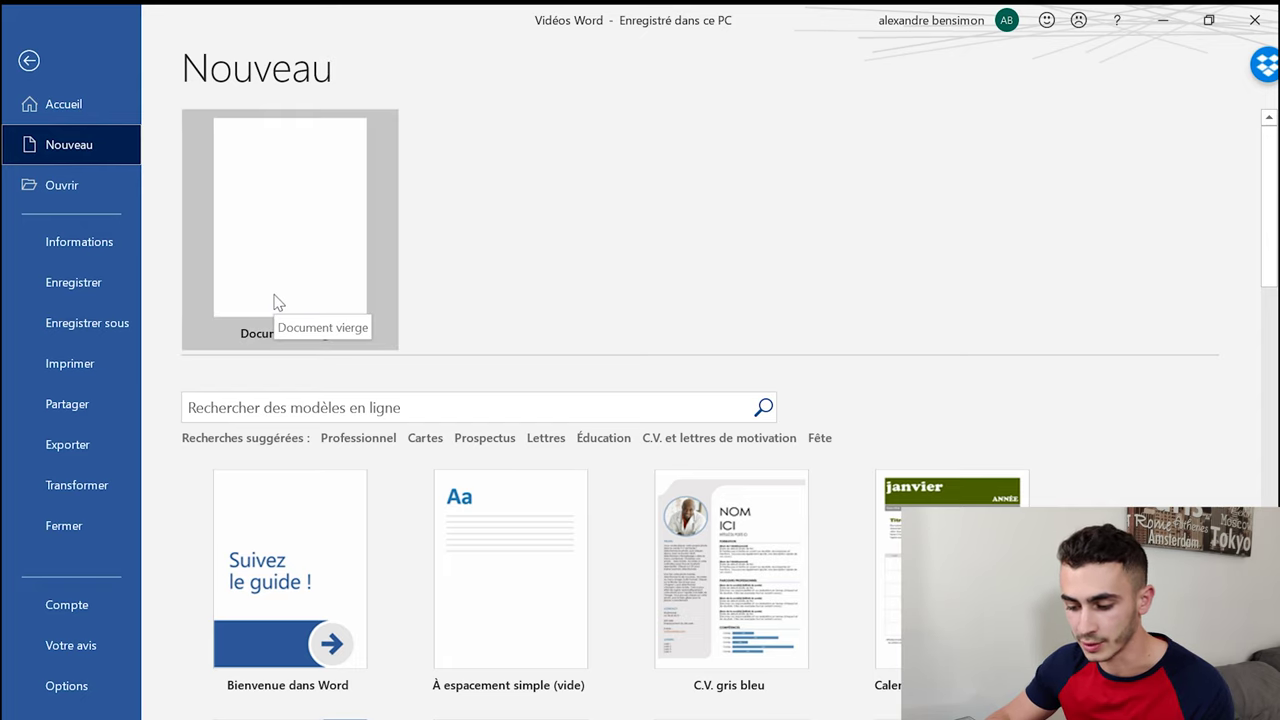
Step: Create a new blank Word document (Document1), then bring the lipsum.com browser window forward
scroll(557, 583, down, 3)
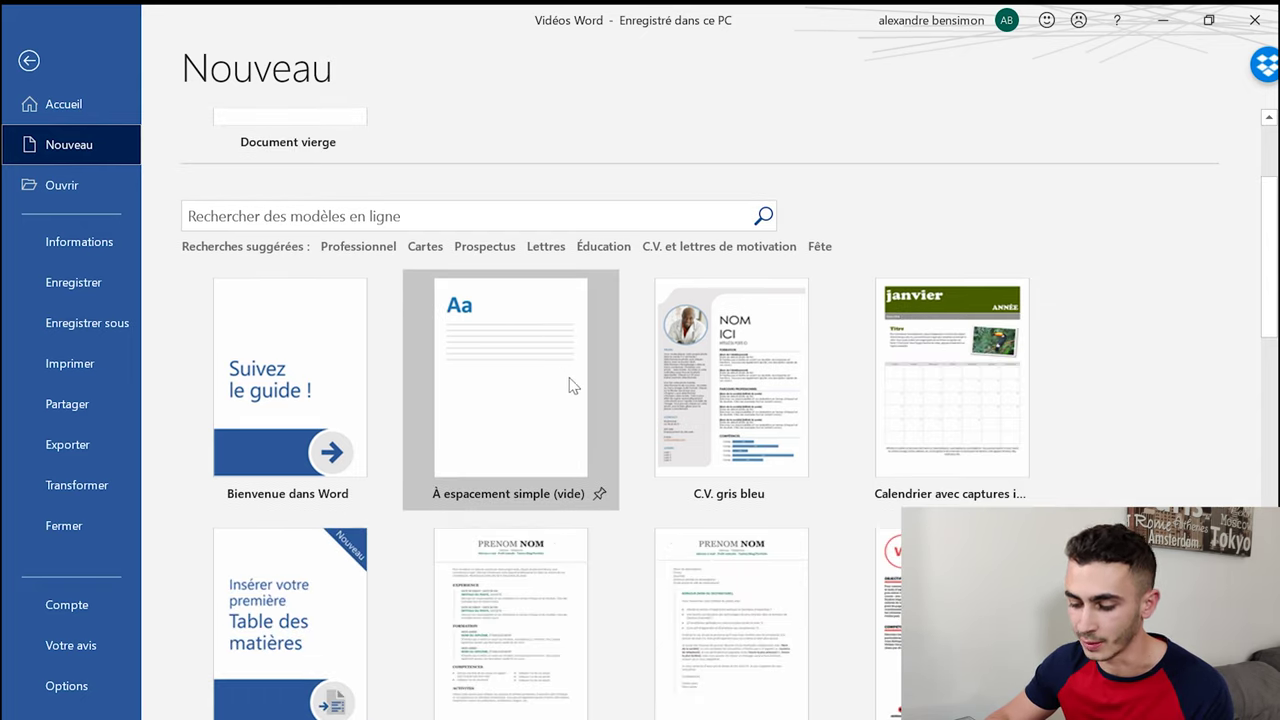
scroll(418, 278, up, 2)
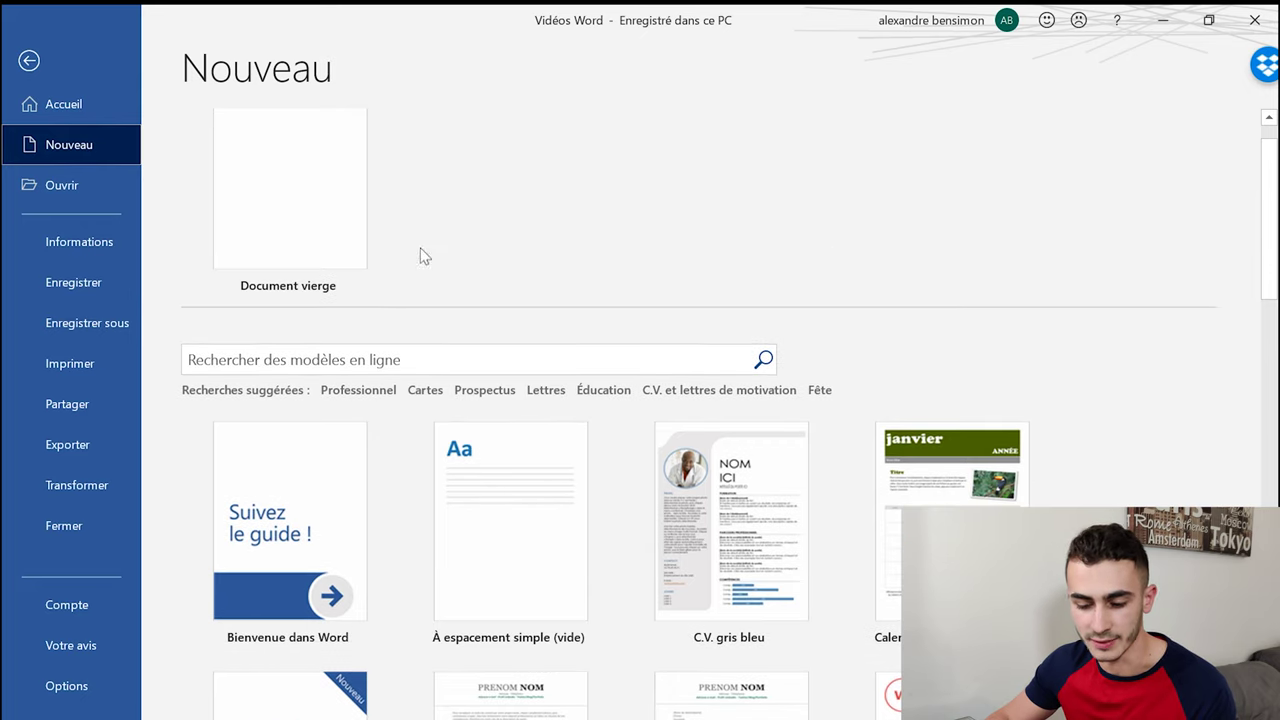
click(352, 205)
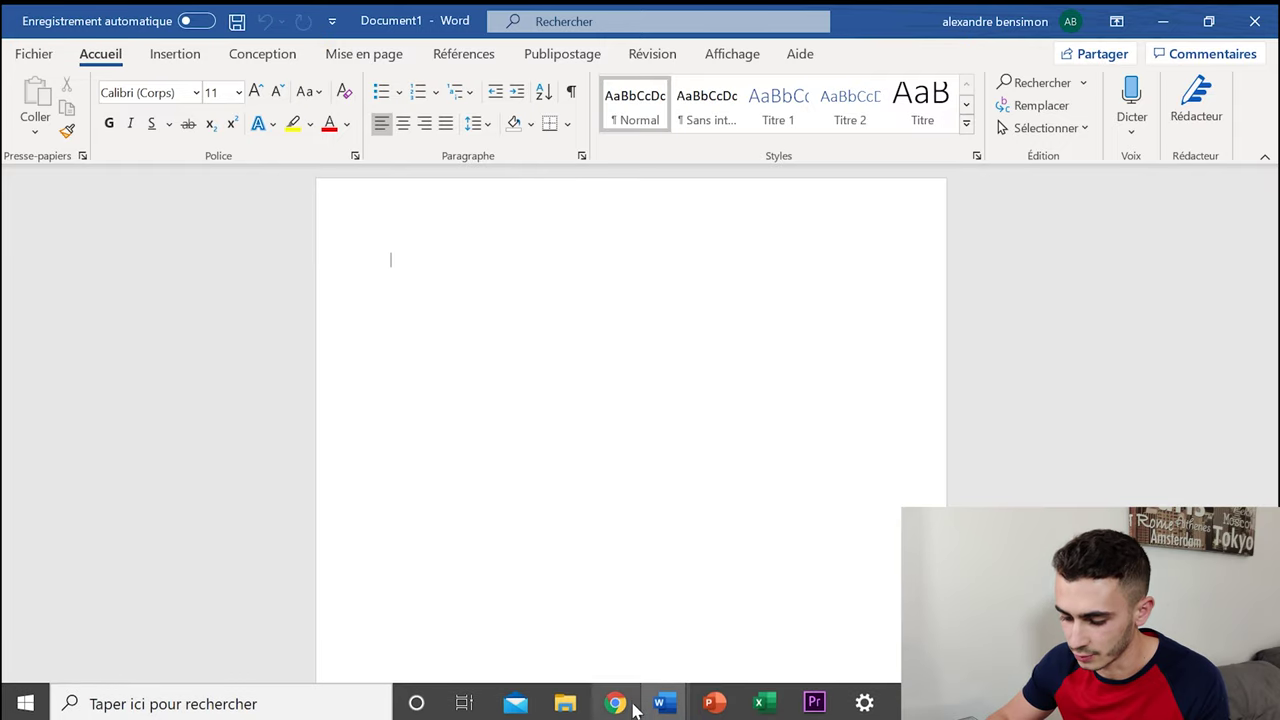
click(630, 704)
Step: Generate Lorem Ipsum paragraphs on lipsum.com, select them, and return to the empty Word document
scroll(566, 202, up, 10)
scroll(537, 224, down, 15)
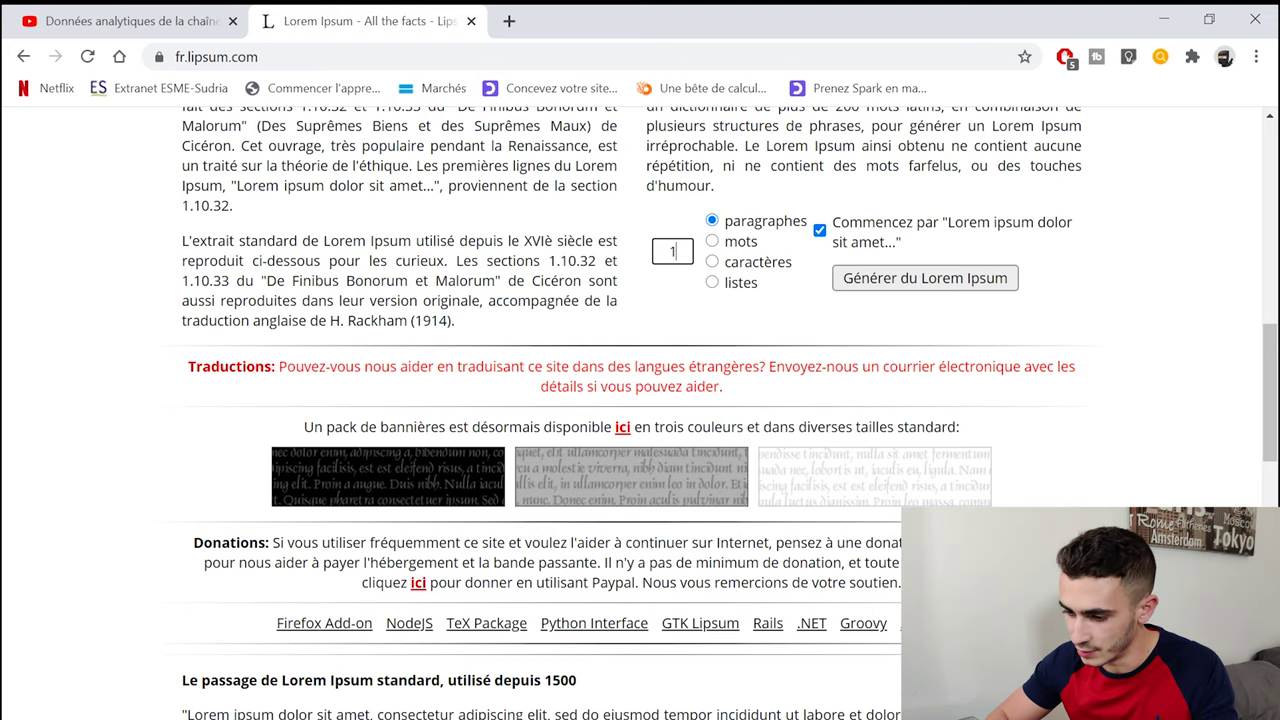
click(850, 280)
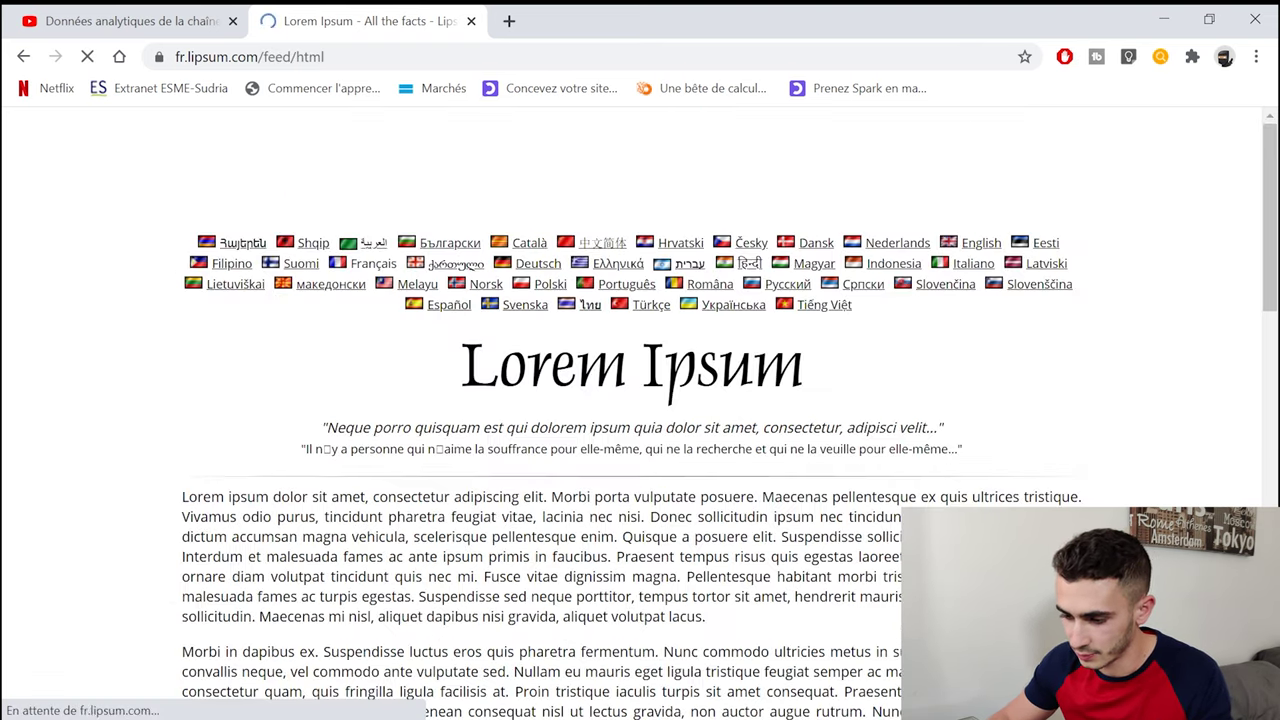
scroll(261, 283, down, 5)
scroll(261, 283, up, 3)
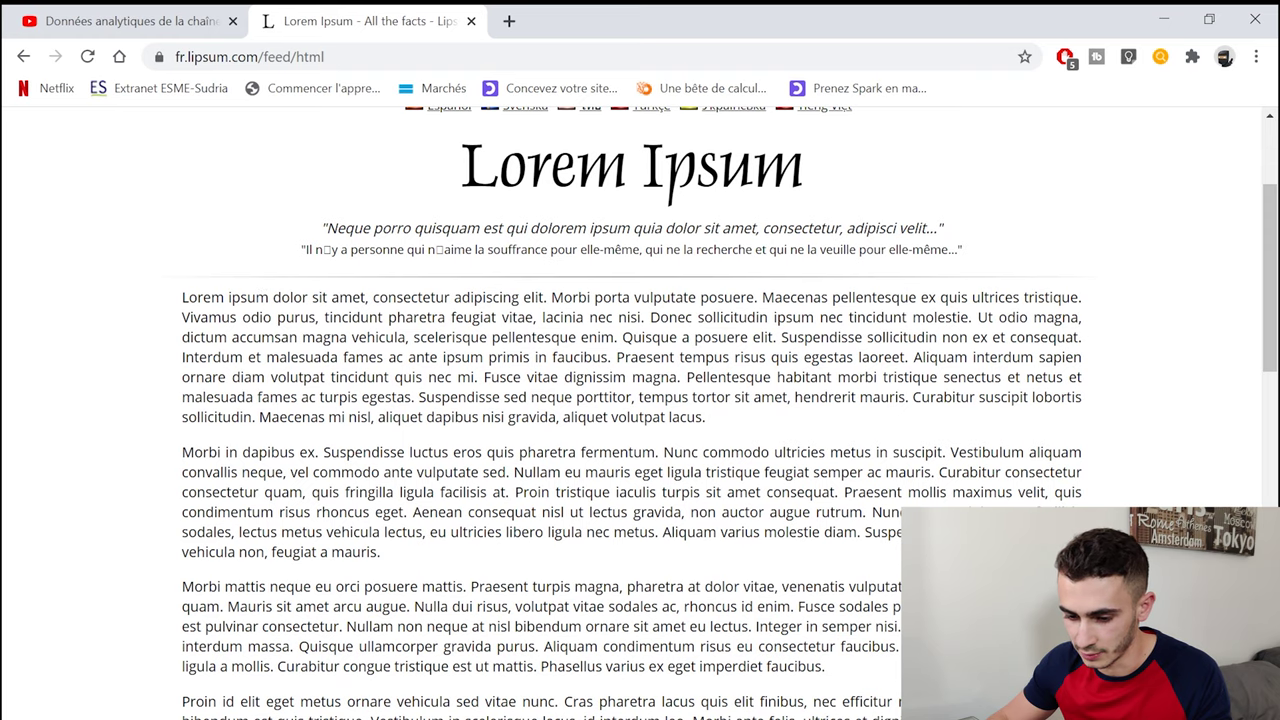
mouse_move(182, 299)
mouse_down()
mouse_move(566, 404)
mouse_move(960, 545)
mouse_up()
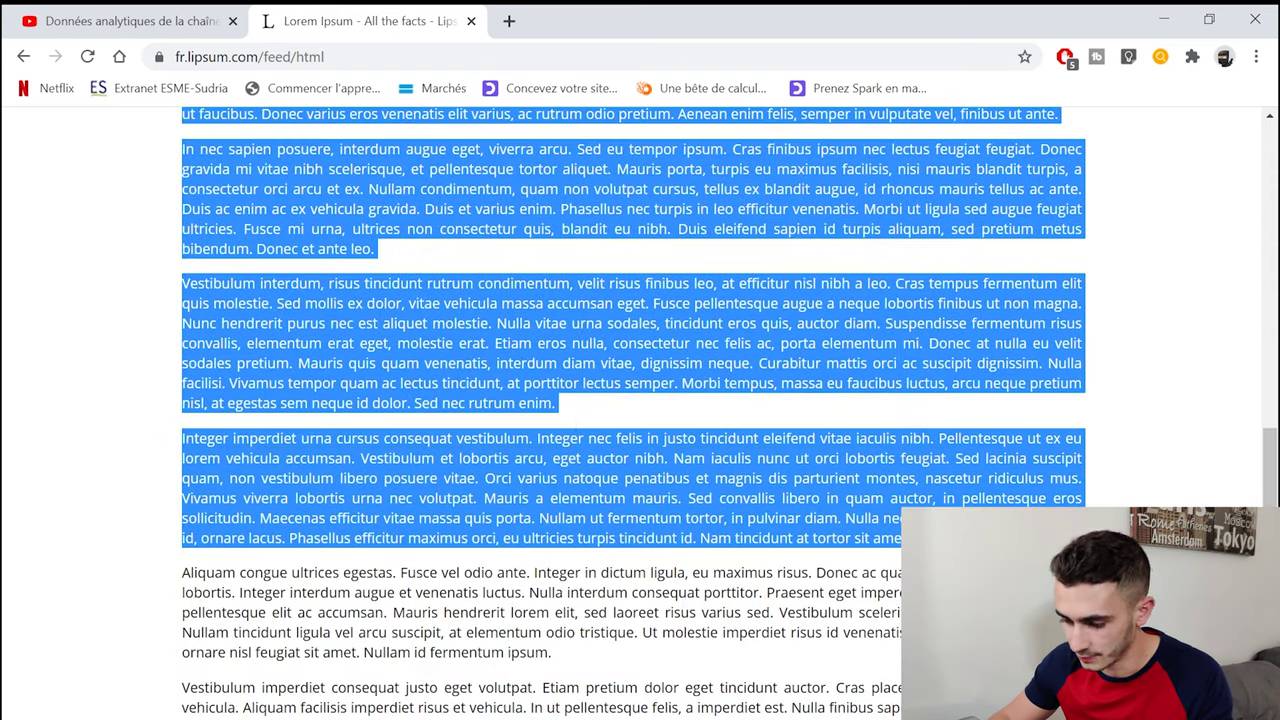
key(alt+Tab)
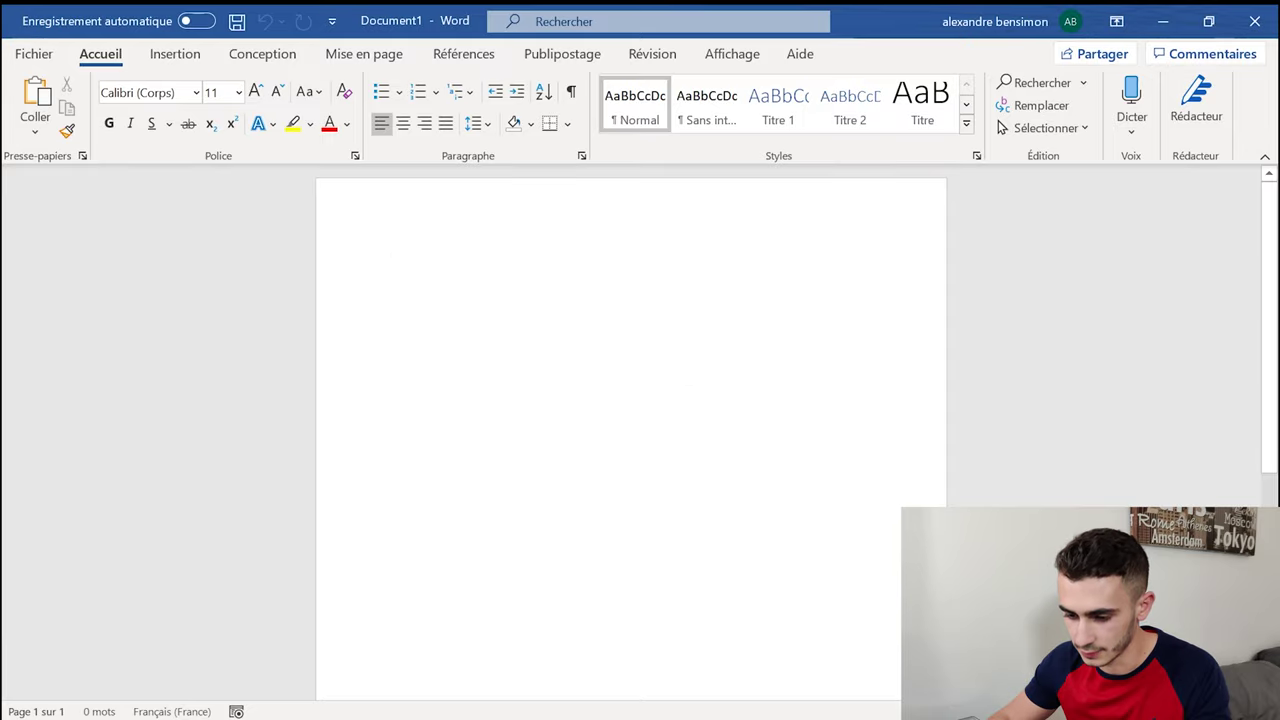
Step: Paste the Lorem Ipsum text into Document1 and scroll through the result
key(ctrl+v)
scroll(630, 440, up, 10)
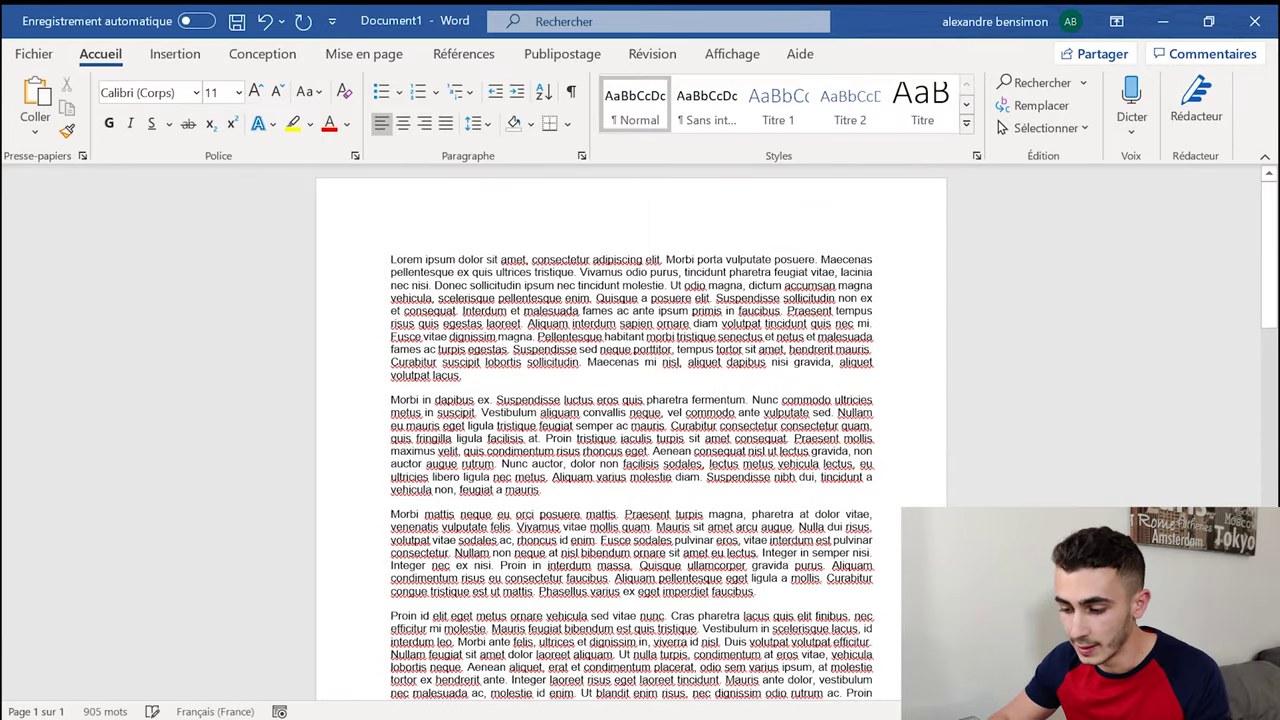
scroll(630, 440, down, 3)
scroll(630, 440, down, 3)
scroll(630, 440, down, 3)
scroll(630, 440, down, 3)
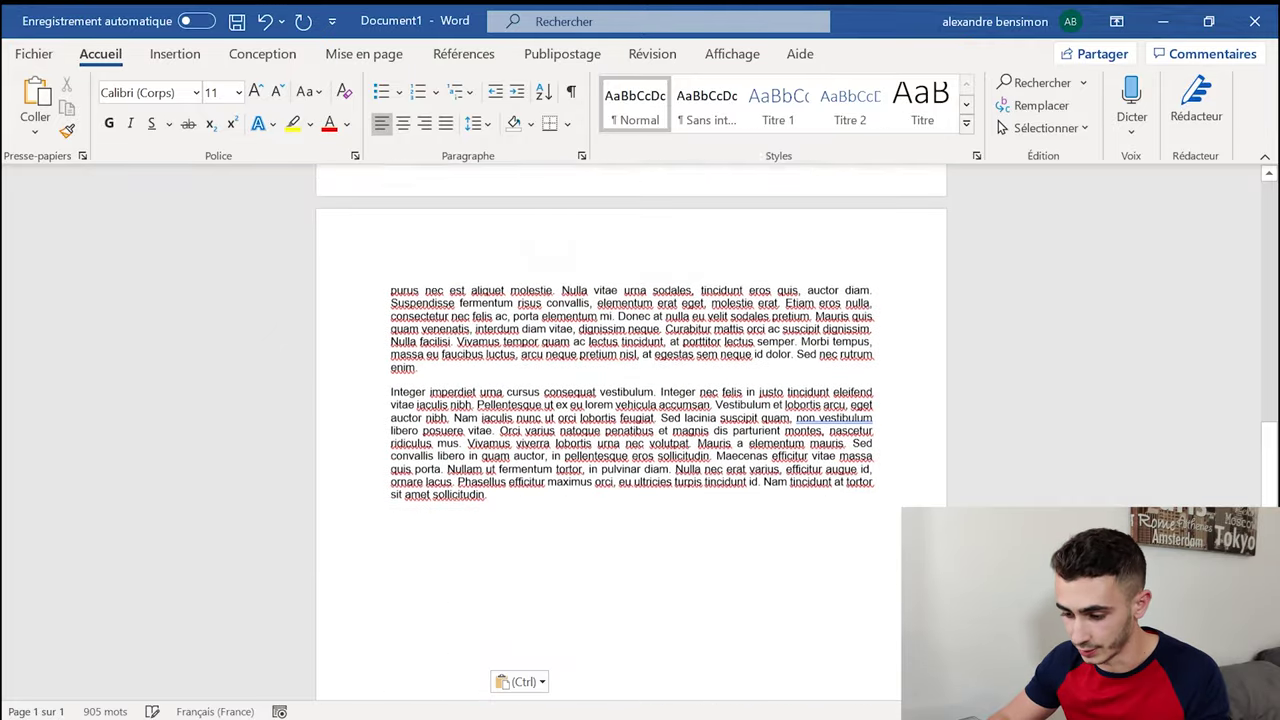
scroll(630, 440, up, 5)
scroll(630, 440, up, 5)
scroll(630, 440, up, 5)
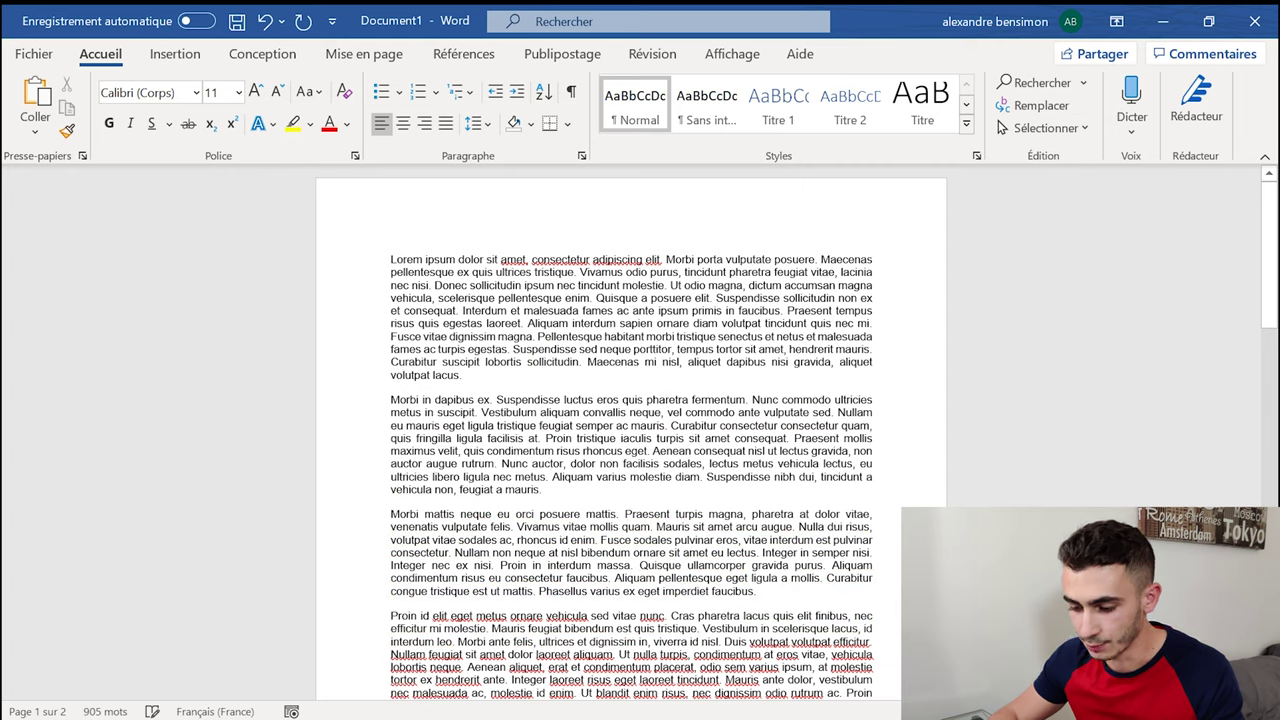
scroll(630, 440, down, 3)
scroll(630, 440, down, 3)
scroll(630, 440, down, 3)
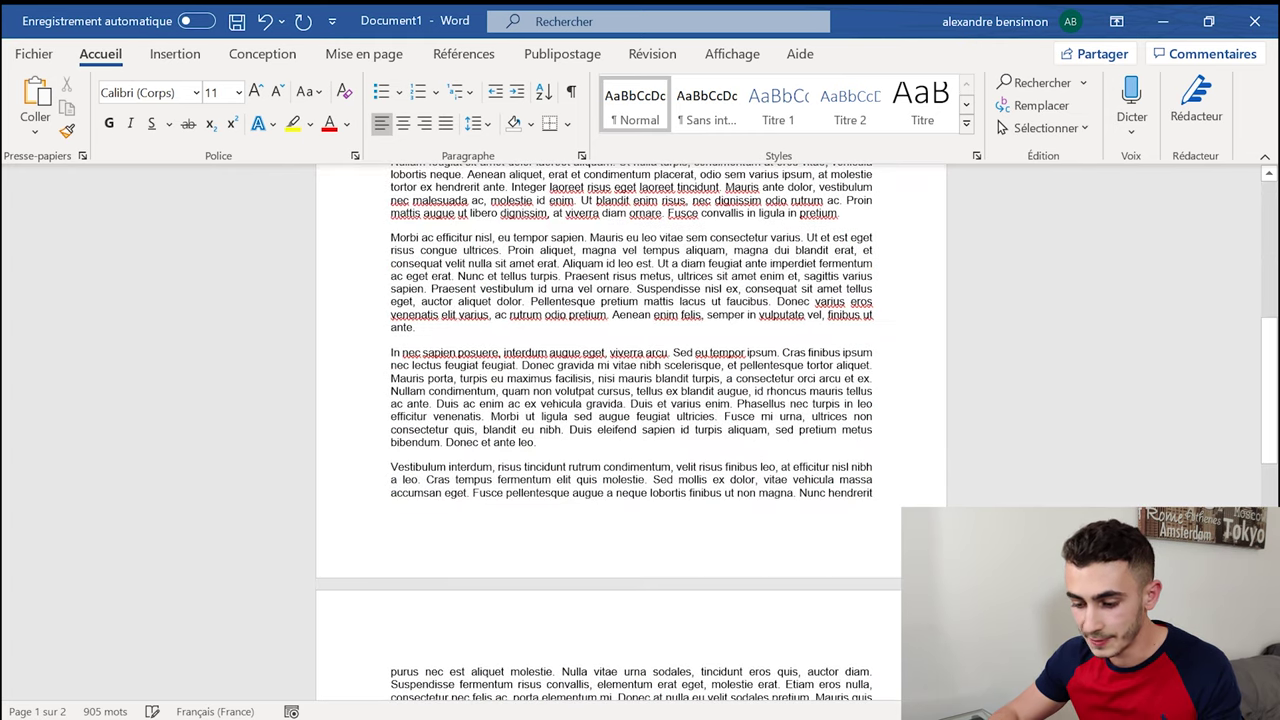
scroll(630, 440, down, 3)
Step: Try the Keep Text Only paste option, then undo the paste
key(ctrl+v)
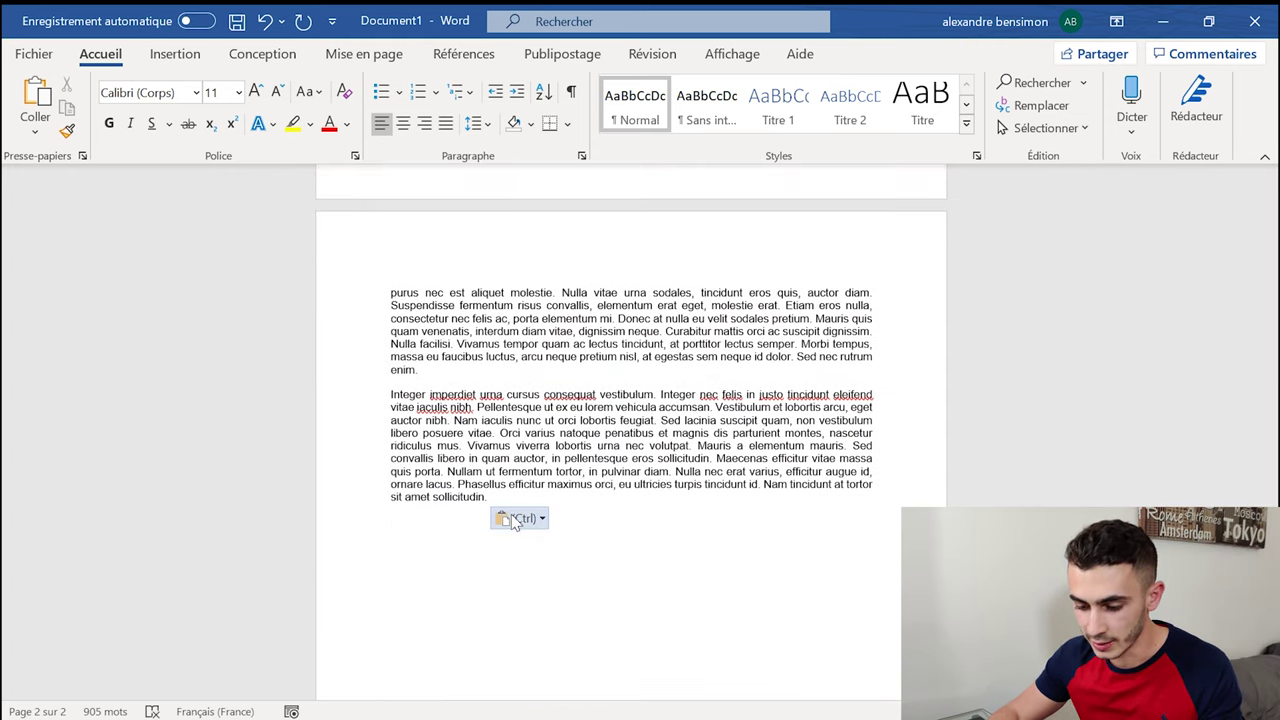
click(528, 520)
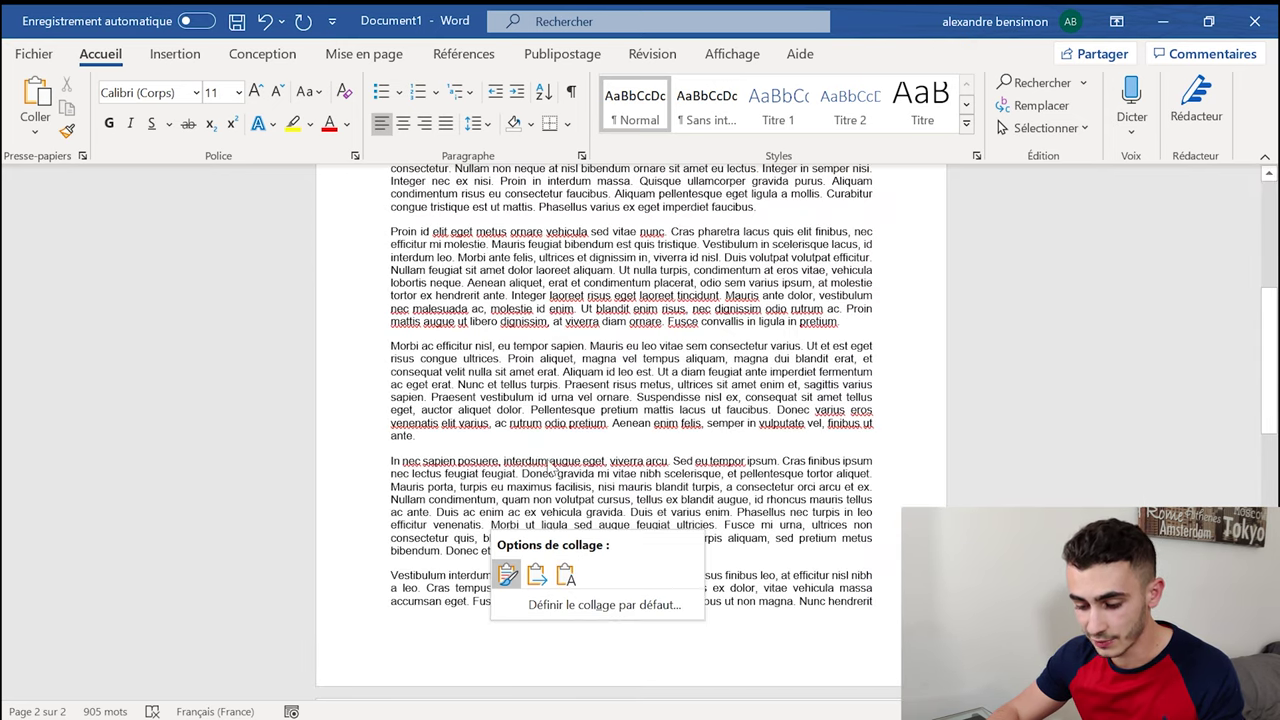
click(574, 578)
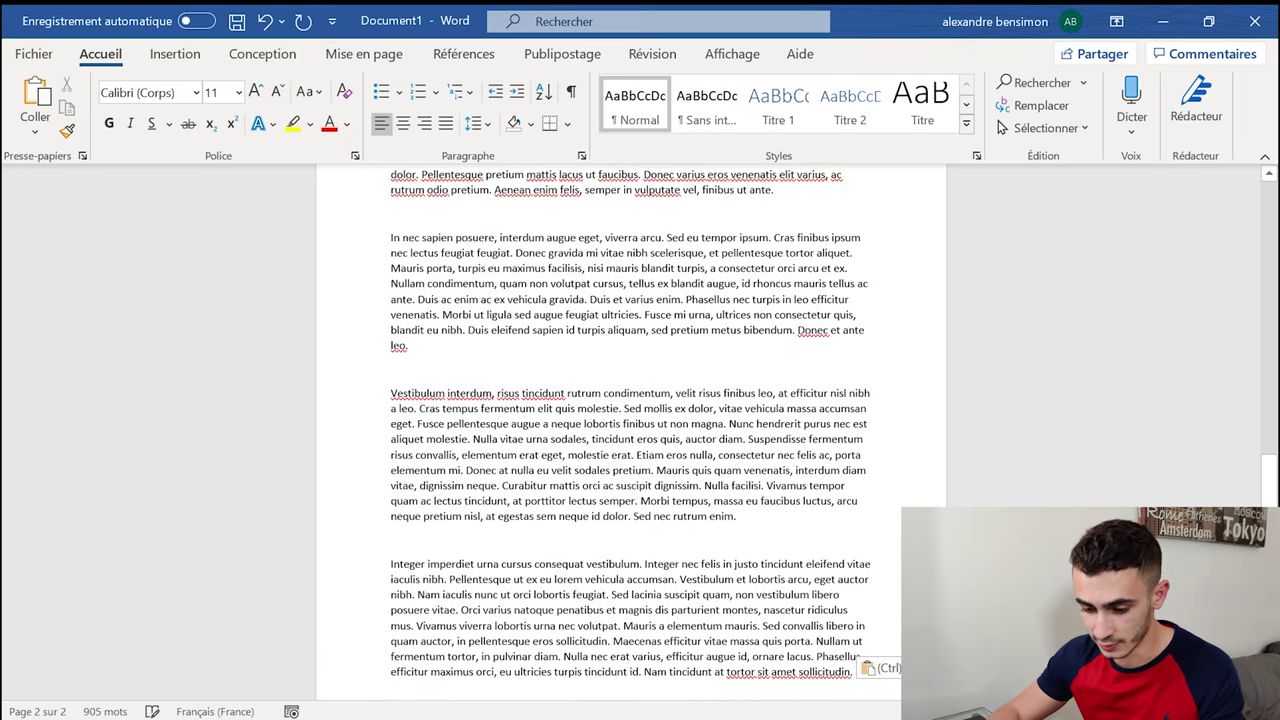
key(ctrl+z)
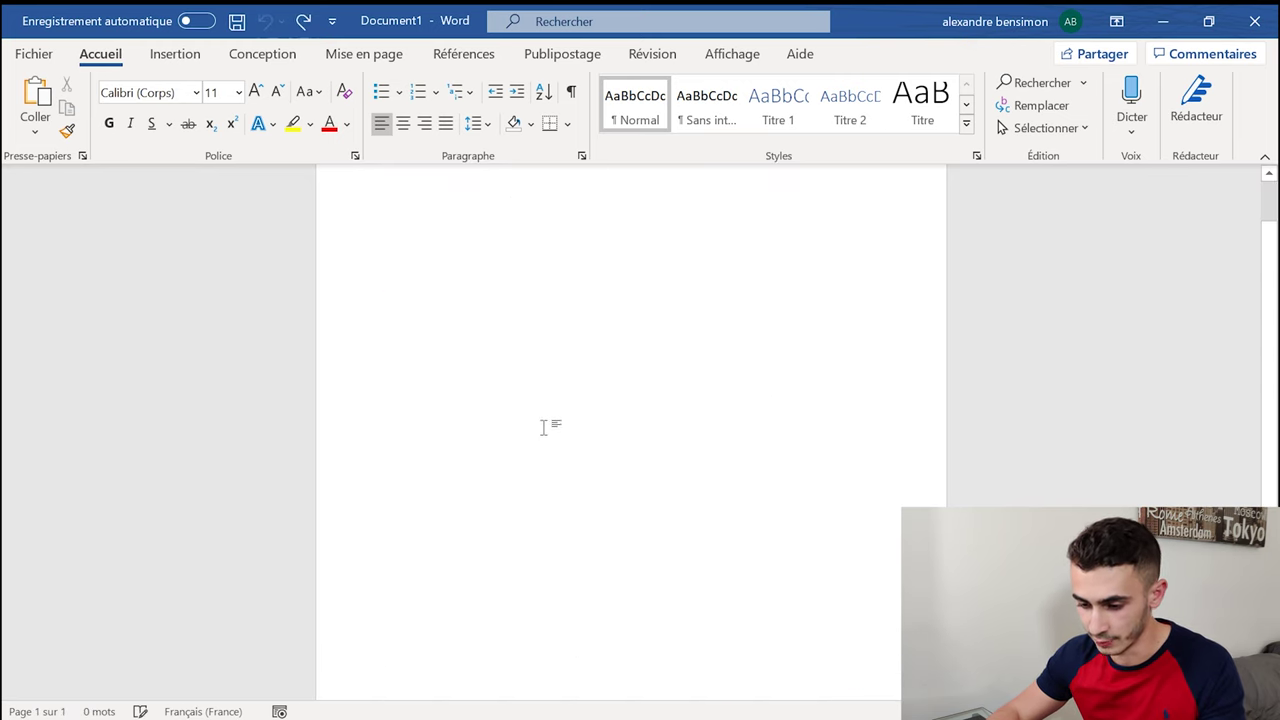
Step: Paste the text again with Merge Formatting and return to the top of the document
key(ctrl+v)
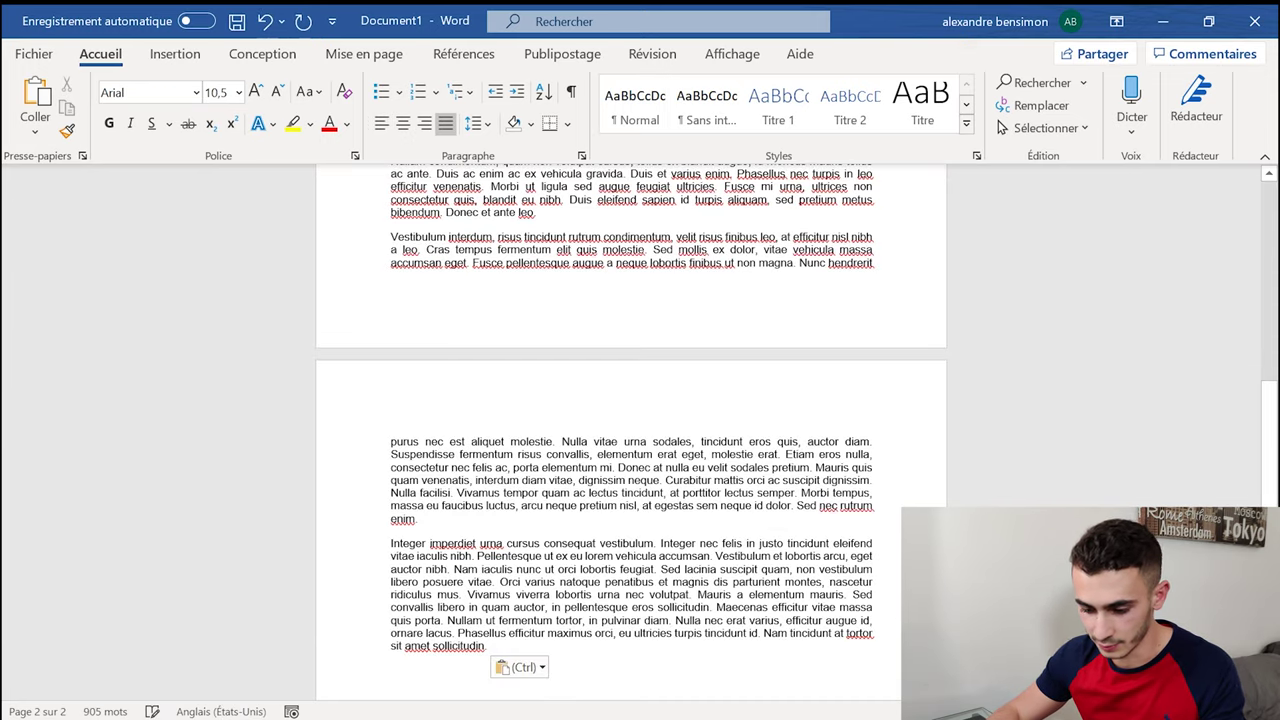
drag(390, 543, 459, 594)
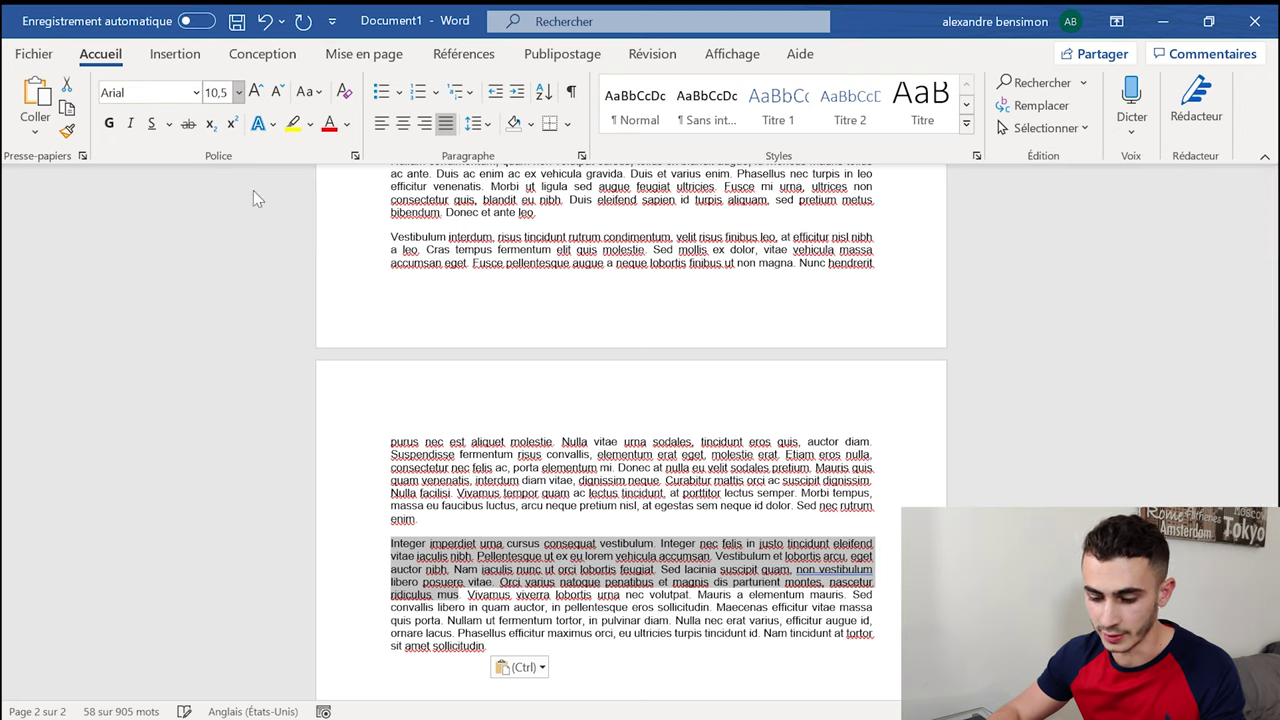
click(520, 667)
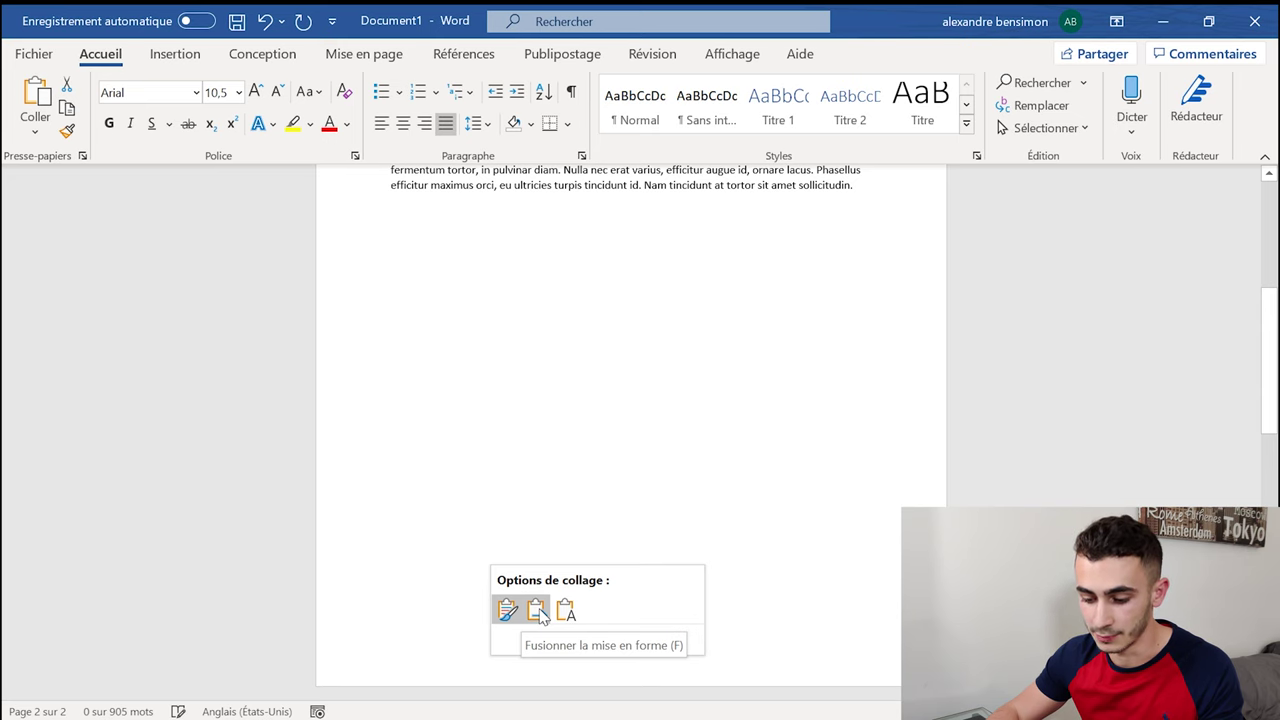
click(536, 610)
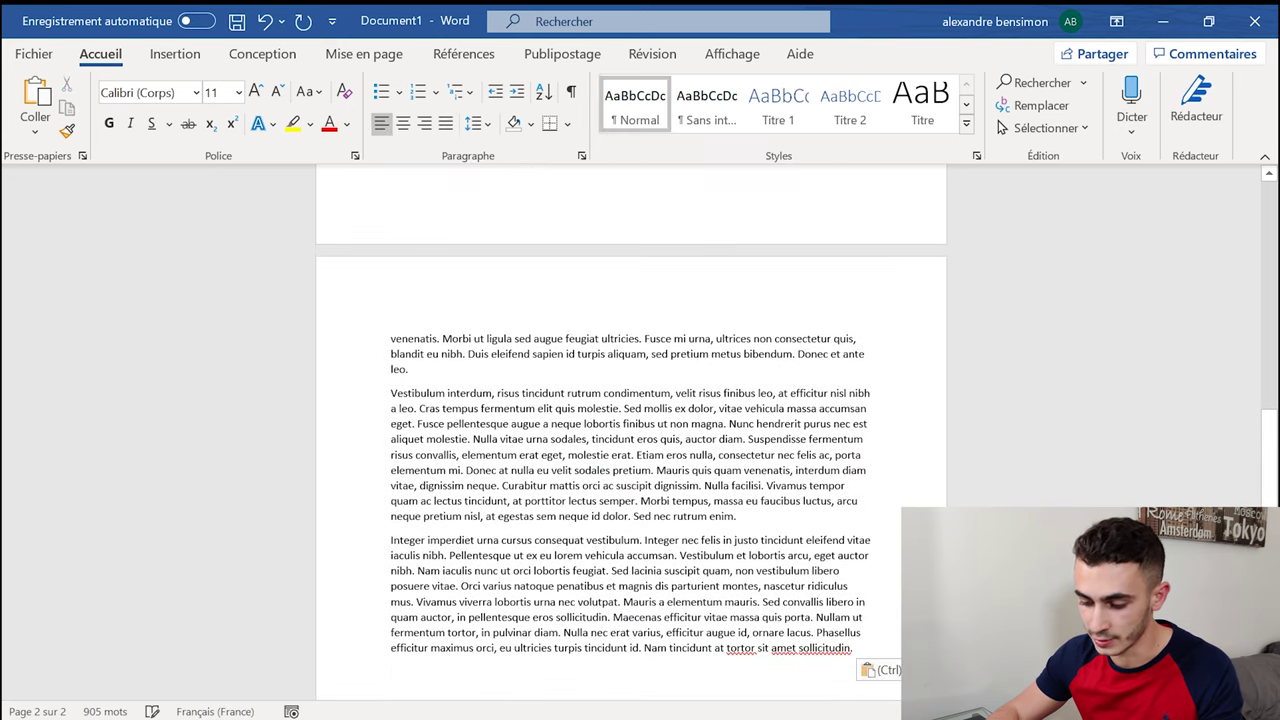
click(885, 670)
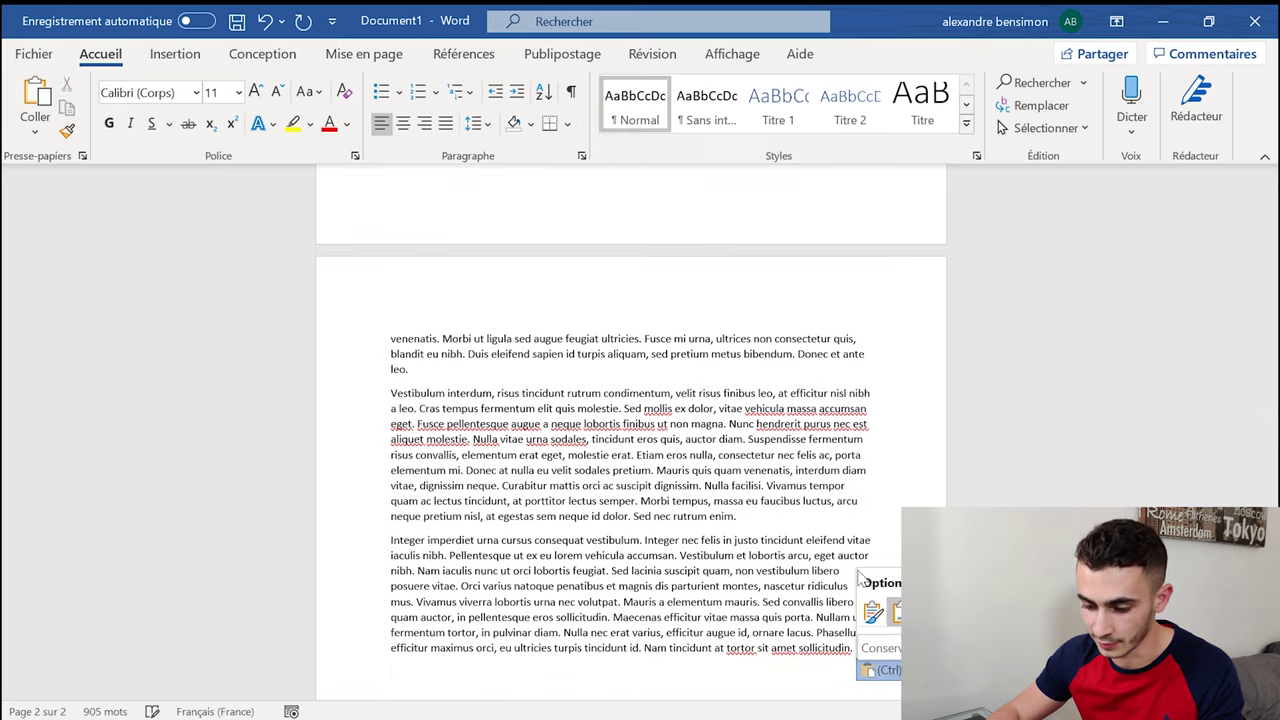
key(Escape)
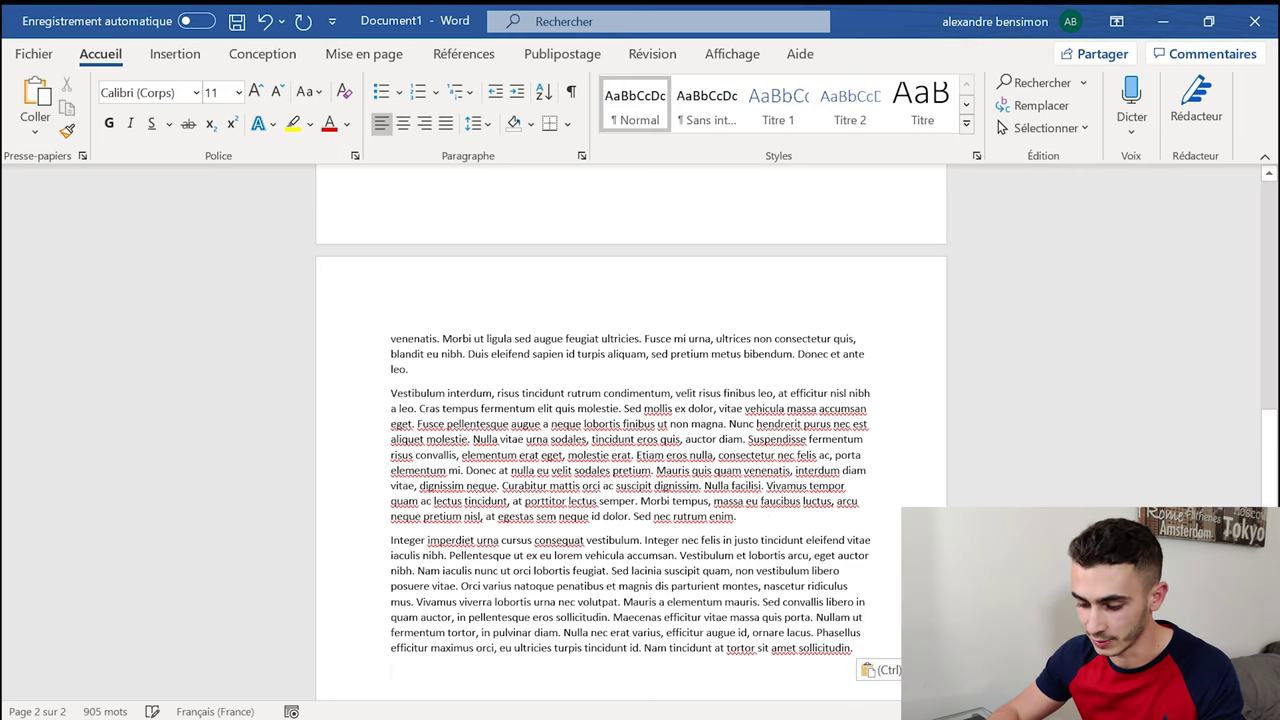
key(ctrl+Home)
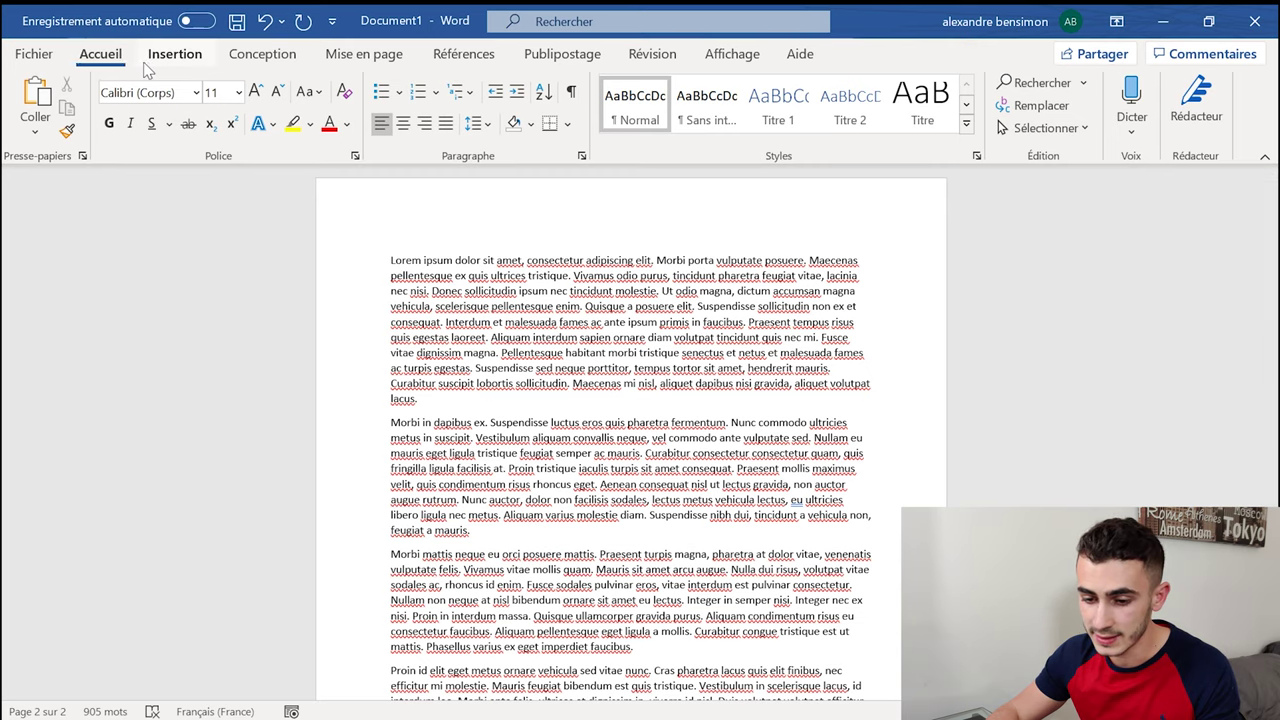
Step: Insert a blank page after the first Lorem ipsum paragraph from Insertion > Pages
click(175, 54)
click(40, 108)
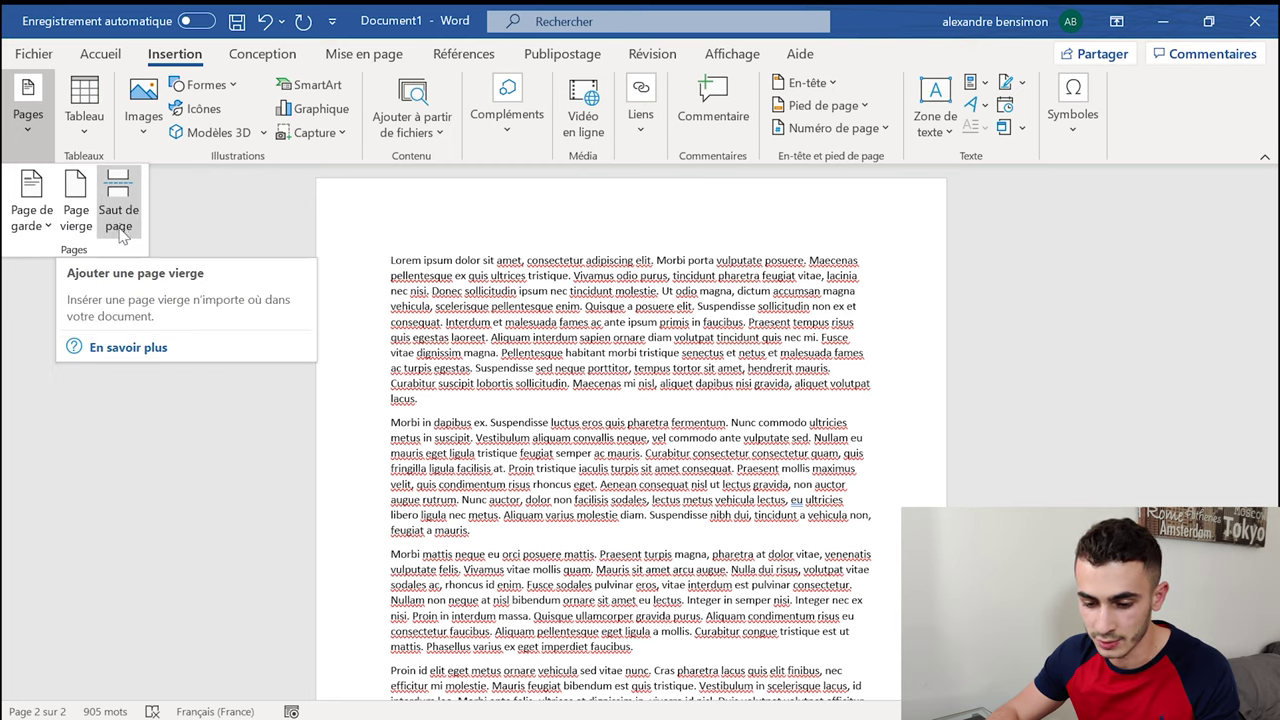
scroll(175, 340, down, 2)
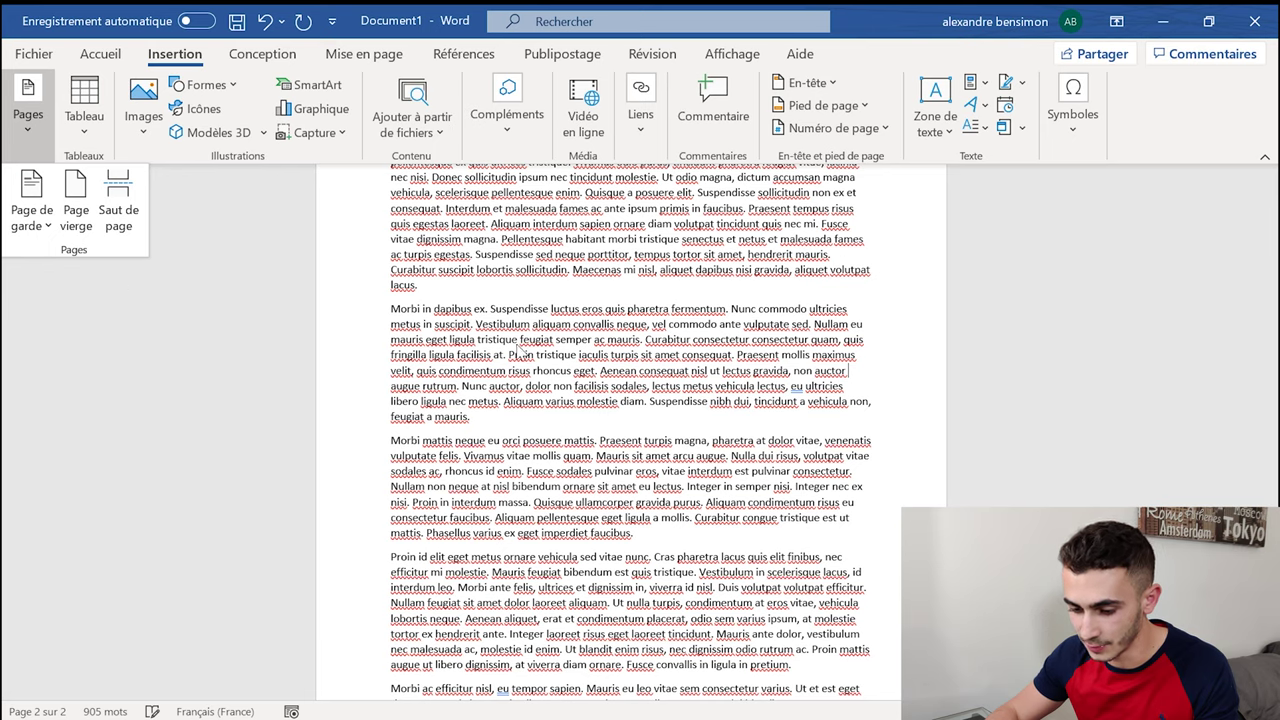
key(Escape)
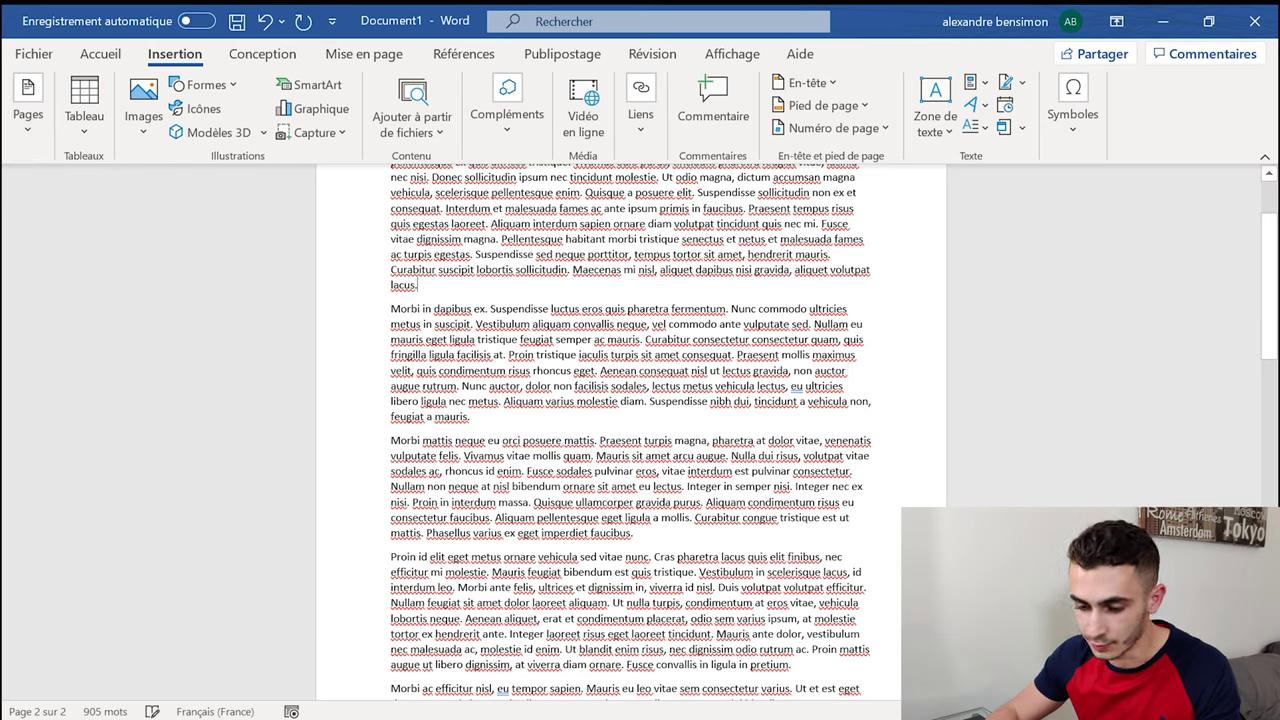
click(30, 110)
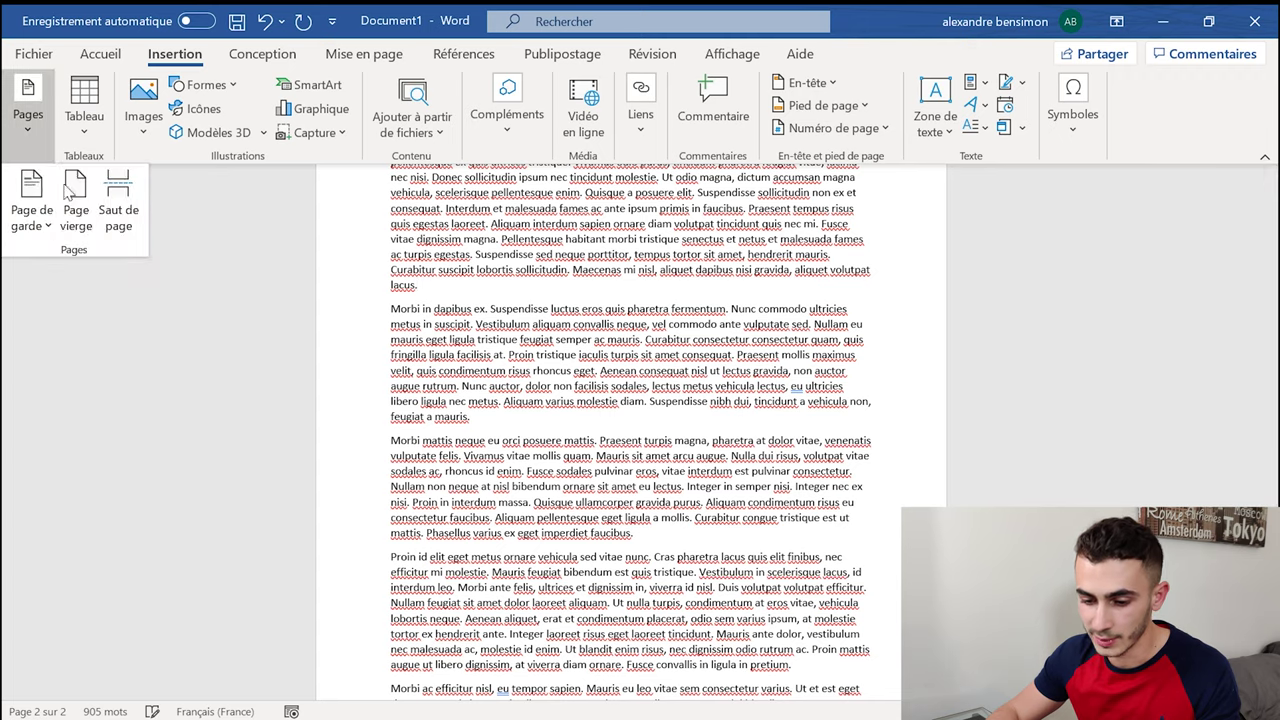
click(76, 205)
Step: Delete the blank page and page breaks above 'Morbi', leaving one empty line after 'lacus.'
scroll(605, 377, up, 5)
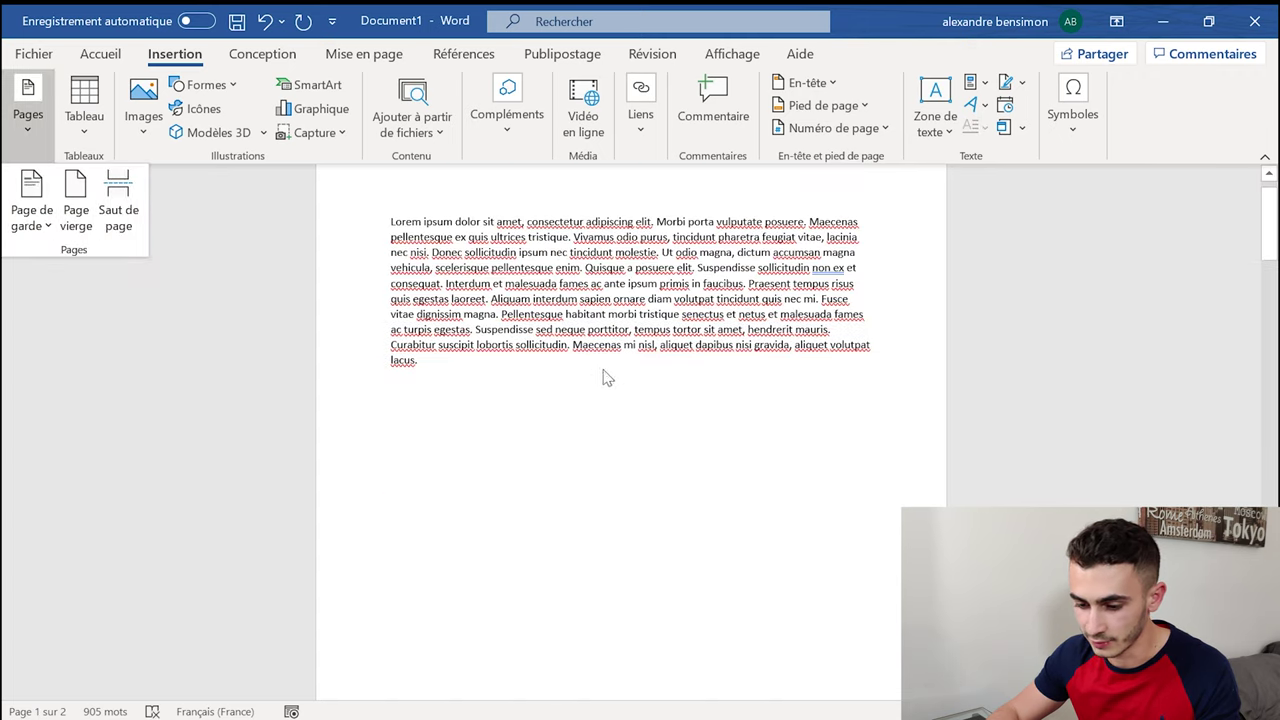
scroll(560, 395, up, 2)
scroll(450, 399, down, 3)
scroll(451, 403, down, 5)
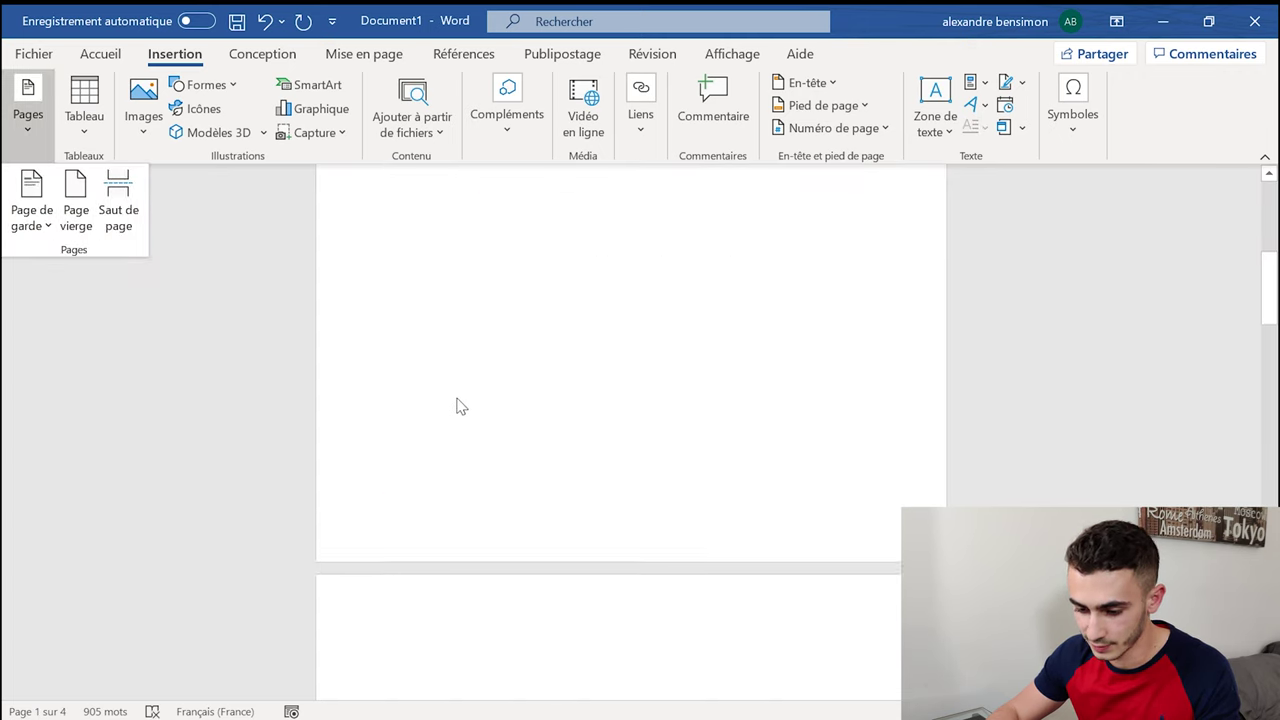
scroll(455, 405, down, 5)
scroll(458, 405, down, 2)
scroll(458, 405, down, 3)
scroll(457, 420, down, 3)
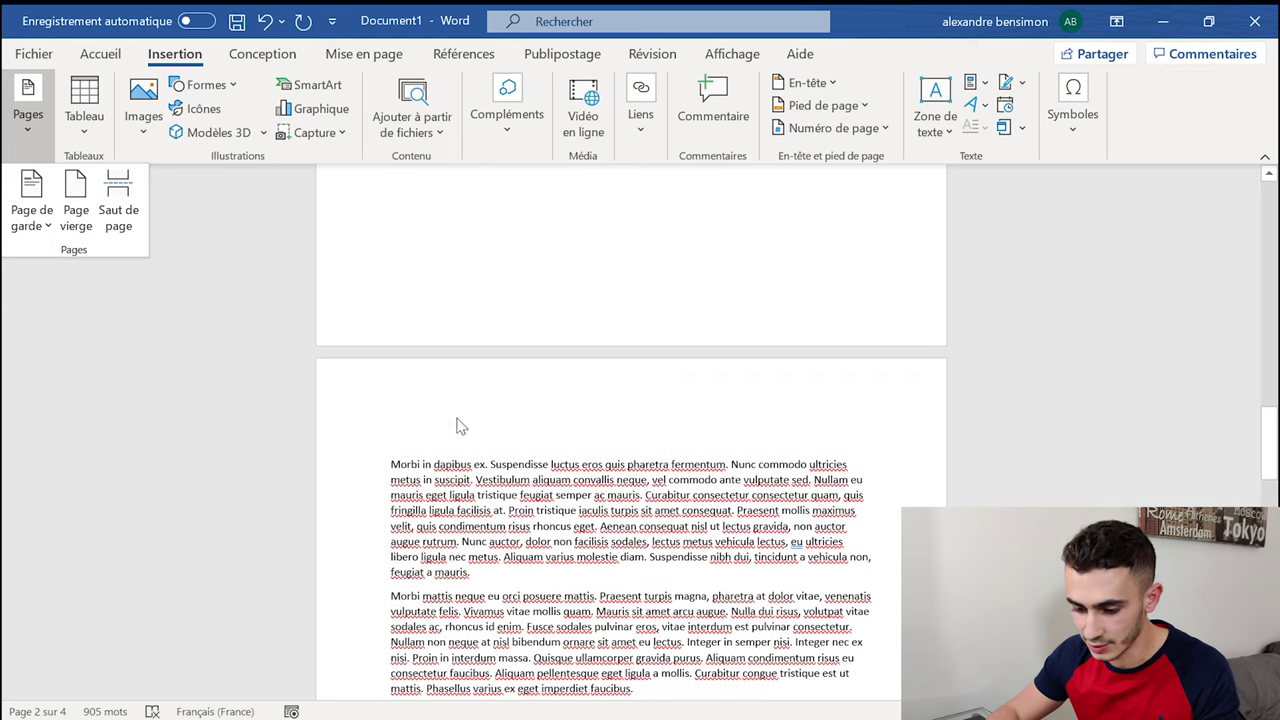
click(457, 423)
key(BackSpace)
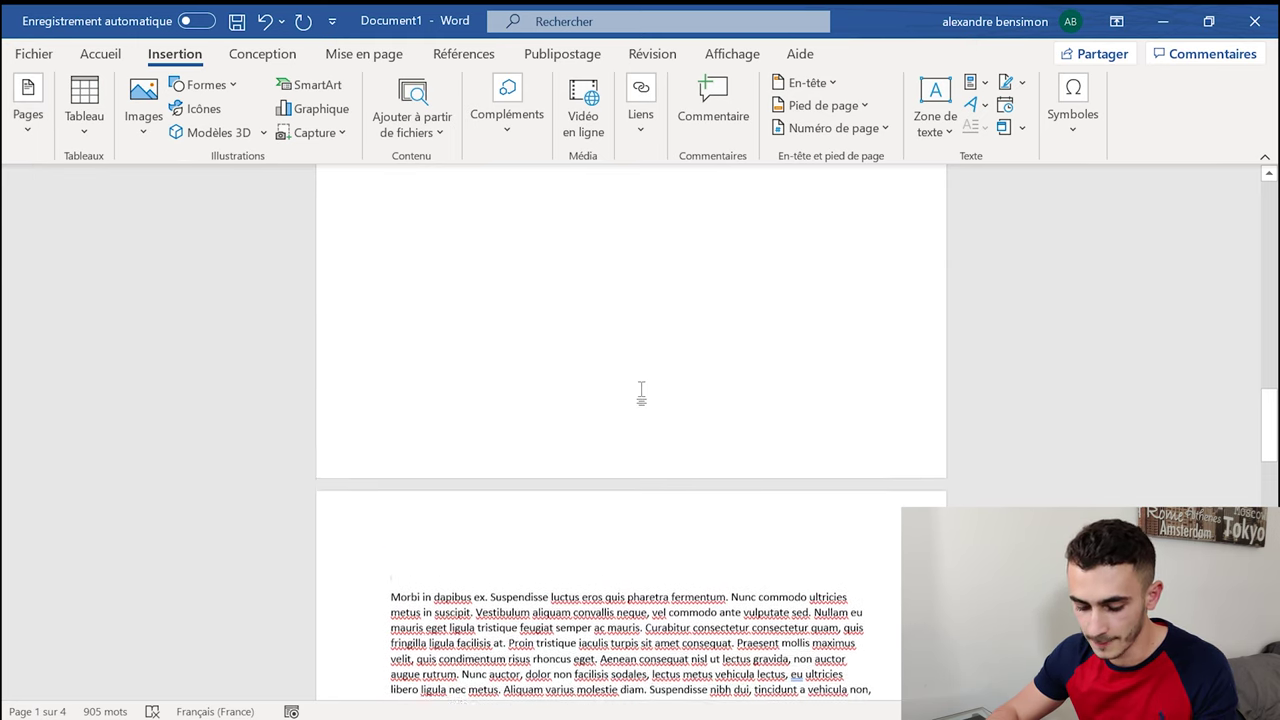
key(BackSpace)
key(BackSpace)
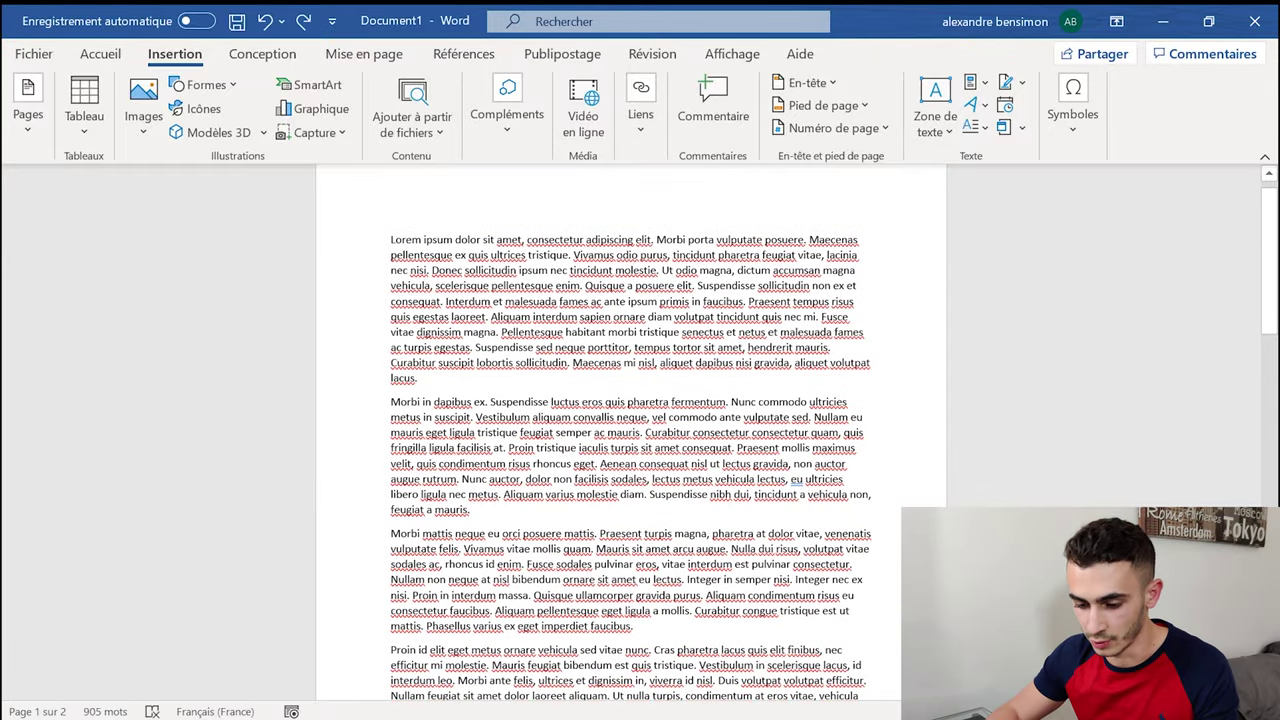
key(Return)
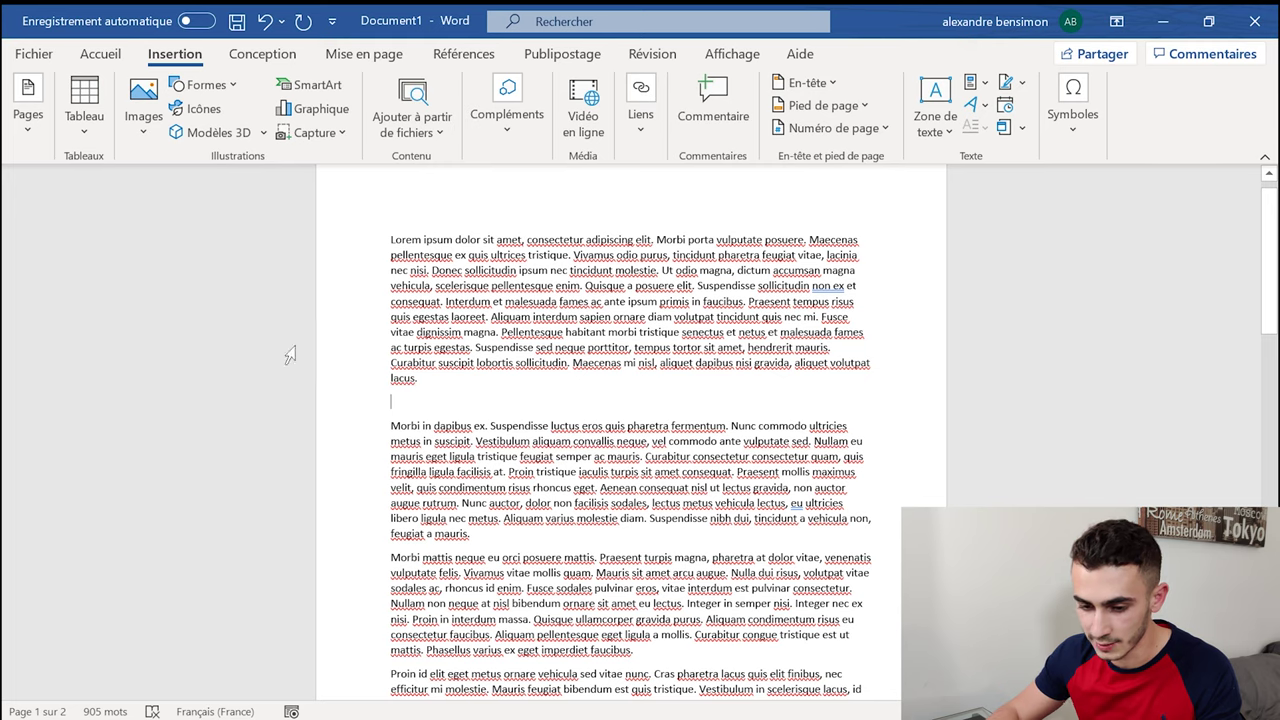
Step: Insert a blank page after the Lorem paragraph, then undo it
click(28, 100)
click(76, 200)
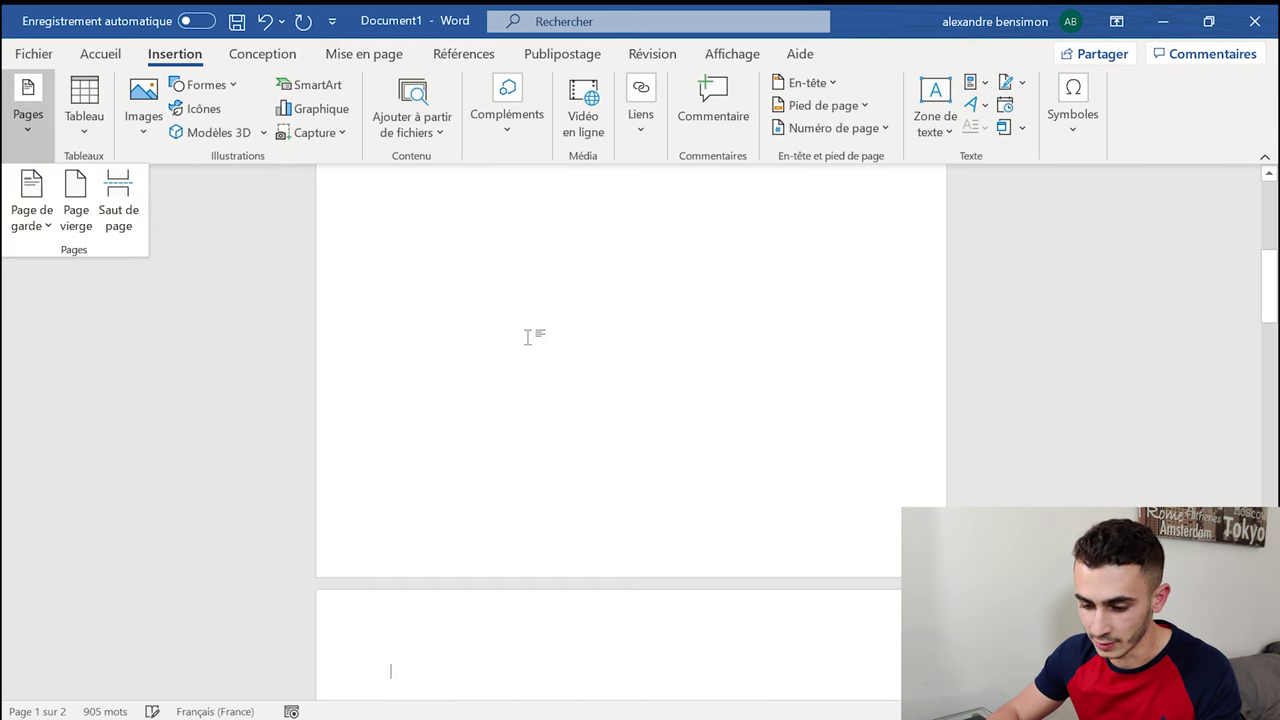
scroll(527, 337, down, 5)
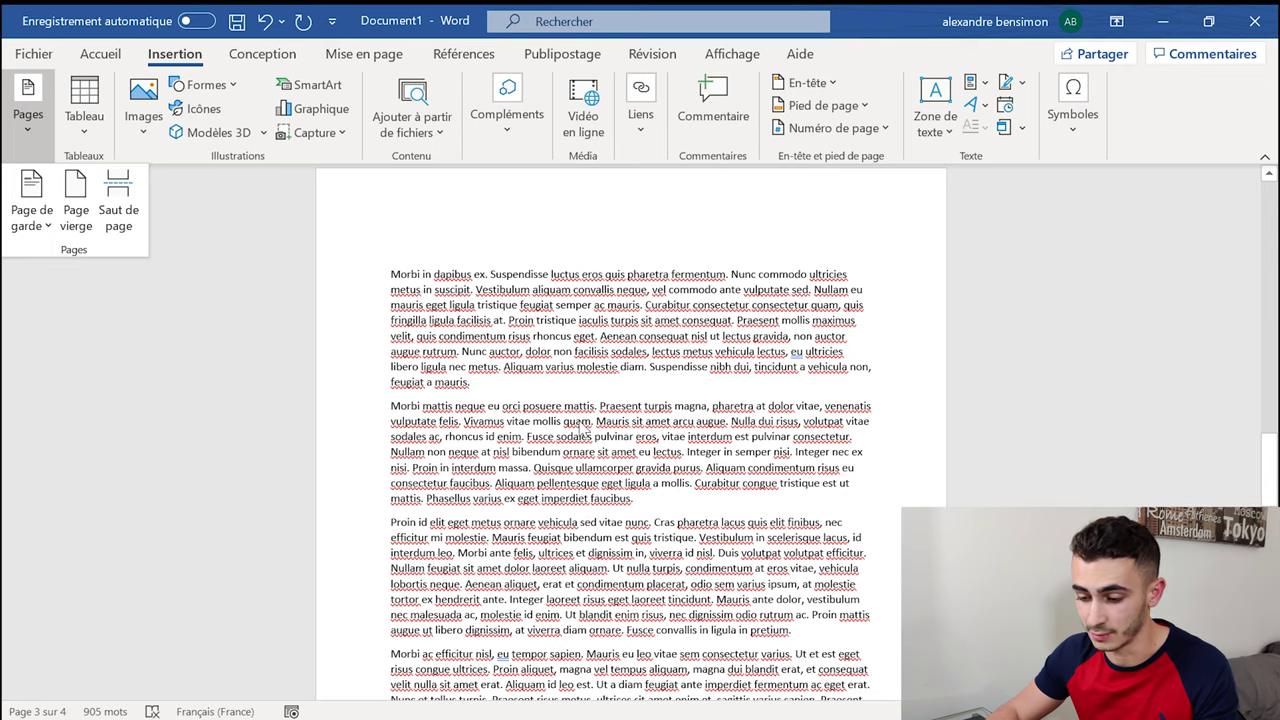
scroll(584, 430, up, 5)
scroll(584, 430, up, 2)
scroll(577, 417, up, 3)
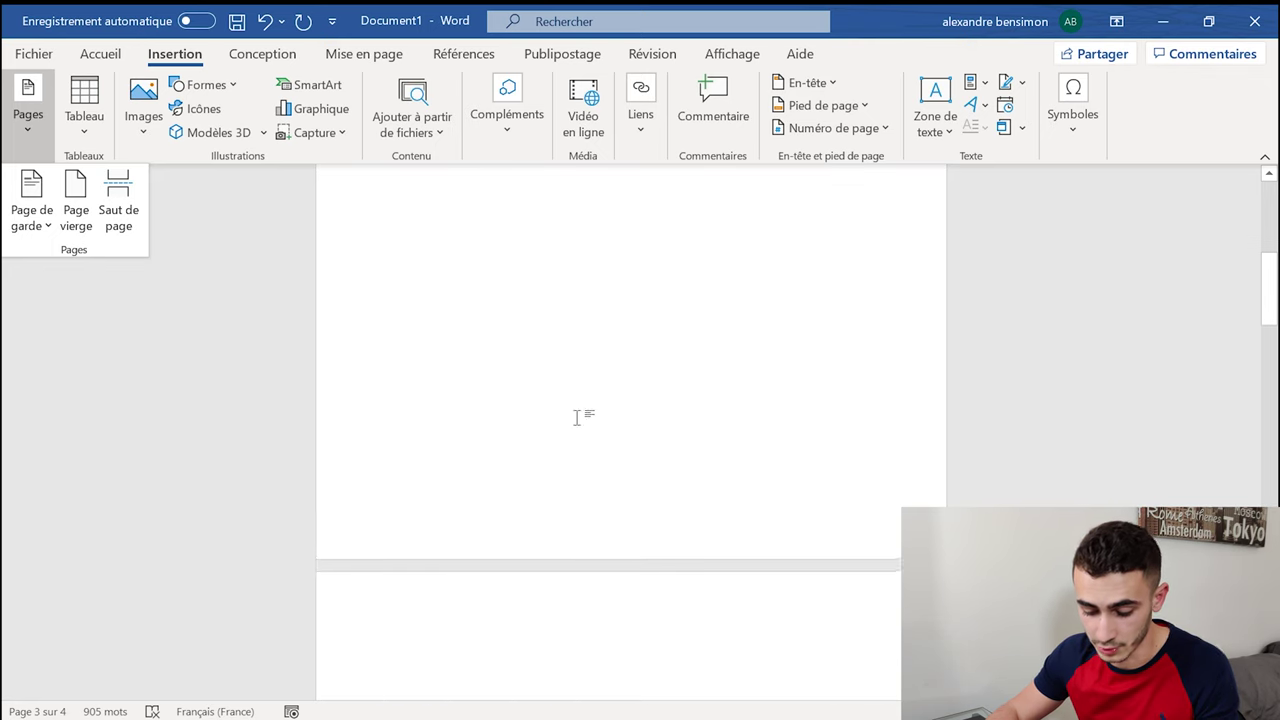
key(ctrl+z)
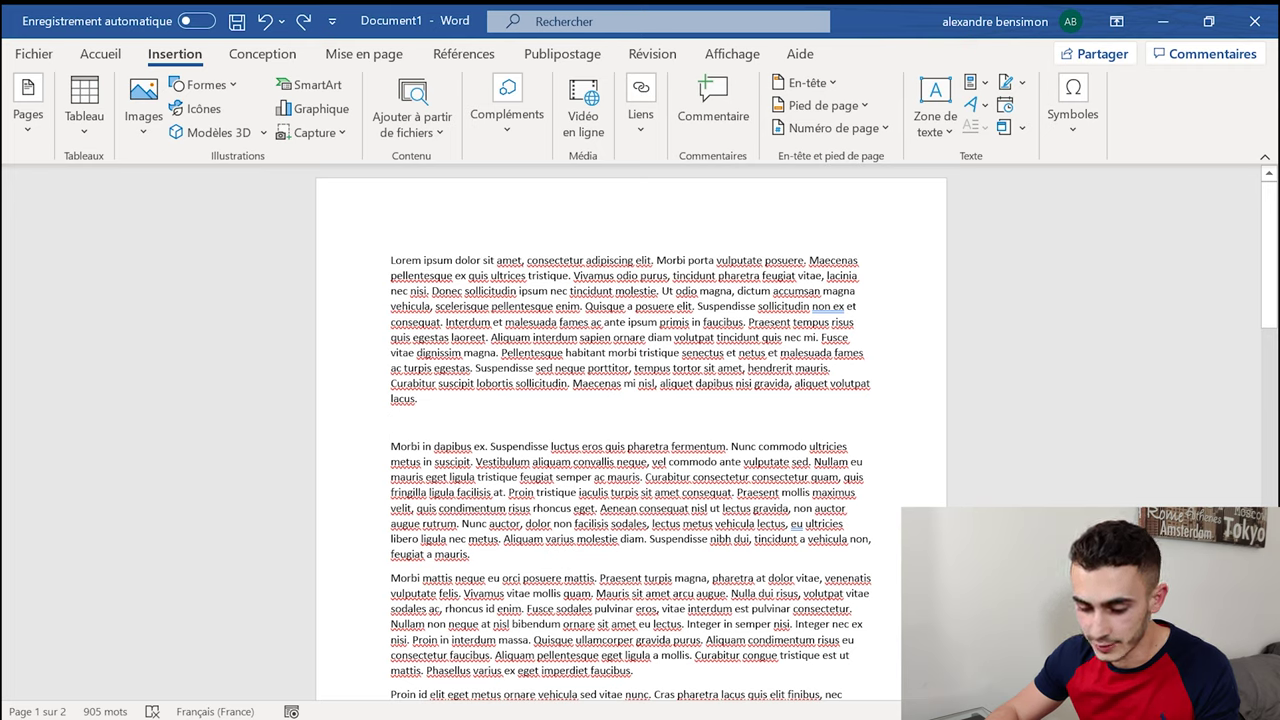
Step: Insert a page break after 'lacus.' and then remove it again
drag(370, 455, 596, 674)
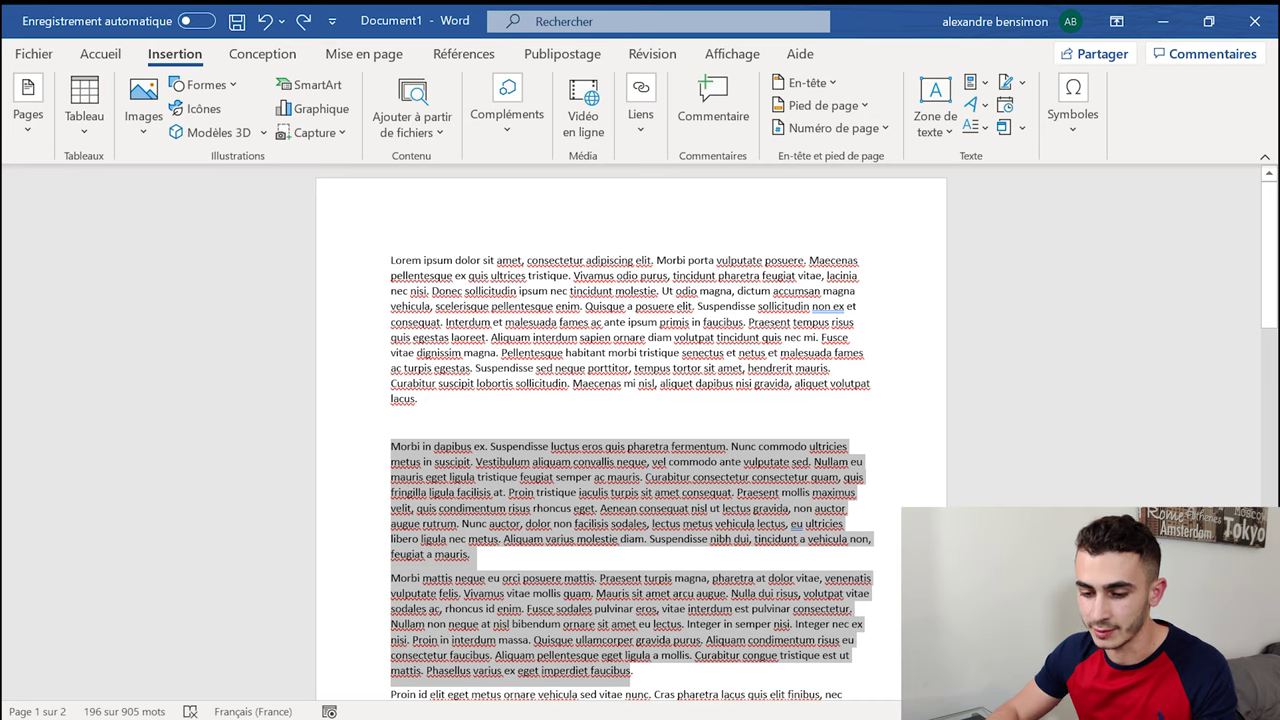
click(420, 398)
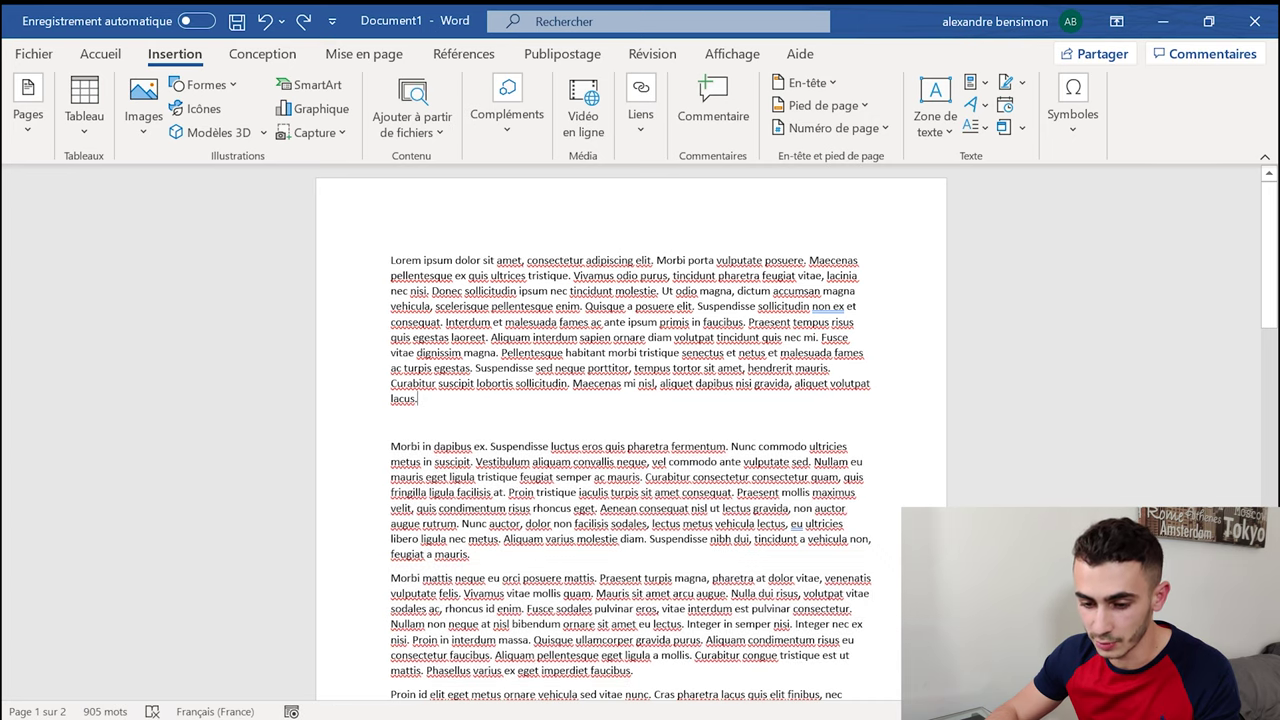
click(30, 112)
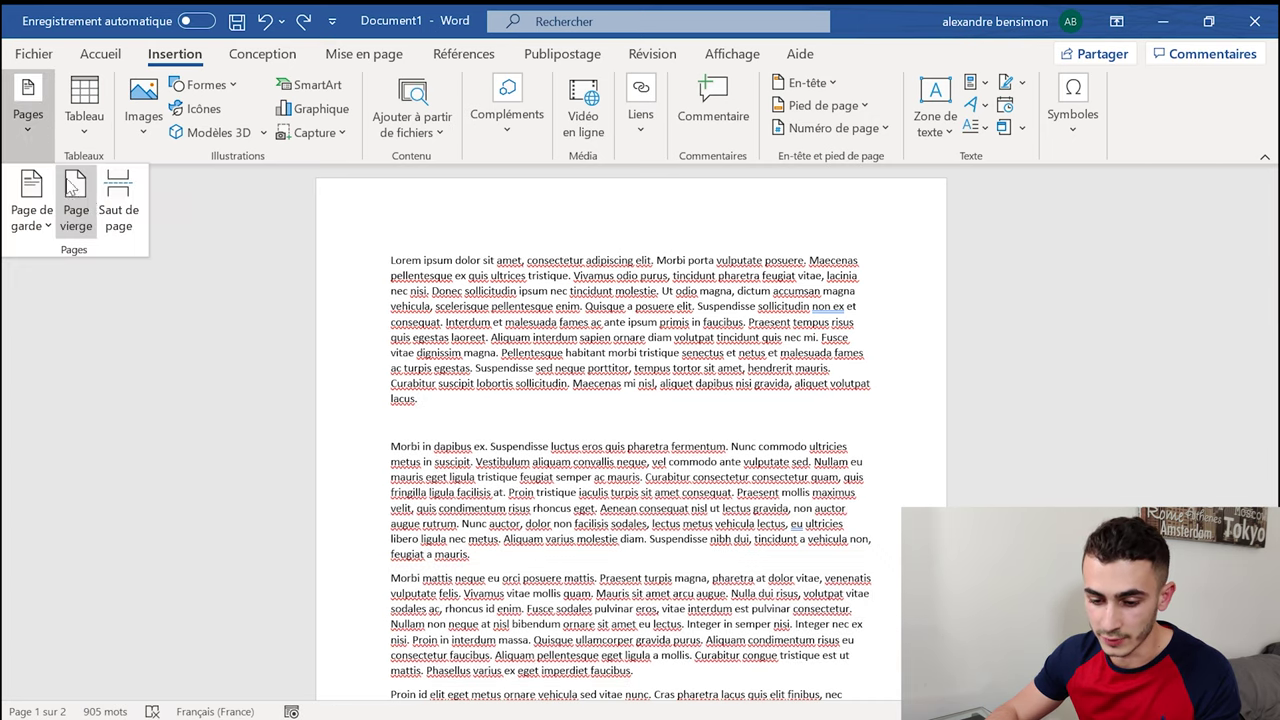
click(122, 212)
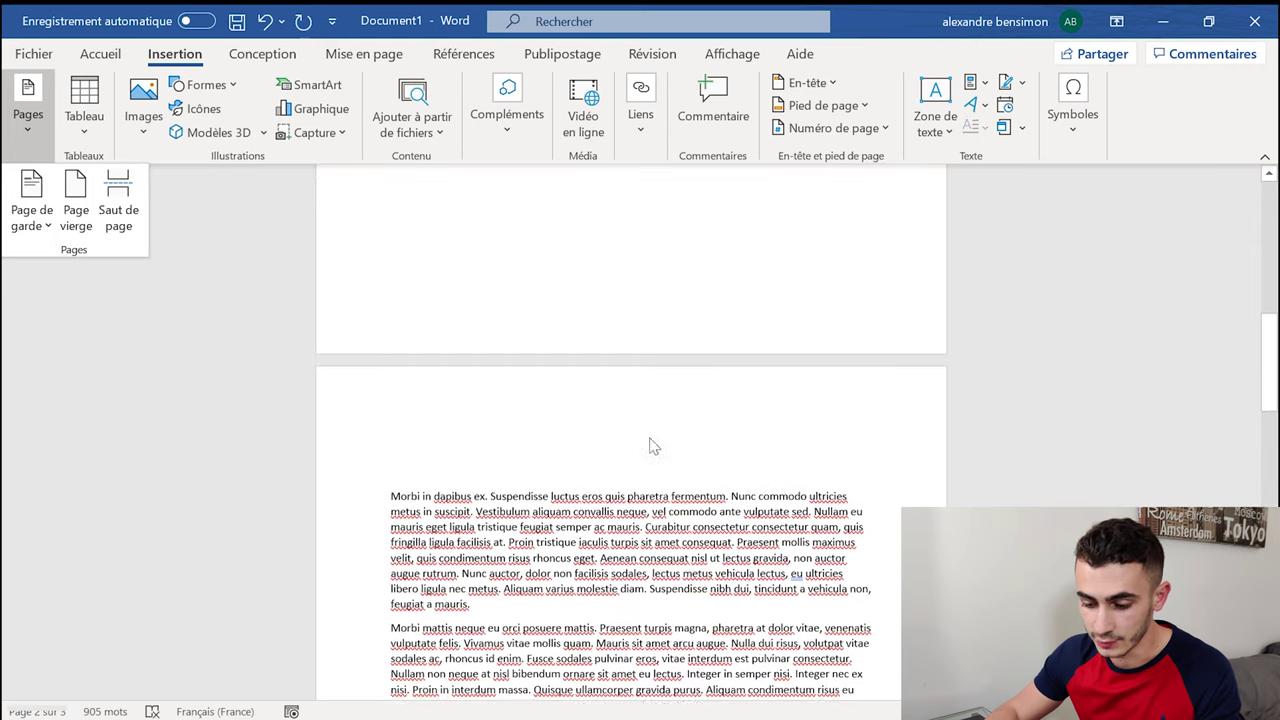
click(445, 460)
scroll(560, 520, up, 3)
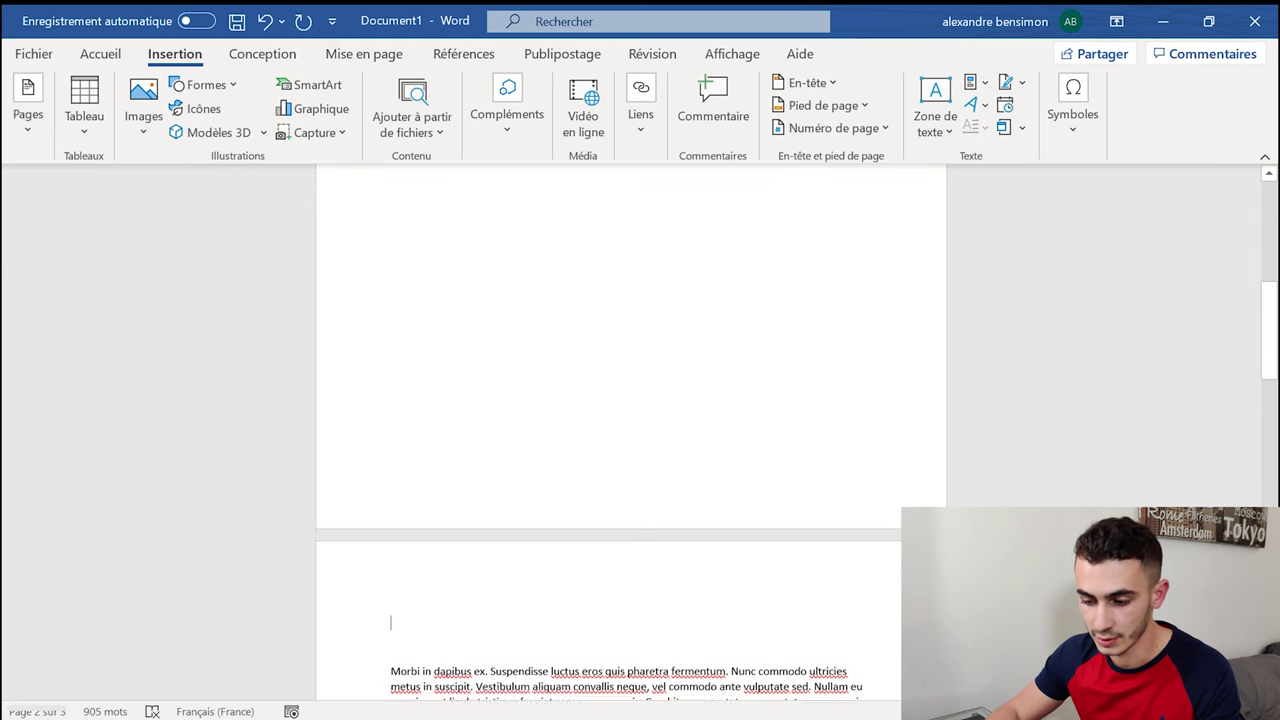
scroll(563, 523, up, 4)
scroll(563, 503, up, 3)
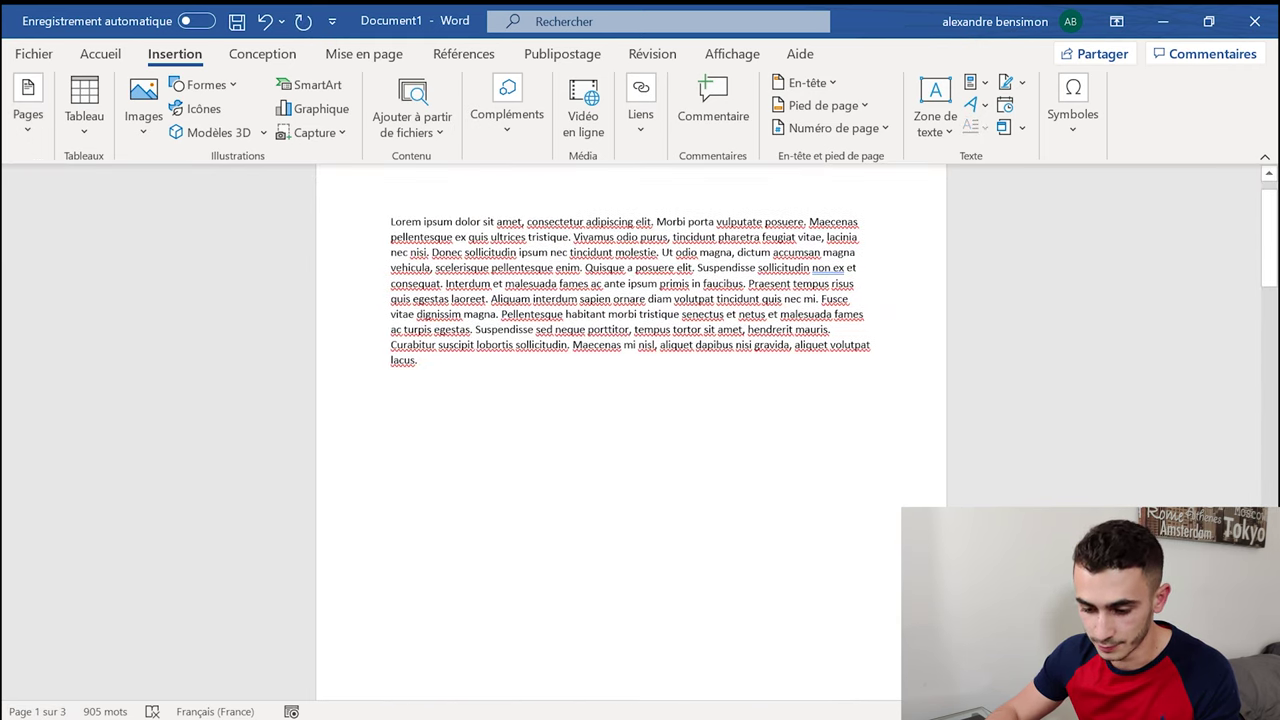
key(ctrl+z)
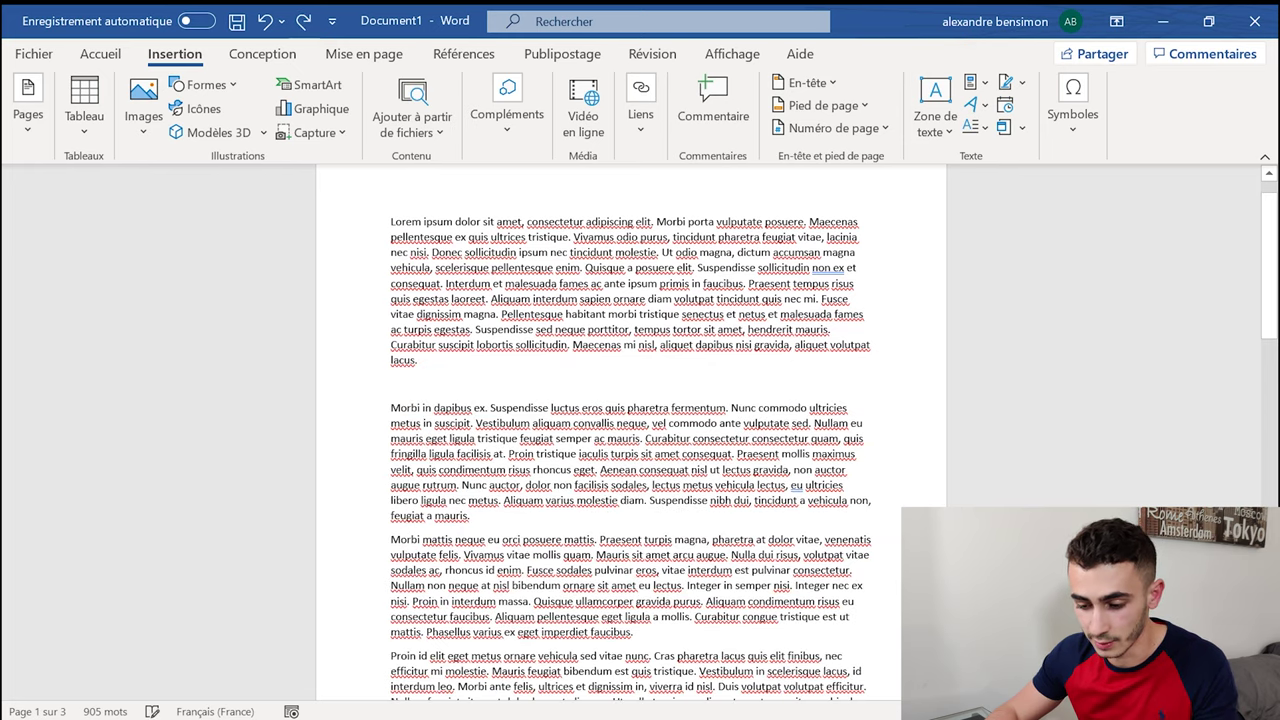
Step: Add empty lines after the Lorem paragraph to push the Morbi text down
key(Return)
key(Return)
key(Return)
key(Return)
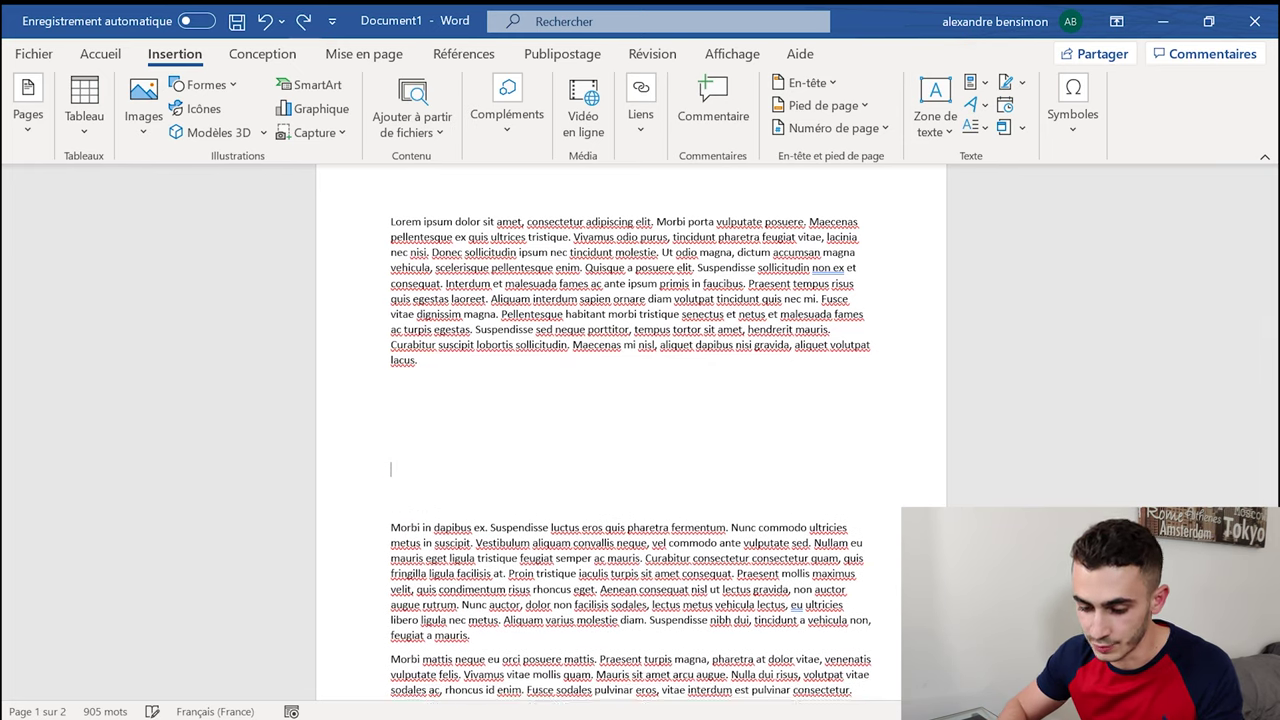
key(Return)
key(Return)
key(Return)
scroll(630, 440, down, 2)
scroll(630, 440, down, 3)
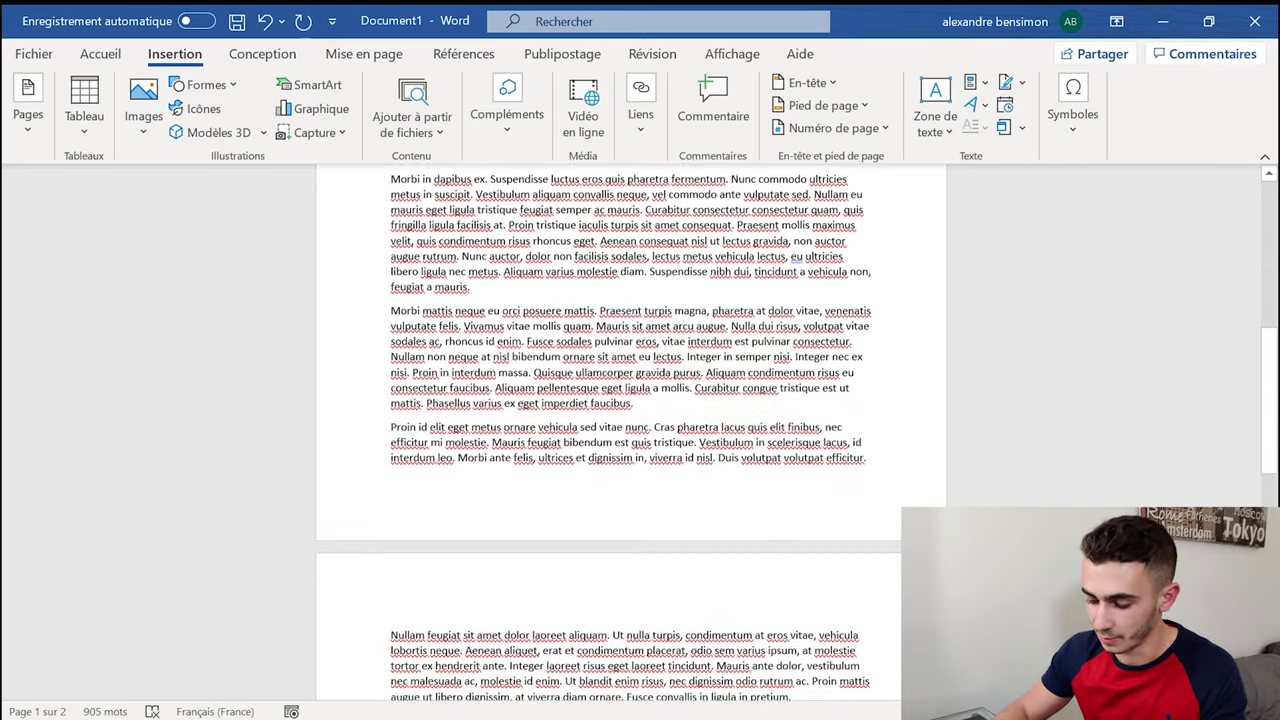
key(Return)
key(Return)
key(Return)
key(Return)
key(Return)
key(Return)
key(Return)
key(Return)
key(Return)
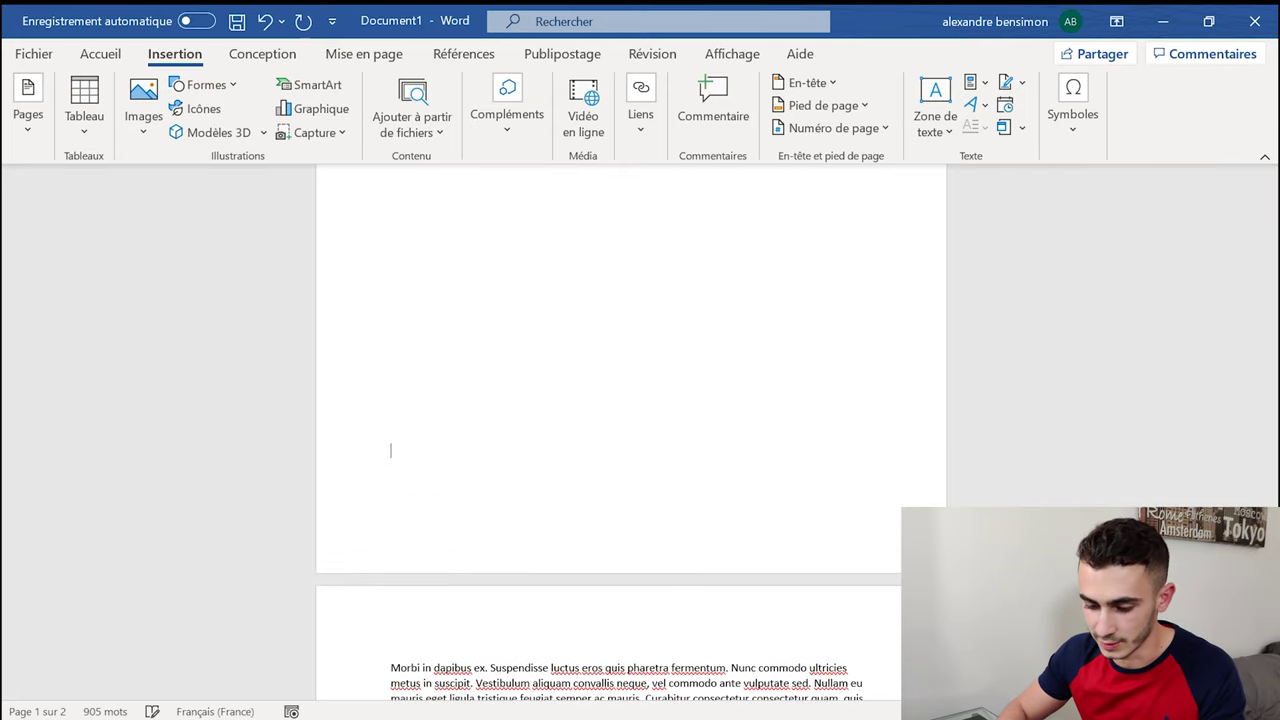
key(Return)
key(Return)
key(Return)
key(Return)
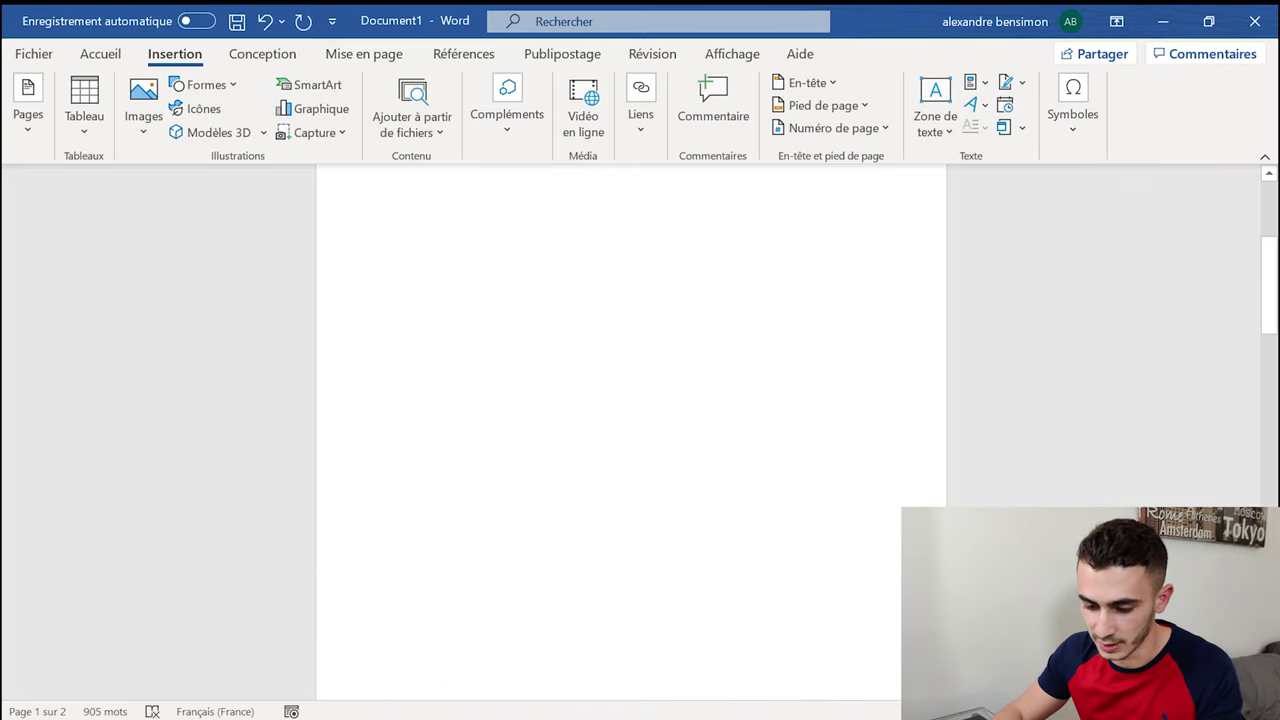
key(Return)
key(Return)
key(Return)
key(Return)
key(Return)
scroll(630, 440, down, 1)
scroll(630, 440, down, 1)
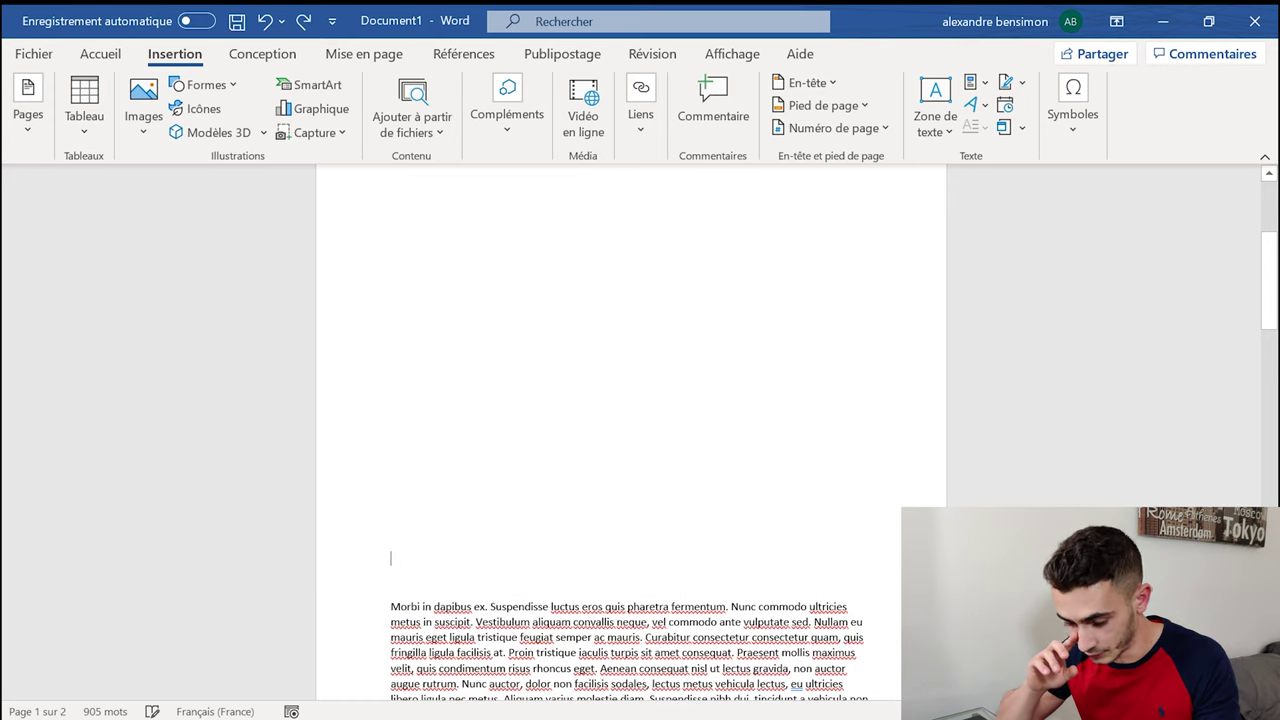
scroll(630, 440, down, 1)
scroll(630, 440, down, 1)
Step: Delete the empty lines so Lorem and Morbi paragraphs join, then scroll to the document end
key(BackSpace)
key(BackSpace)
key(BackSpace)
key(BackSpace)
key(BackSpace)
key(BackSpace)
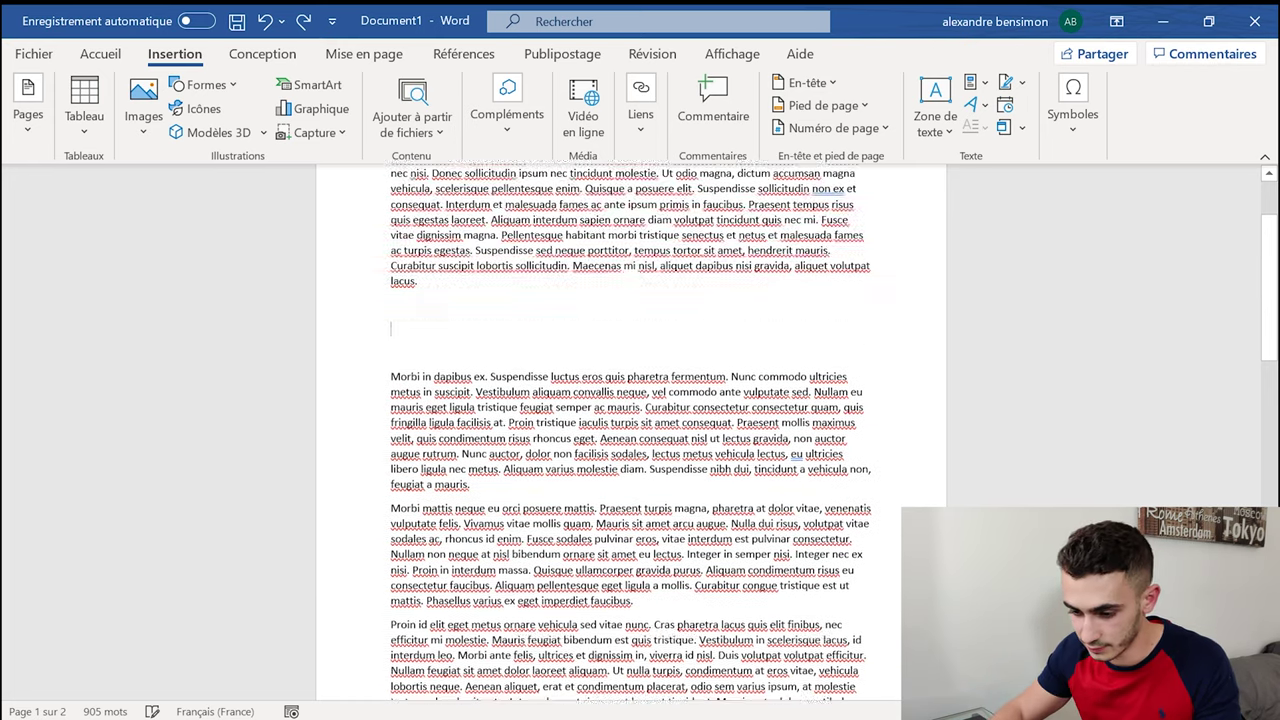
key(BackSpace)
key(BackSpace)
key(BackSpace)
key(BackSpace)
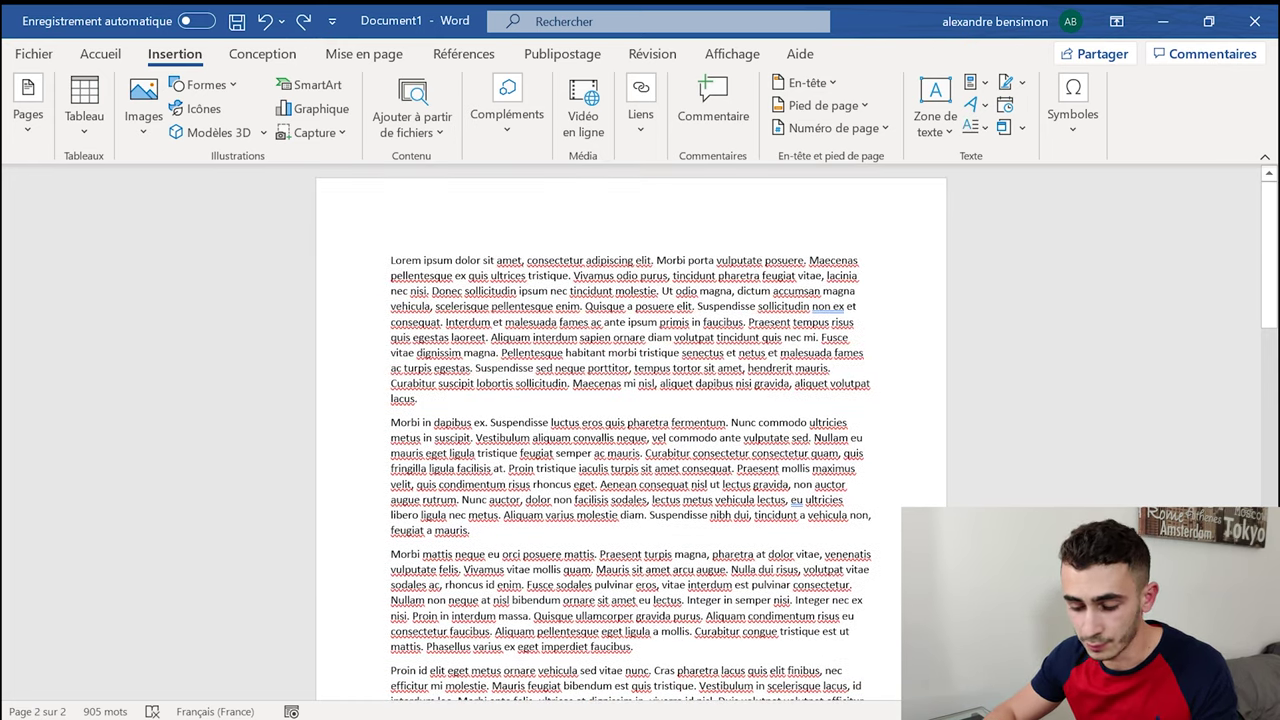
scroll(630, 440, down, 6)
scroll(630, 440, down, 7)
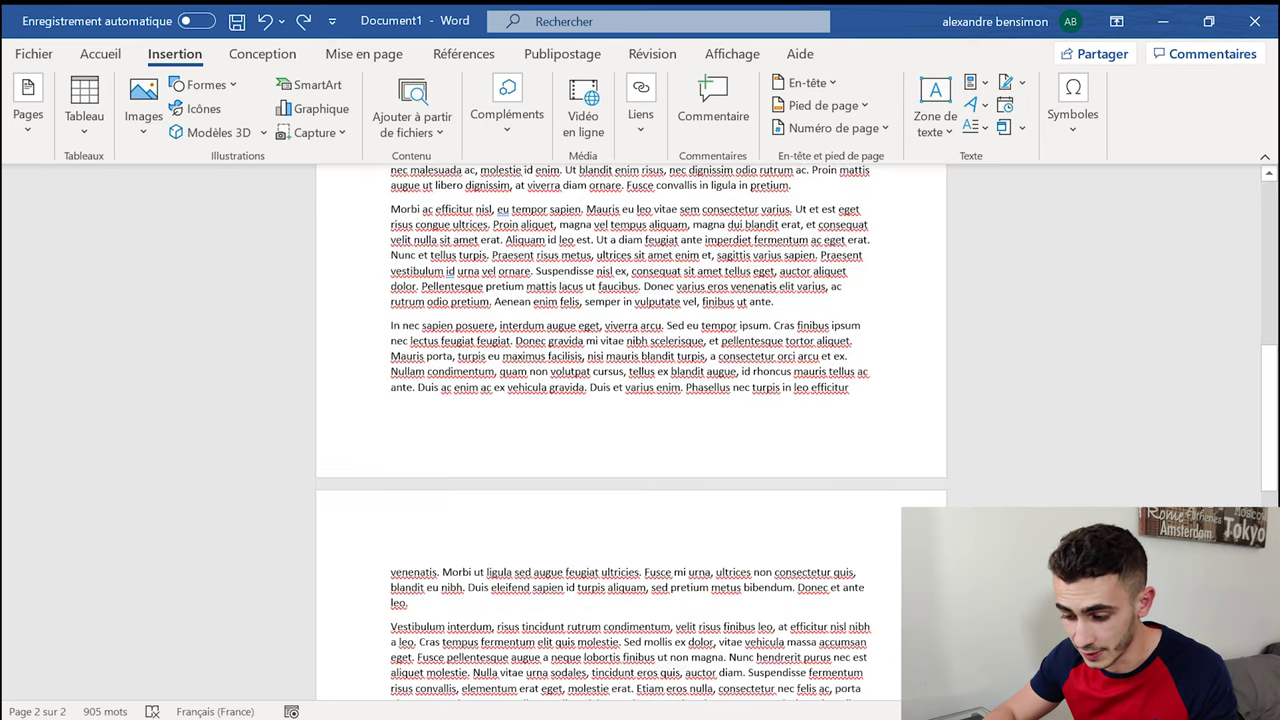
scroll(630, 440, down, 3)
scroll(630, 440, down, 6)
scroll(630, 440, down, 3)
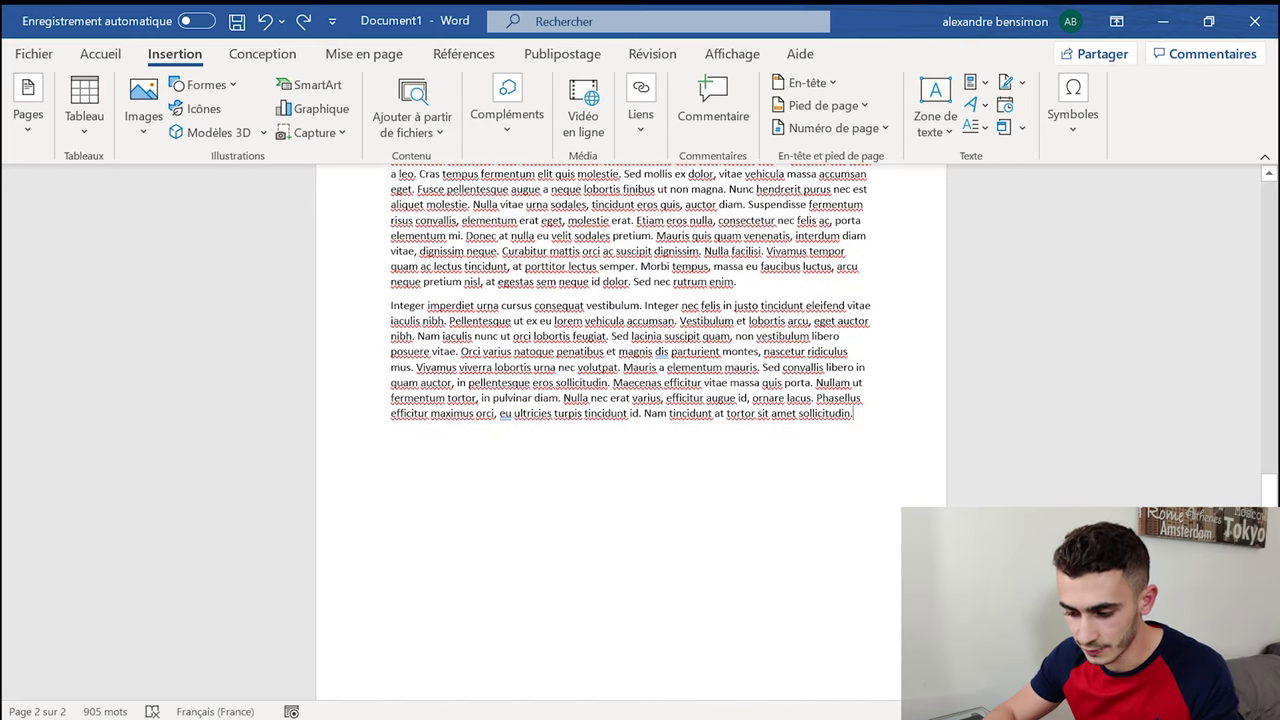
scroll(630, 440, down, 2)
scroll(630, 440, down, 3)
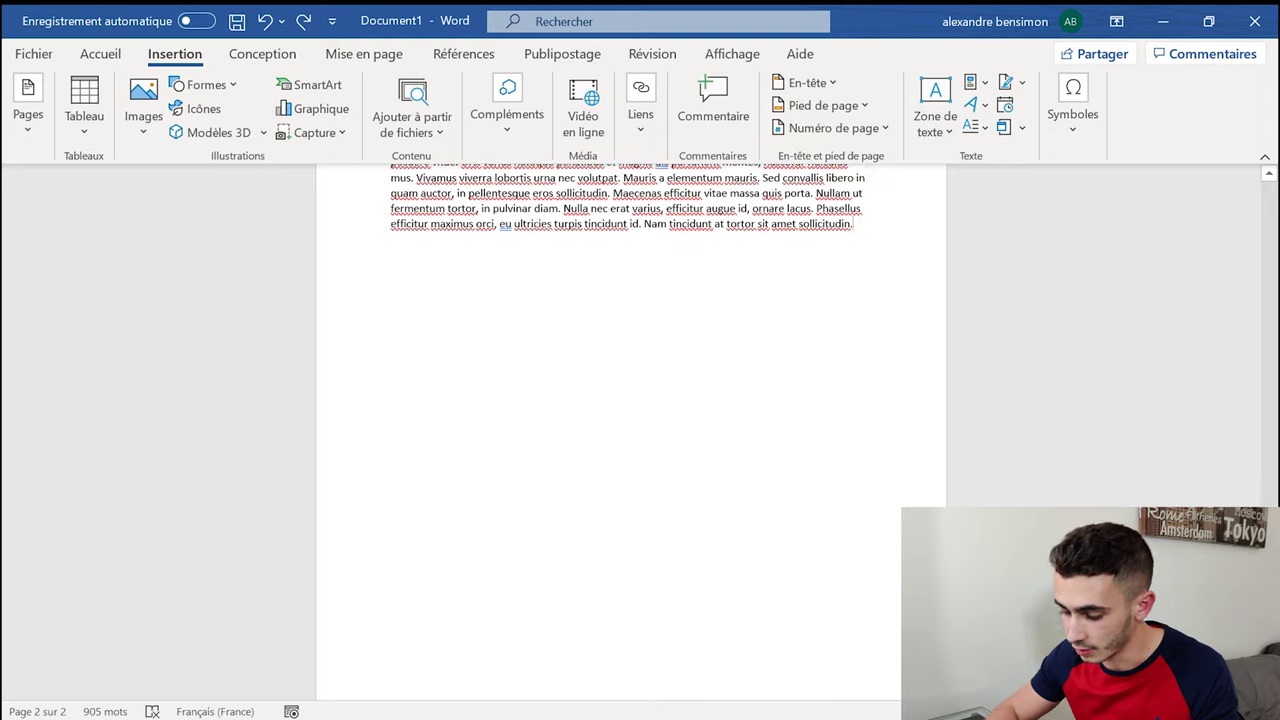
Step: Add empty lines after the closing Integer paragraph and insert a blank page (Page vierge)
key(Return)
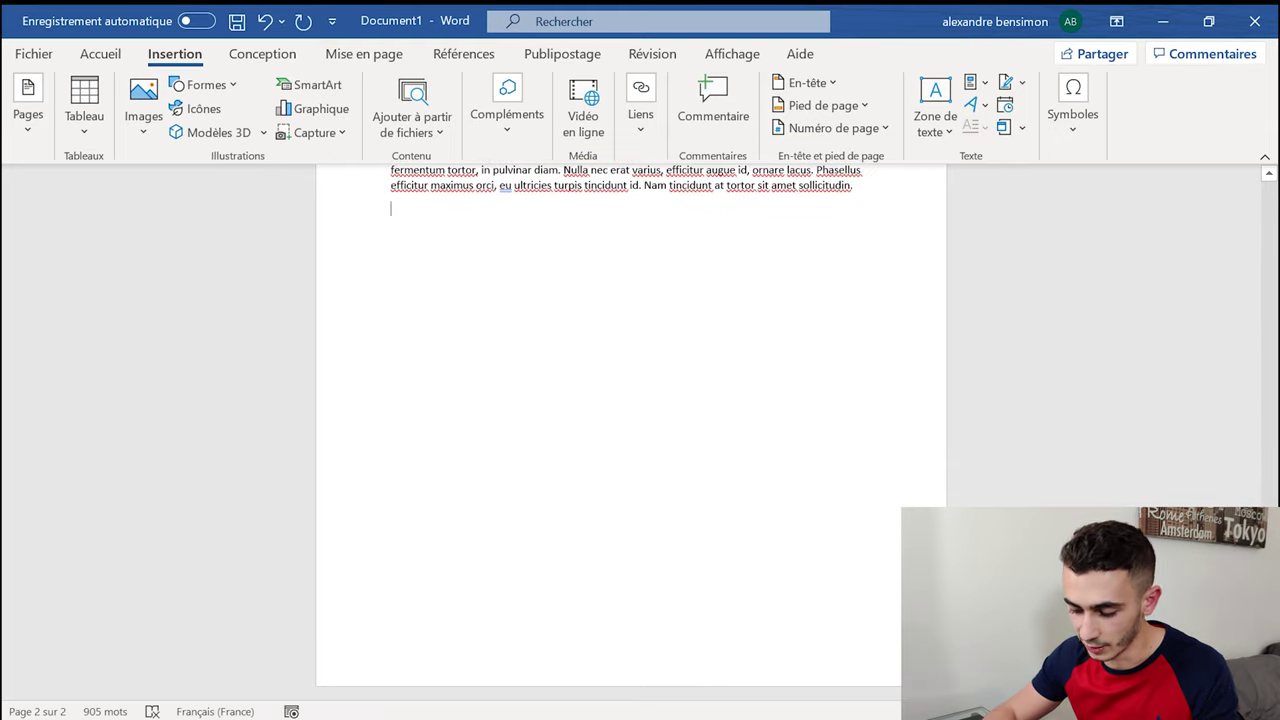
key(Return)
key(Return)
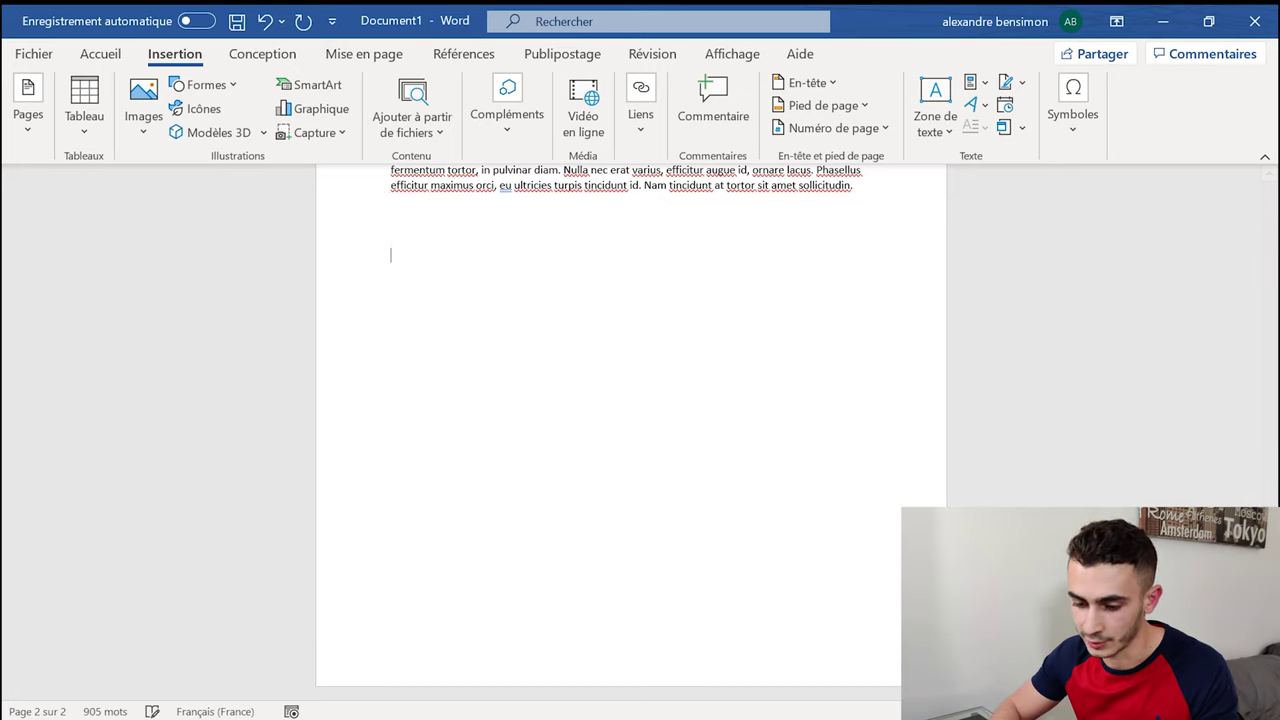
key(Return)
key(Return)
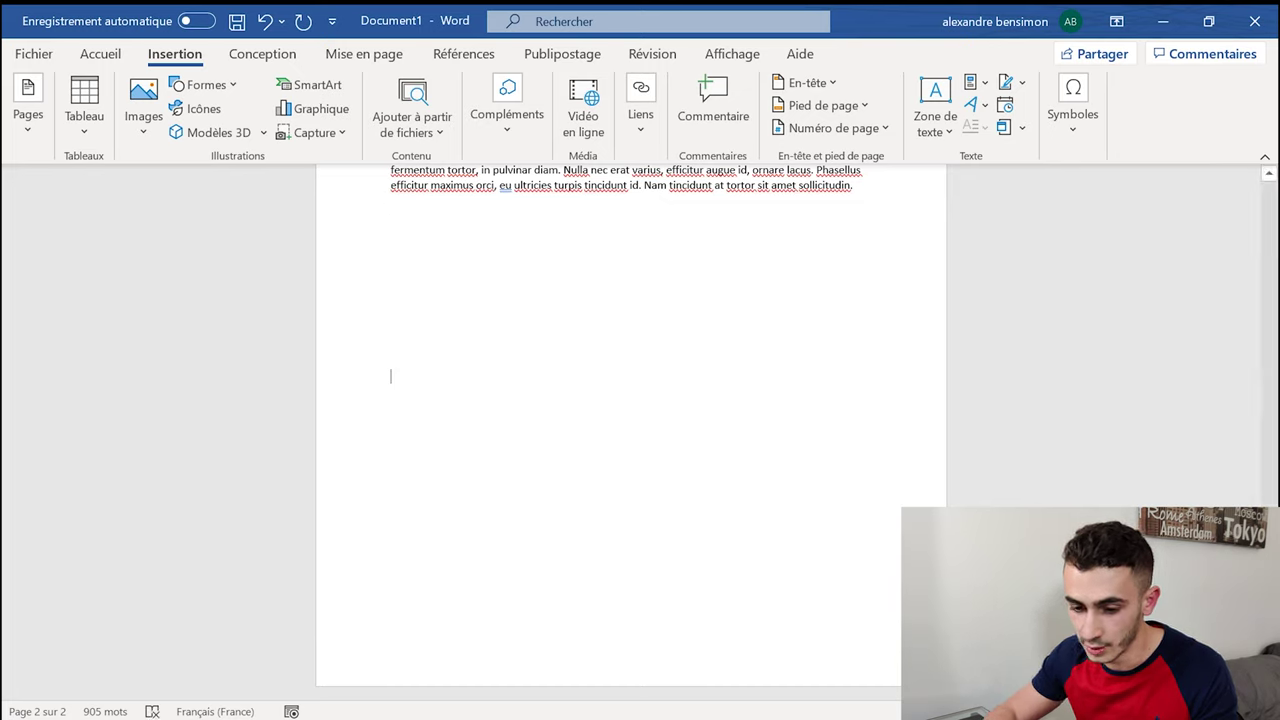
click(28, 118)
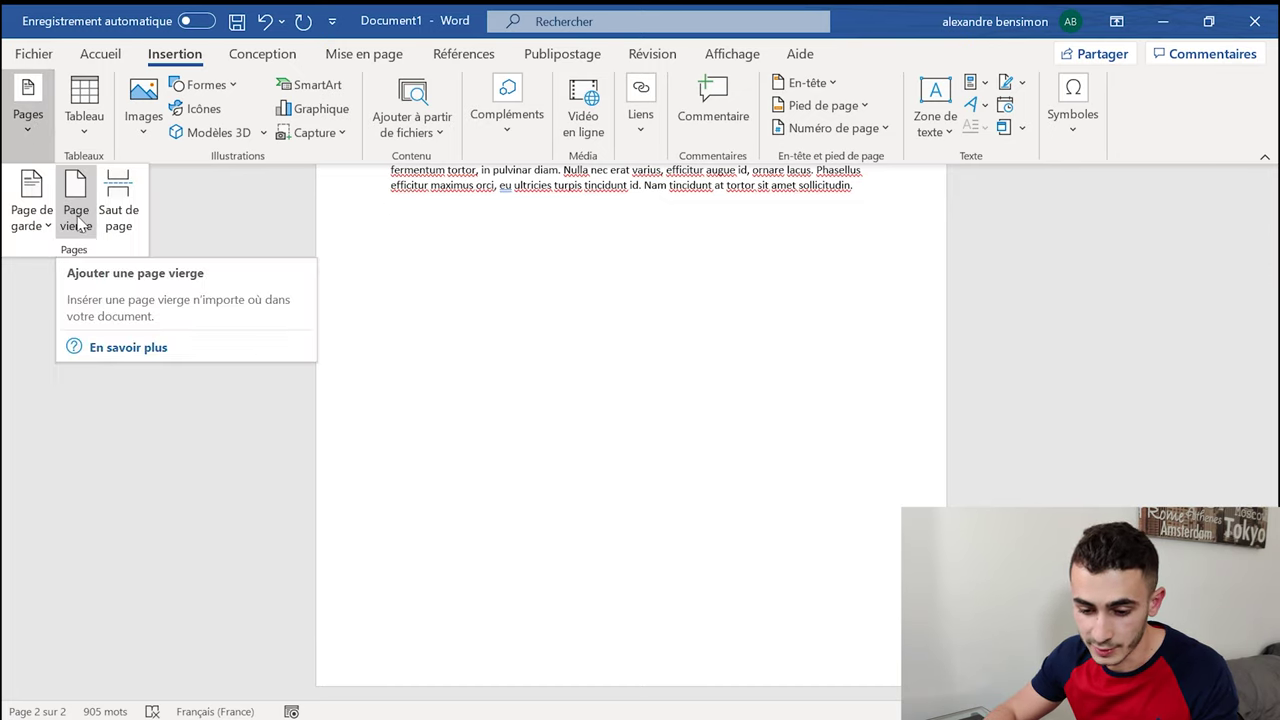
click(76, 218)
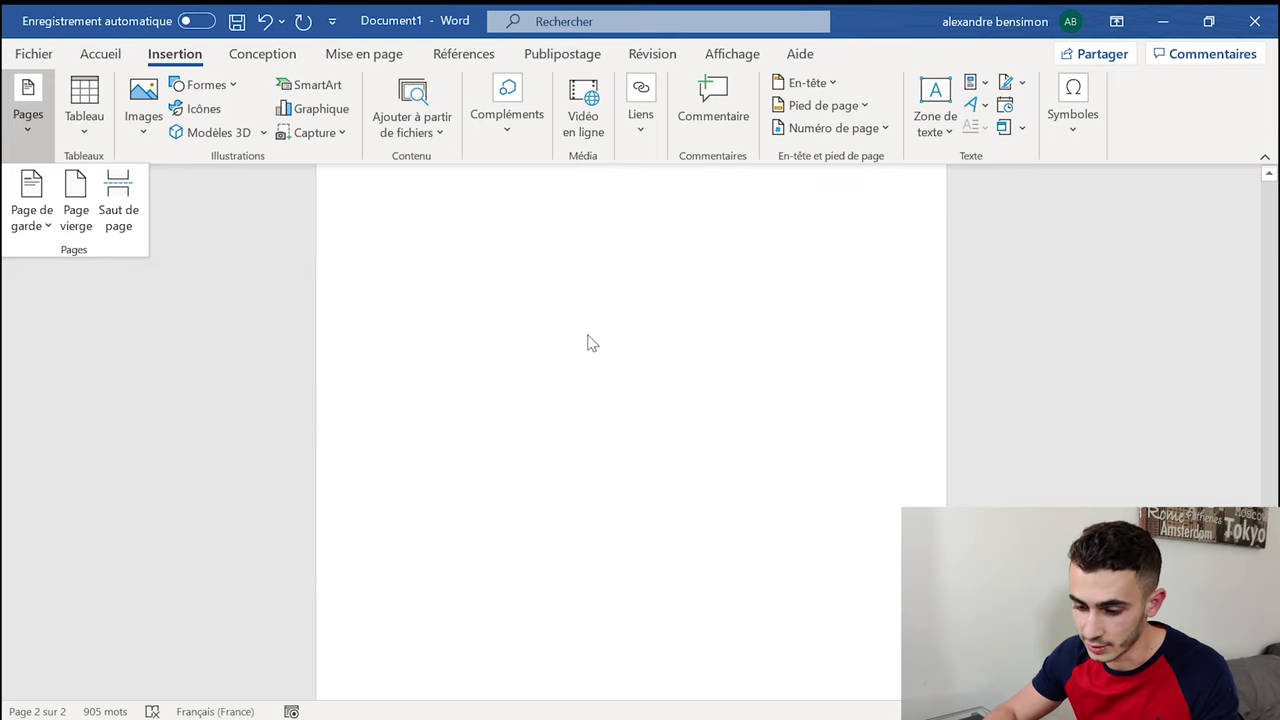
scroll(591, 309, up, 2)
scroll(591, 309, up, 2)
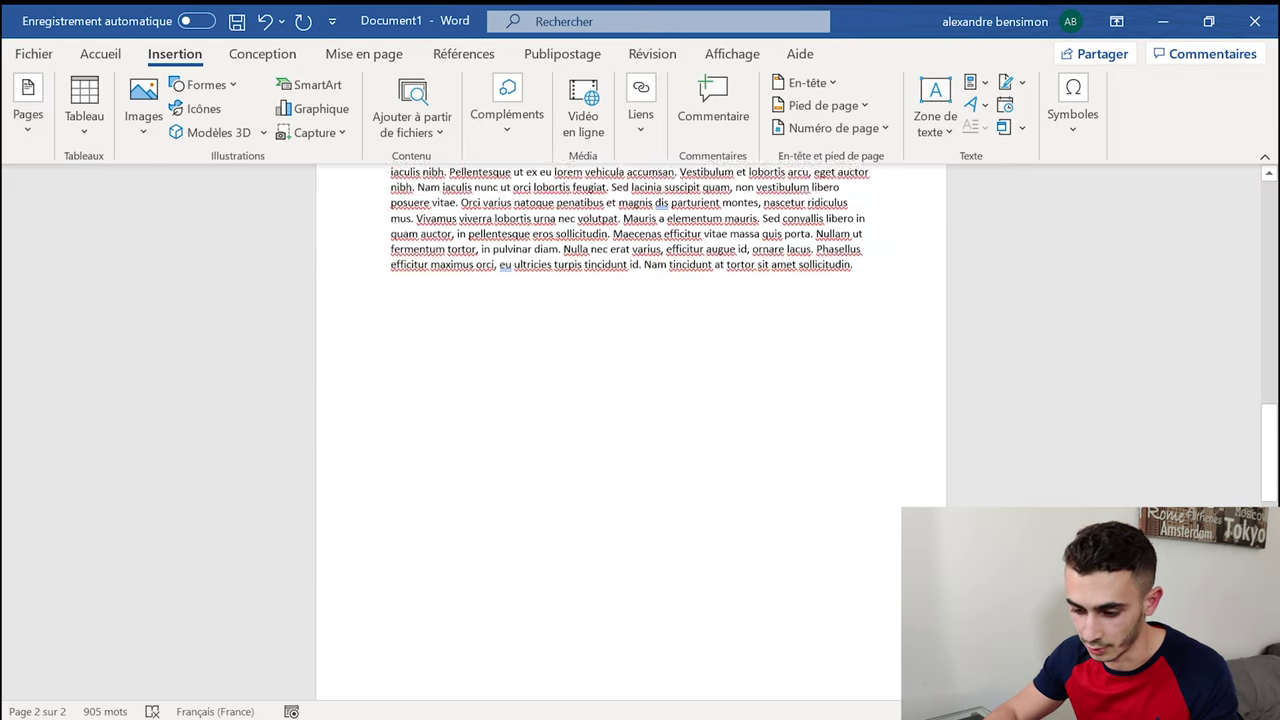
scroll(591, 309, up, 2)
Step: Place the insertion point on the new blank page and scroll back up through the document
click(28, 105)
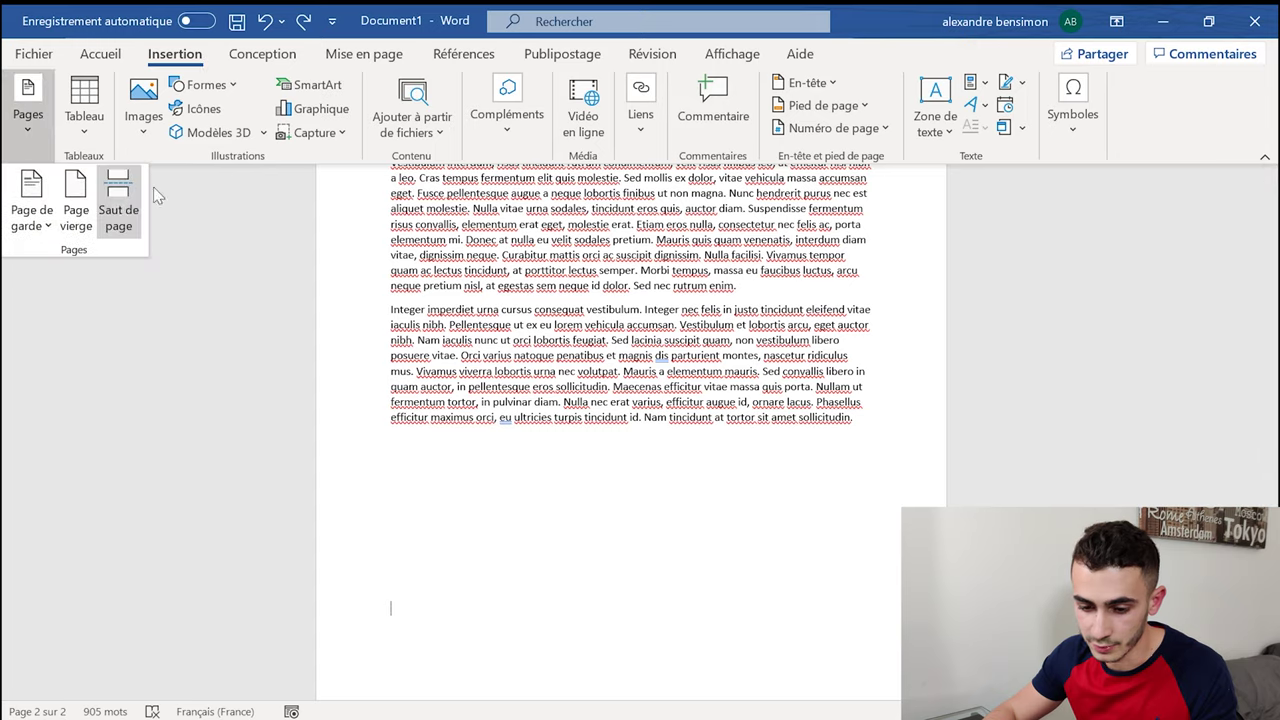
scroll(565, 376, down, 5)
scroll(565, 376, down, 3)
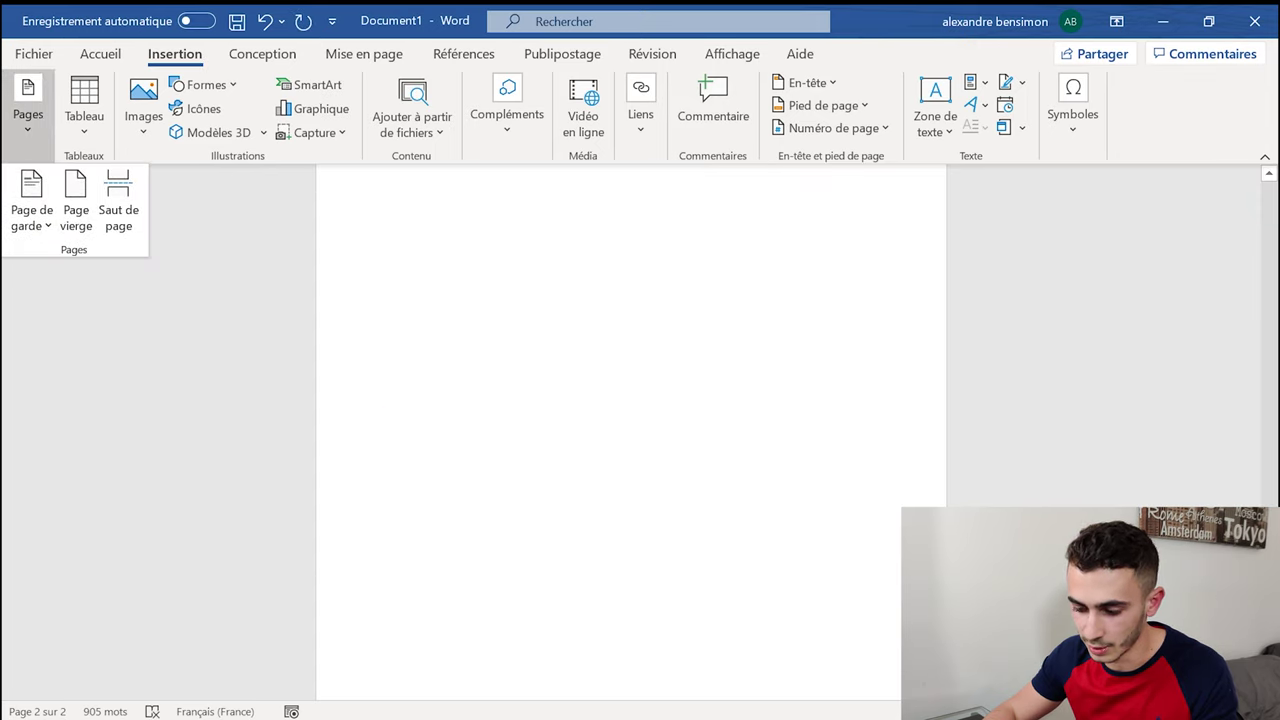
scroll(577, 377, up, 3)
scroll(577, 377, up, 2)
click(577, 377)
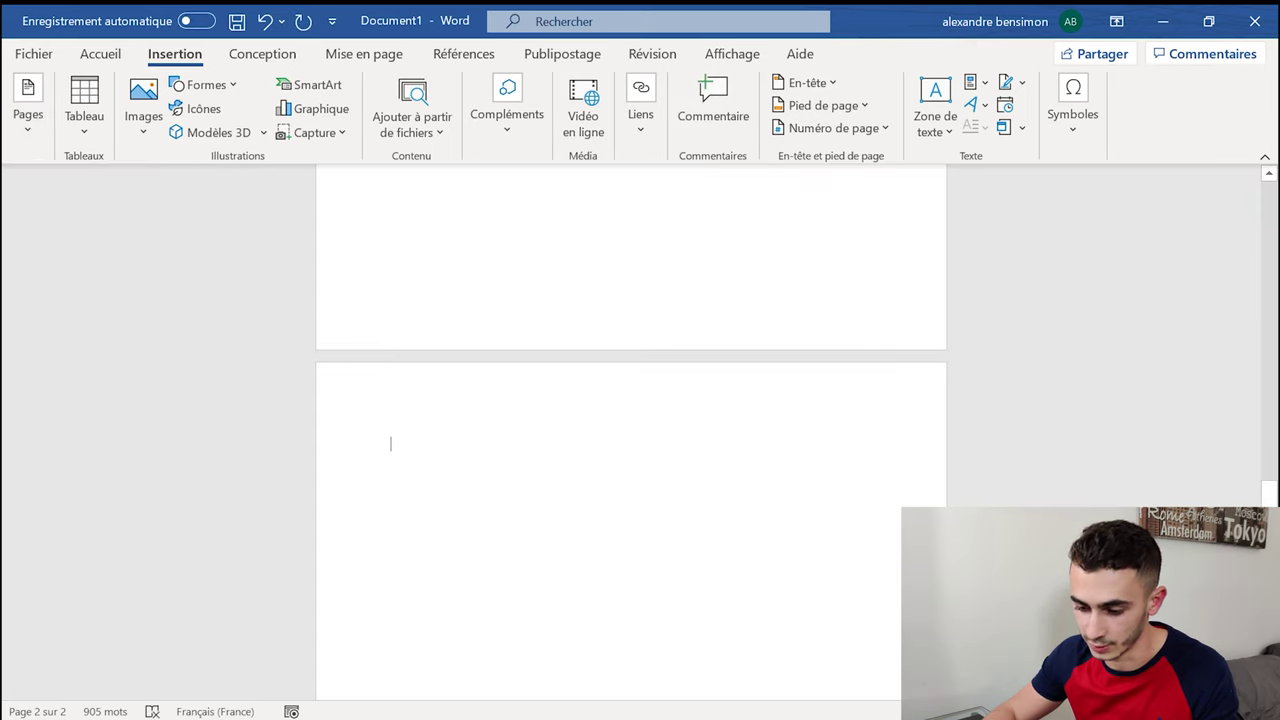
scroll(529, 400, up, 3)
scroll(529, 400, up, 3)
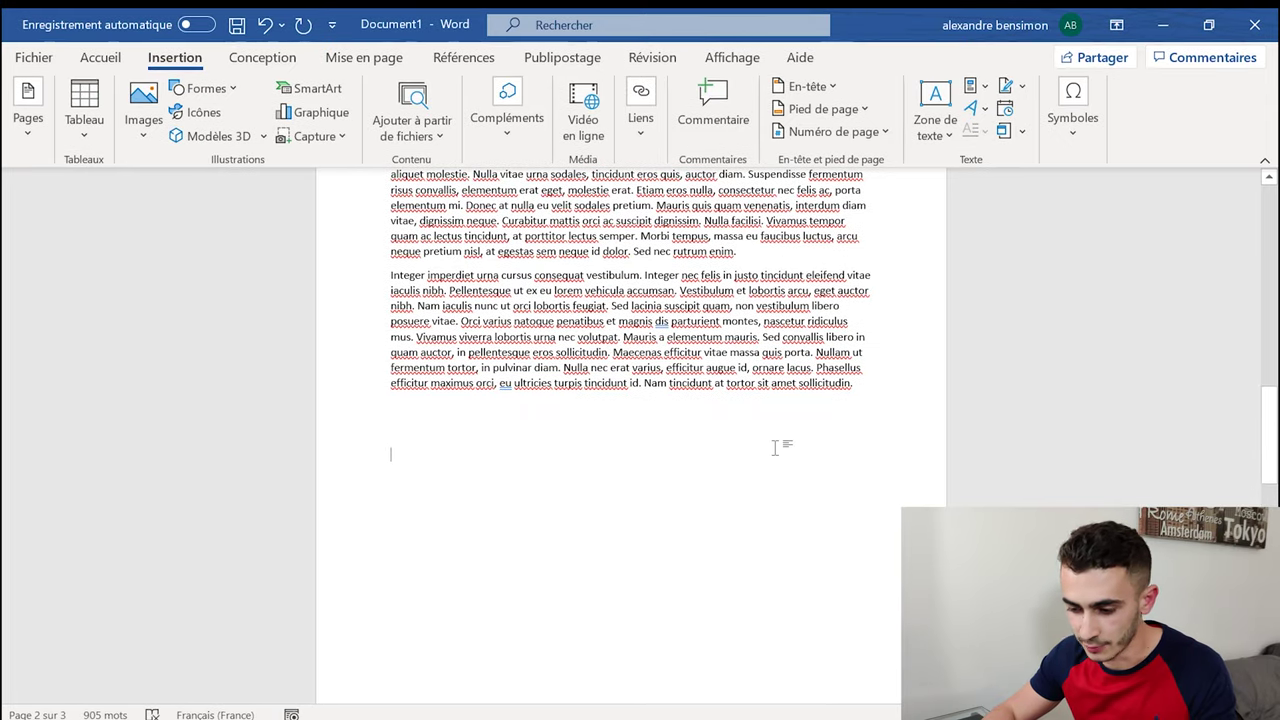
scroll(775, 447, up, 5)
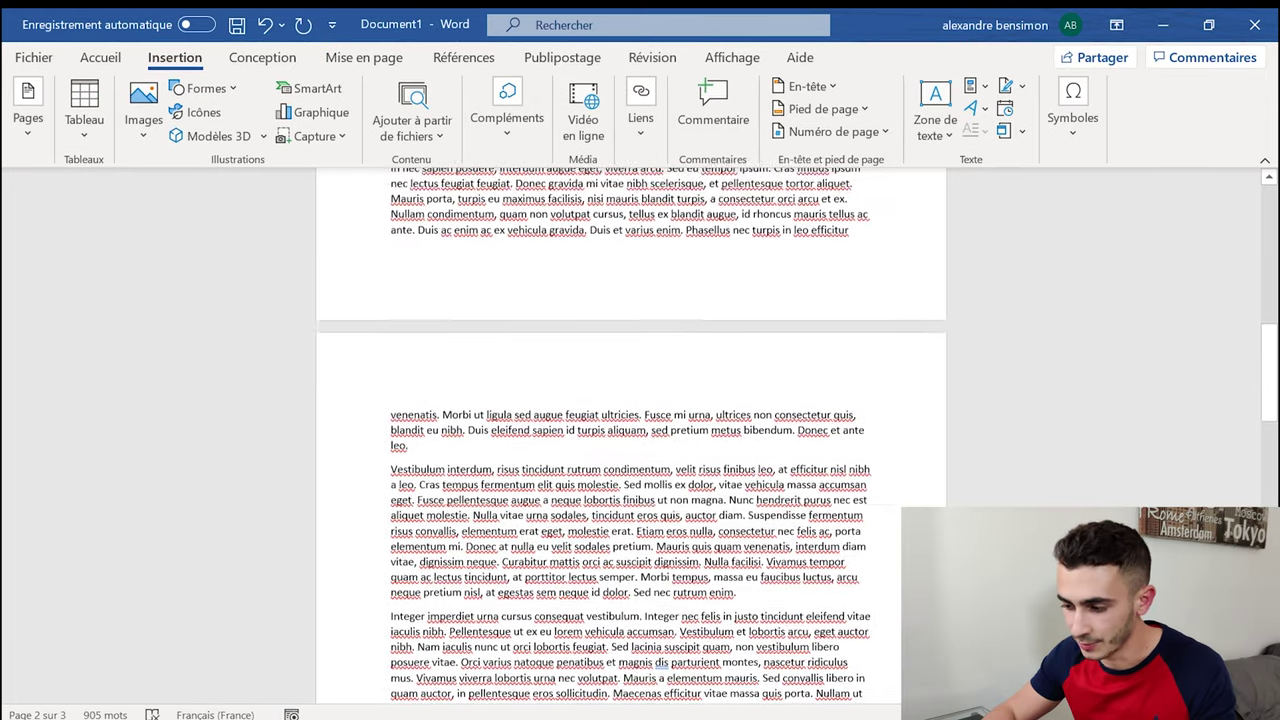
scroll(775, 447, up, 5)
scroll(775, 447, up, 5)
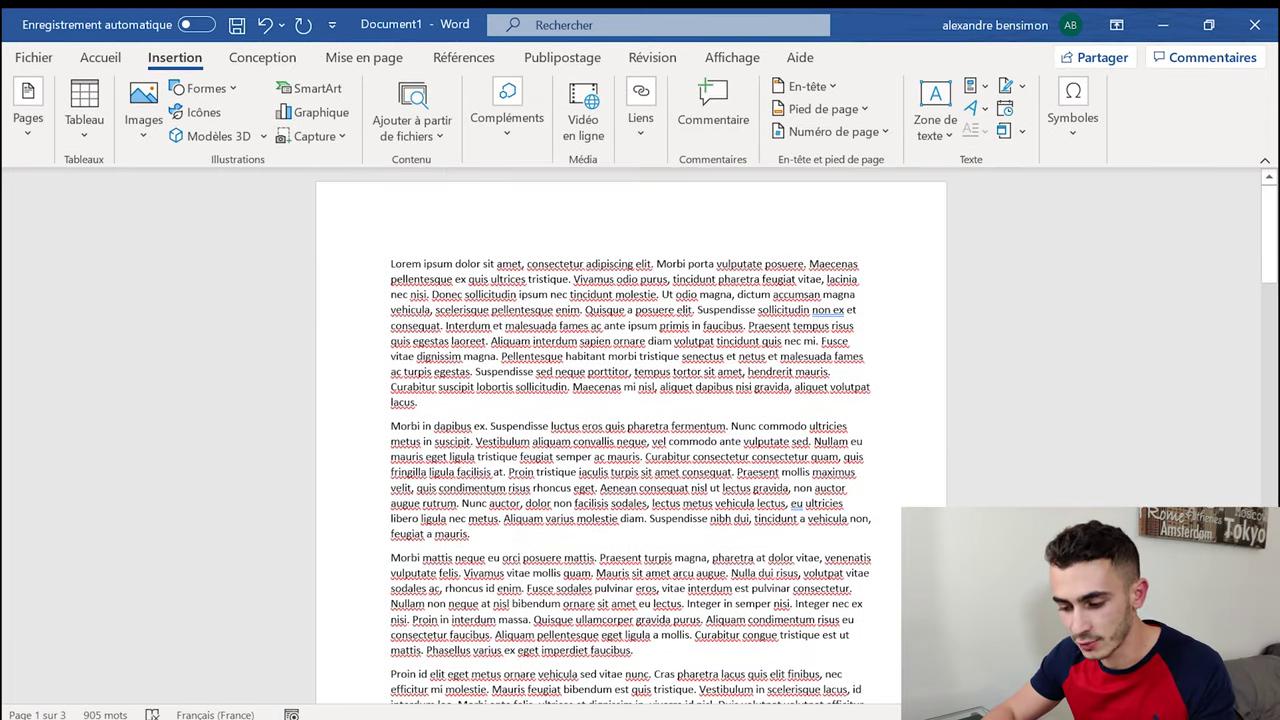
click(417, 402)
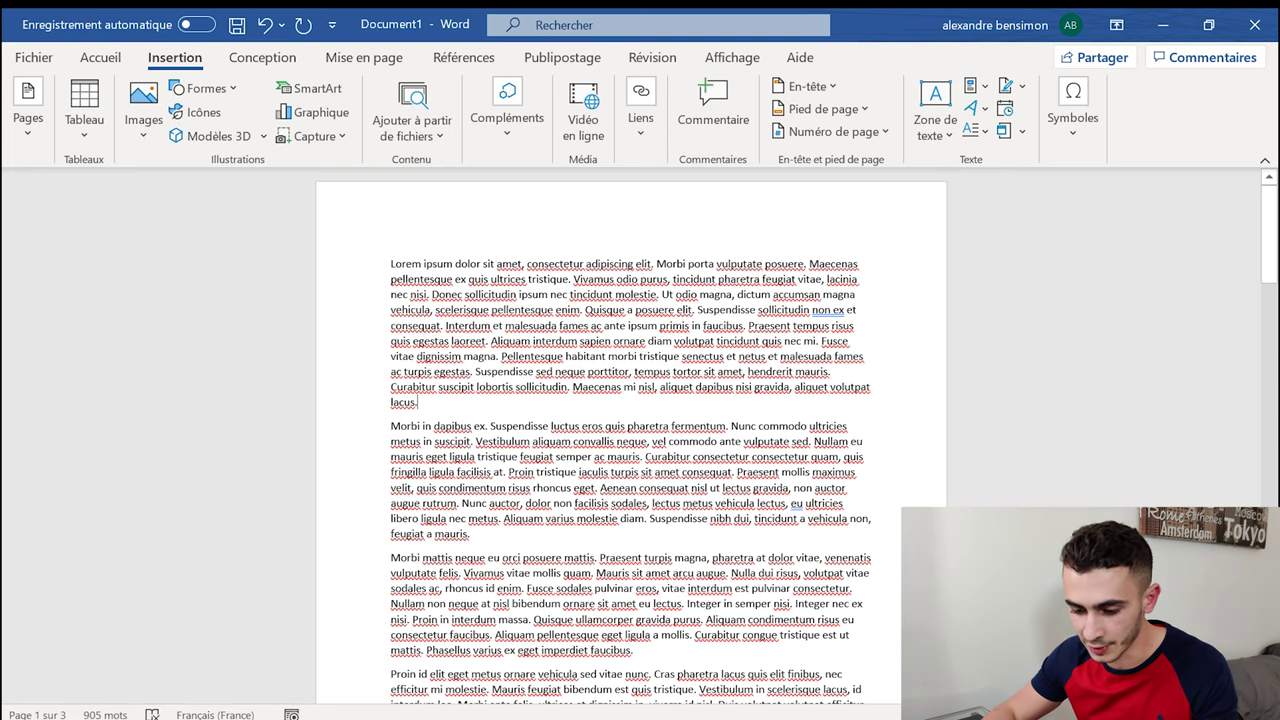
key(ctrl+a)
scroll(630, 400, down, 3)
scroll(630, 400, down, 2)
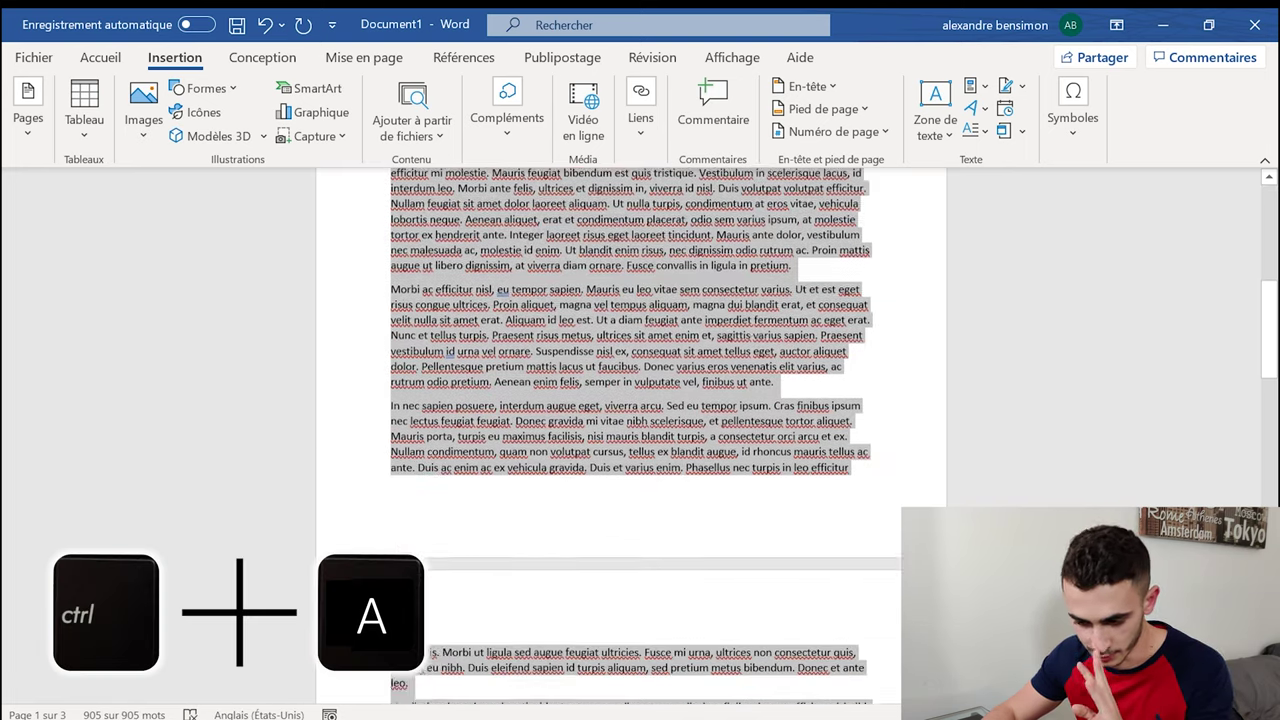
scroll(748, 423, down, 5)
scroll(748, 423, down, 2)
scroll(748, 423, down, 4)
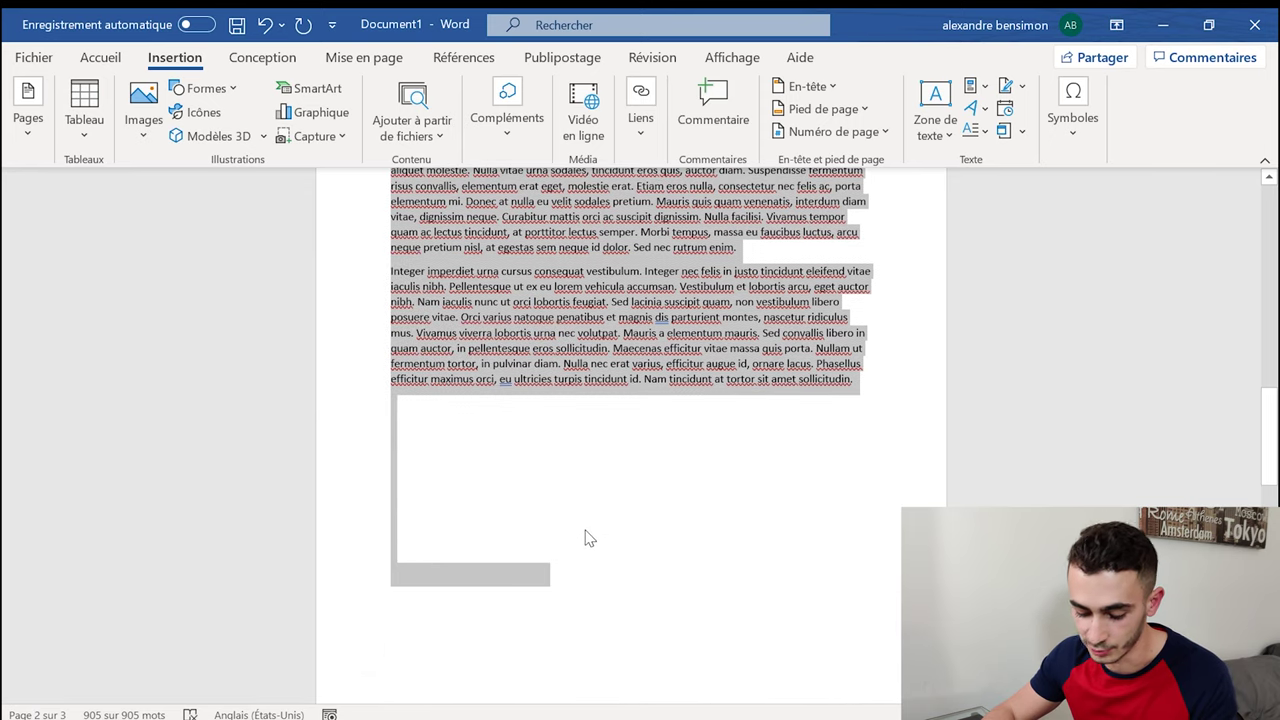
key(ctrl+c)
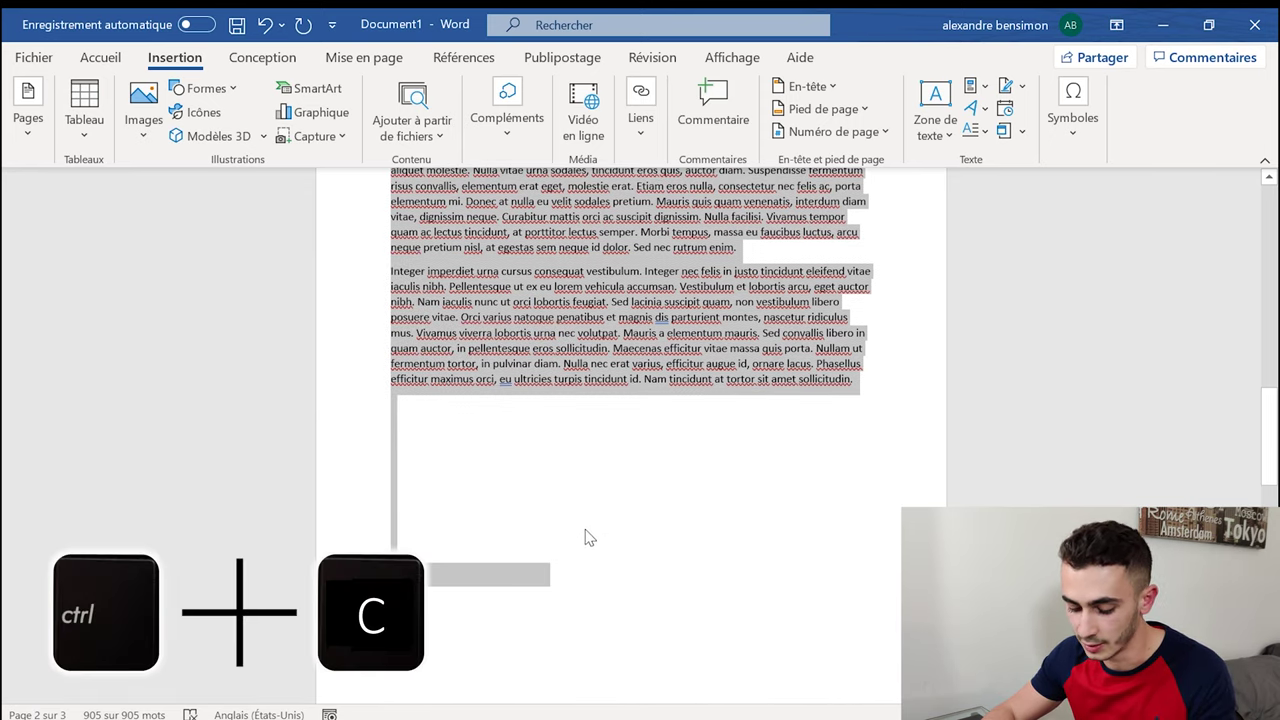
key(ctrl+v)
key(ctrl+x)
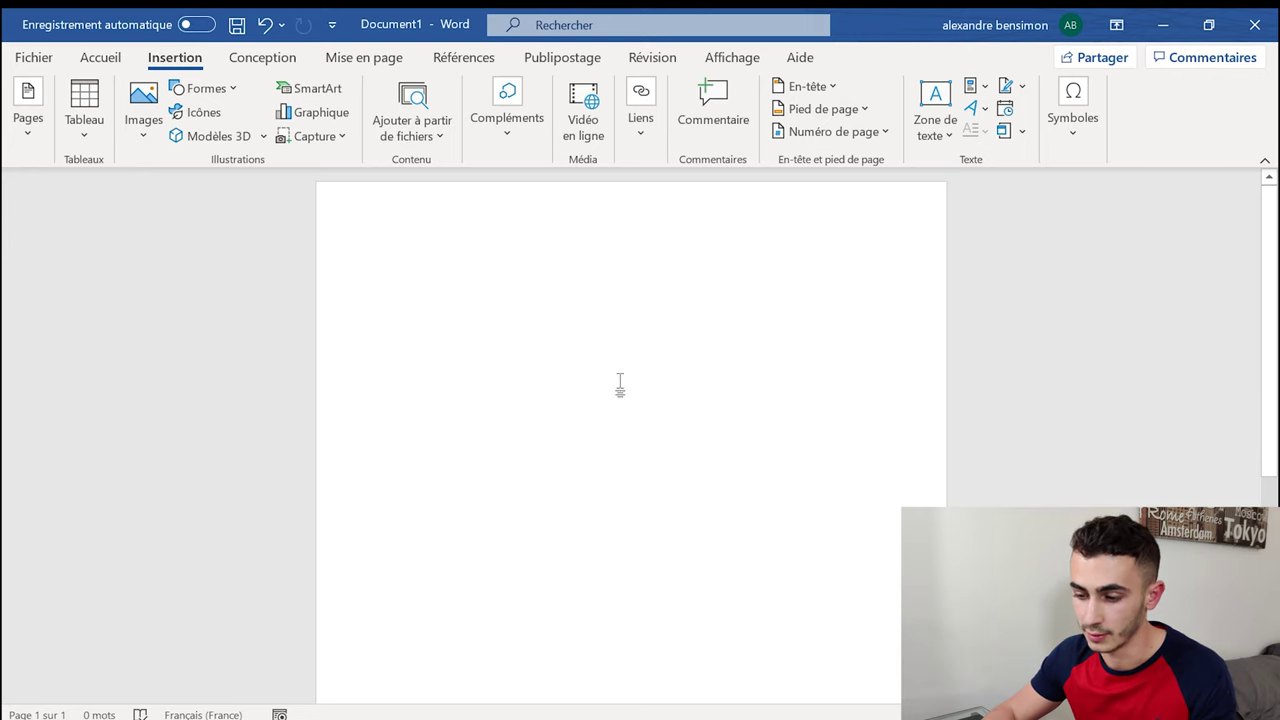
key(ctrl+v)
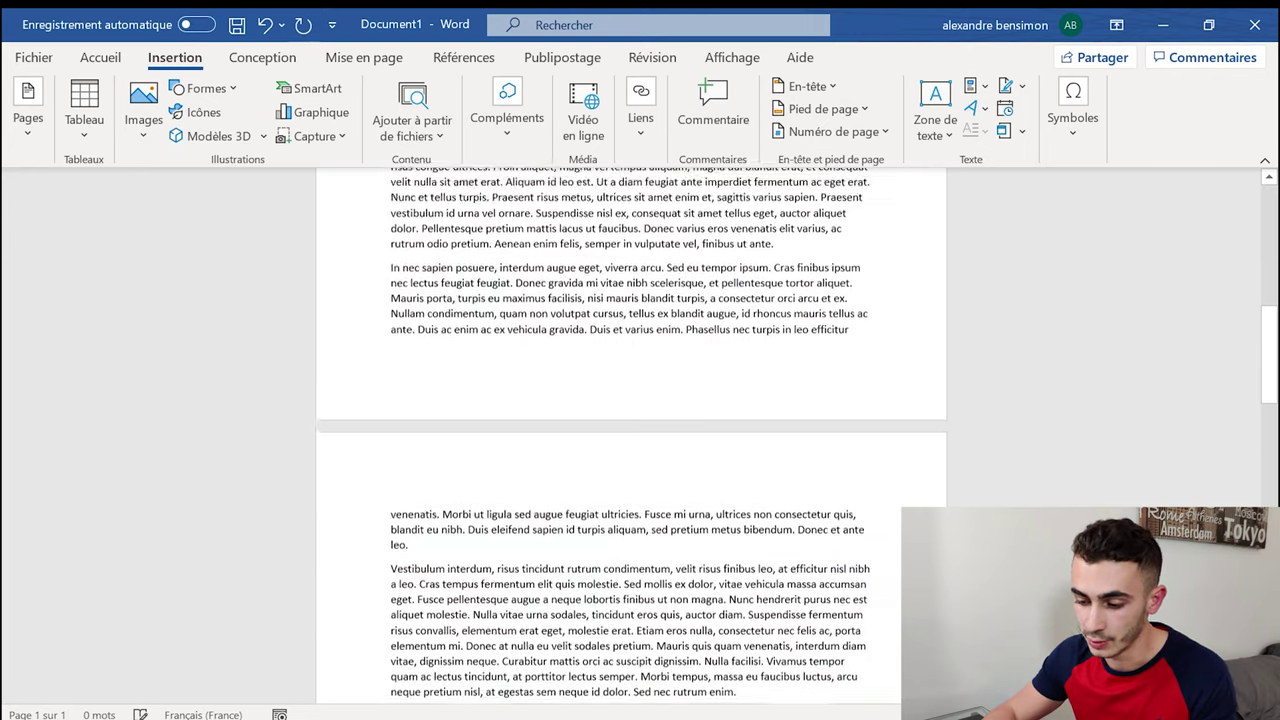
key(ctrl+Home)
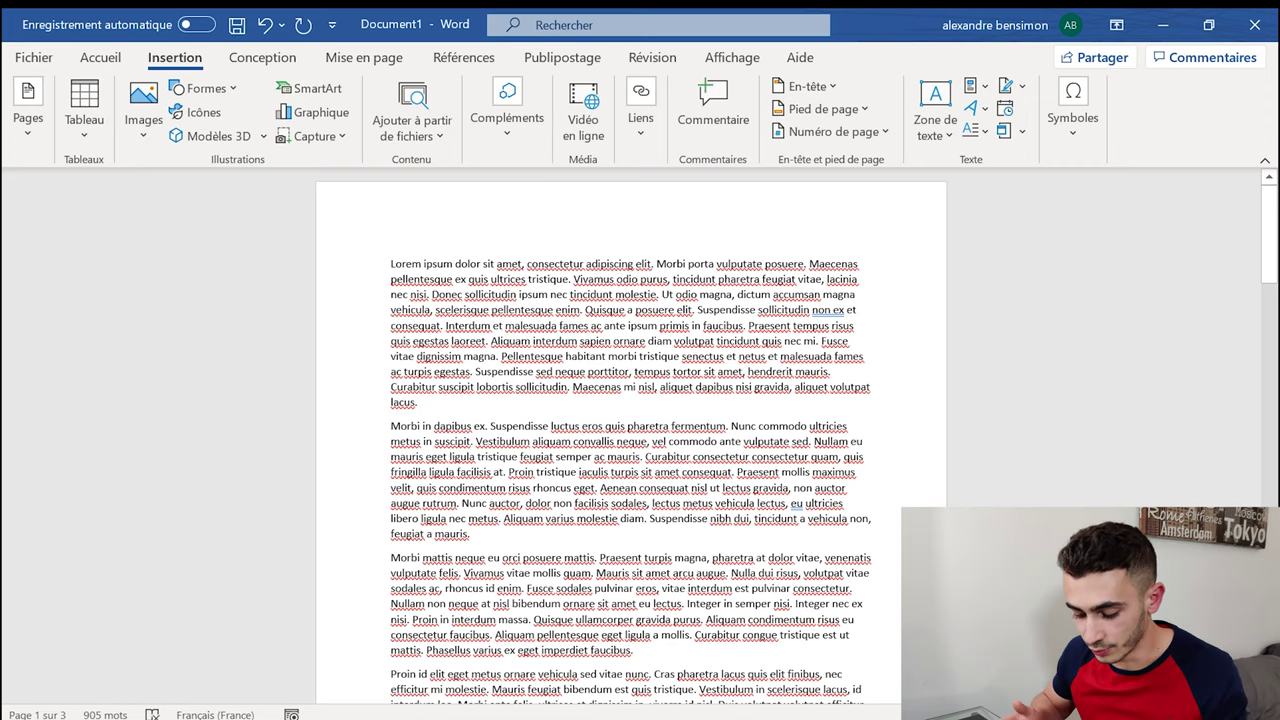
click(417, 402)
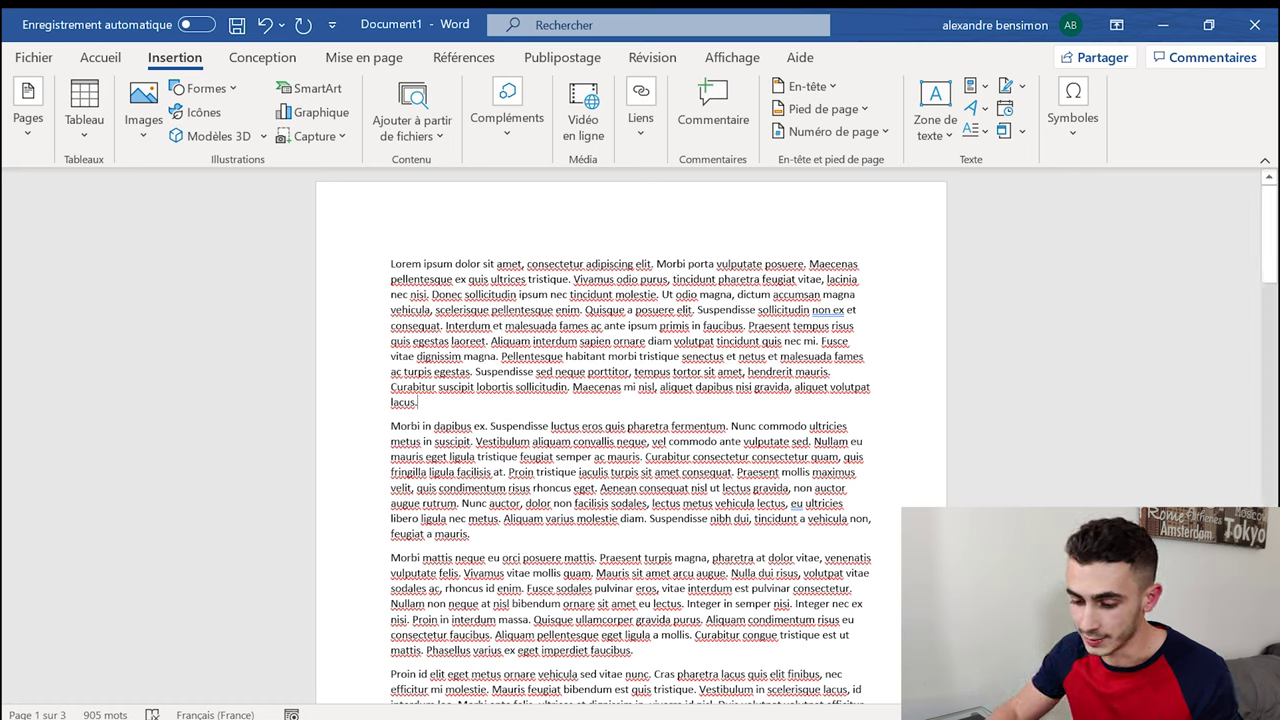
drag(417, 402, 432, 294)
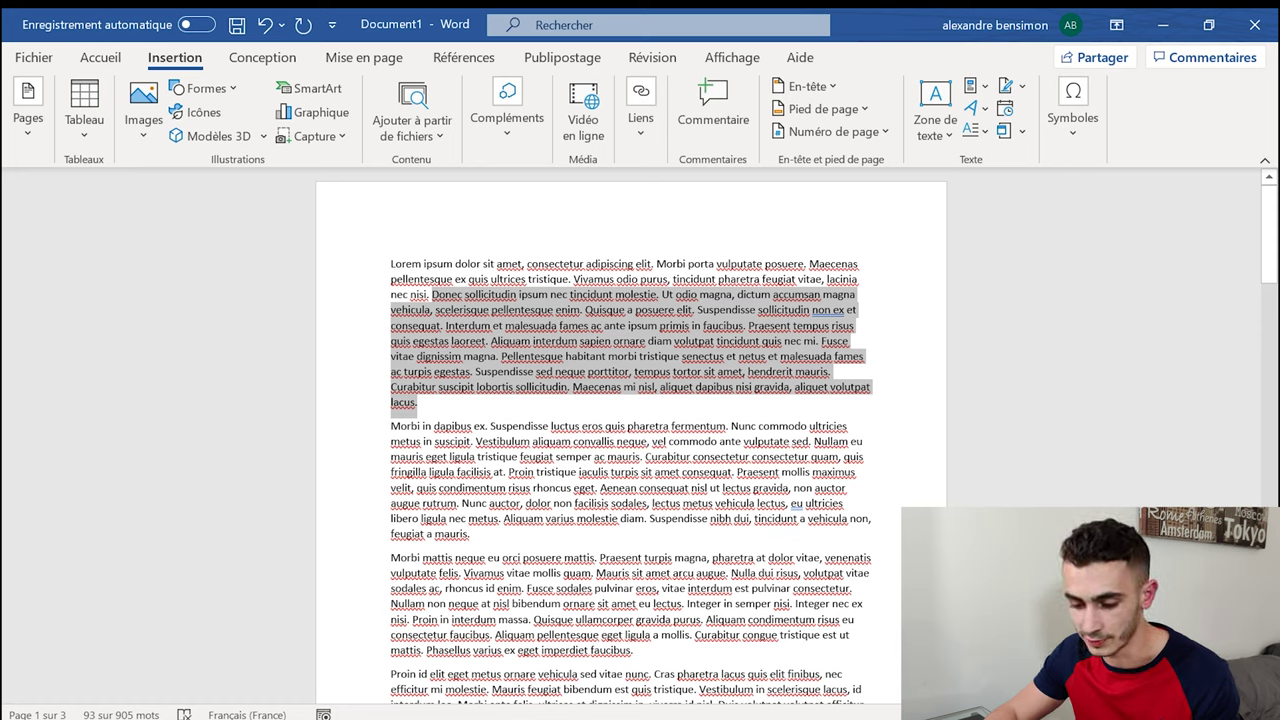
key(Right)
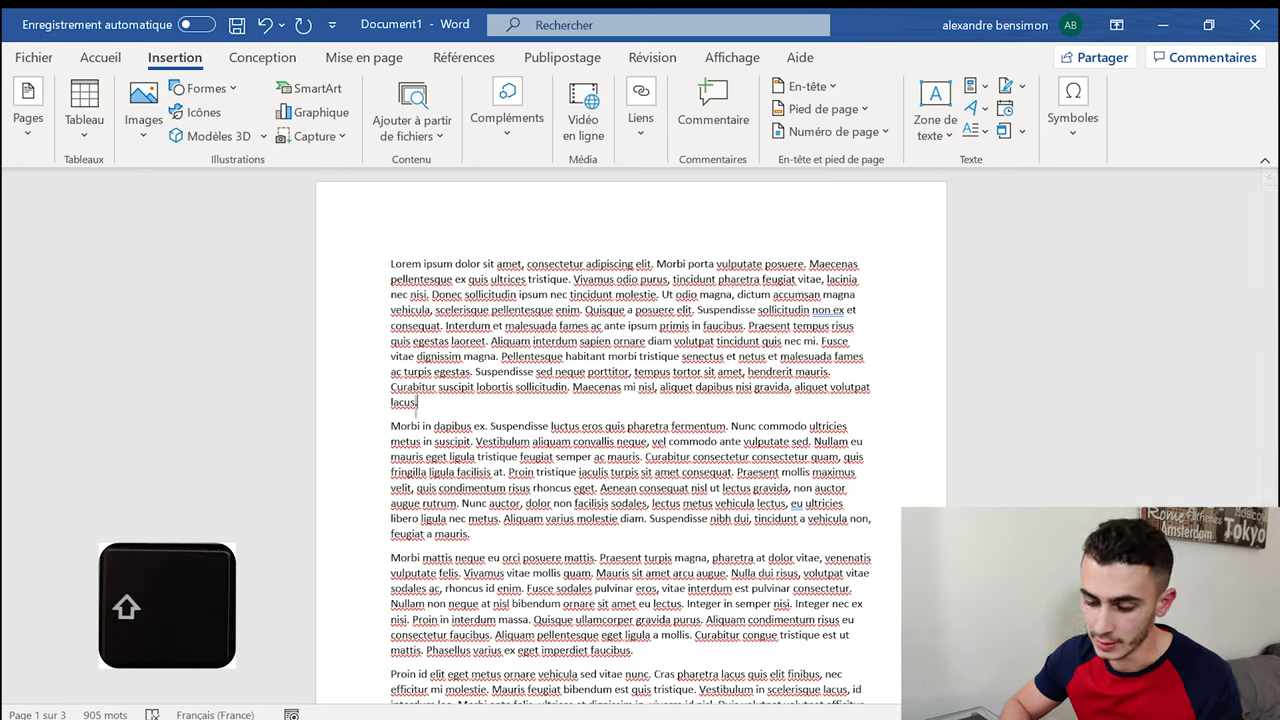
key(shift+Left)
key(shift+Left)
key(shift+Left)
key(shift+Left)
key(shift+Left)
key(shift+Left)
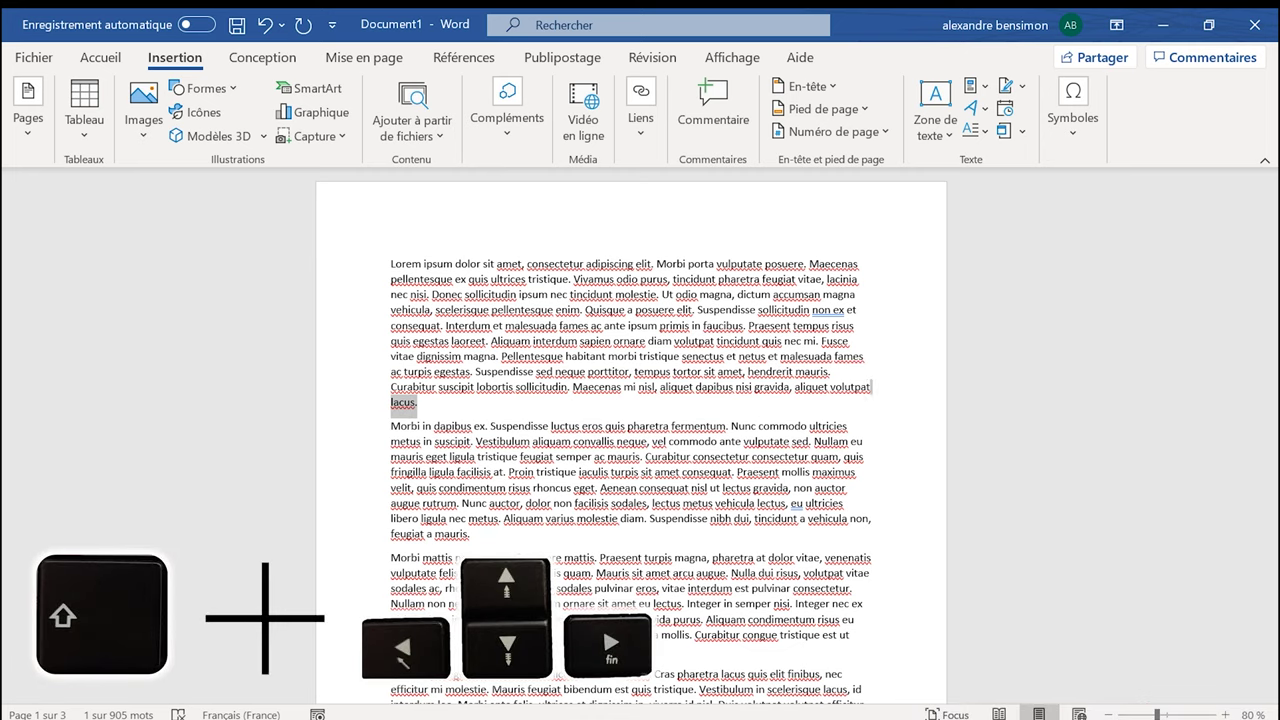
key(shift+Left)
key(shift+Left)
key(shift+Left)
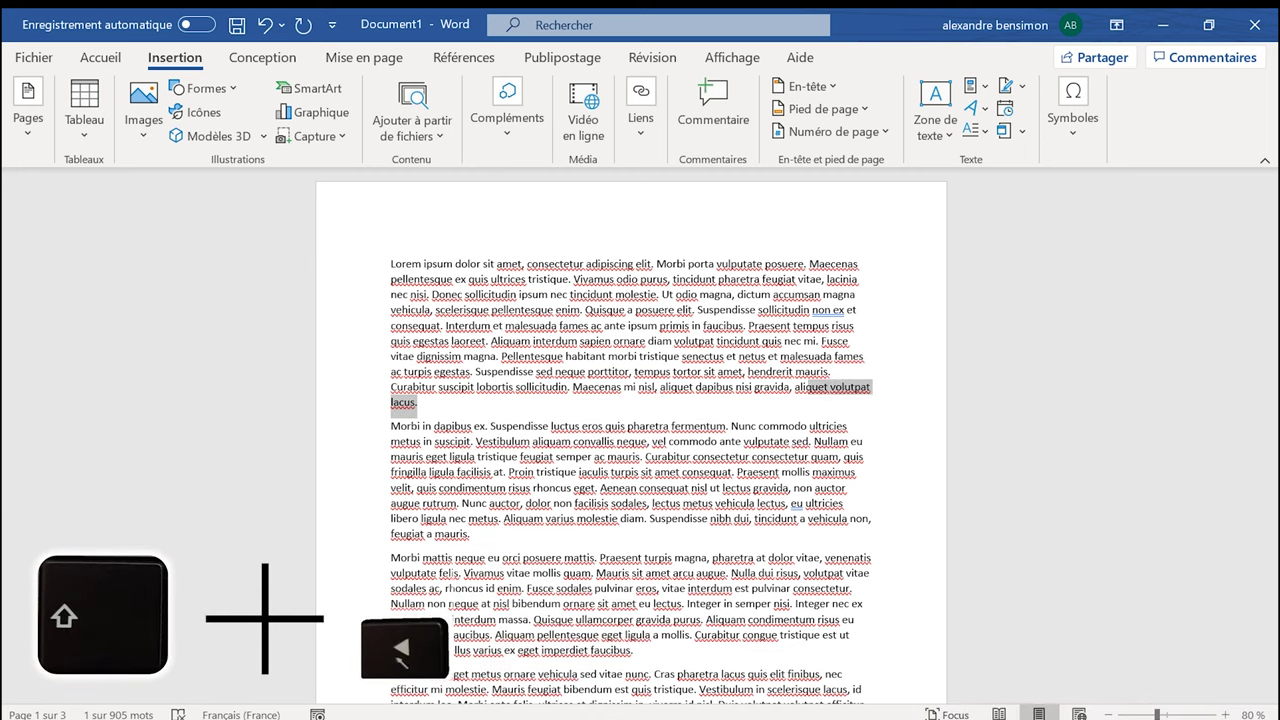
key(shift+Left)
key(shift+Left)
key(shift+Left)
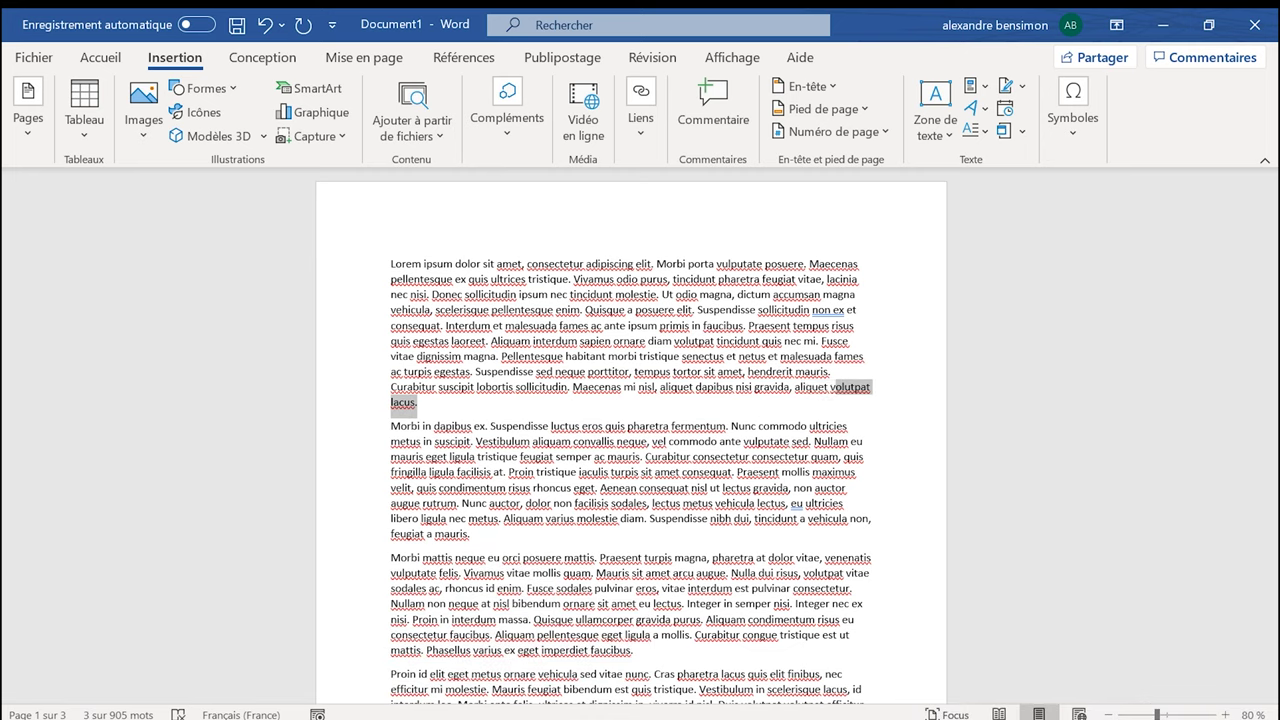
key(shift+Right)
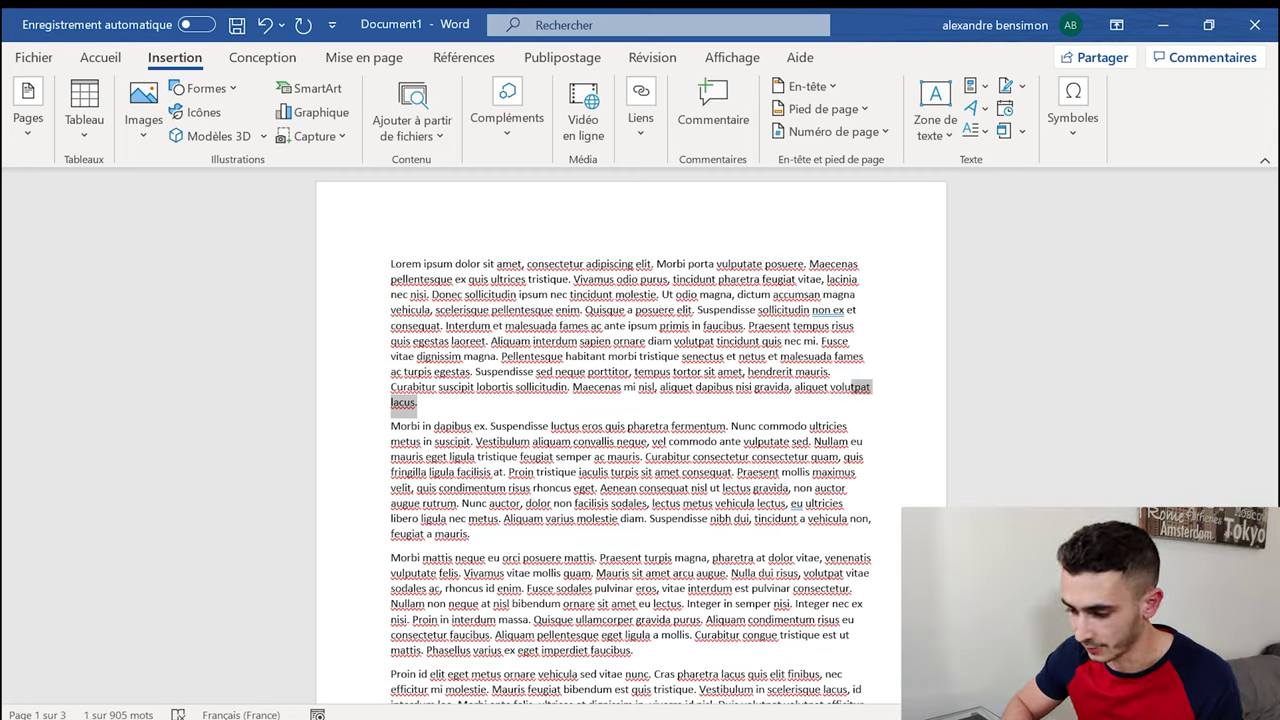
key(shift+Up)
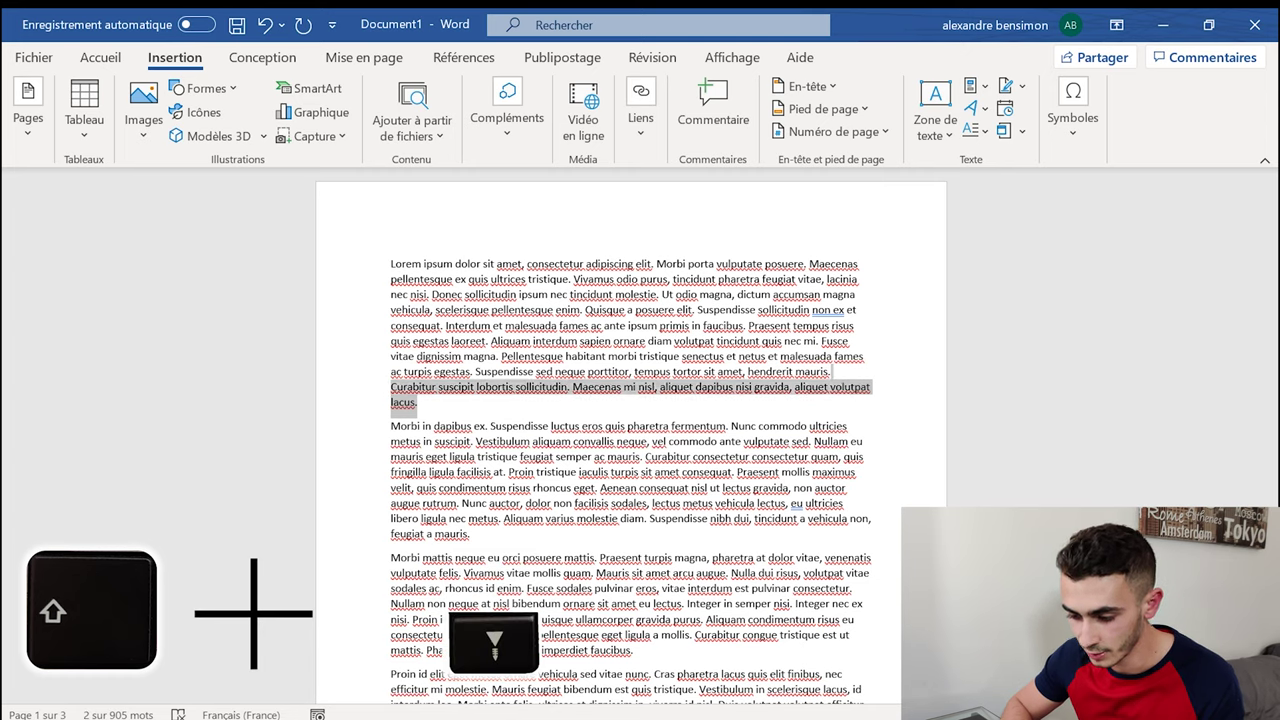
key(shift+Up)
key(shift+Up)
key(shift+Up)
key(shift+Up)
key(shift+Up)
key(shift+Up)
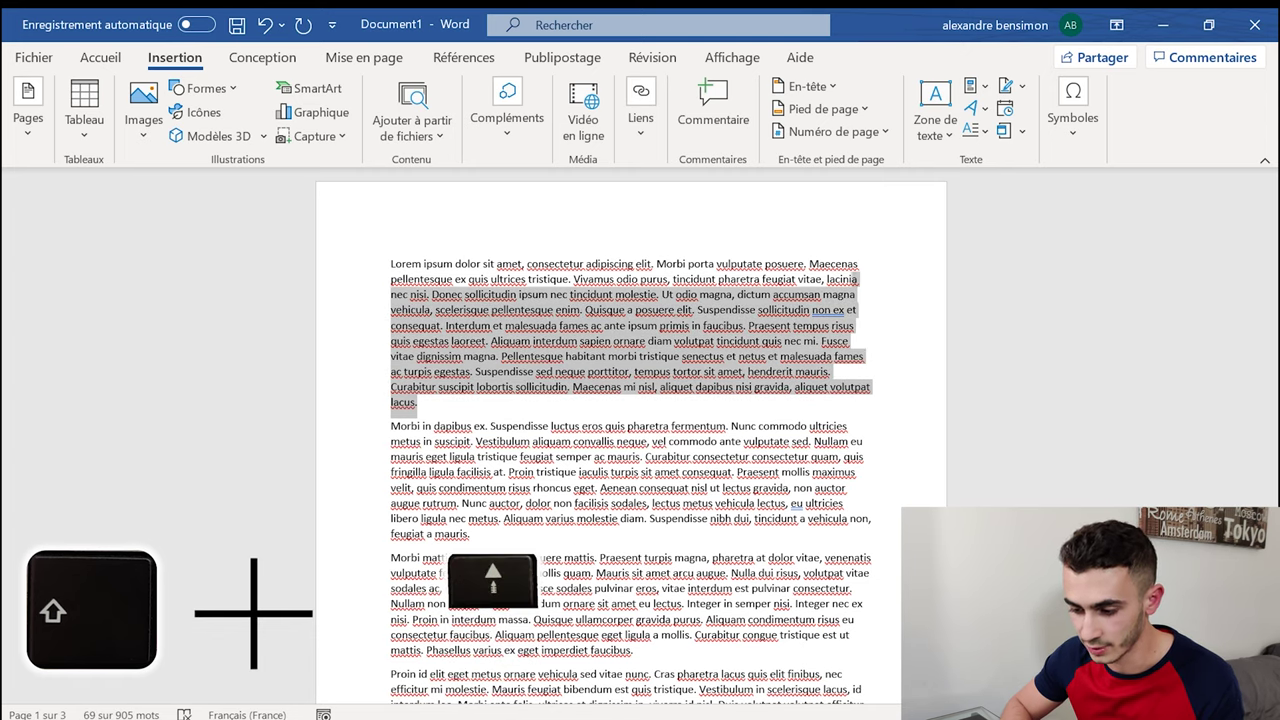
key(shift+Up)
click(424, 426)
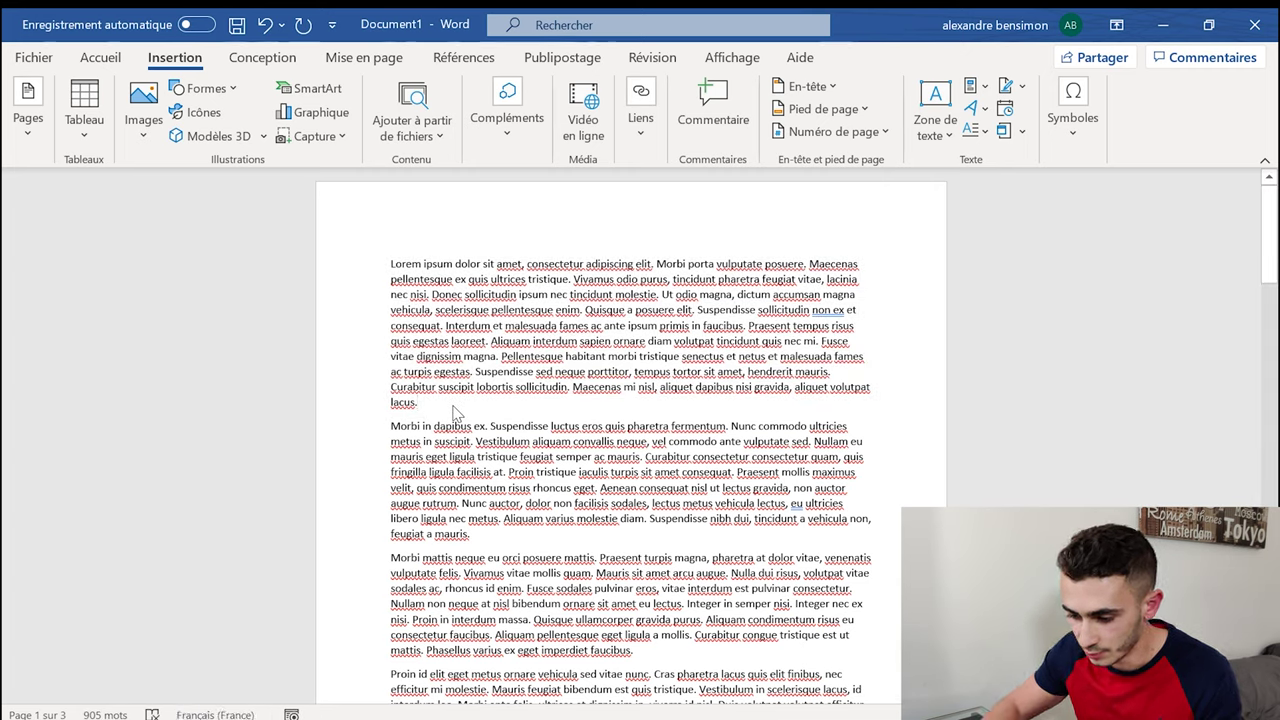
click(819, 341)
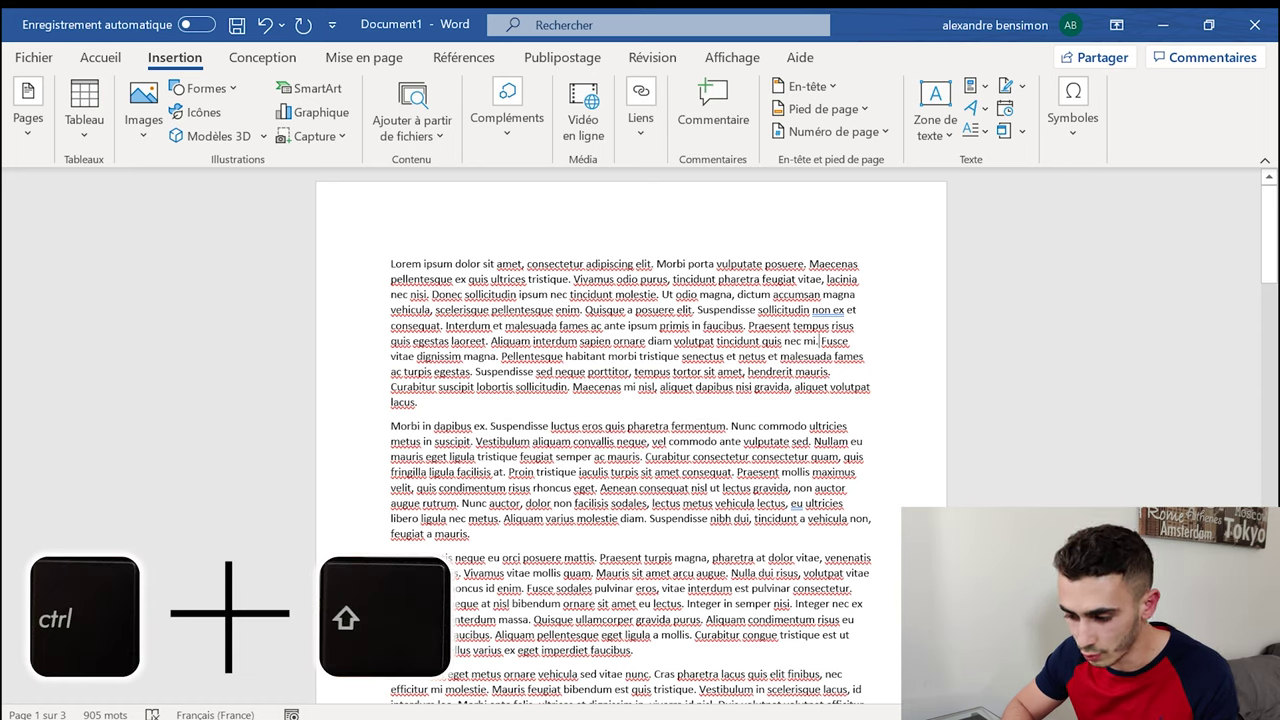
Step: Extend a selection word by word, then by whole paragraphs down to the Fusce paragraph
key(ctrl+shift+Right)
key(ctrl+shift+Left)
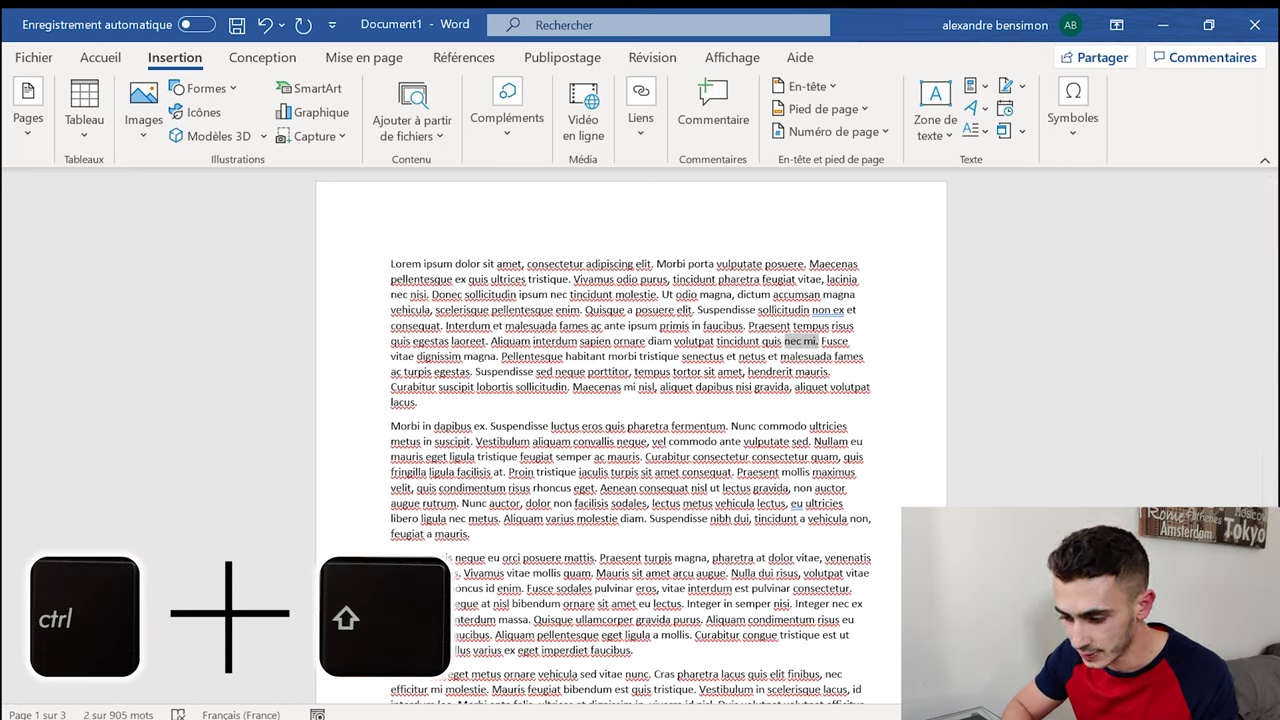
key(ctrl+shift+Left)
key(ctrl+shift+Left)
key(ctrl+shift+Left)
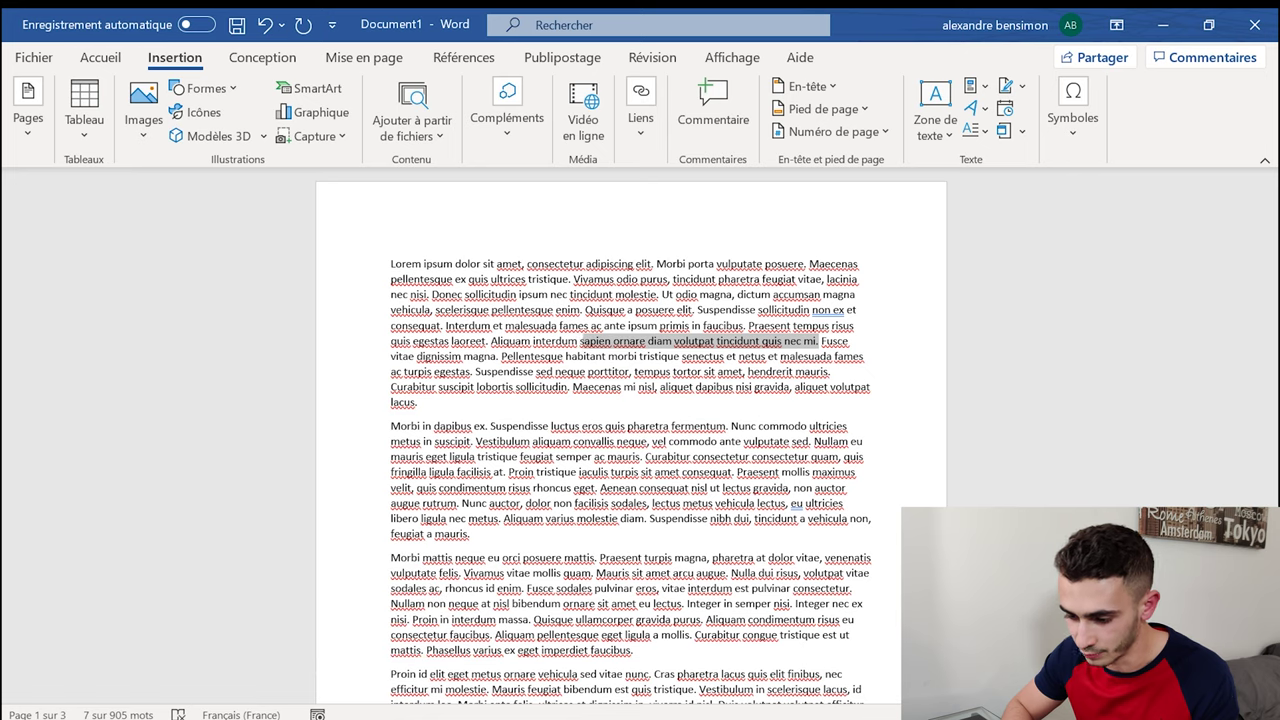
key(ctrl+shift+Left)
key(ctrl+shift+Left)
key(ctrl+shift+Up)
key(ctrl+shift+Down)
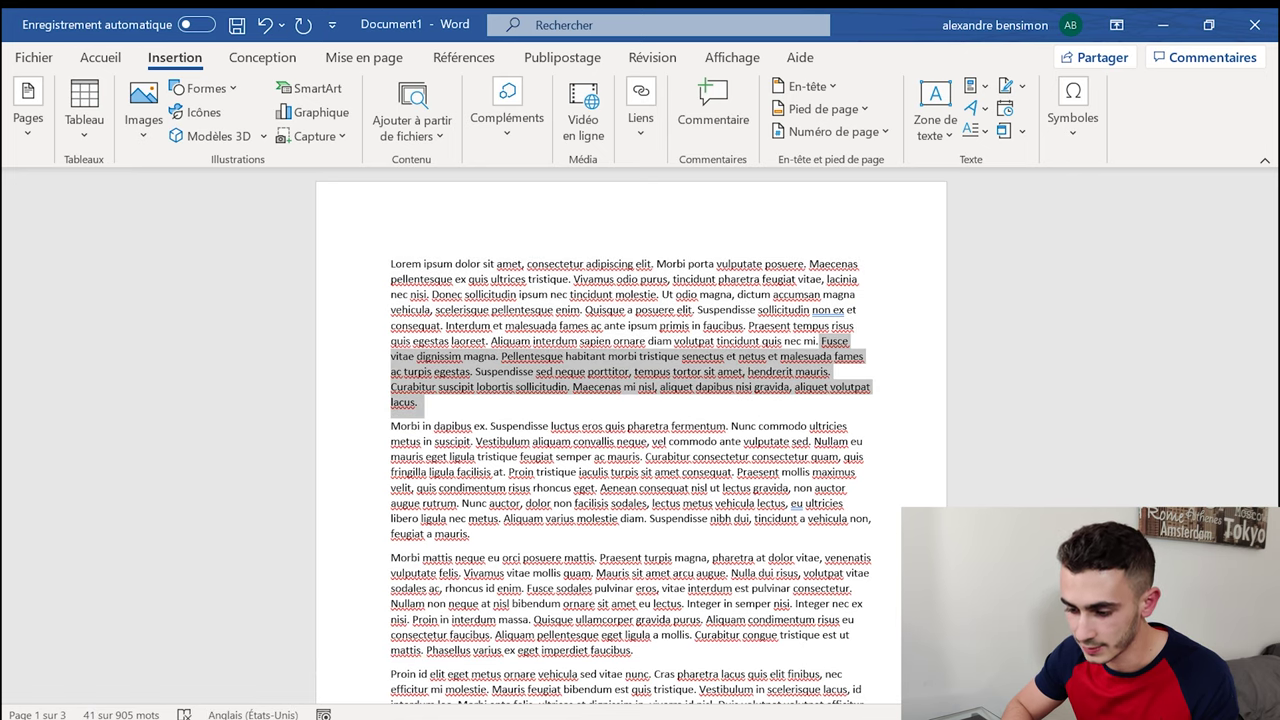
key(ctrl+shift+Up)
key(ctrl+shift+Down)
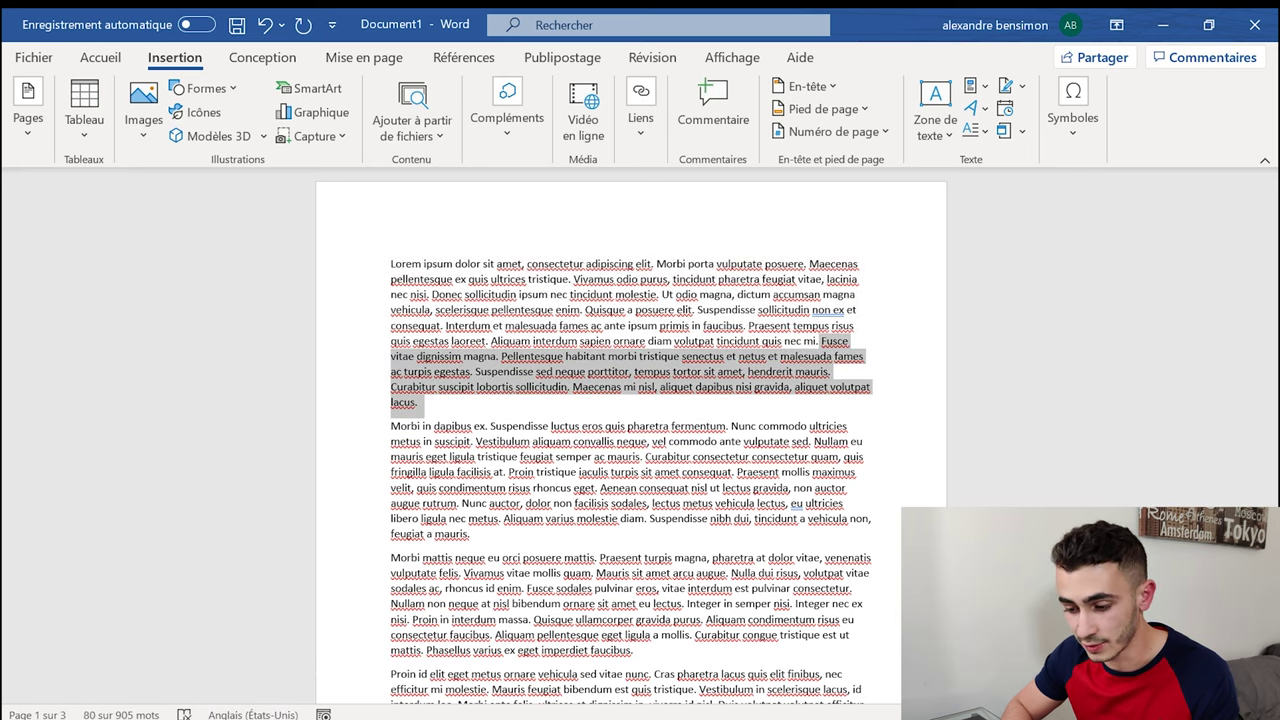
key(ctrl+shift+Up)
key(ctrl+shift+Down)
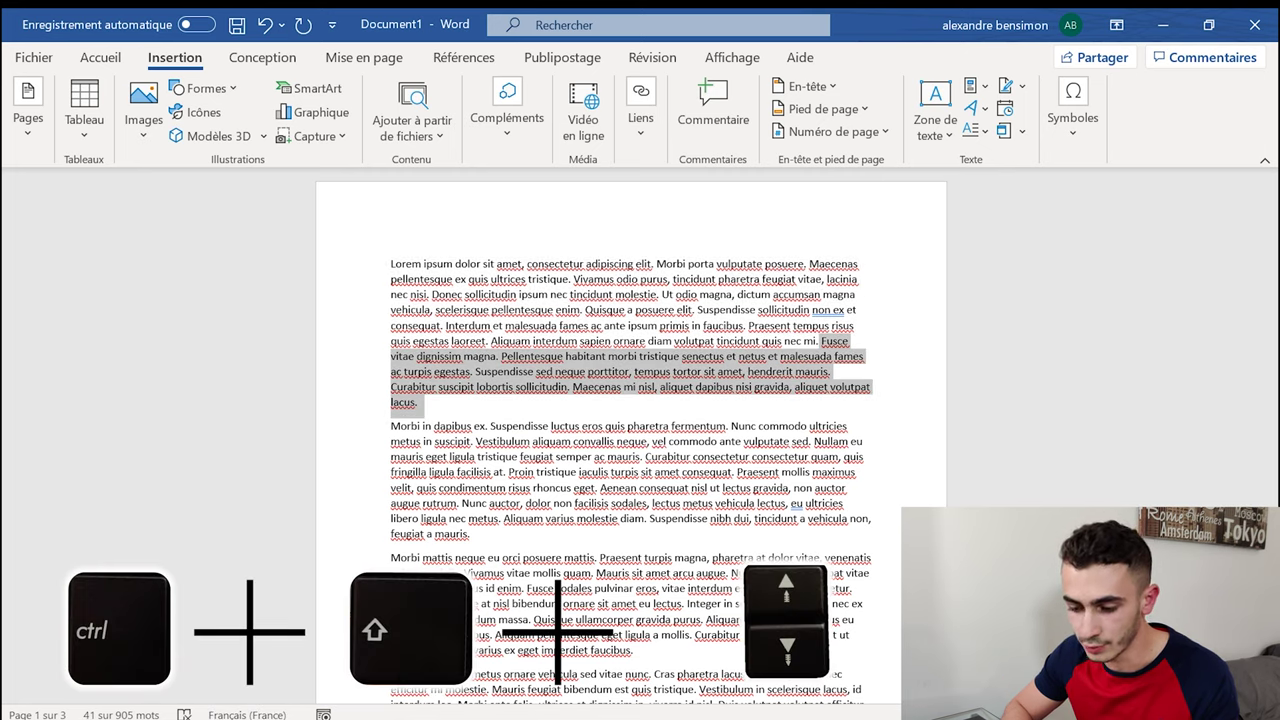
Step: Toggle the paragraph selection between two paragraphs, then clear it just before 'Fusce'
key(ctrl+shift+Up)
key(ctrl+shift+Down)
key(ctrl+shift+Up)
key(ctrl+shift+Down)
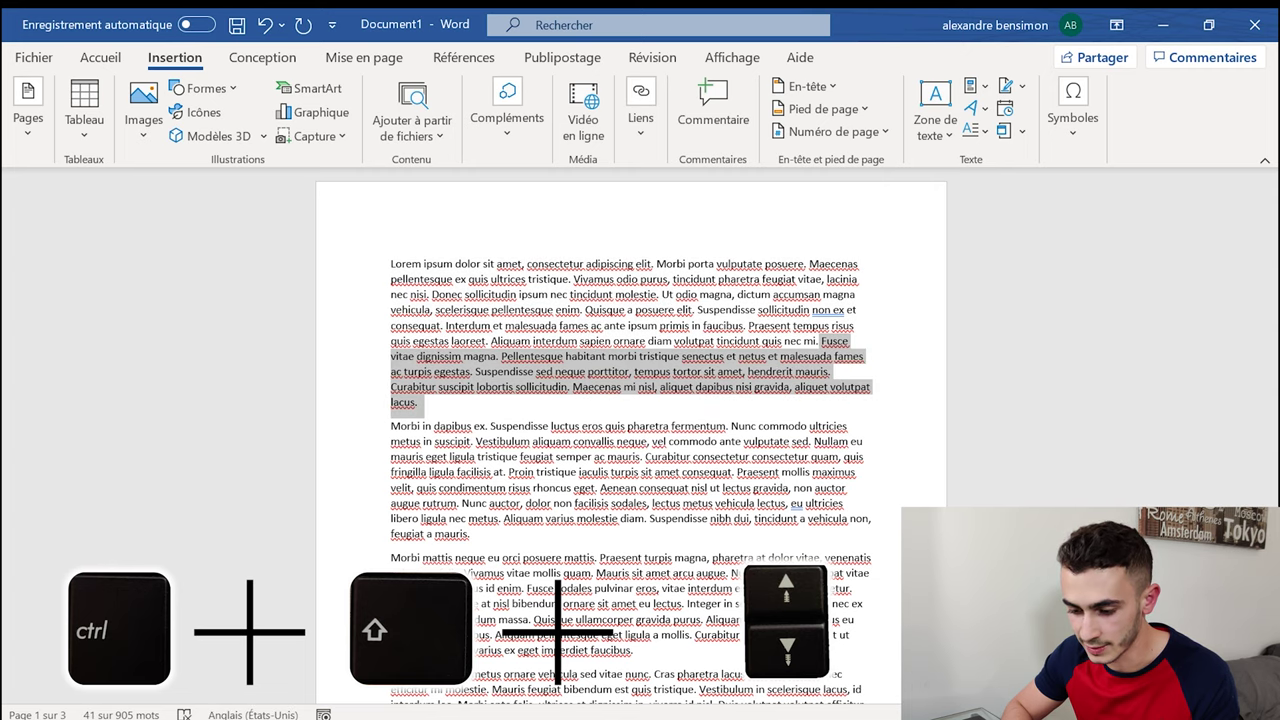
key(ctrl+shift+Up)
key(ctrl+shift+Down)
key(ctrl+shift+Up)
key(ctrl+shift+Down)
key(Up)
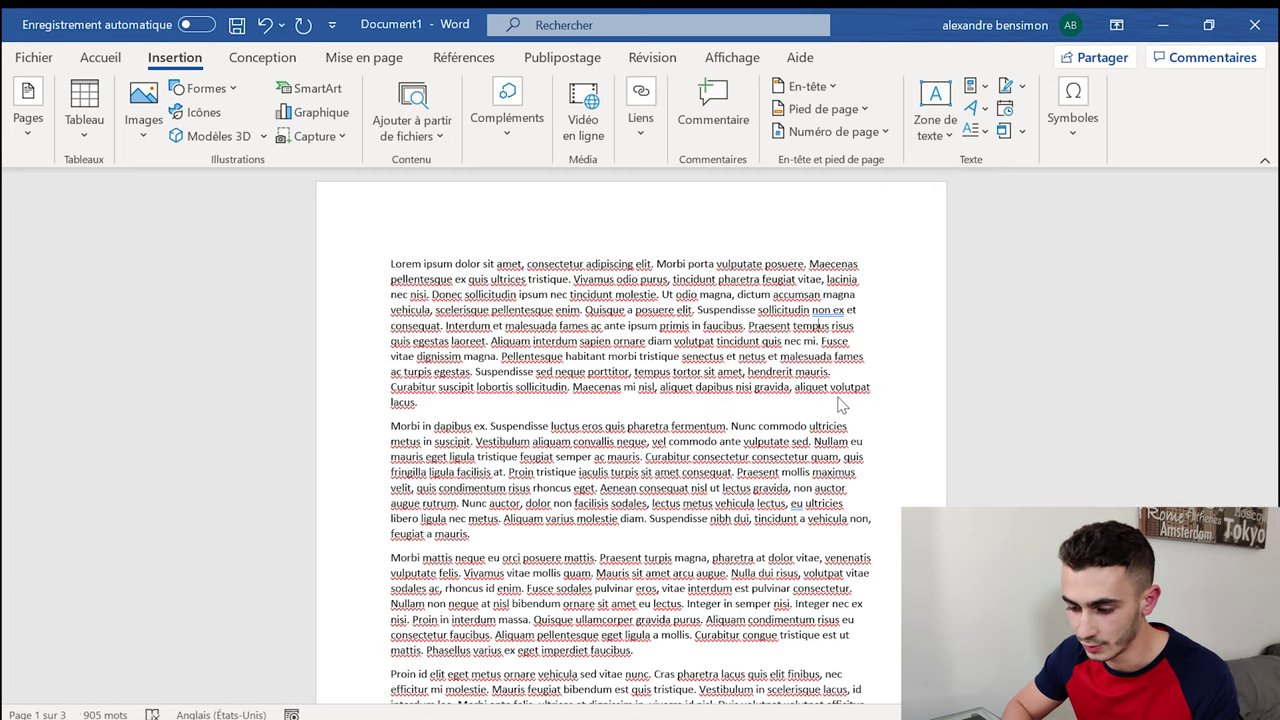
key(Down)
Step: Select whole paragraphs again, then select from the paragraph start to after 'metus'
key(ctrl+shift+Up)
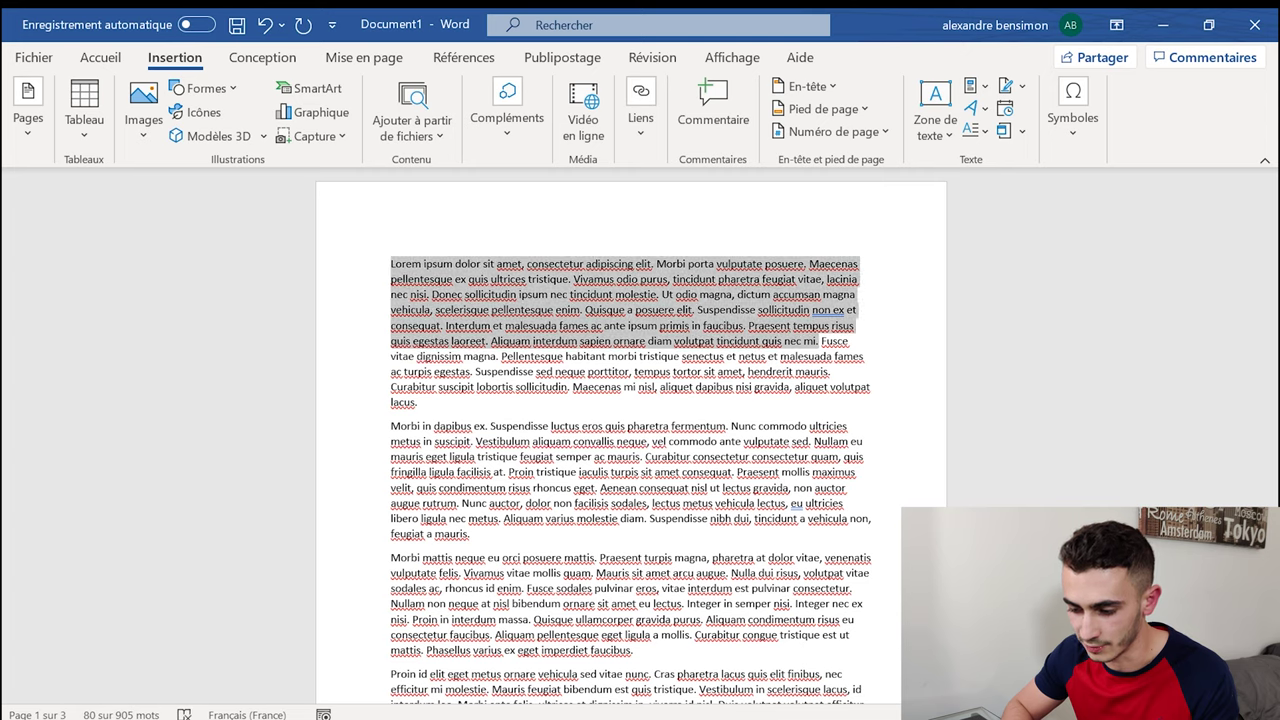
key(ctrl+shift+Down)
key(ctrl+shift+Up)
key(ctrl+shift+Down)
key(Down)
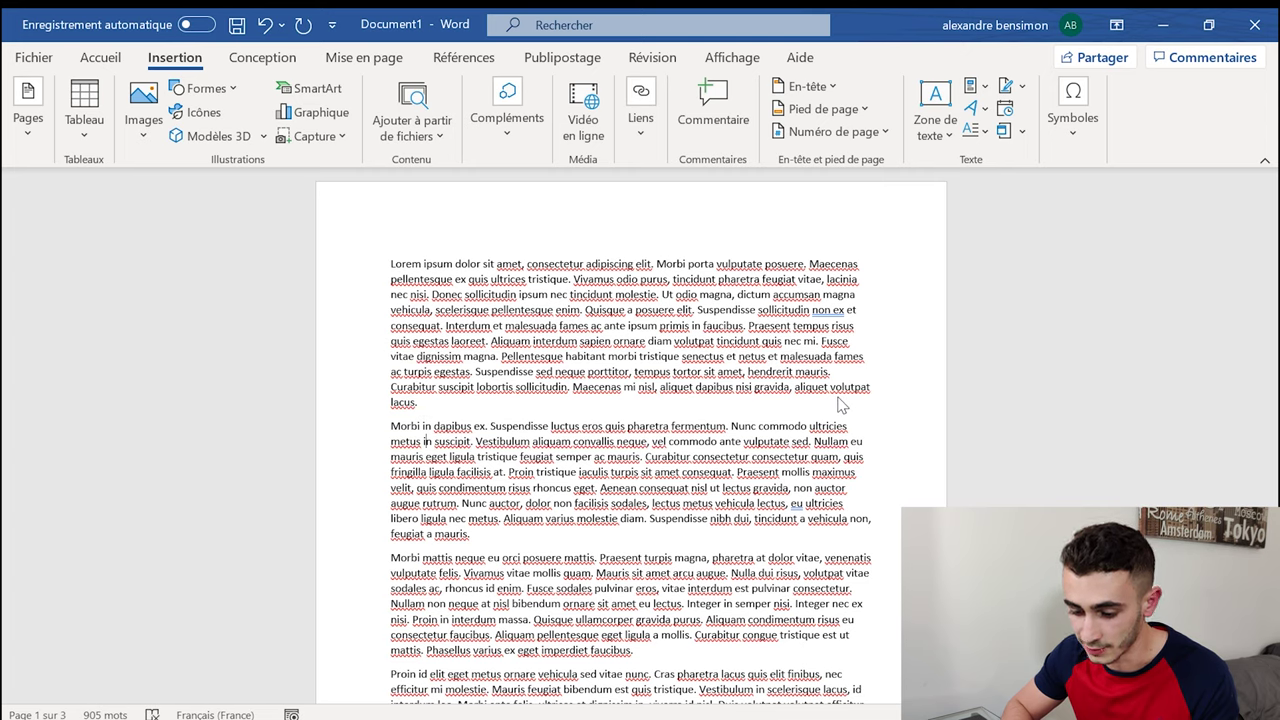
key(ctrl+shift+Up)
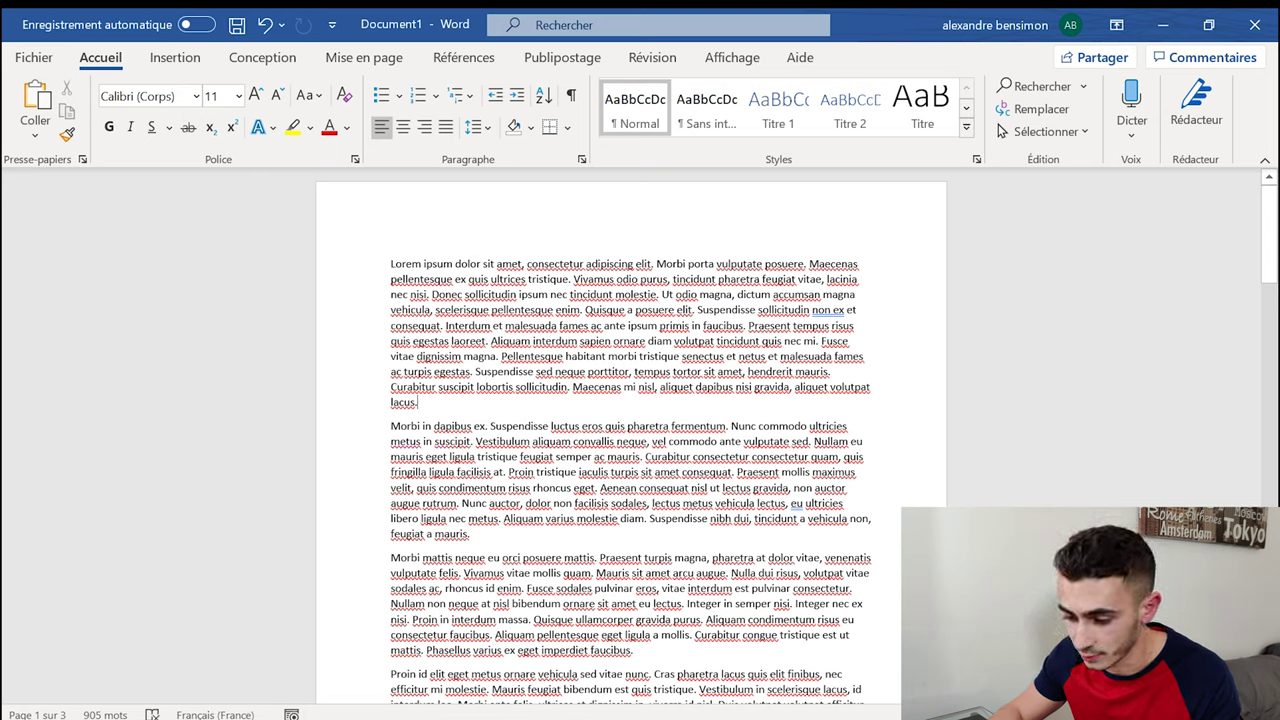
Step: Make the word Quisque bold, then remove the bold again
double_click(600, 310)
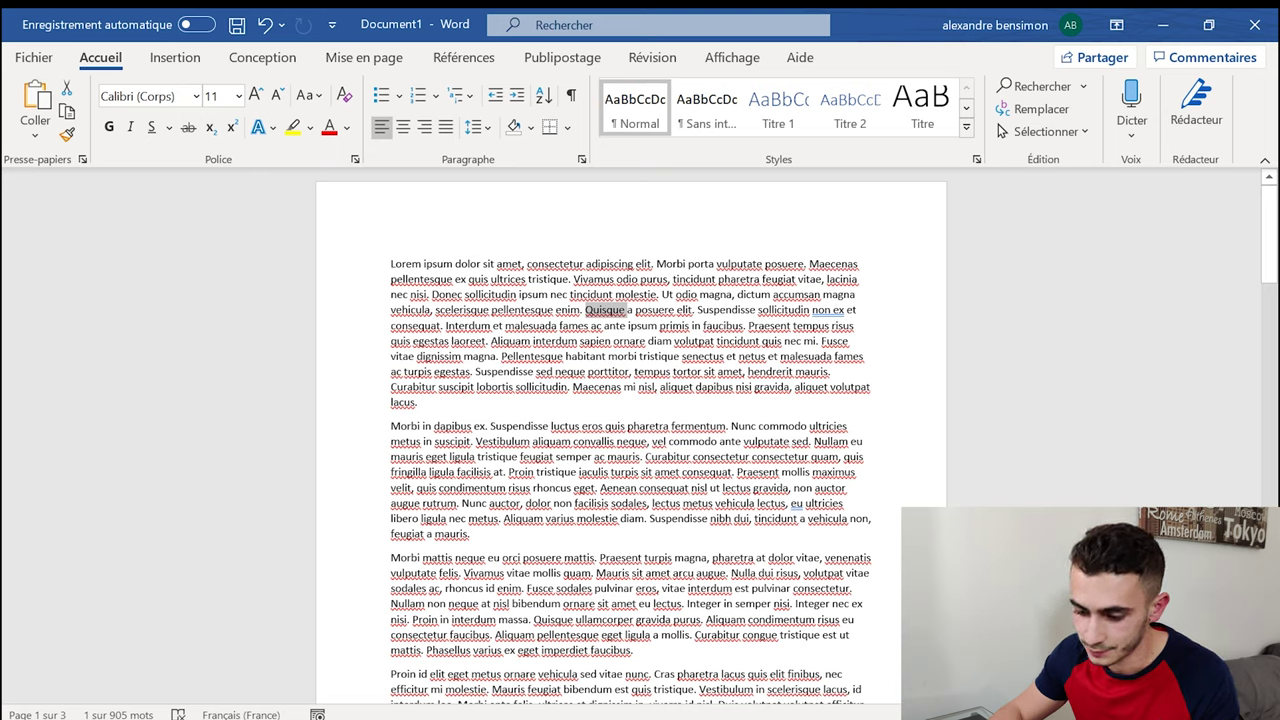
click(641, 356)
double_click(604, 310)
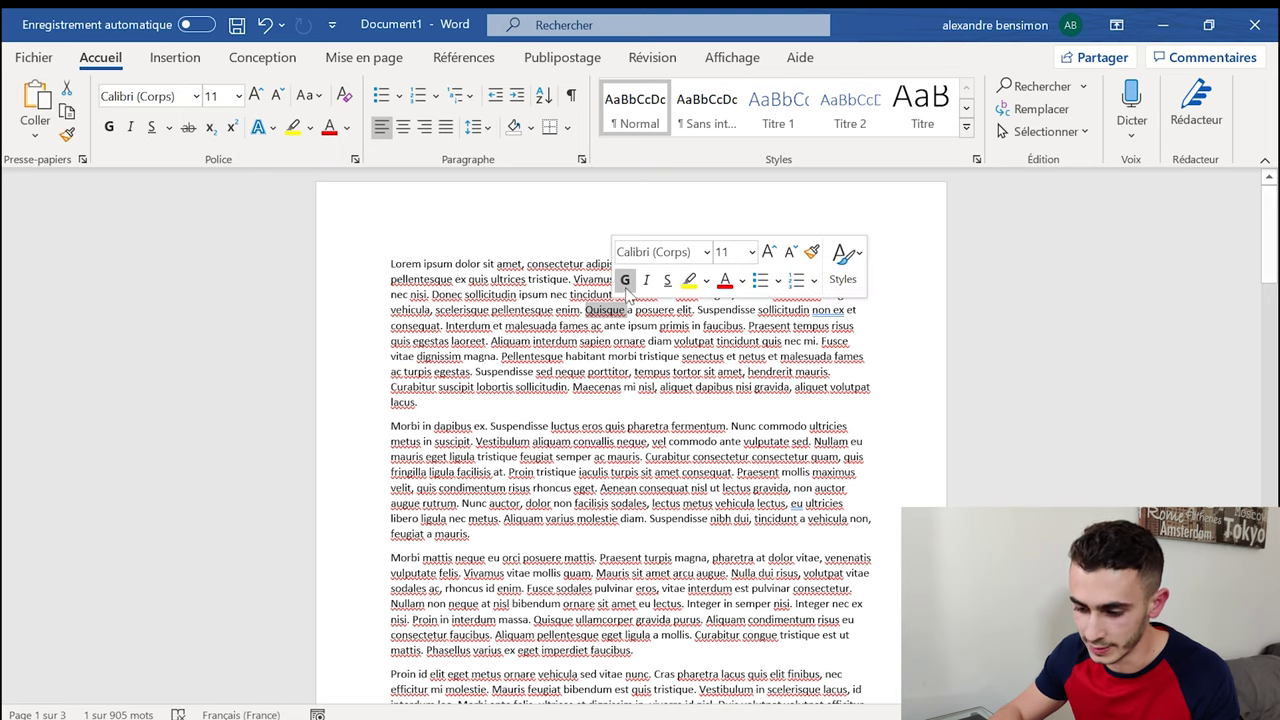
click(627, 281)
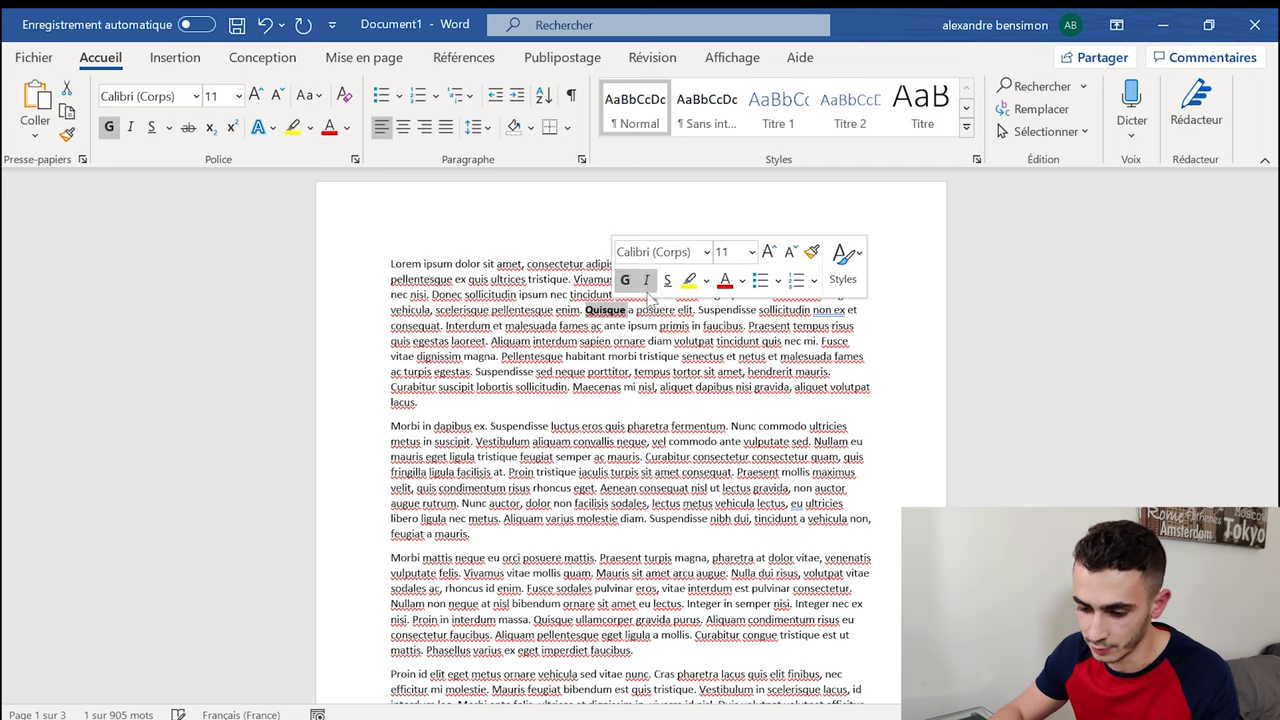
key(ctrl+z)
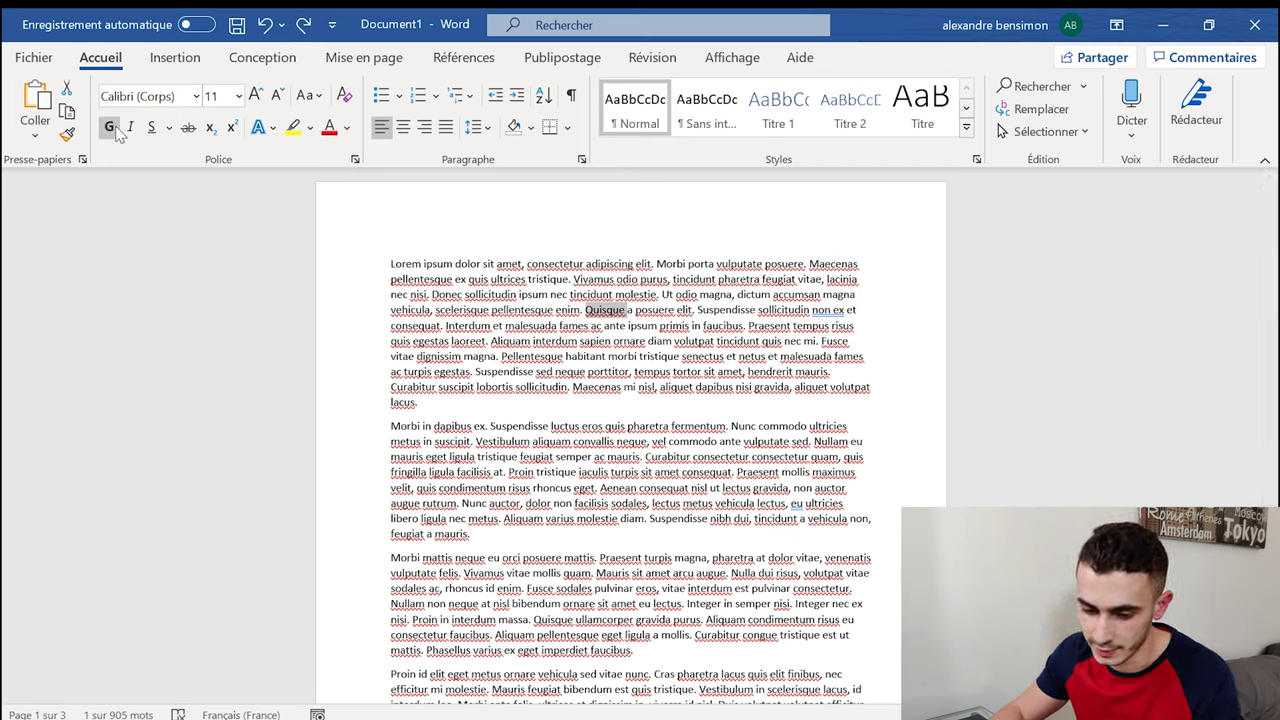
click(644, 425)
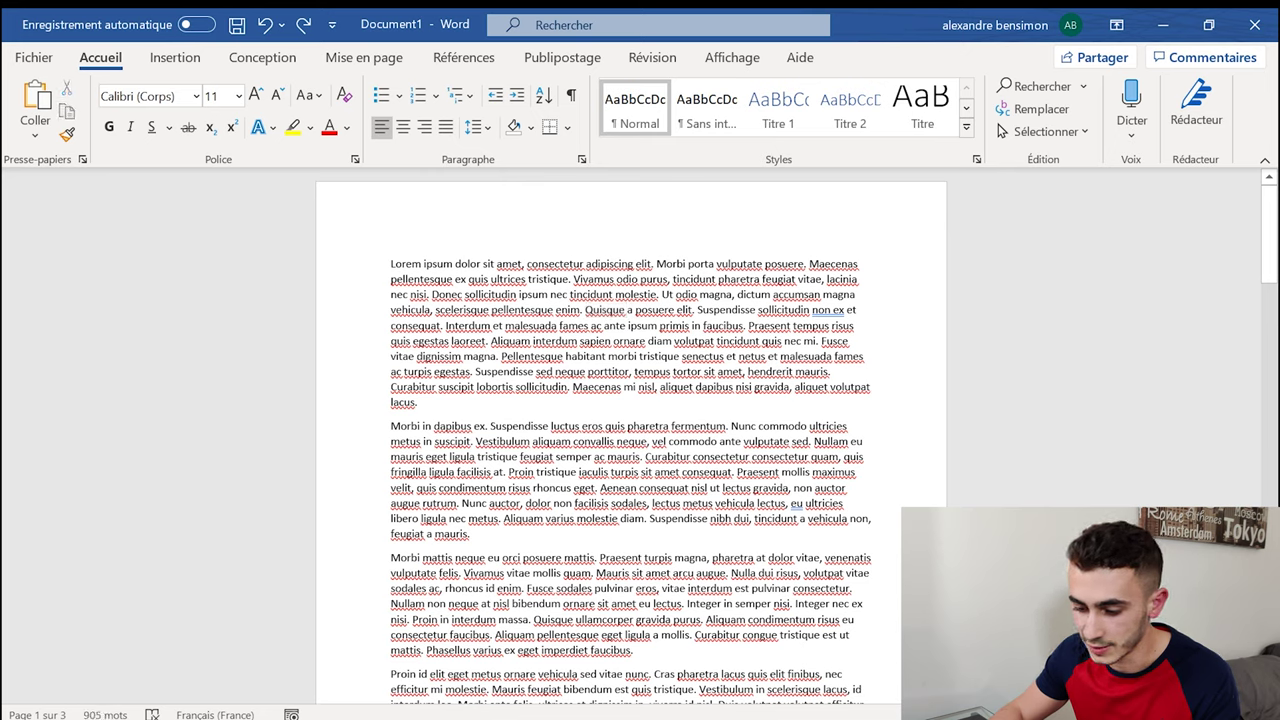
double_click(605, 310)
key(ctrl+g)
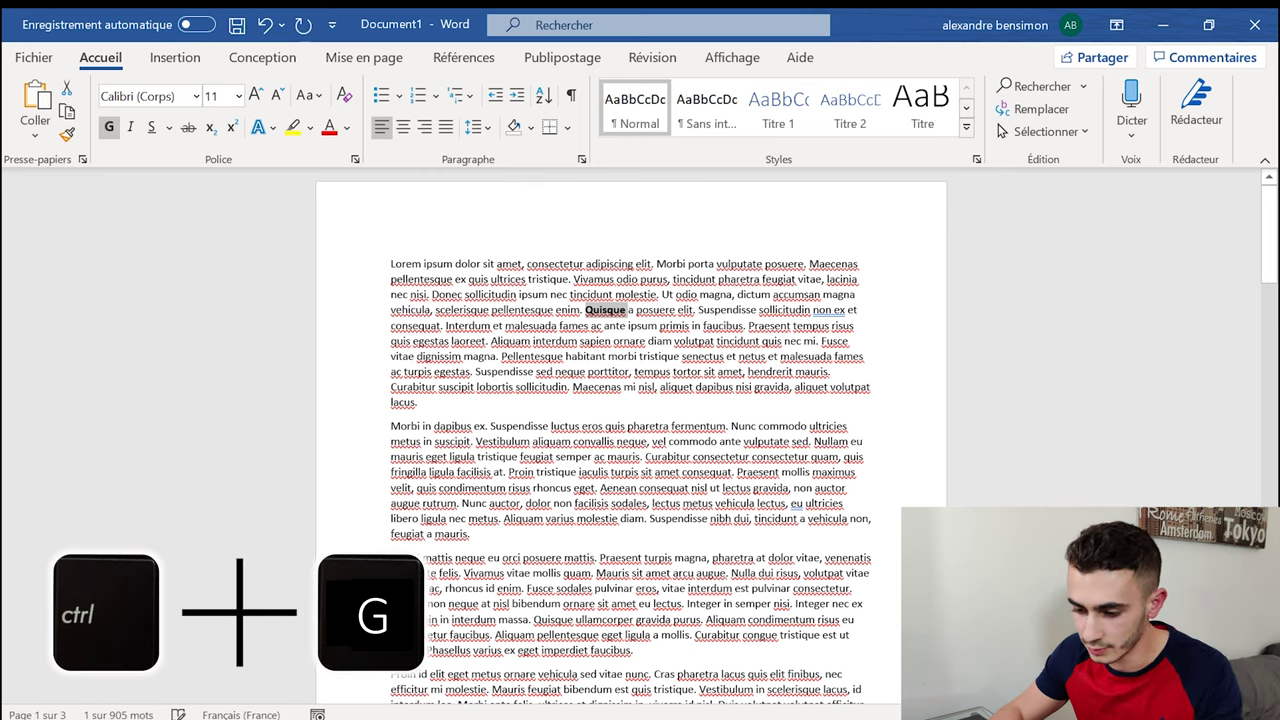
click(690, 372)
double_click(605, 310)
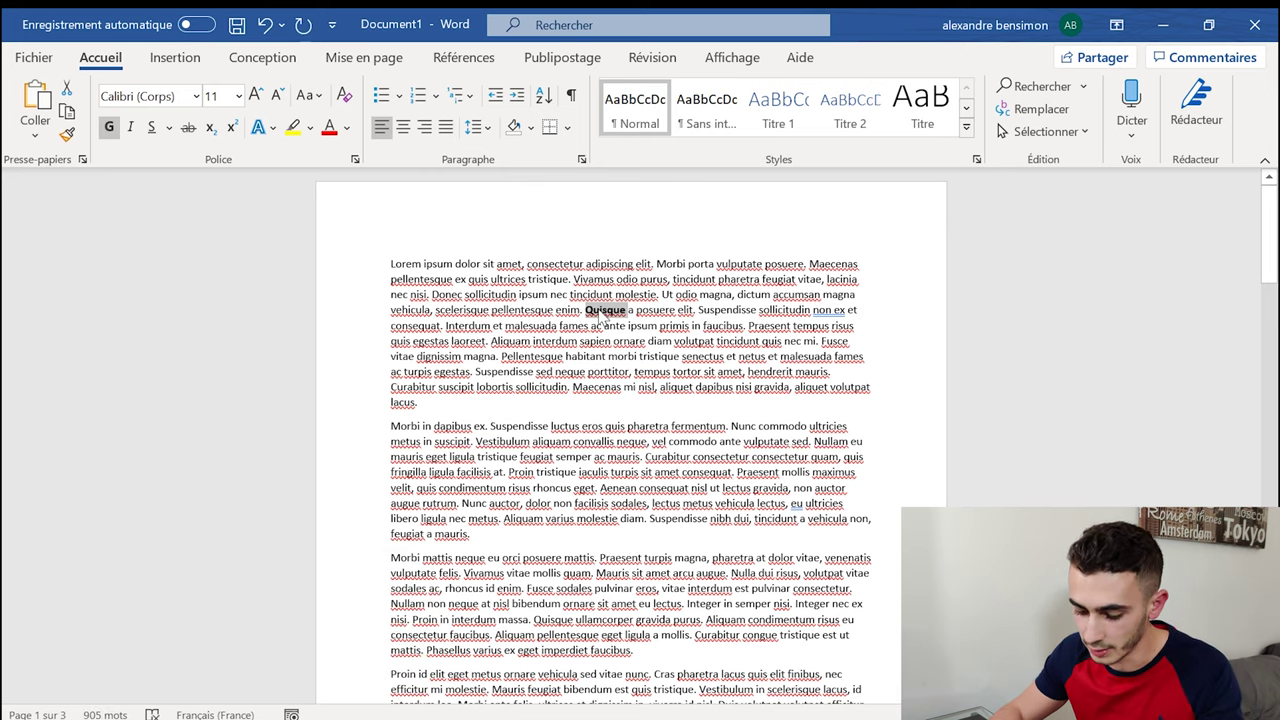
key(ctrl+g)
click(637, 372)
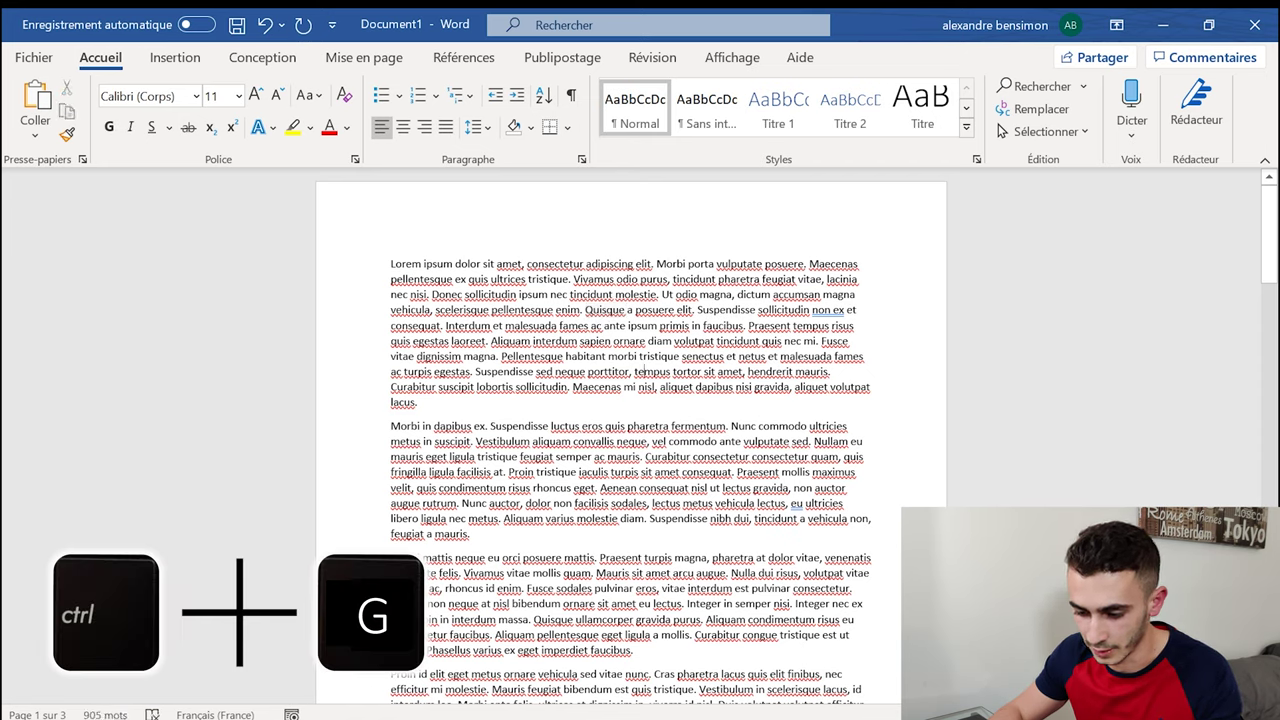
Step: Toggle italic on the word Quisque with Ctrl+I
double_click(605, 310)
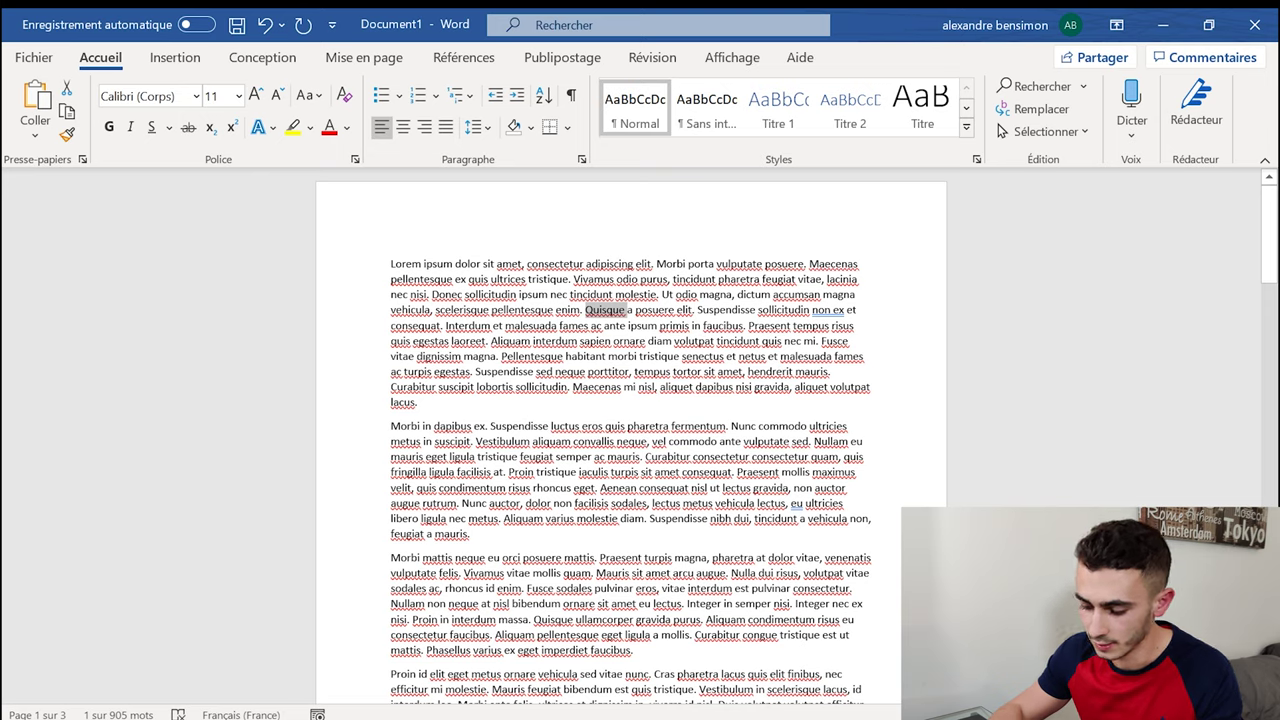
key(ctrl+i)
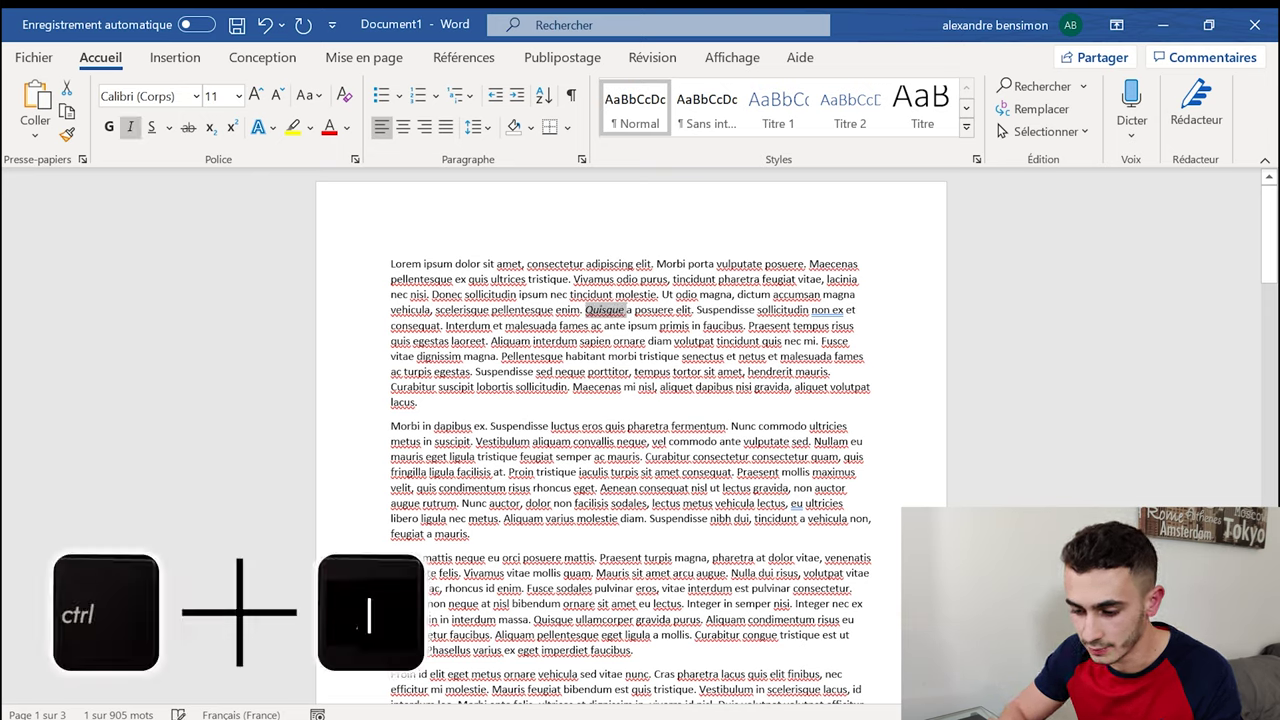
key(ctrl+i)
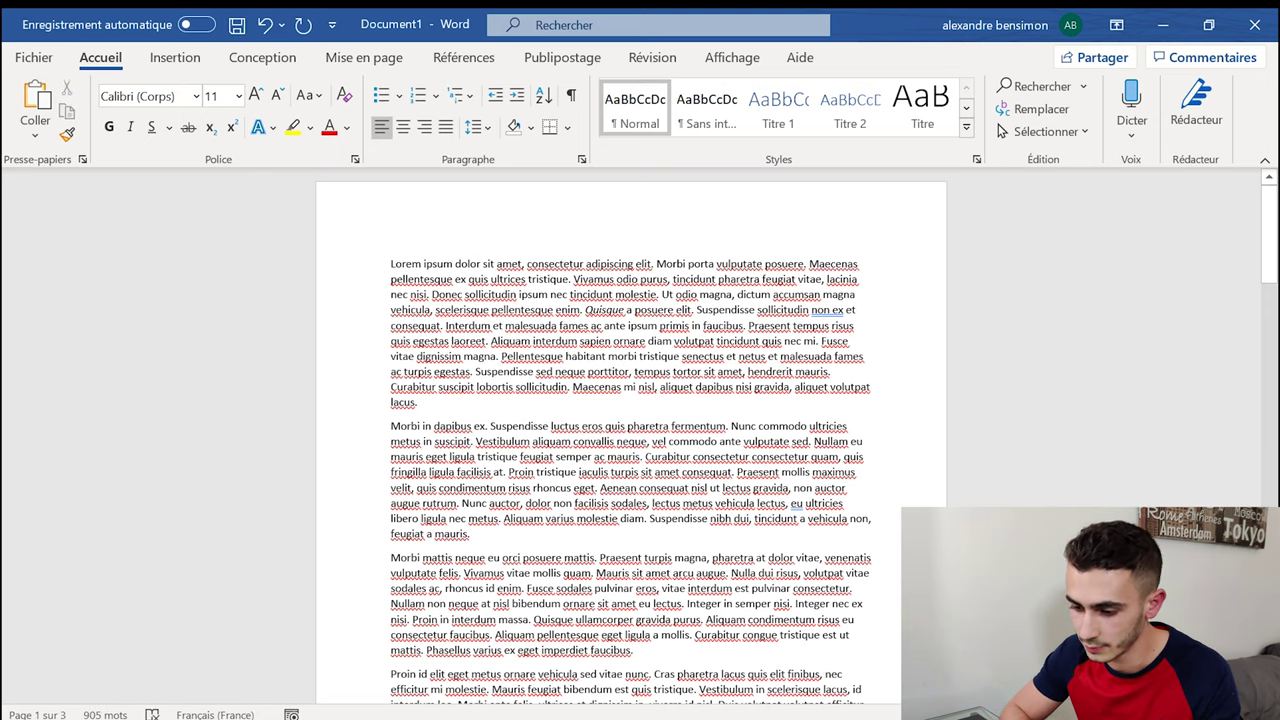
key(ctrl+i)
key(ctrl+i)
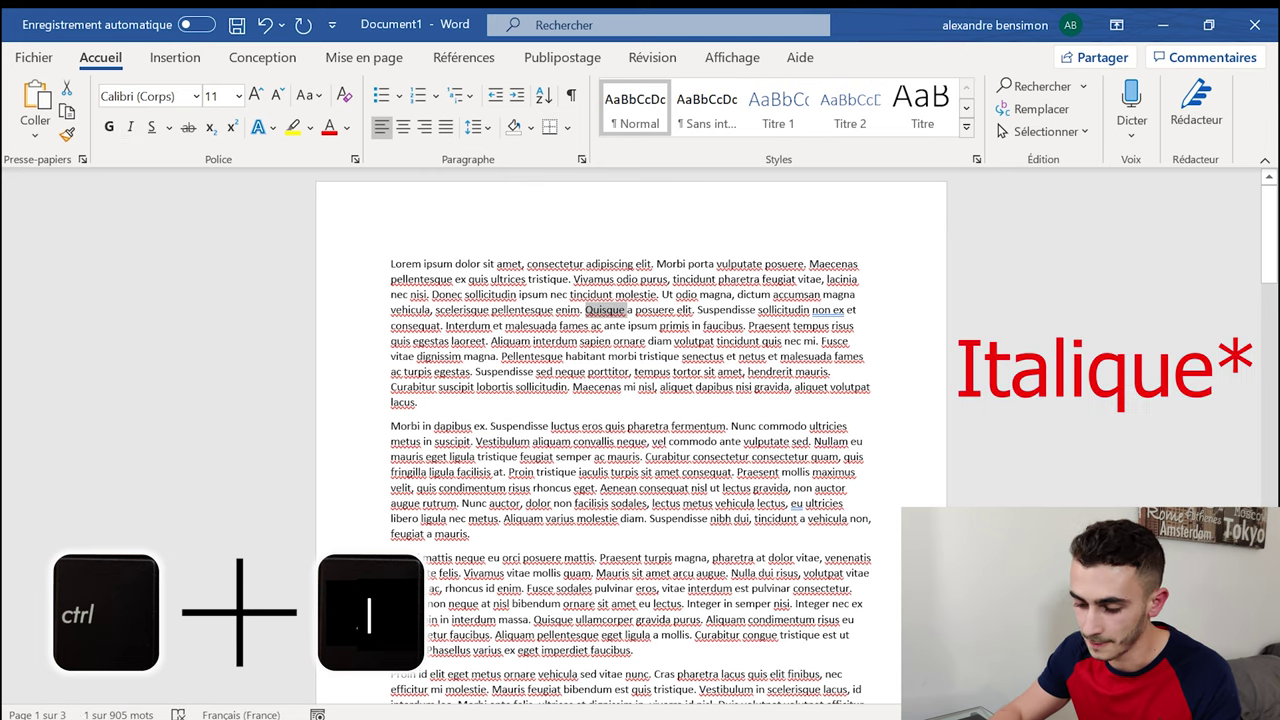
click(604, 387)
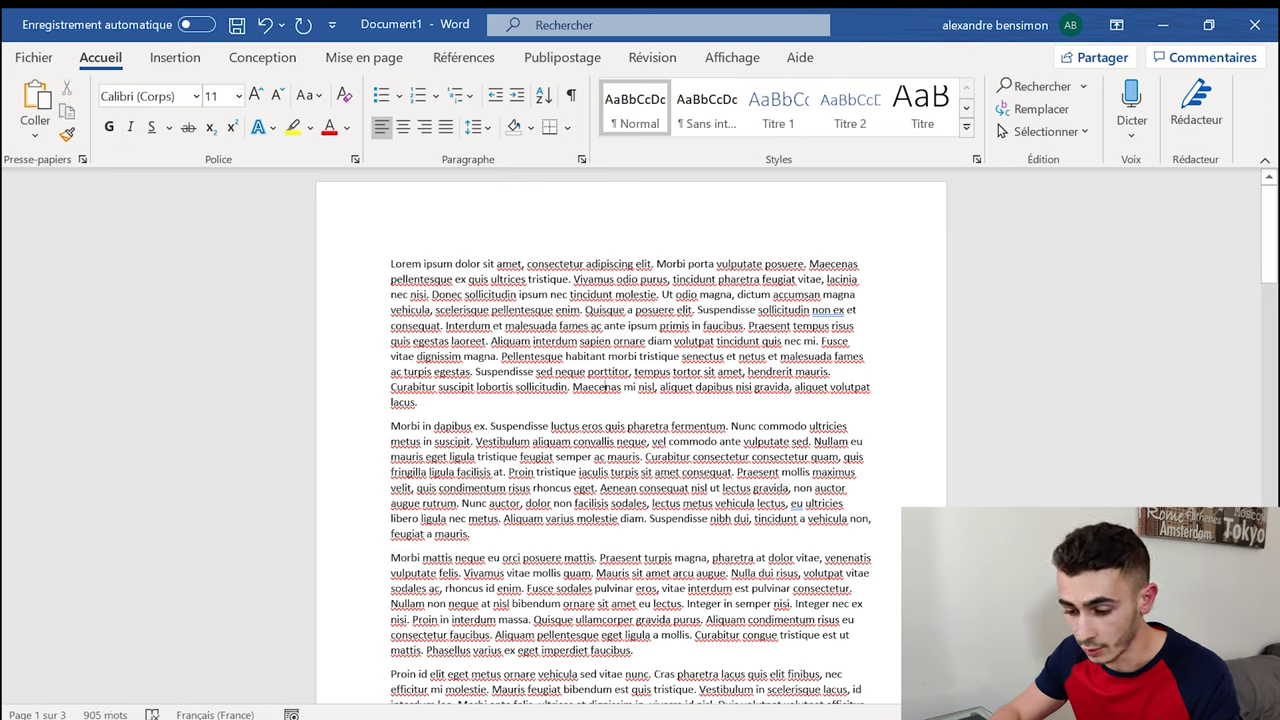
Step: Underline Quisque, remove the underline again, and save the document
double_click(604, 310)
key(ctrl+u)
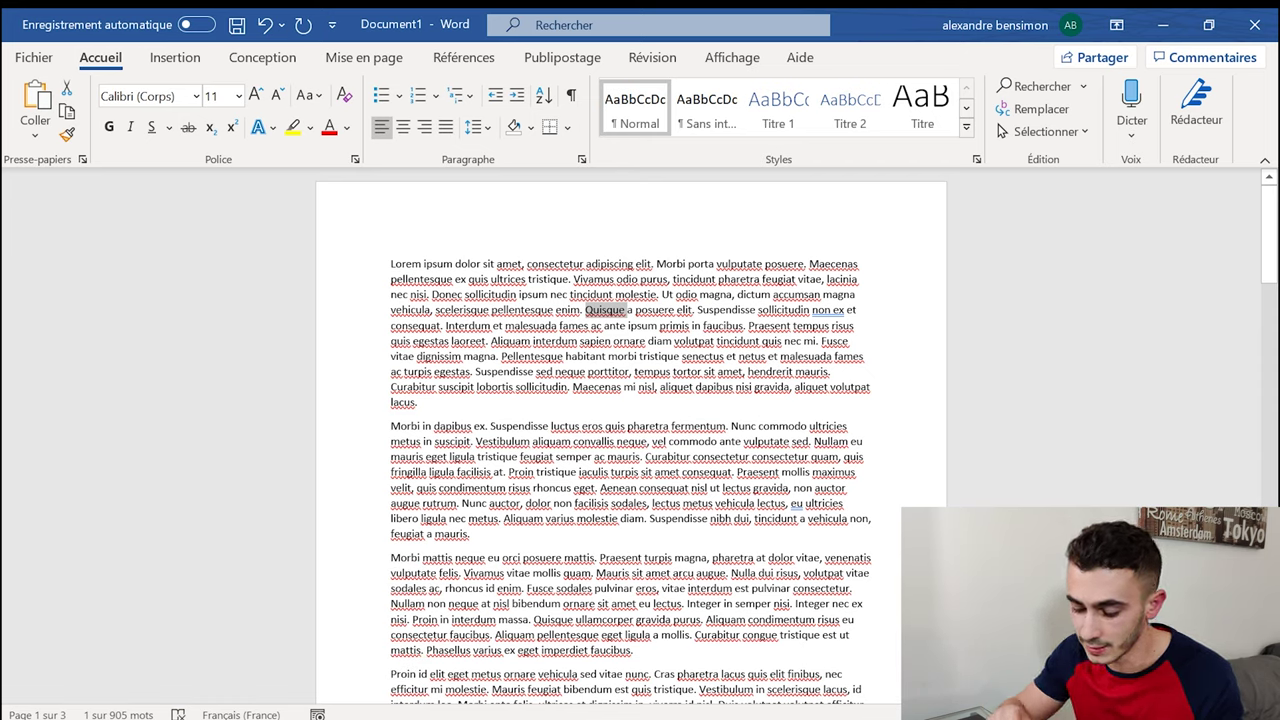
key(ctrl+u)
key(ctrl+s)
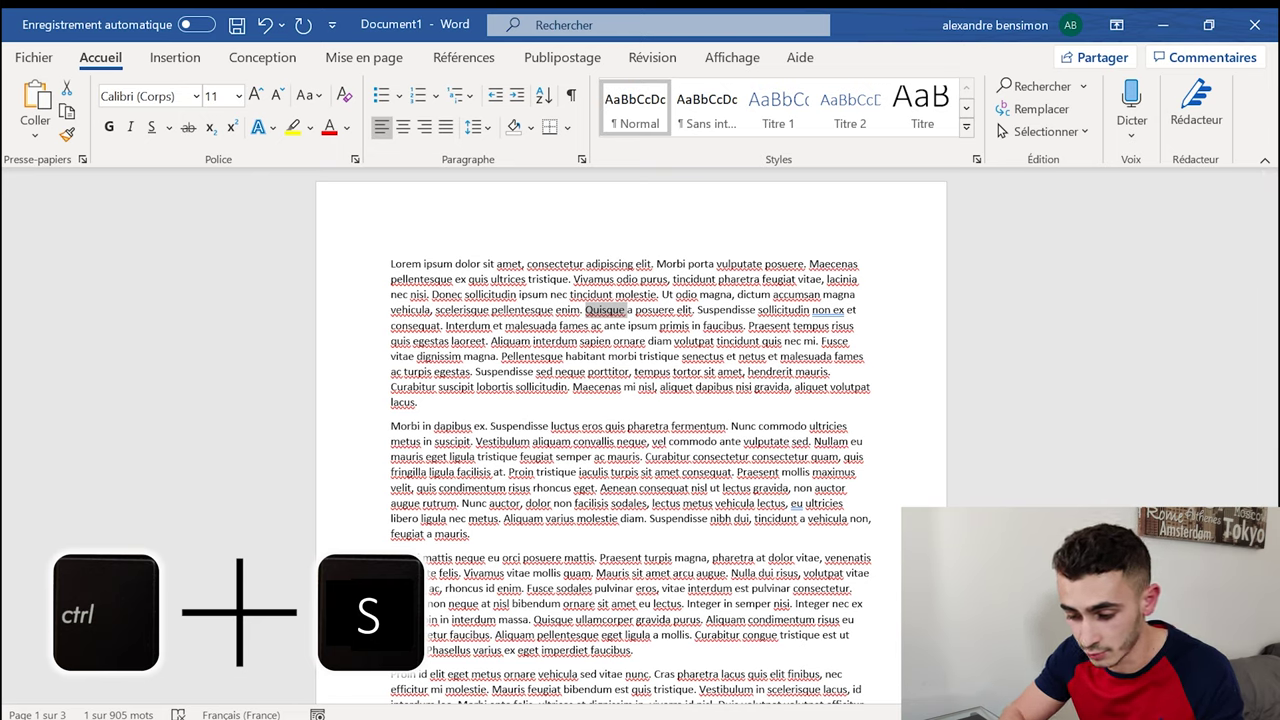
click(679, 356)
key(ctrl+s)
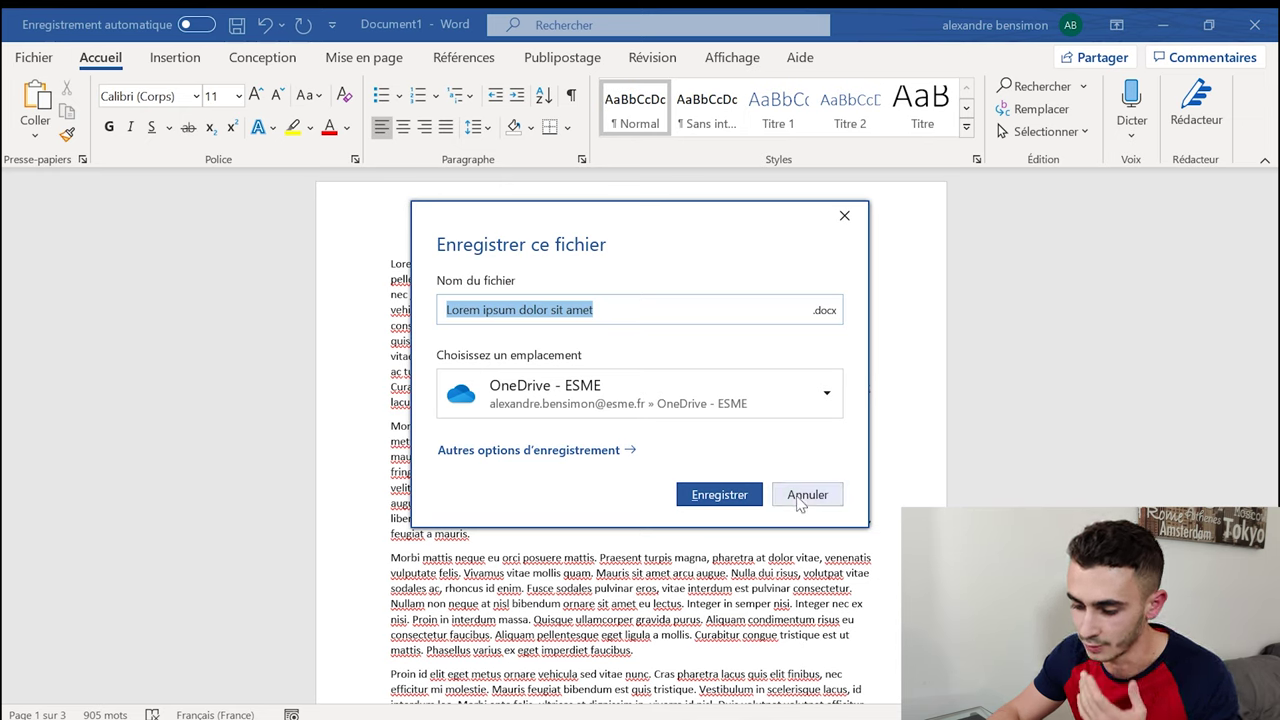
click(800, 500)
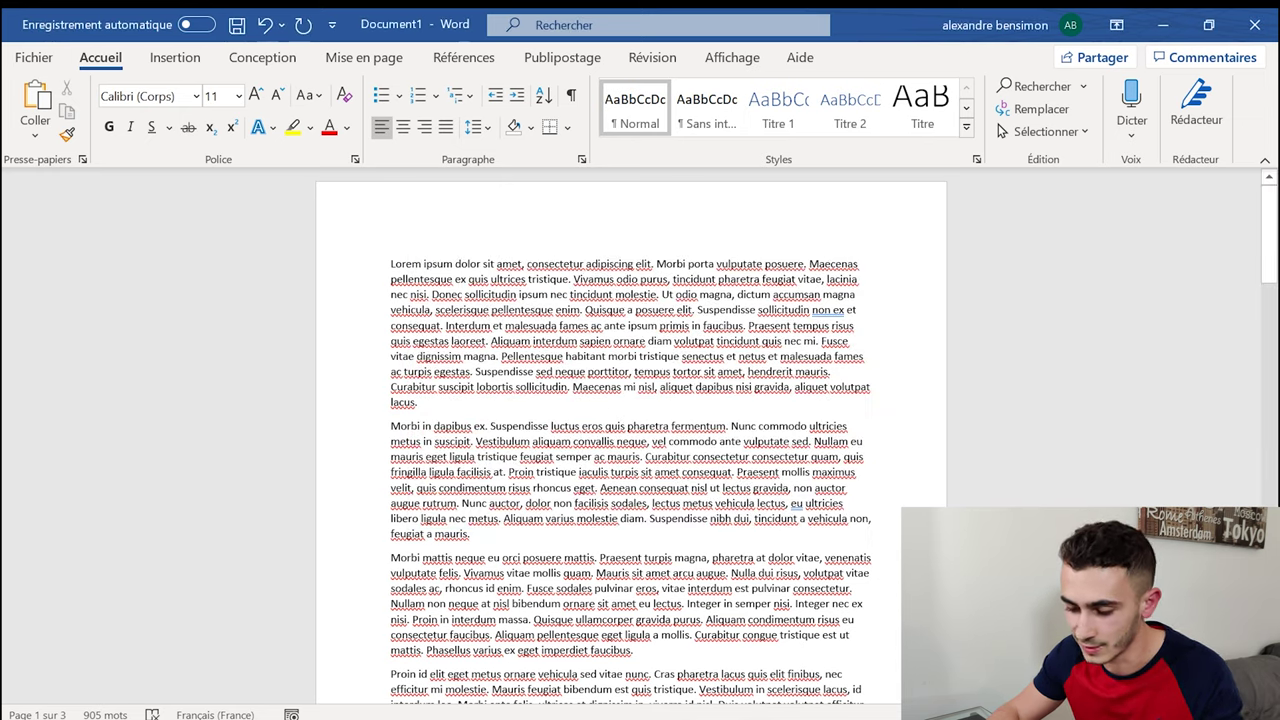
key(ctrl+s)
click(806, 491)
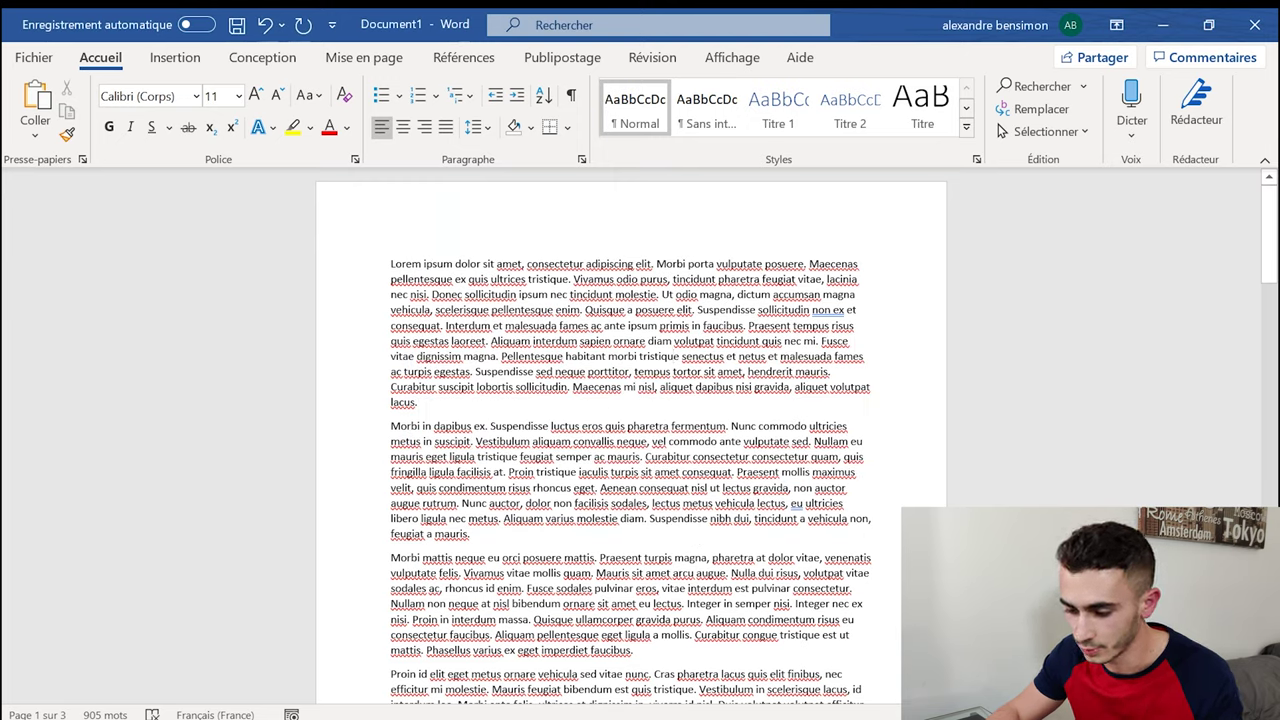
Step: Underline the word Quisque with Ctrl+U, then deselect it
double_click(605, 310)
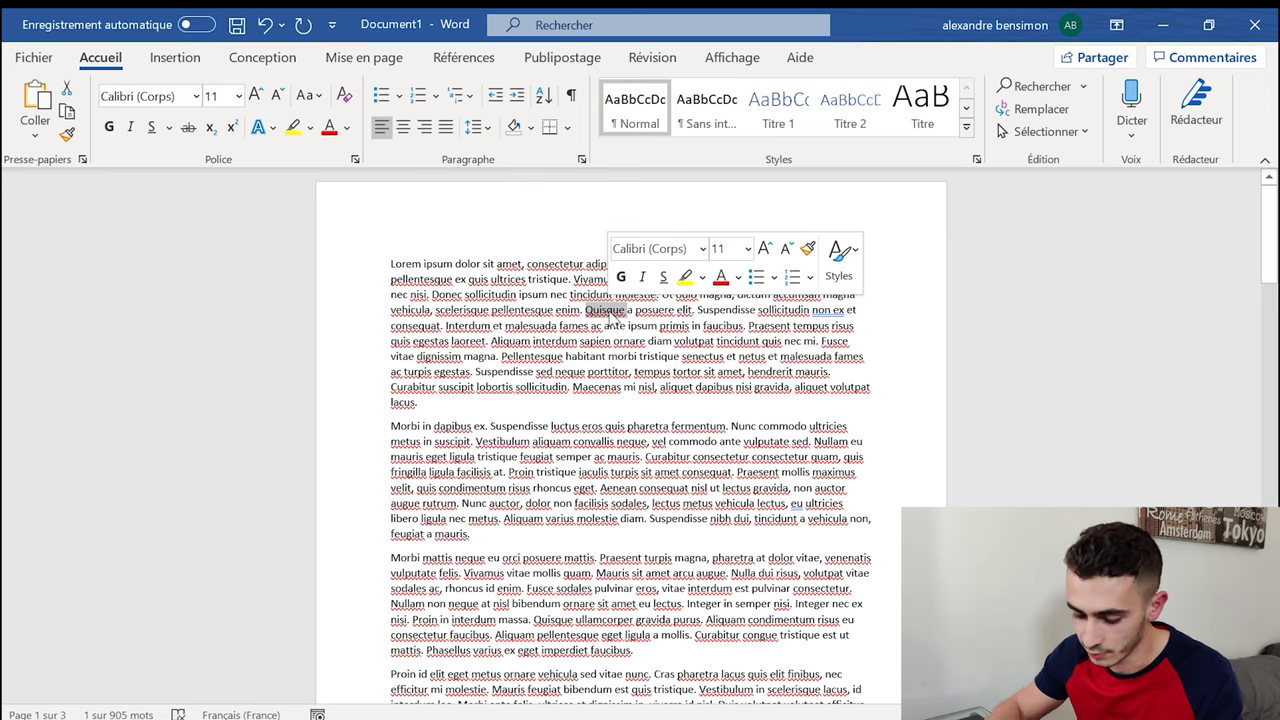
key(ctrl+u)
click(641, 356)
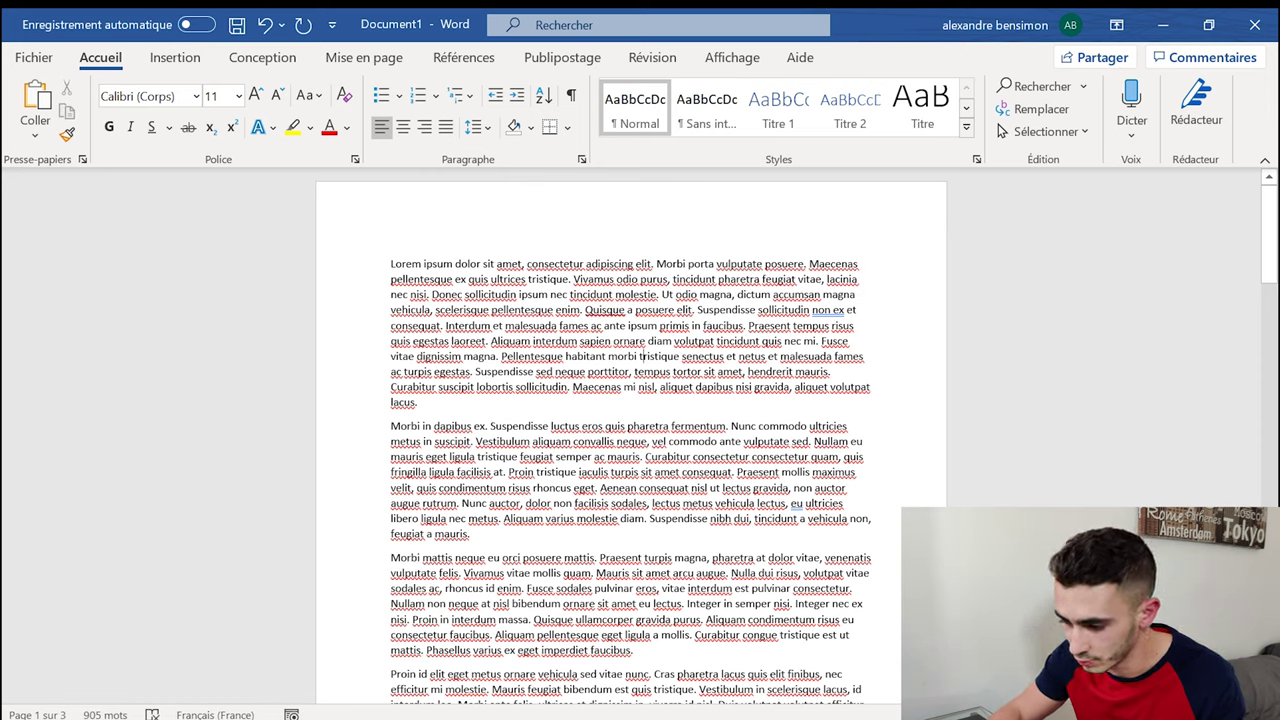
double_click(605, 310)
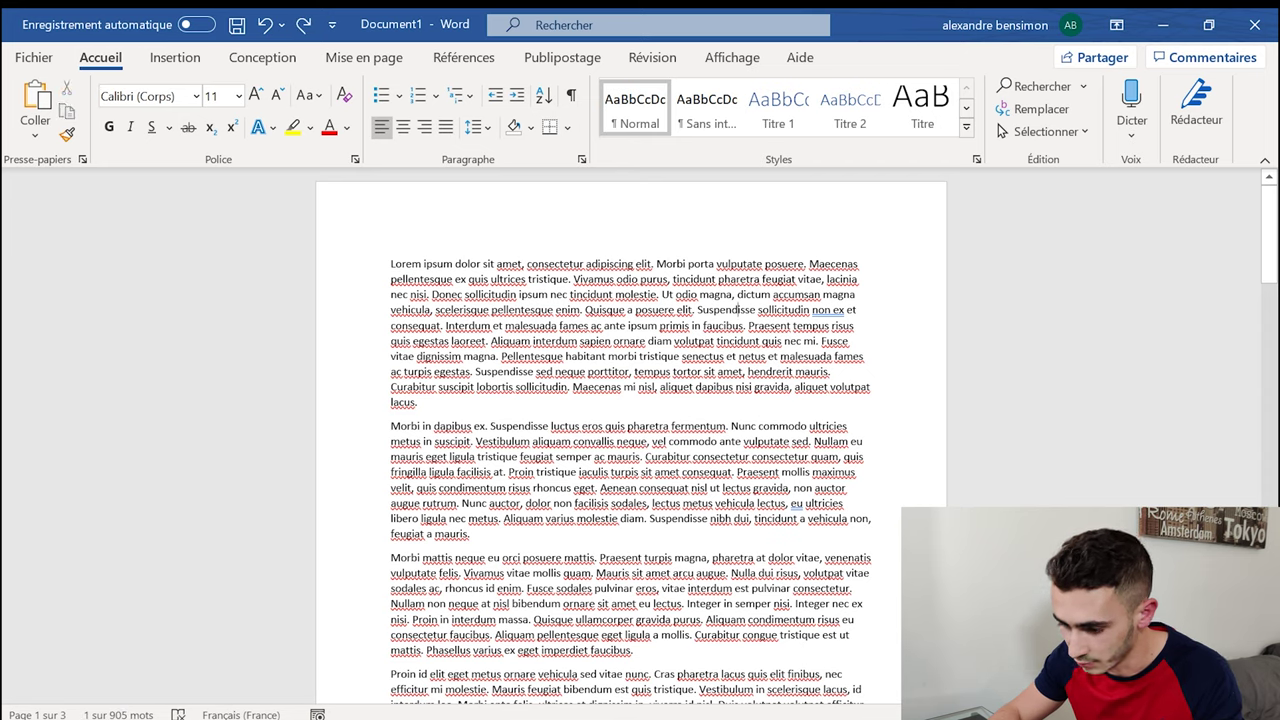
Step: Underline the word Suspendisse with Ctrl+U and deselect it
double_click(727, 310)
key(ctrl+u)
click(850, 341)
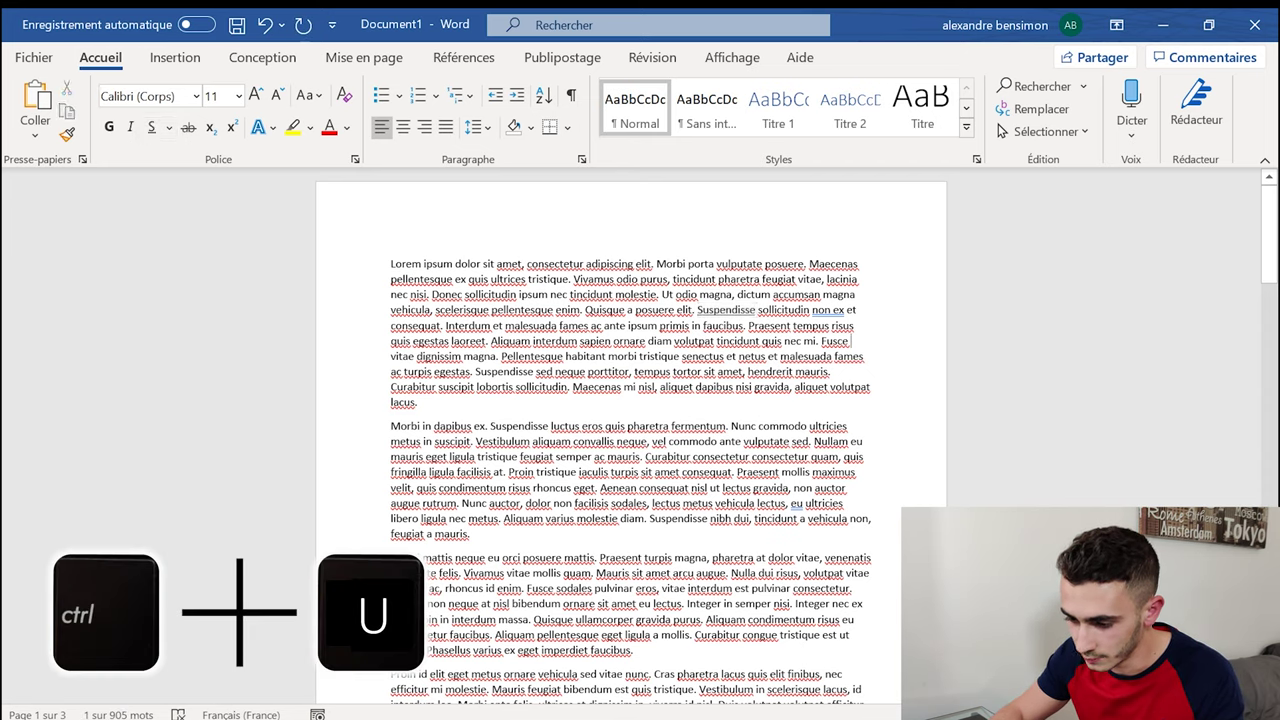
double_click(727, 310)
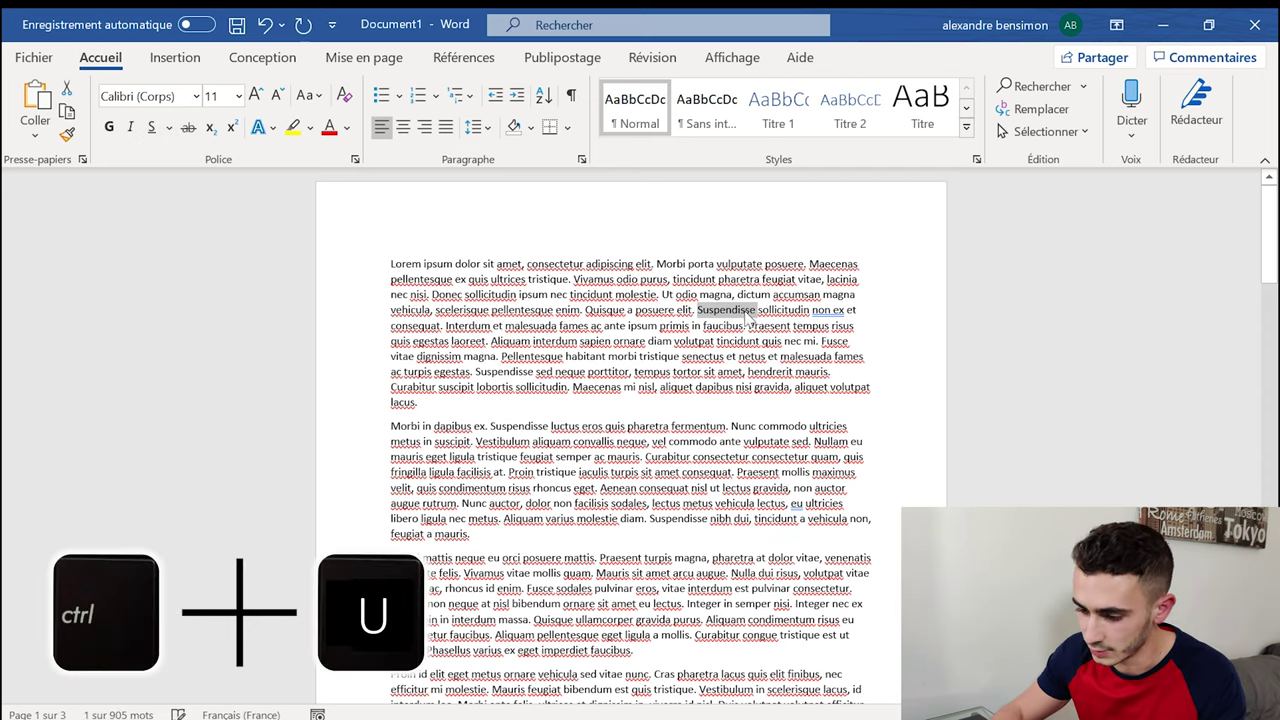
click(729, 356)
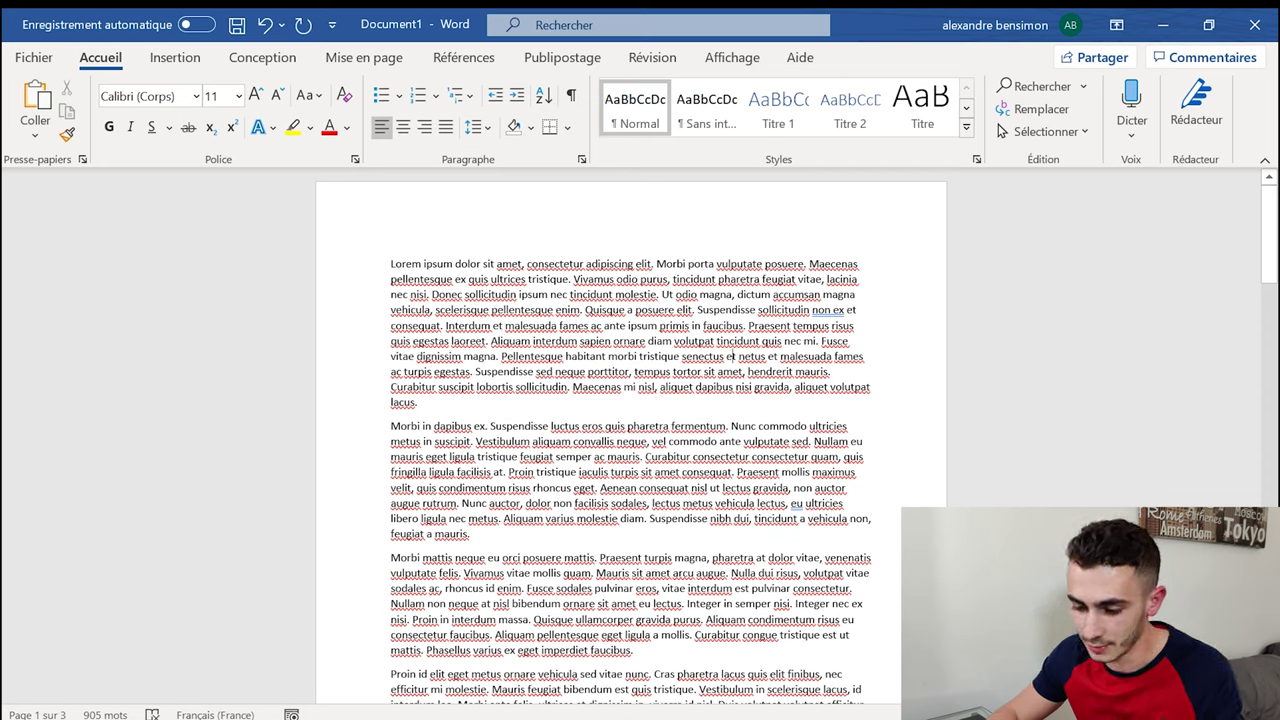
drag(572, 279, 390, 264)
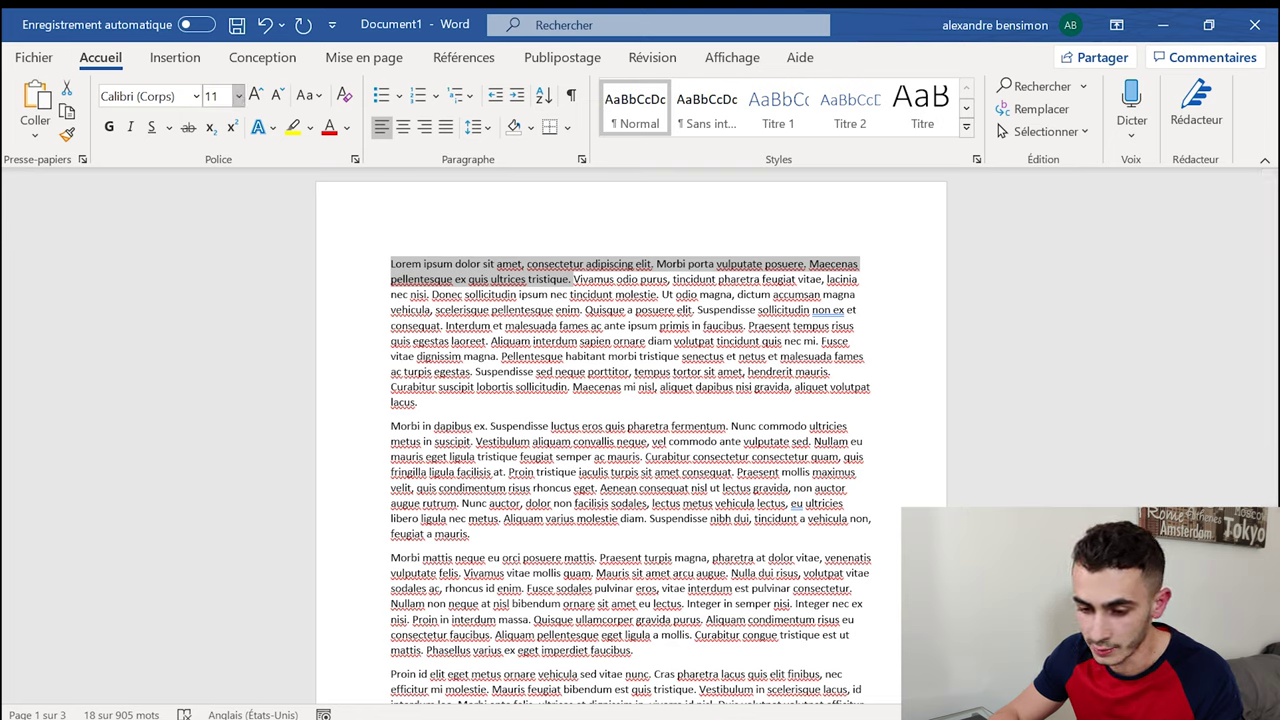
click(238, 96)
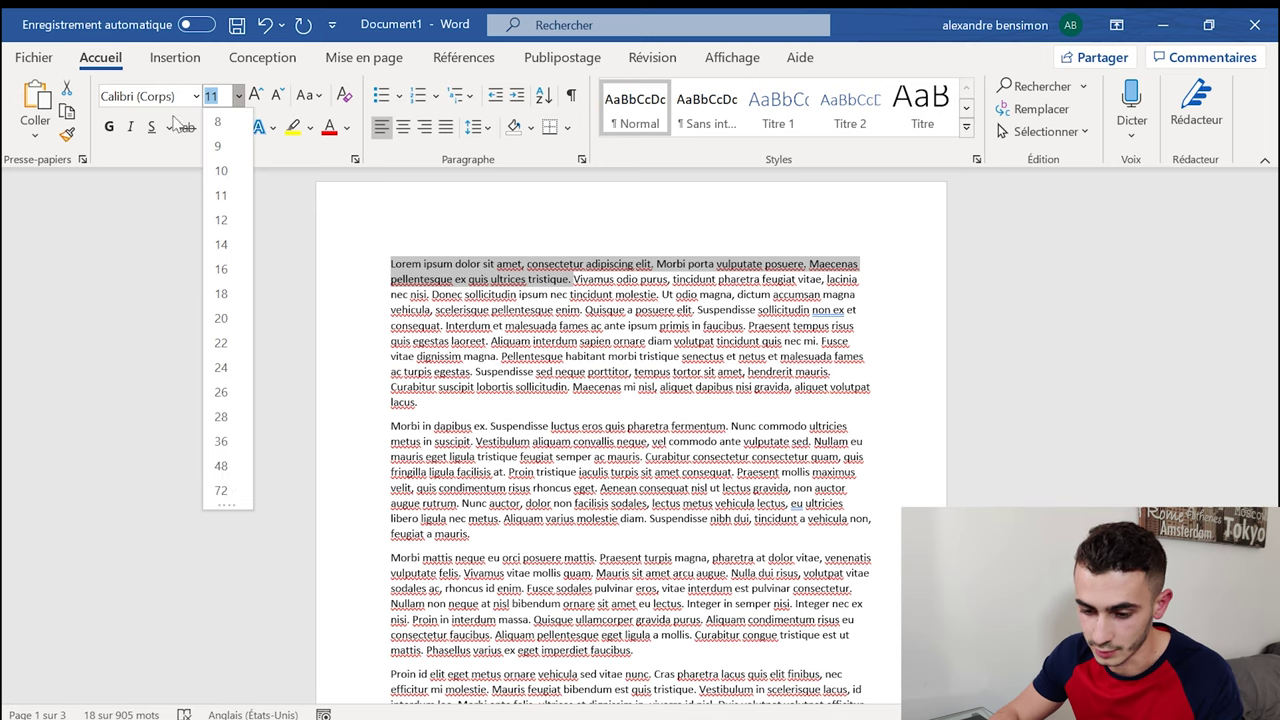
click(238, 96)
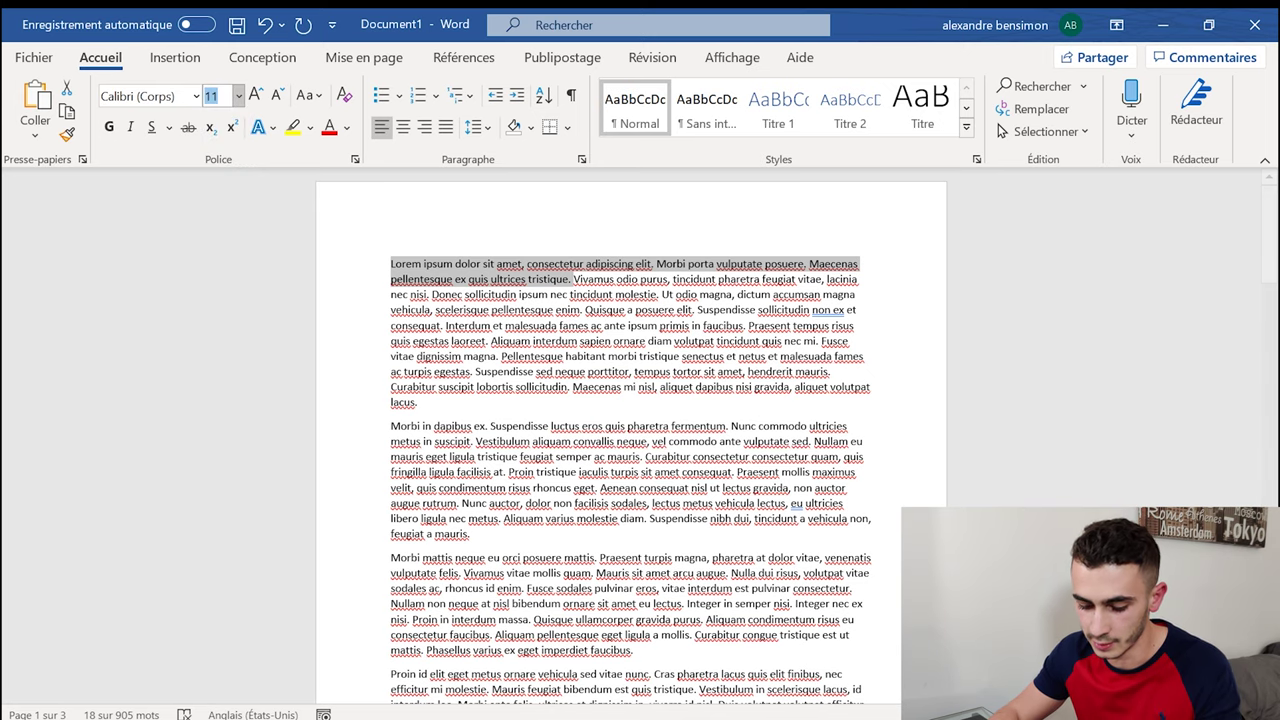
text(15)
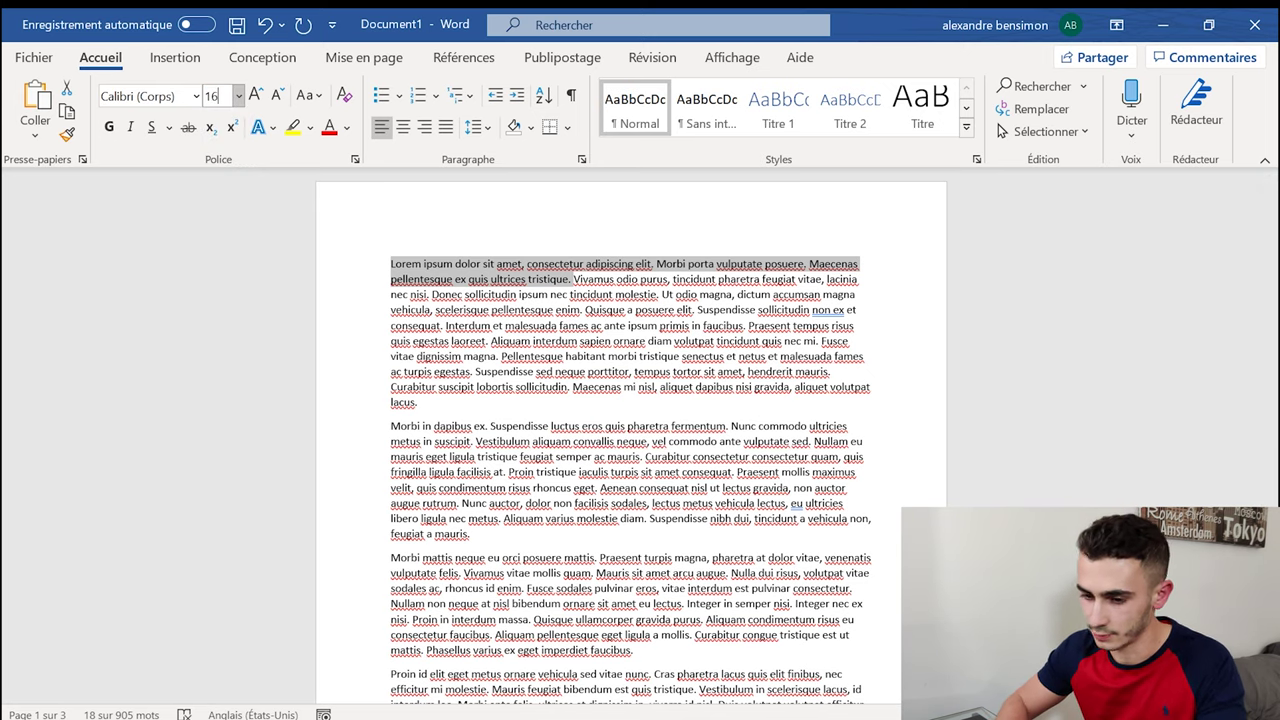
key(Return)
click(621, 323)
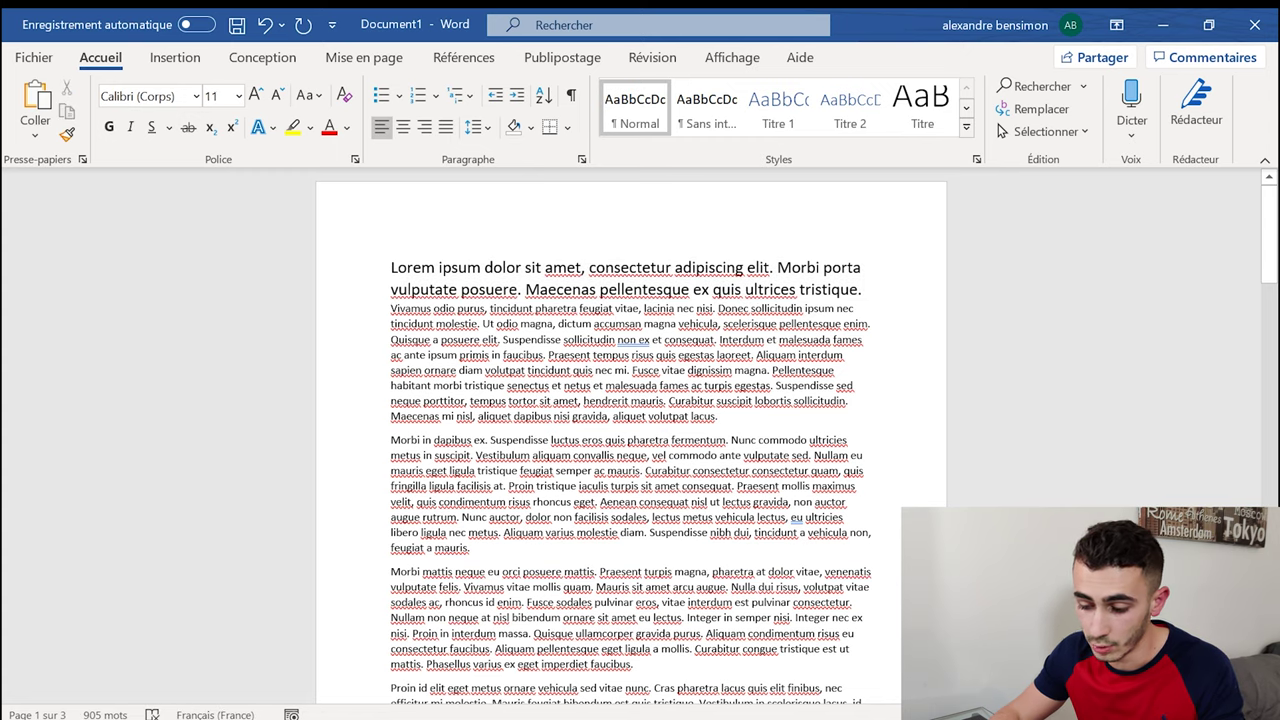
key(ctrl+z)
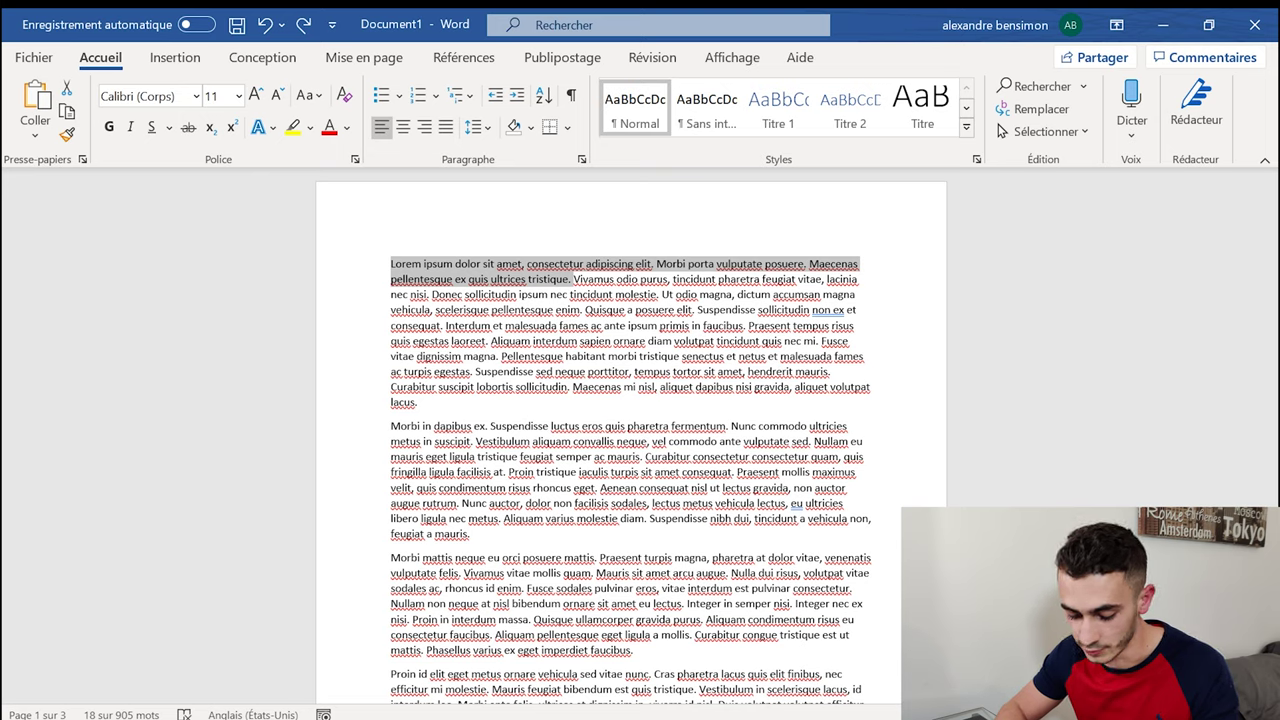
Step: Shrink and enlarge the selected first sentence with Ctrl+< and Ctrl+Shift+<, ending at 12 pt
key(ctrl+less)
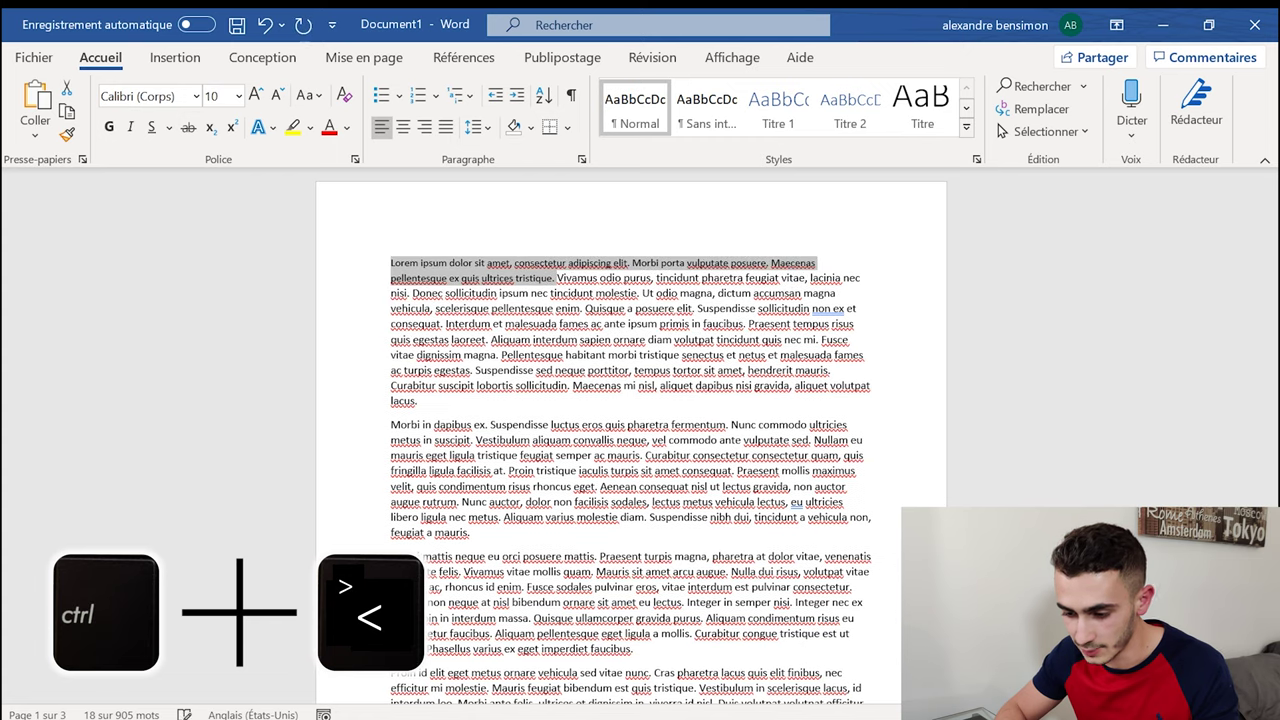
key(ctrl+less)
key(ctrl+less)
key(ctrl+less)
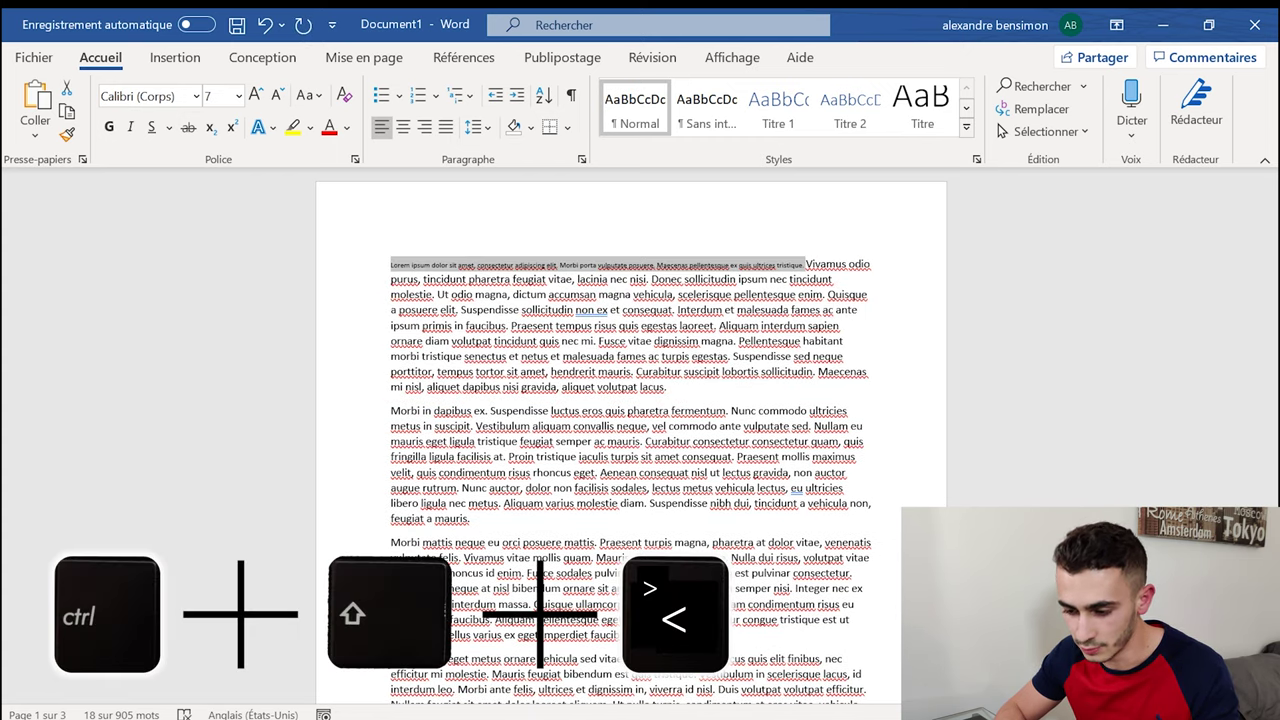
key(ctrl+shift+less)
key(ctrl+shift+less)
key(ctrl+shift+less)
key(ctrl+shift+less)
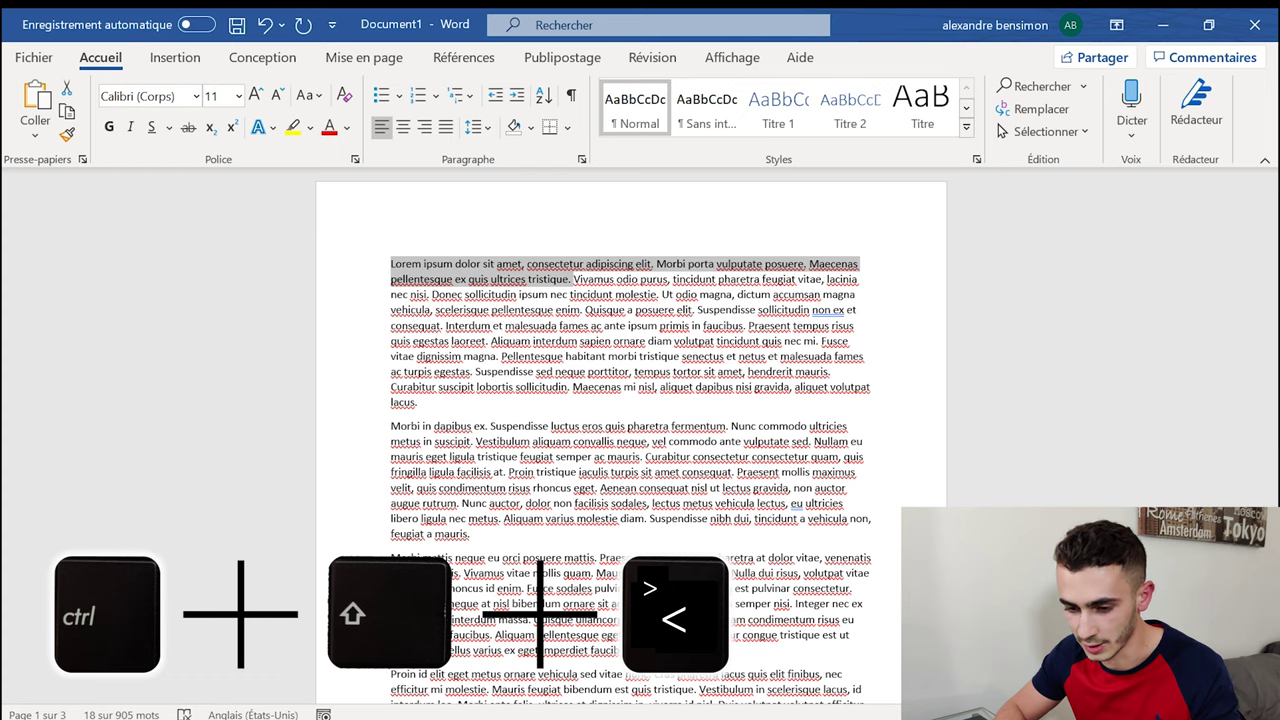
key(ctrl+shift+less)
key(ctrl+shift+less)
key(ctrl+shift+less)
key(ctrl+shift+less)
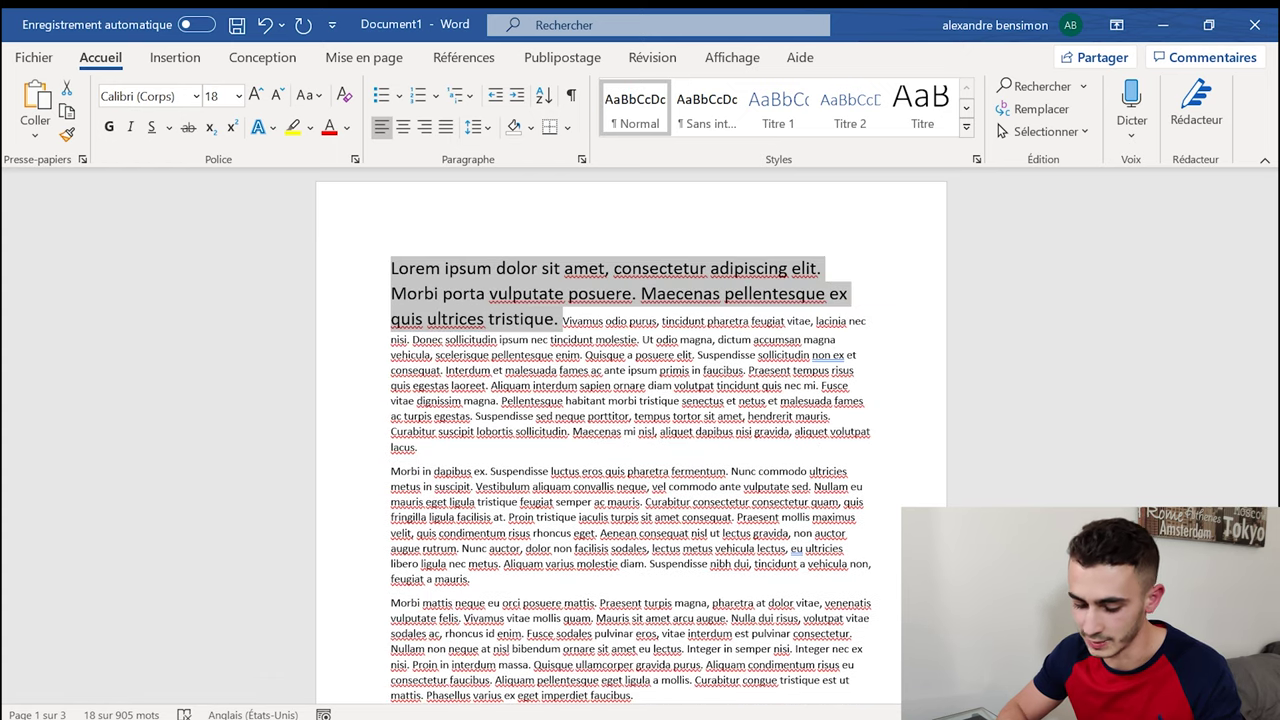
key(ctrl+less)
key(ctrl+less)
key(ctrl+less)
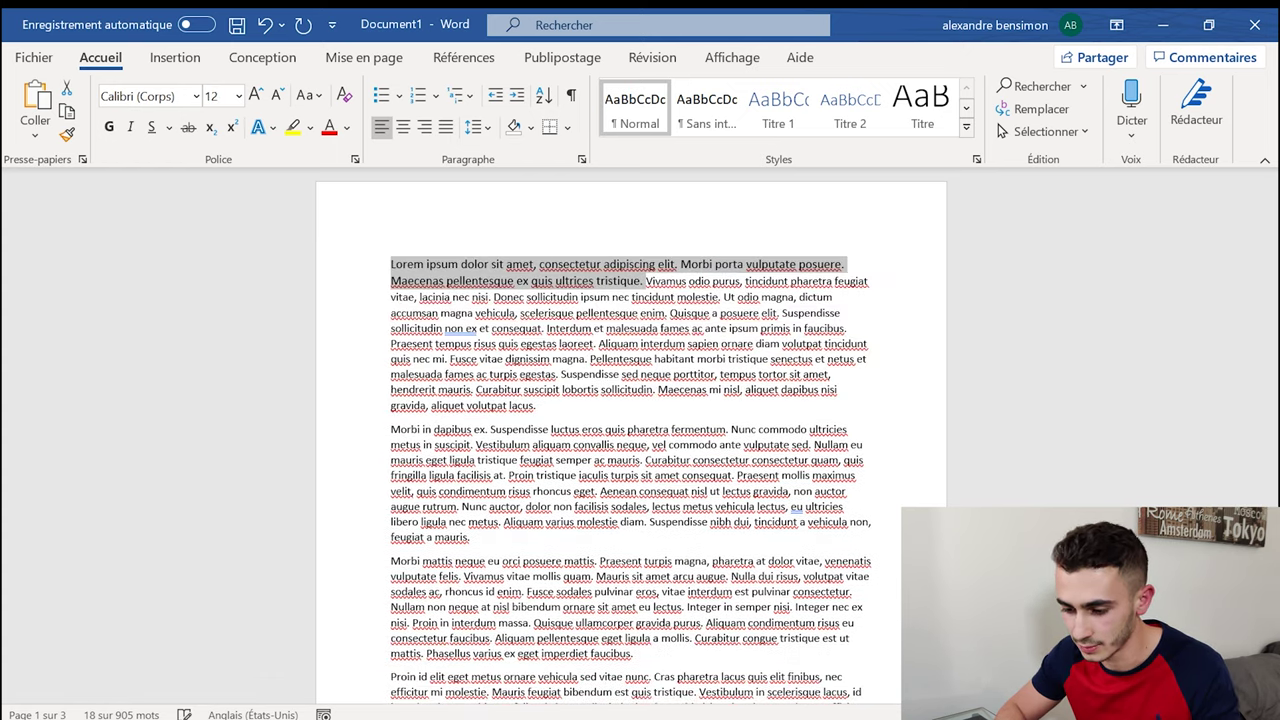
key(ctrl+less)
Step: Reselect the first sentence and use the grow/shrink font buttons, returning it to 11 pt
drag(533, 341, 569, 387)
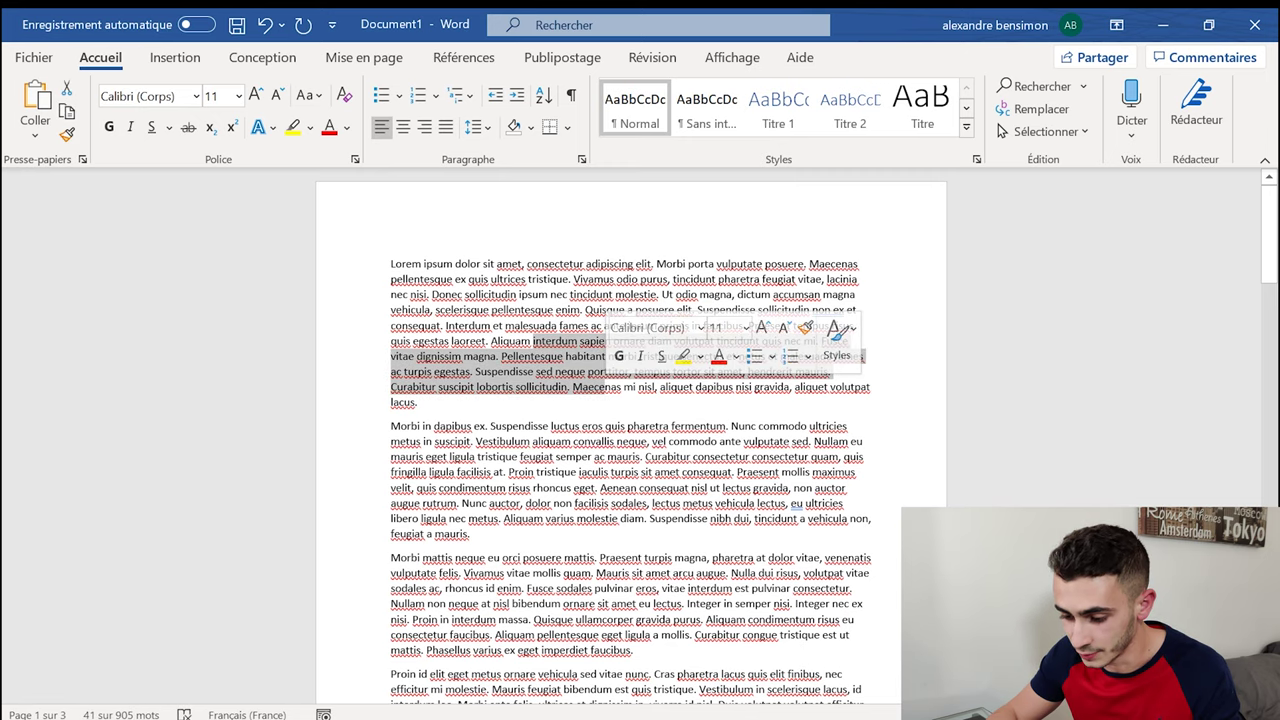
click(418, 402)
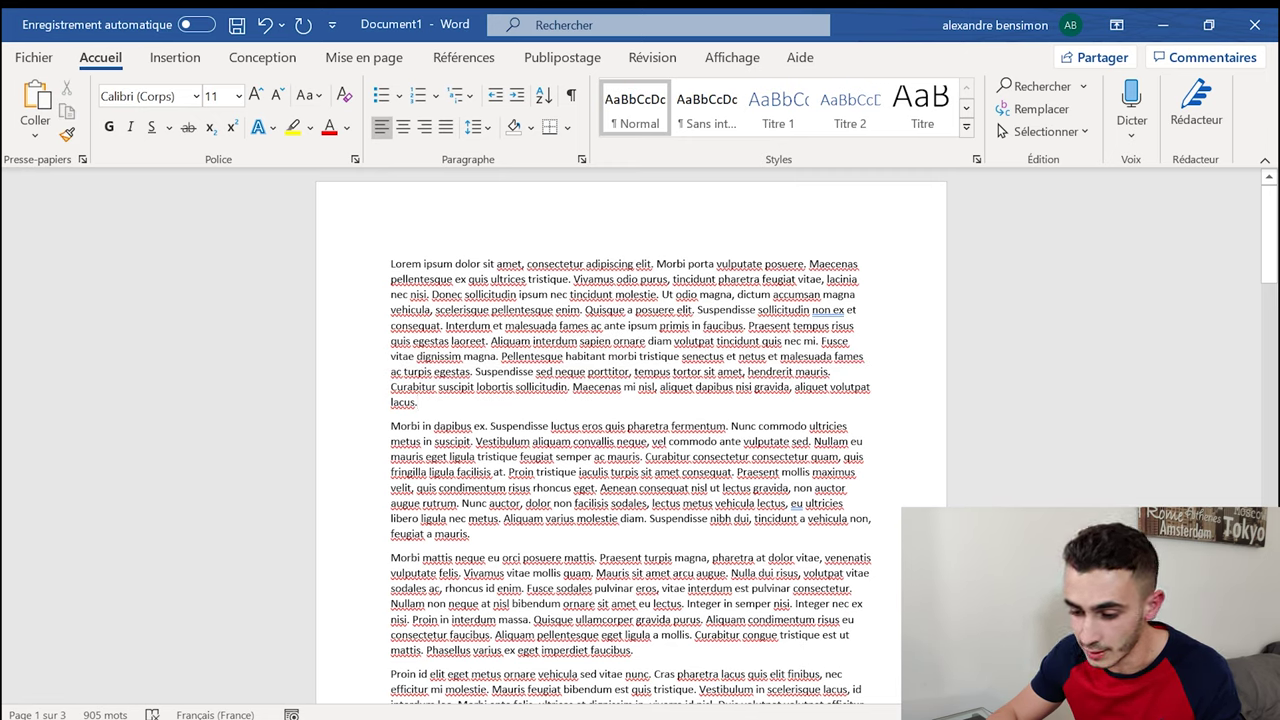
ctrl+click(520, 264)
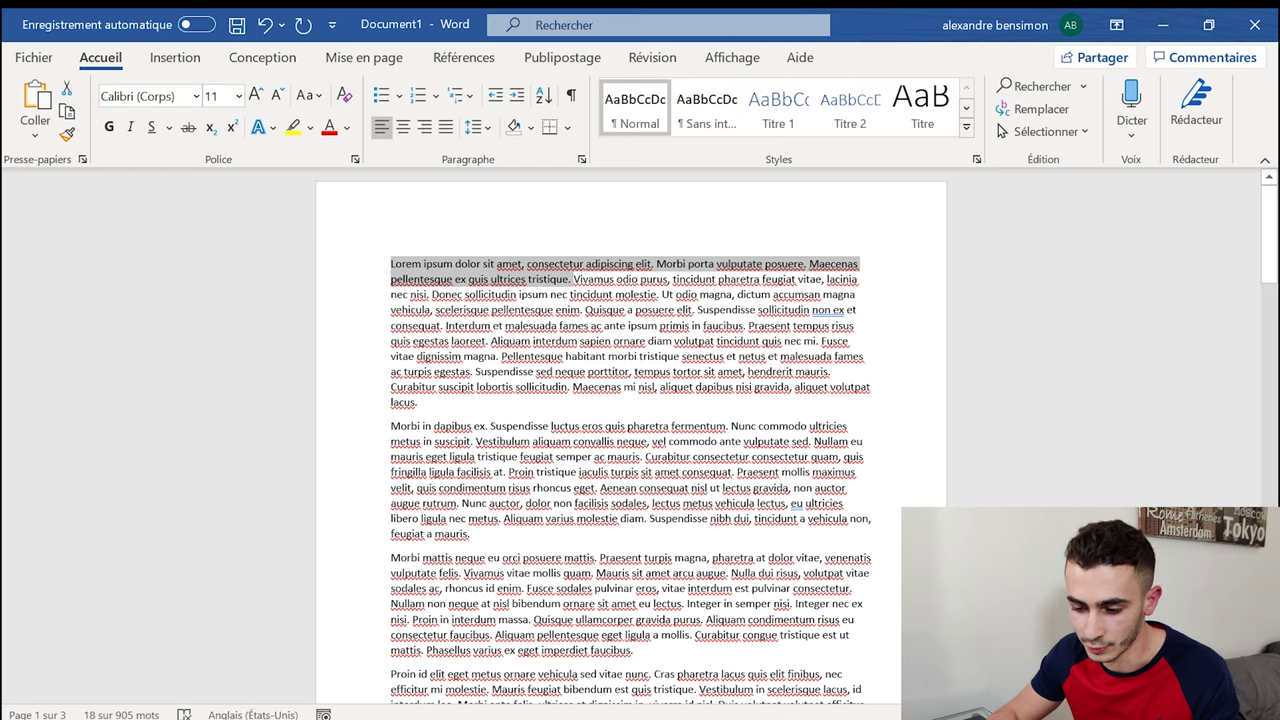
click(256, 94)
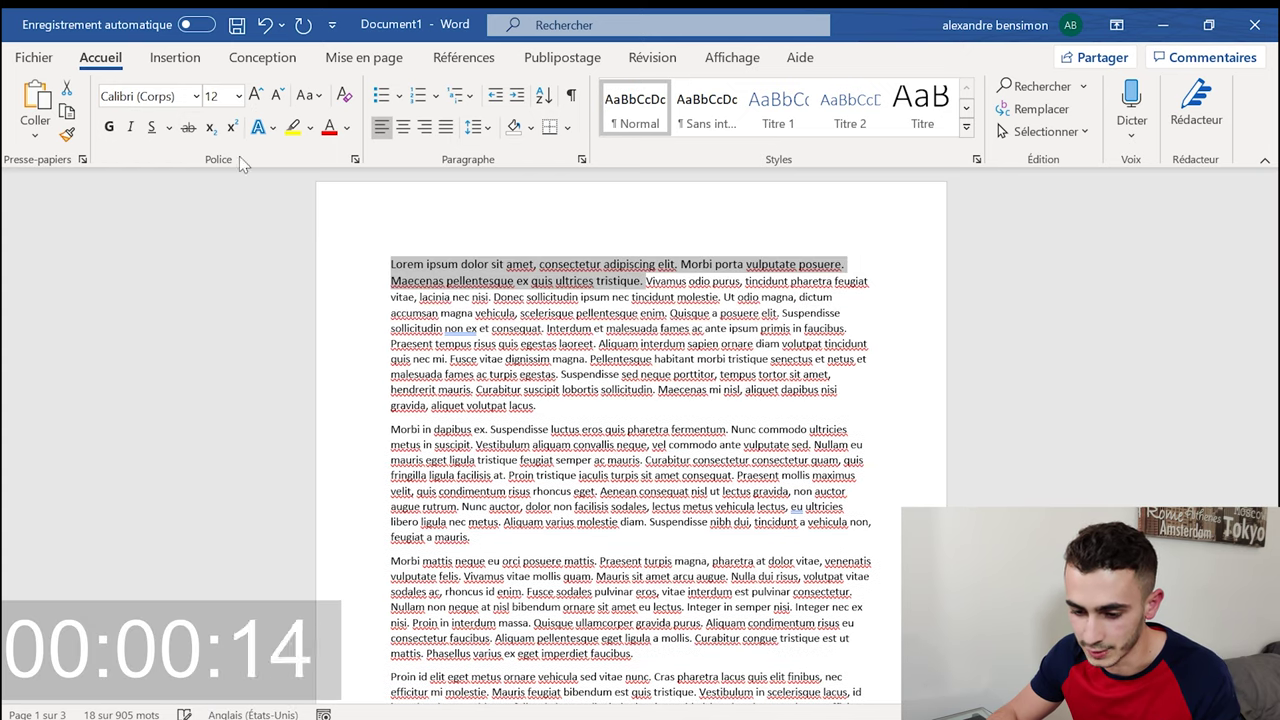
click(257, 94)
click(276, 94)
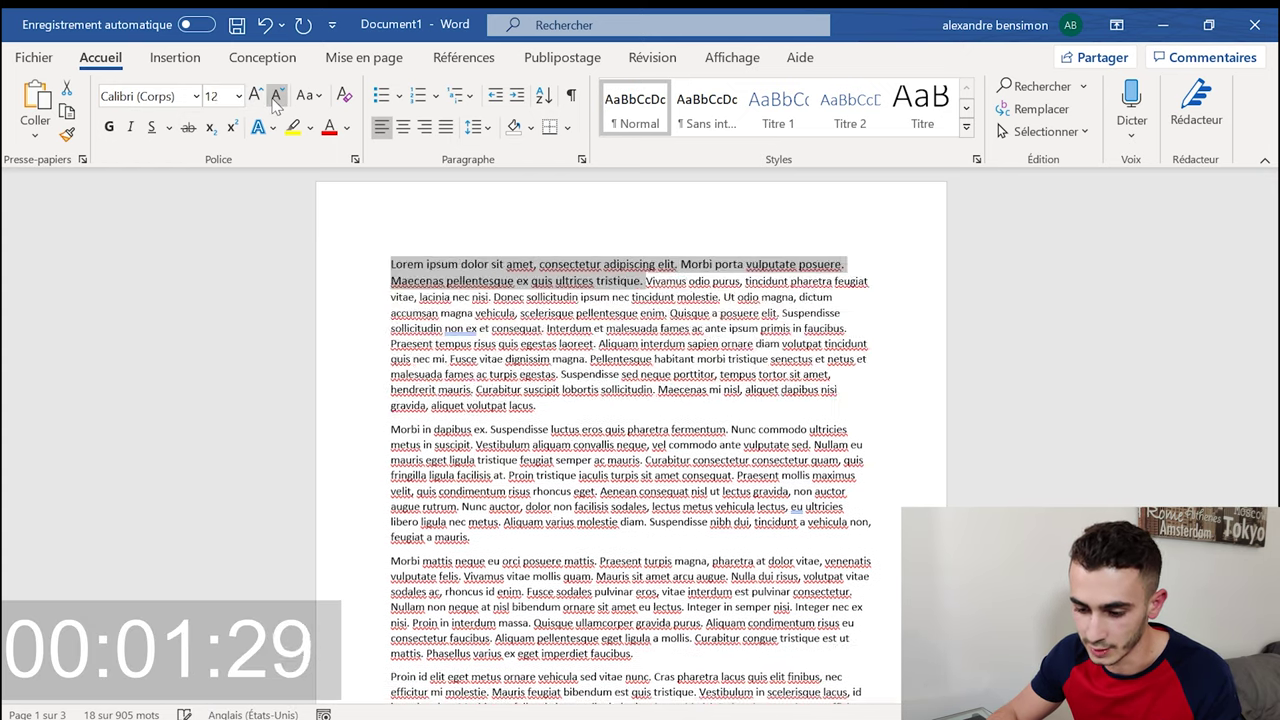
click(276, 95)
click(238, 96)
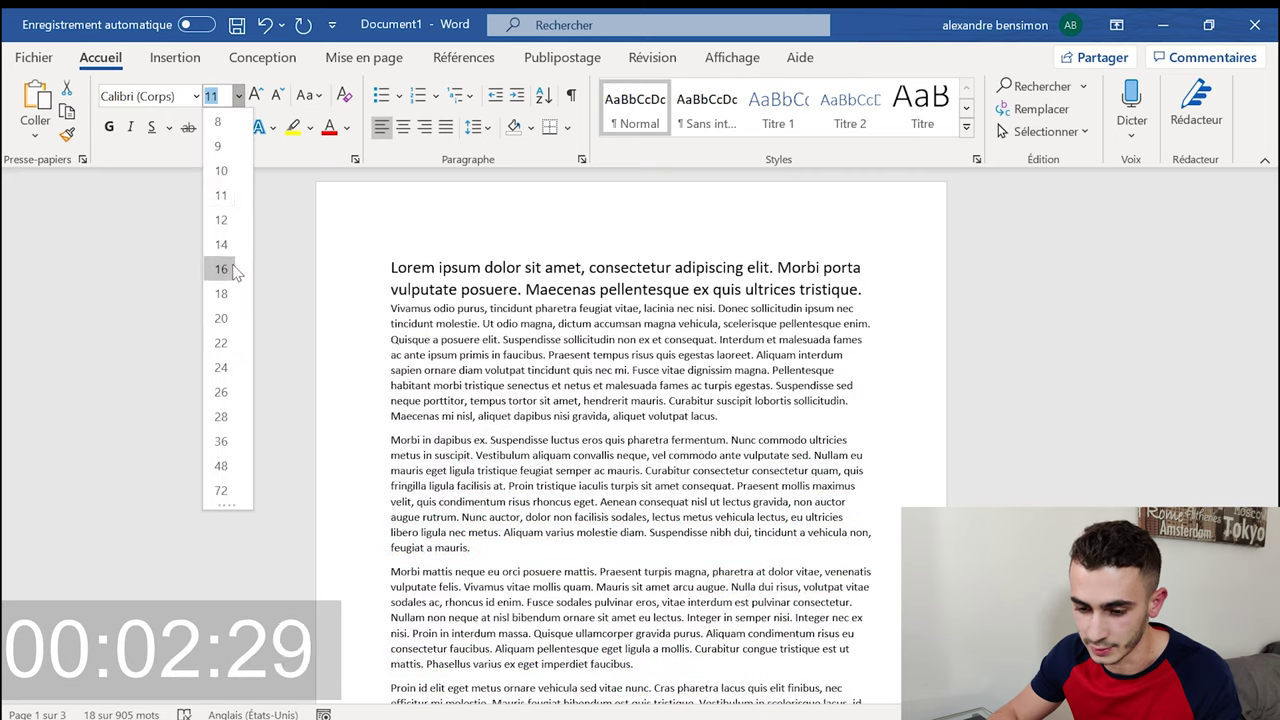
Step: Make the first sentence 16 pt, bold and underlined
click(222, 266)
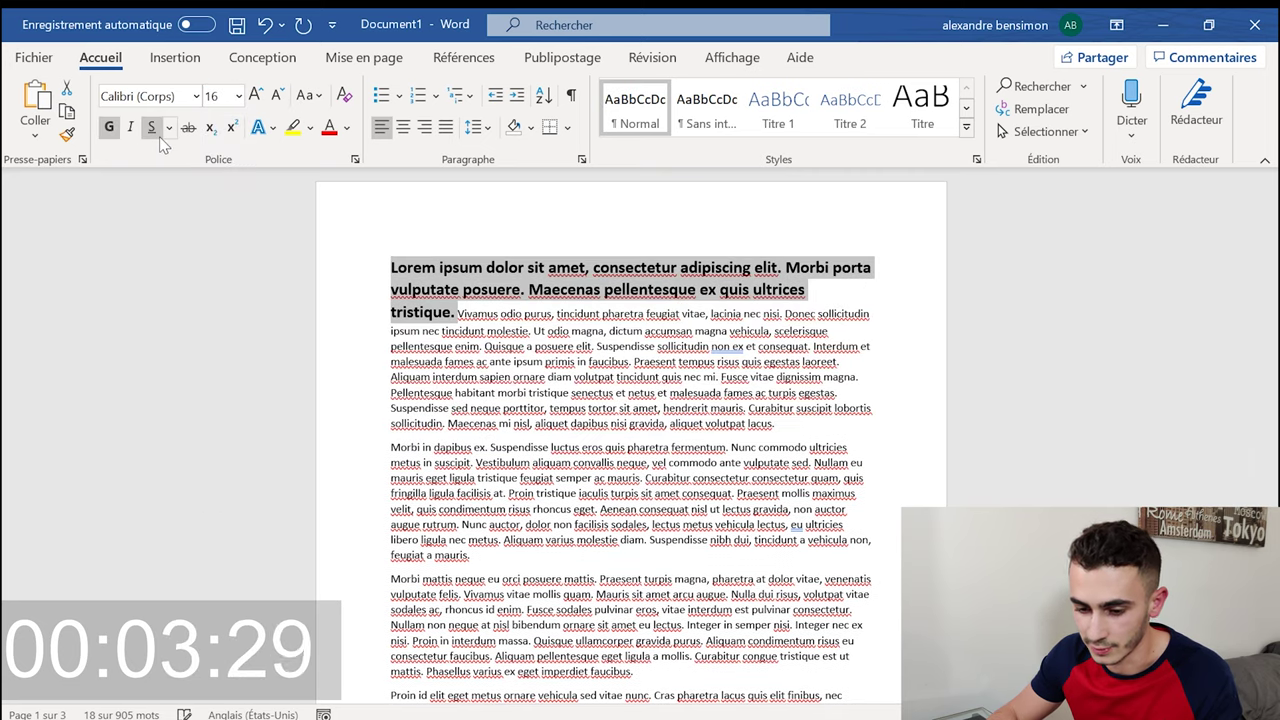
click(108, 127)
click(152, 128)
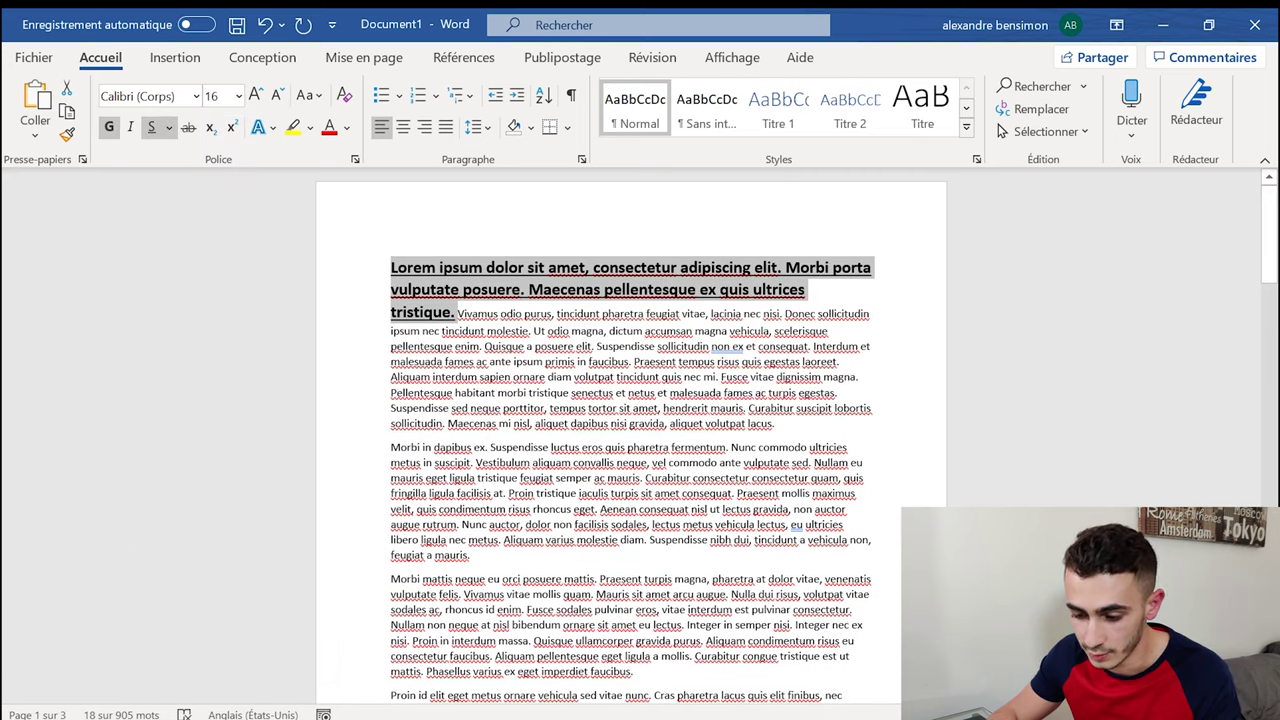
click(516, 330)
Step: Make the second sentence bold, underlined and enlarged to heading size
drag(458, 313, 531, 331)
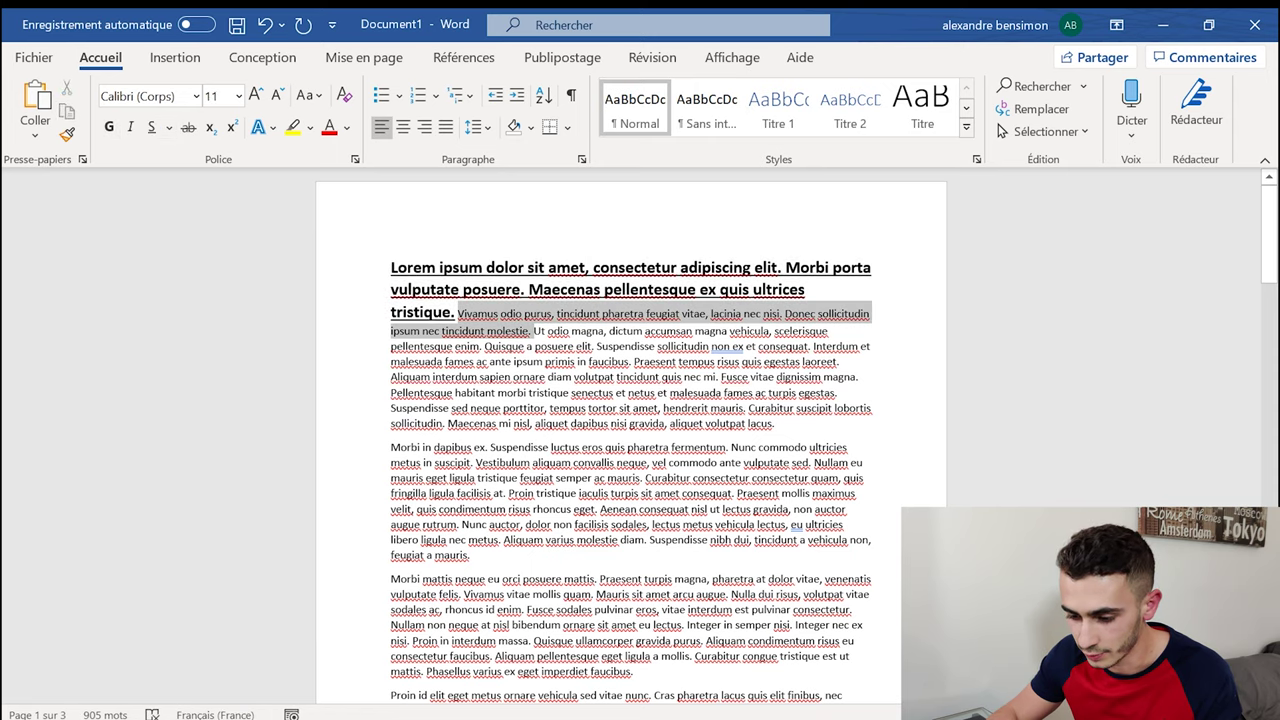
key(ctrl+g)
key(ctrl+u)
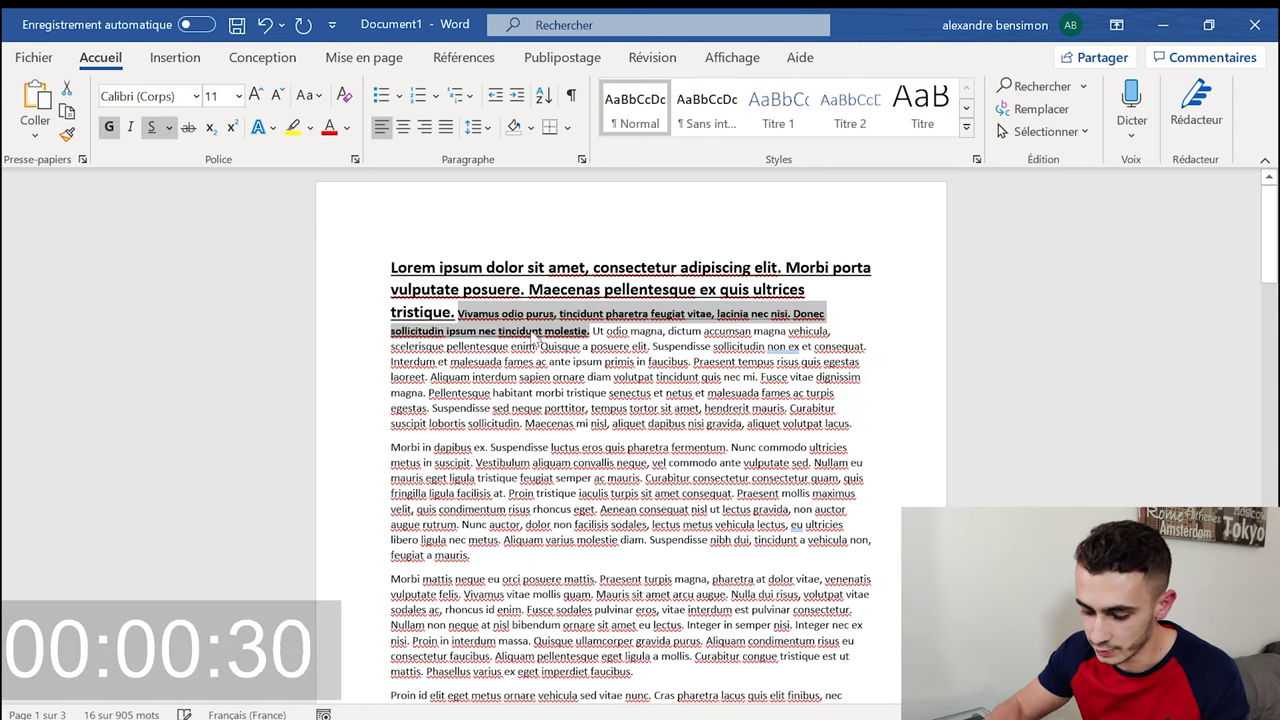
key(ctrl+shift+greater)
key(ctrl+shift+greater)
click(568, 353)
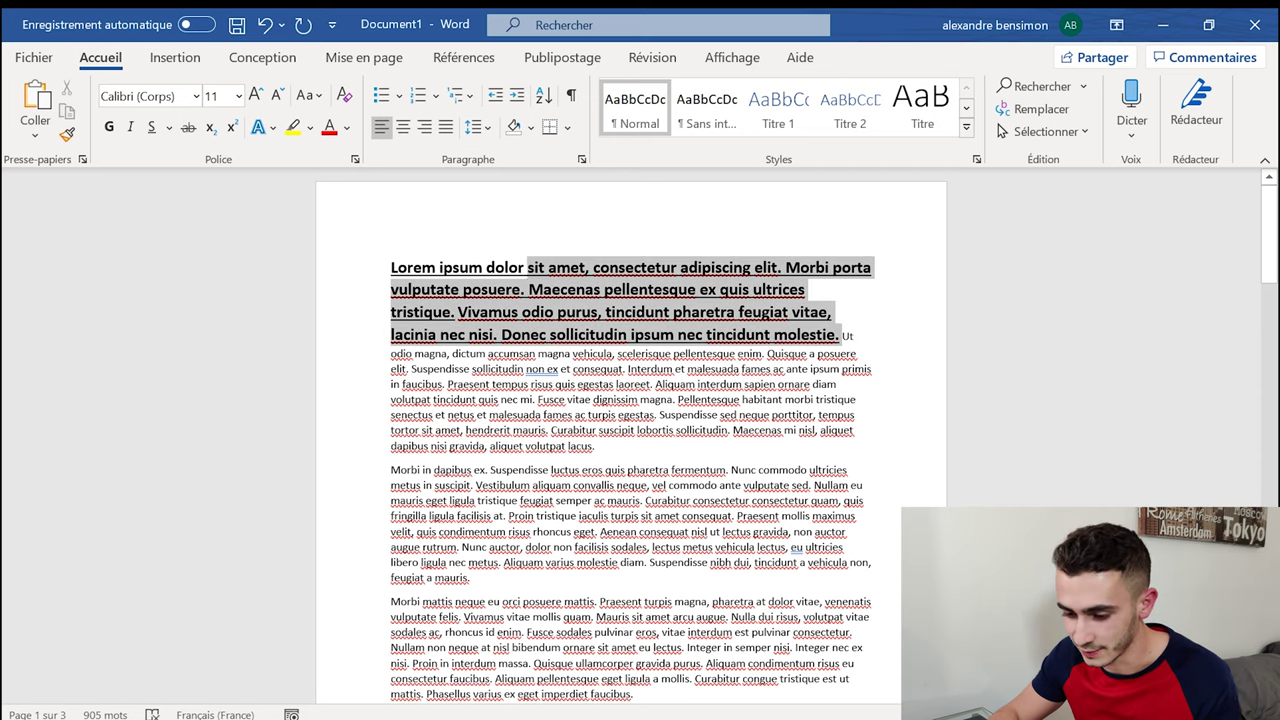
Step: Select both opening sentences and clear all their formatting
drag(840, 335, 390, 267)
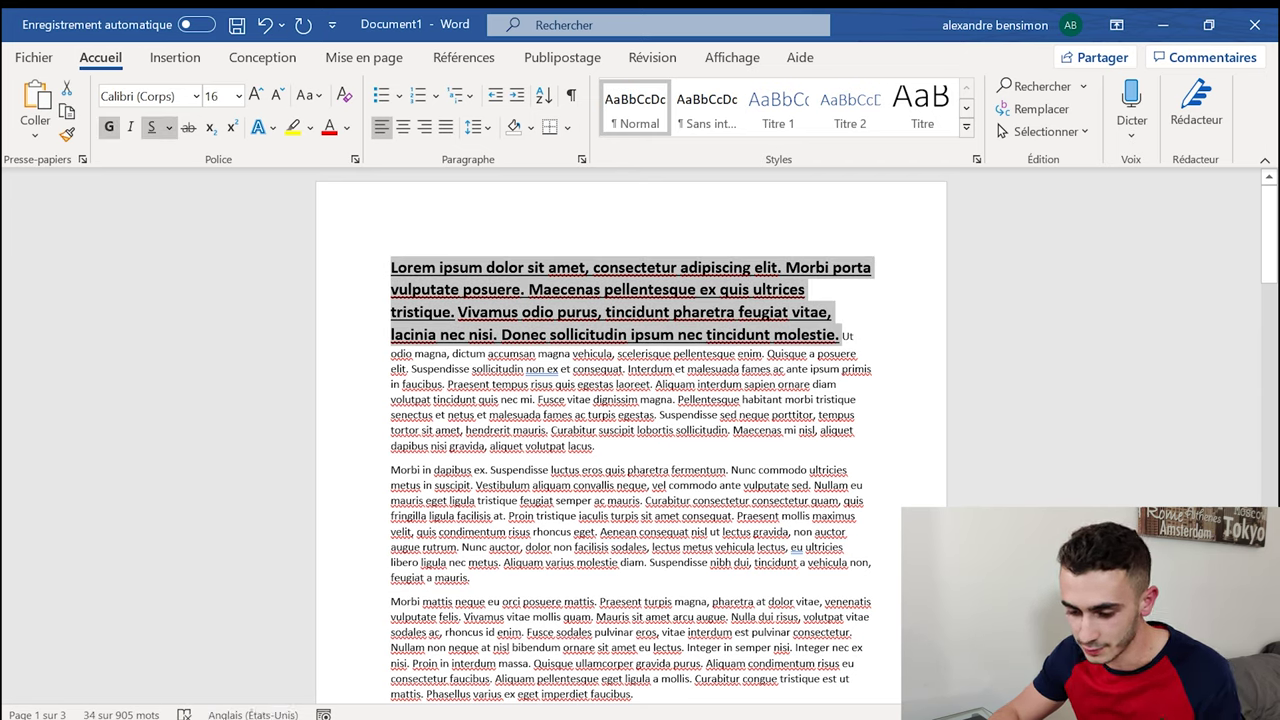
click(109, 126)
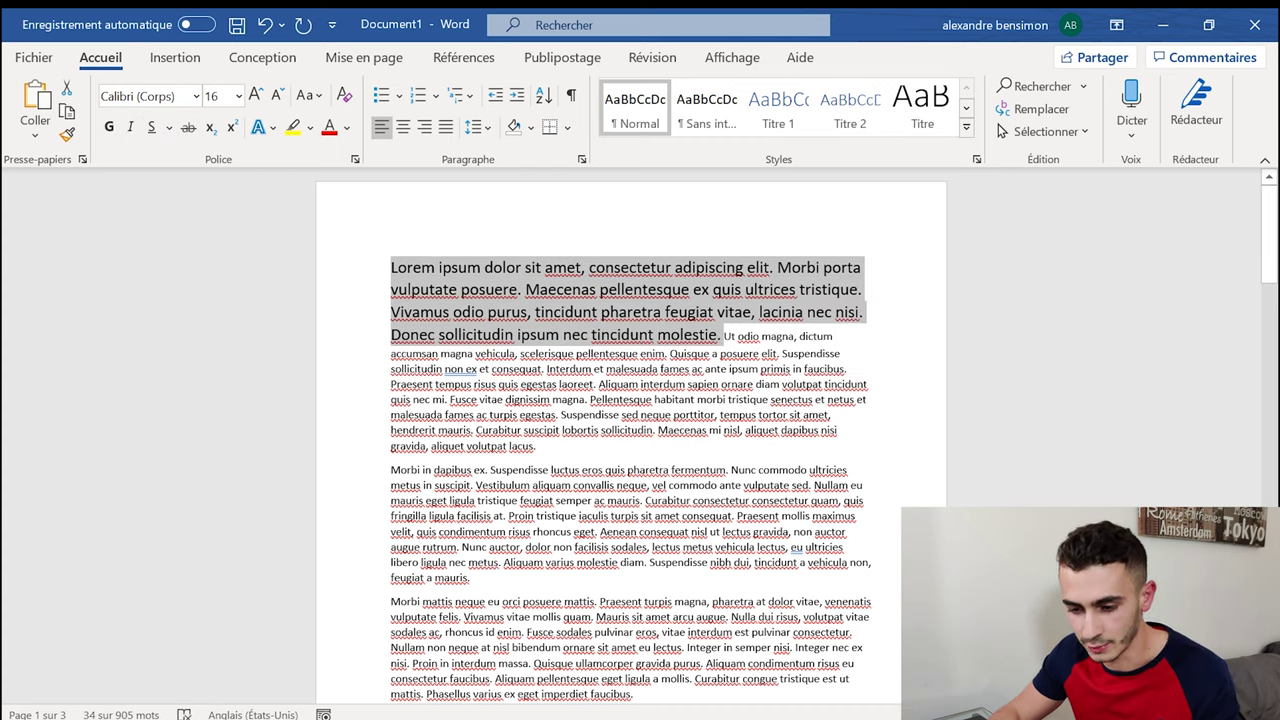
key(ctrl+g)
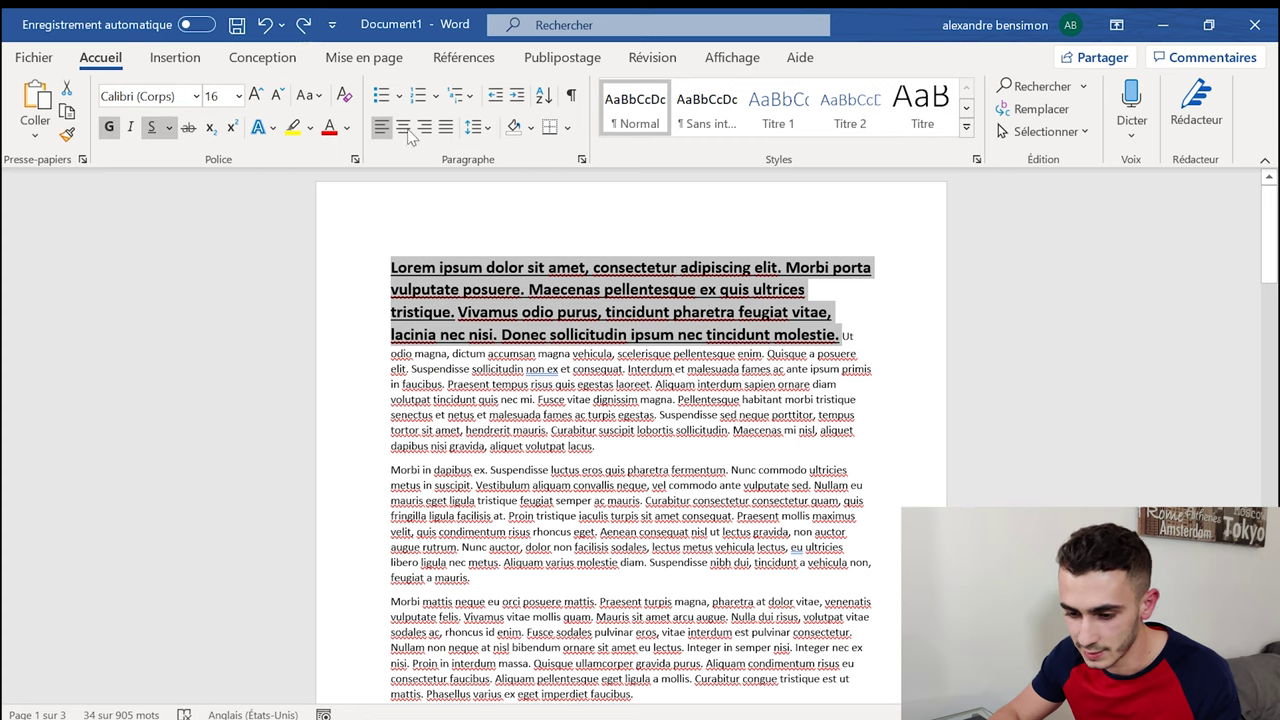
click(345, 96)
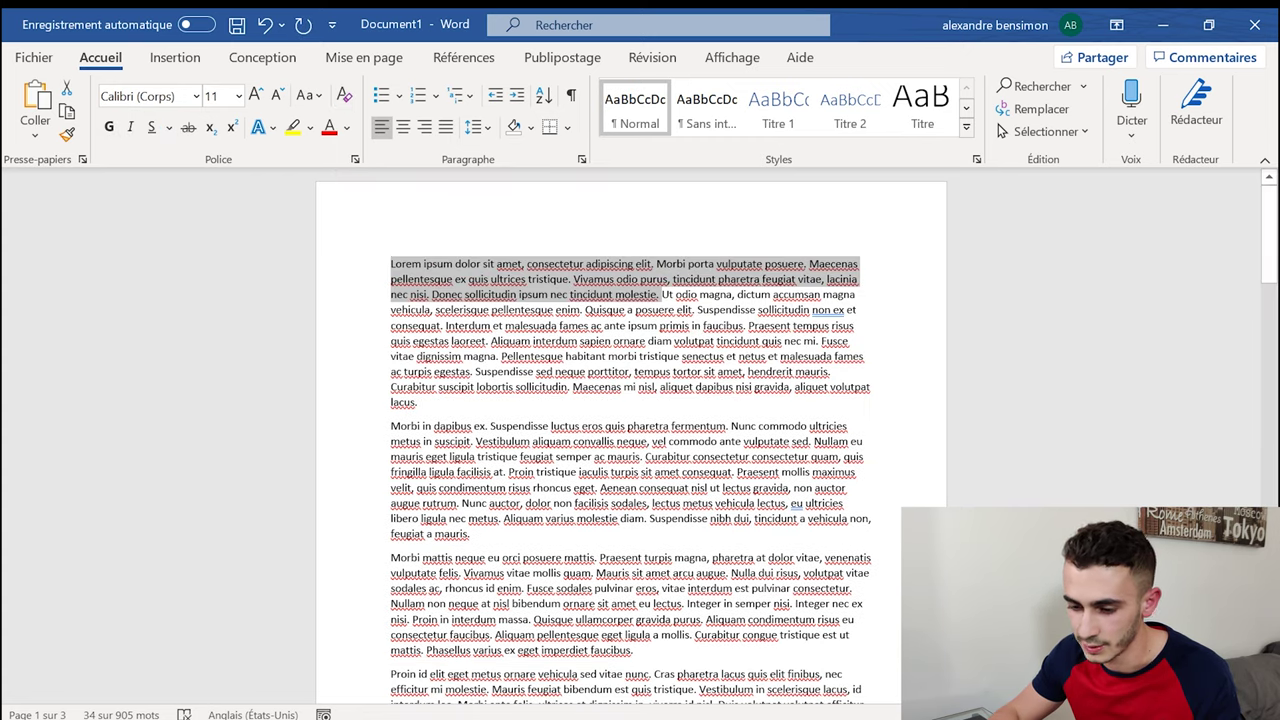
Step: Select the first paragraph from Lorem to sollicitudin. and clear all its formatting
drag(391, 294, 747, 358)
click(726, 387)
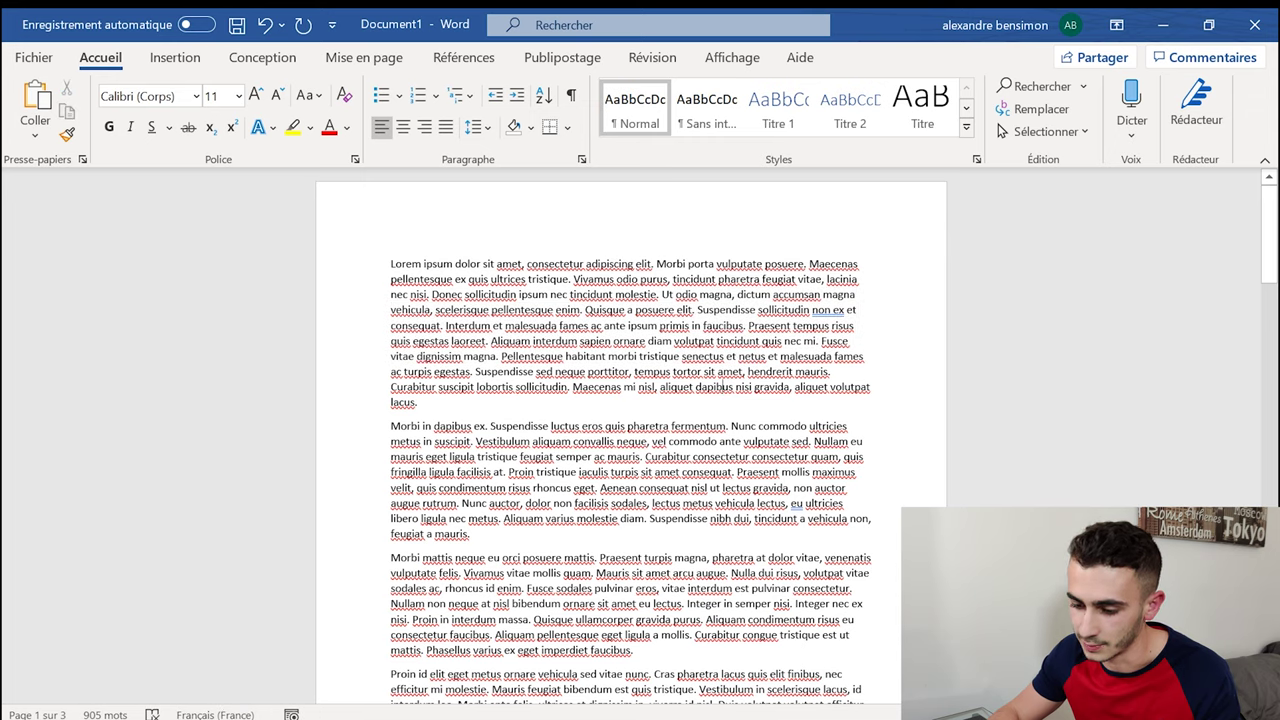
drag(573, 279, 657, 294)
click(735, 370)
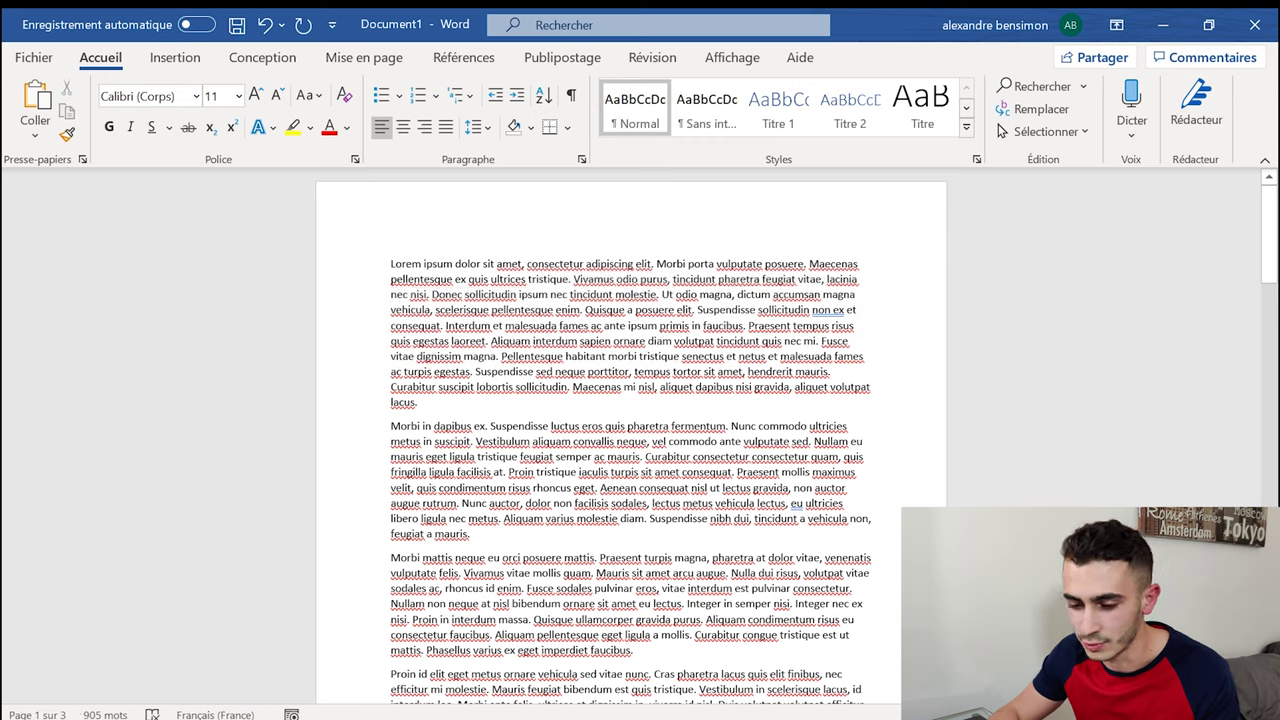
drag(580, 371, 523, 330)
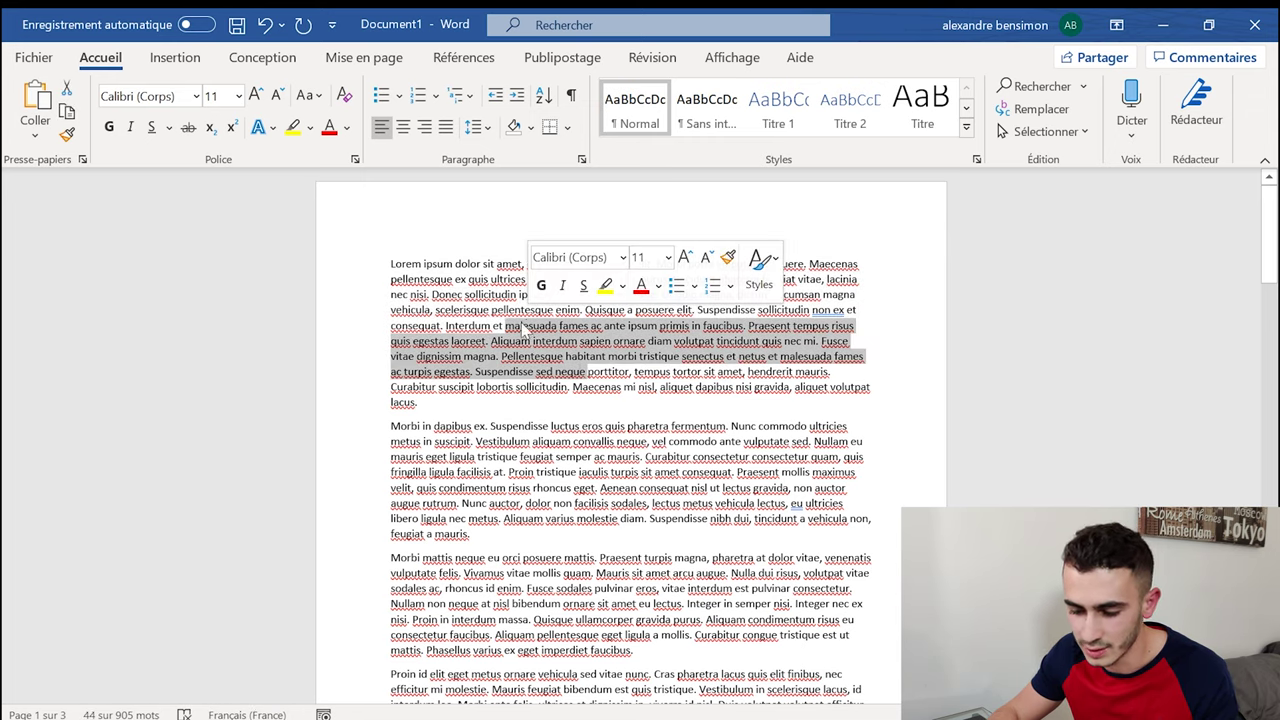
drag(570, 387, 390, 263)
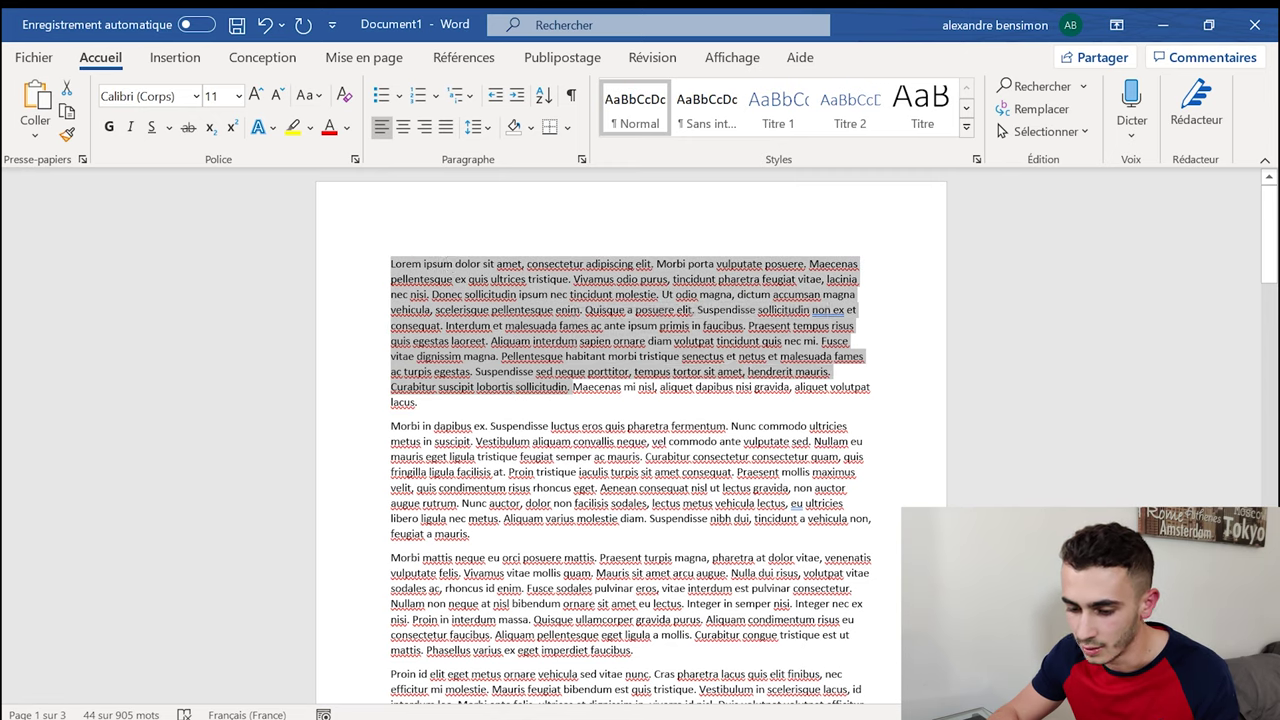
click(344, 95)
click(580, 341)
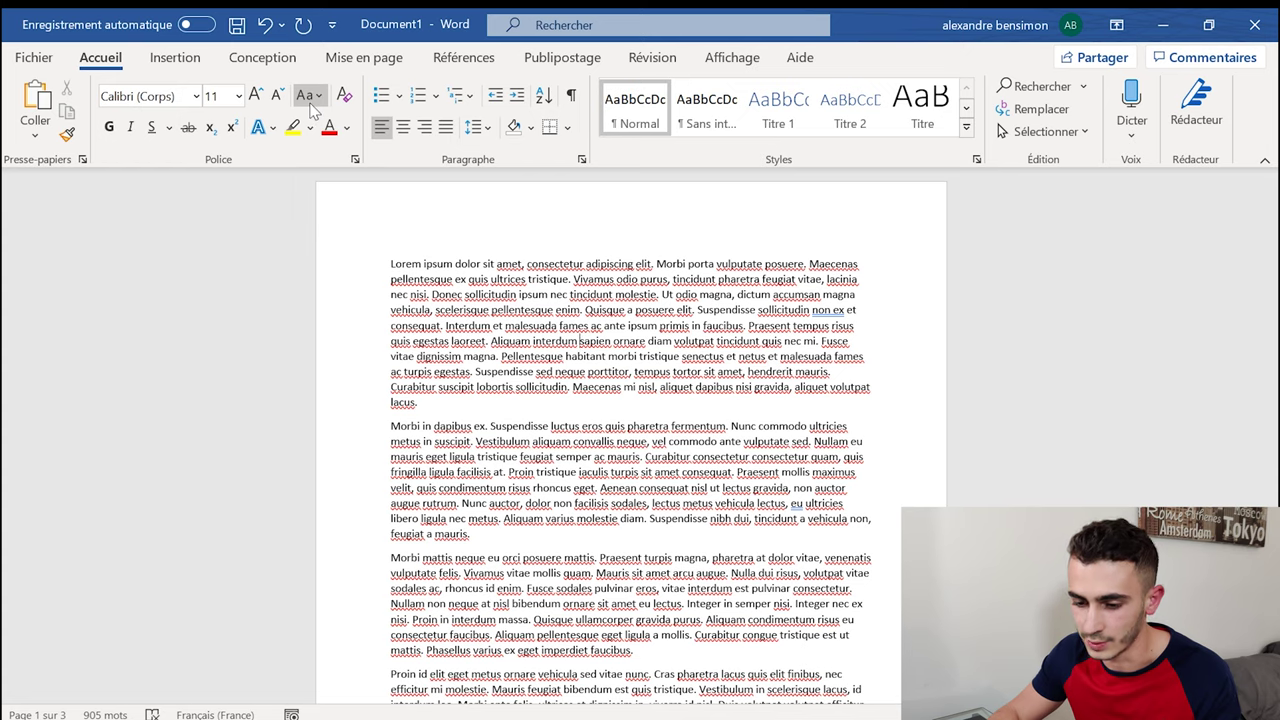
scroll(630, 420, down, 5)
scroll(630, 420, down, 3)
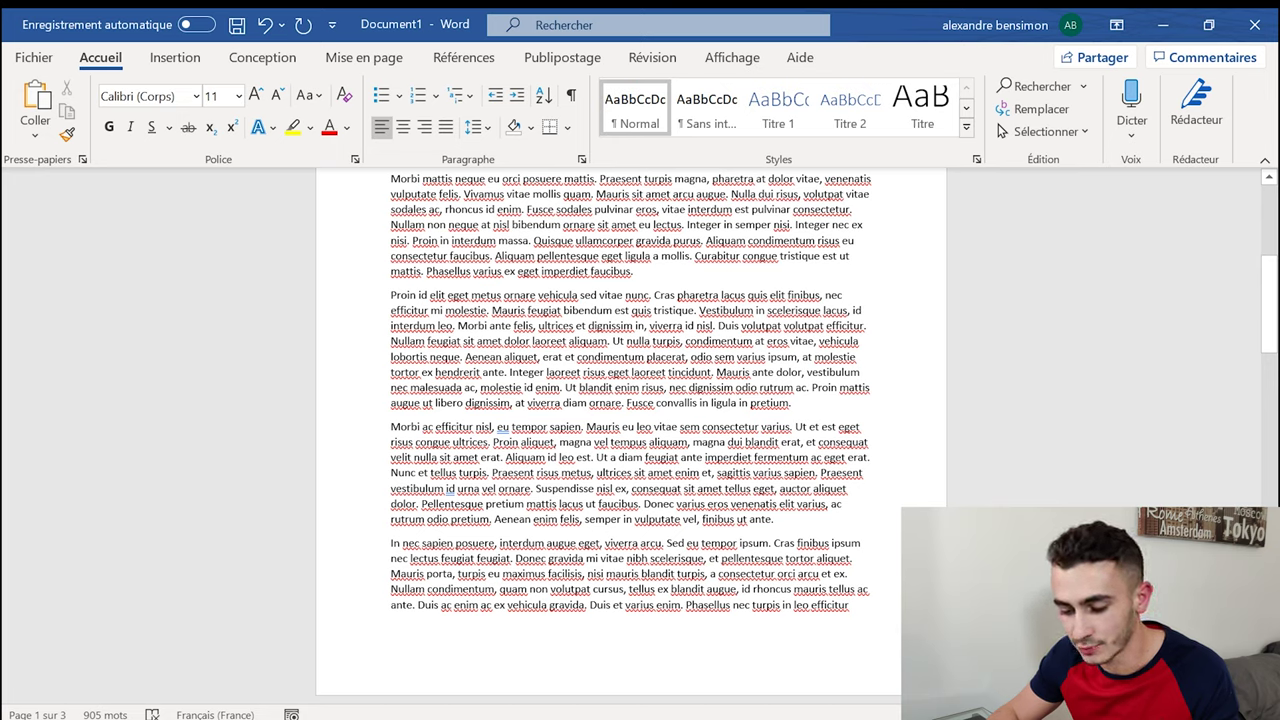
drag(390, 426, 776, 520)
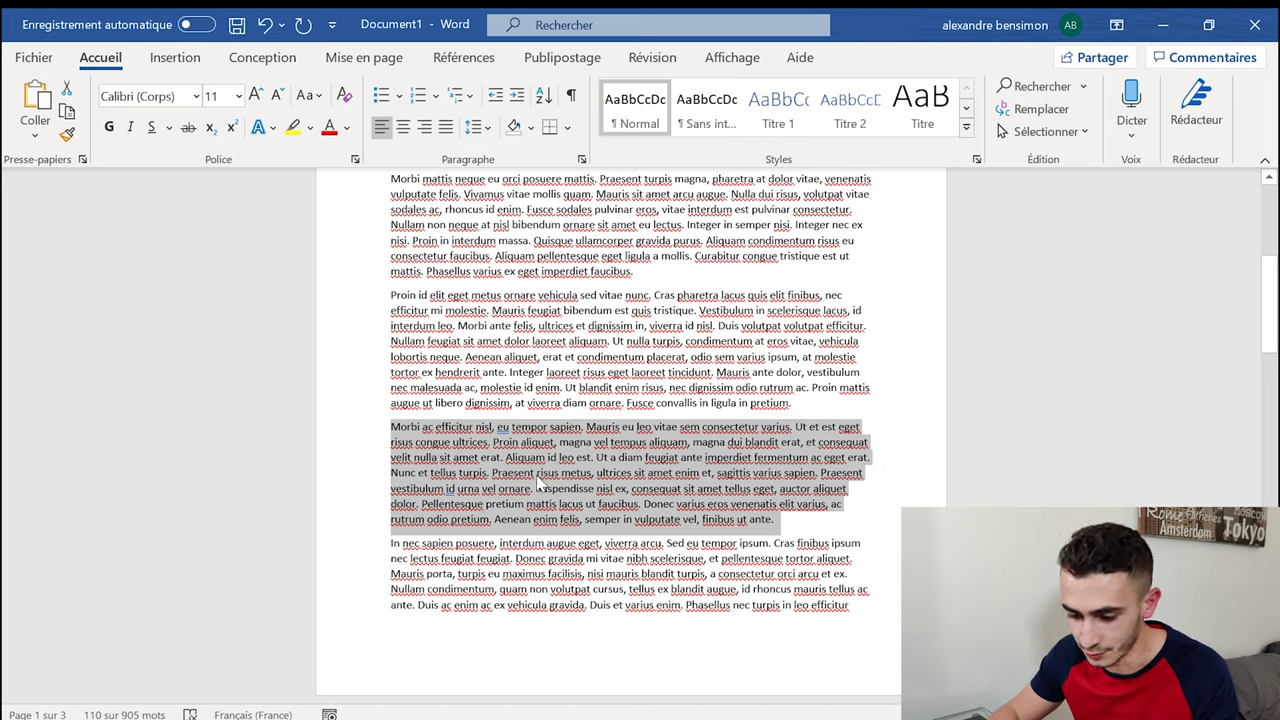
click(309, 98)
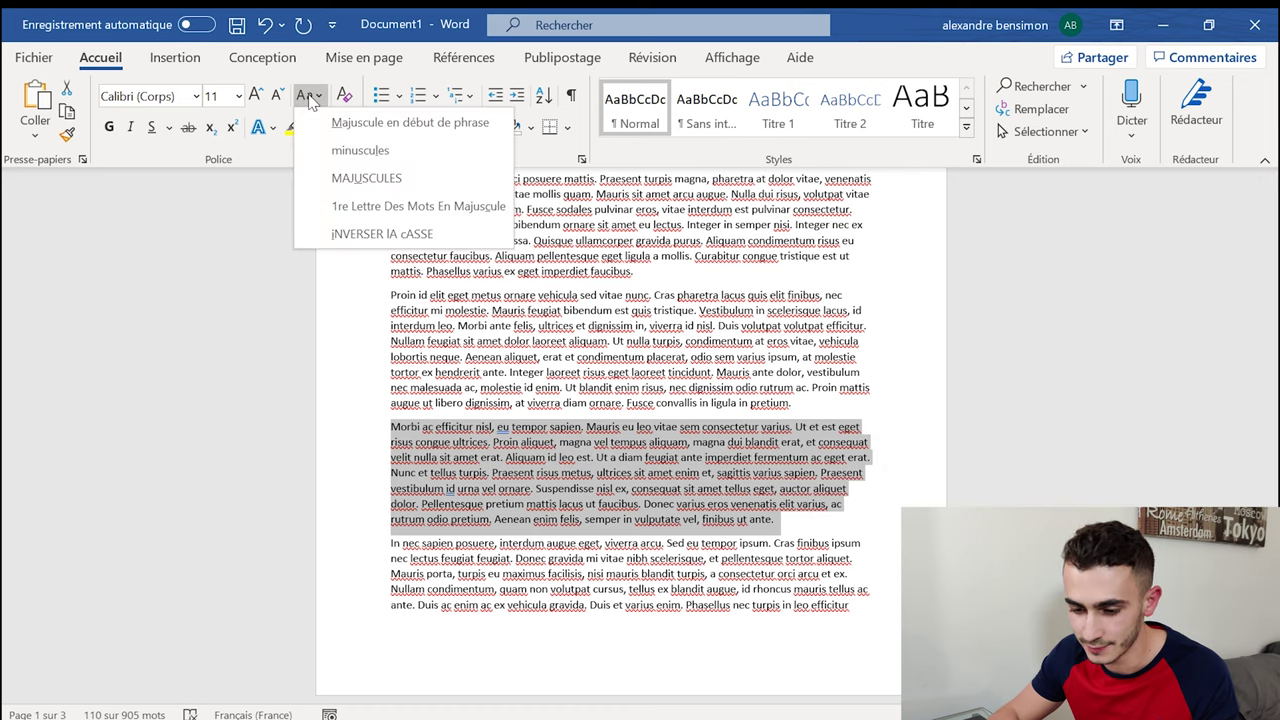
click(397, 185)
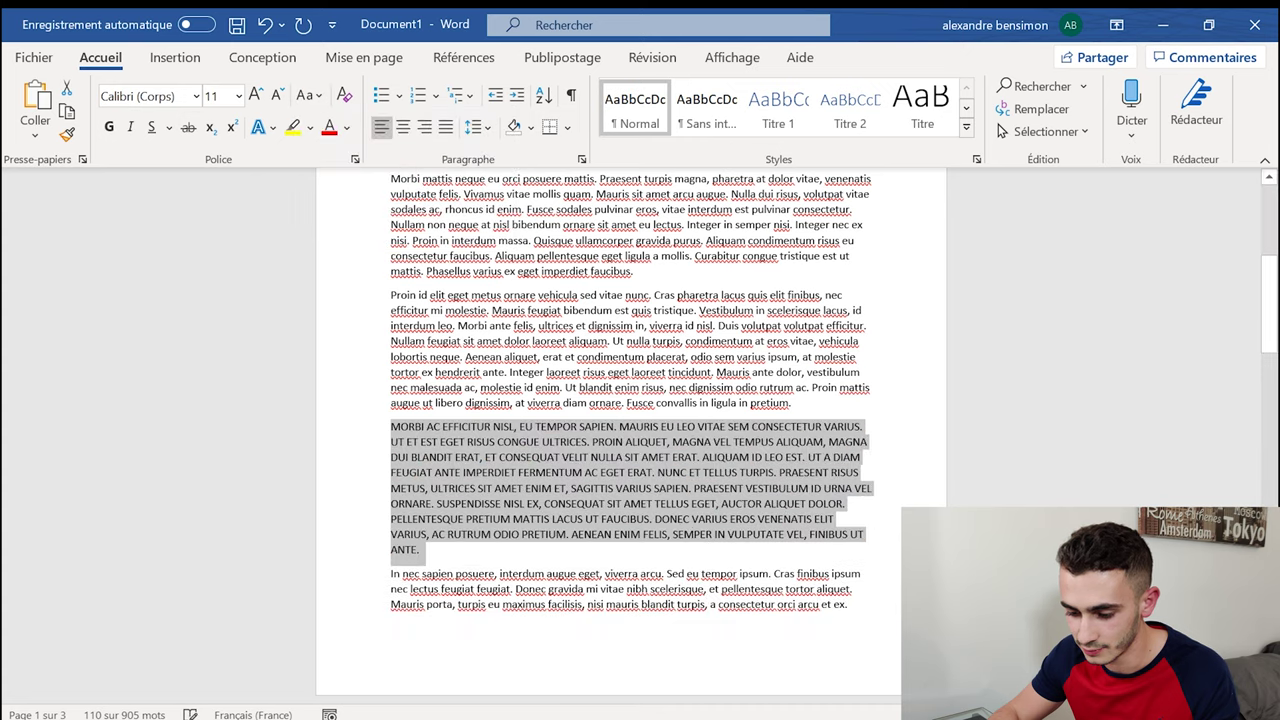
click(697, 536)
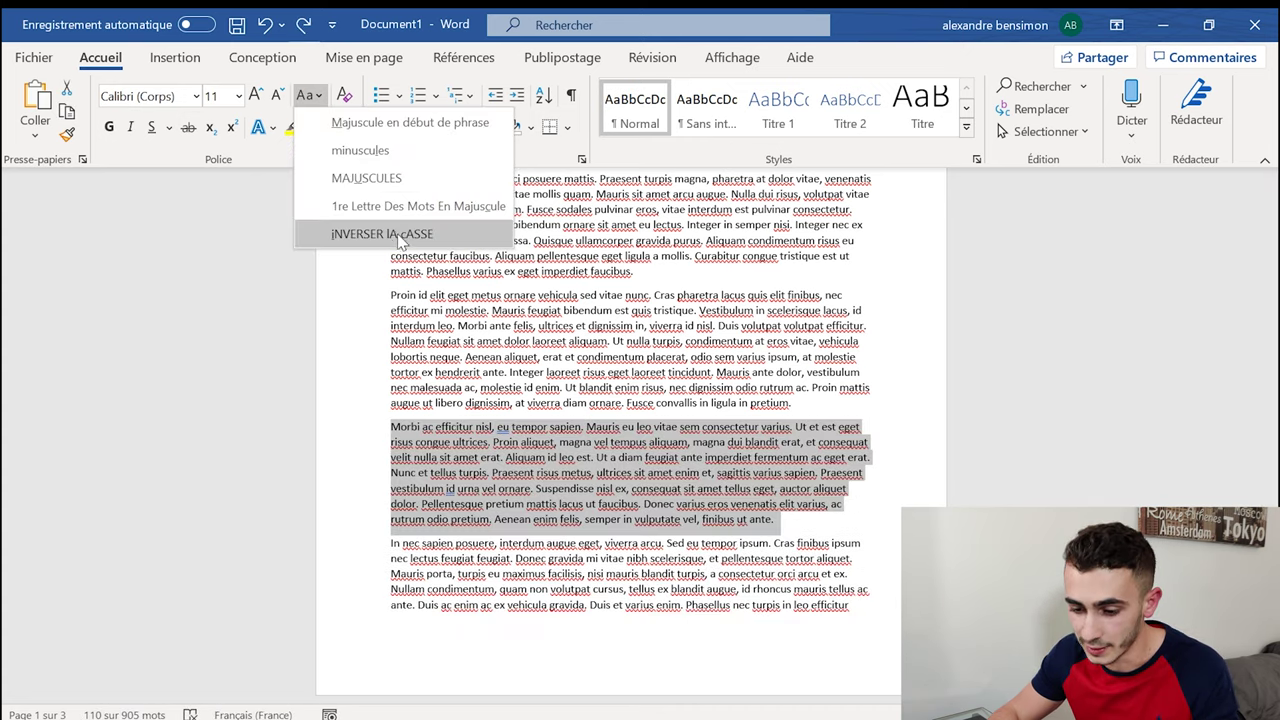
click(395, 208)
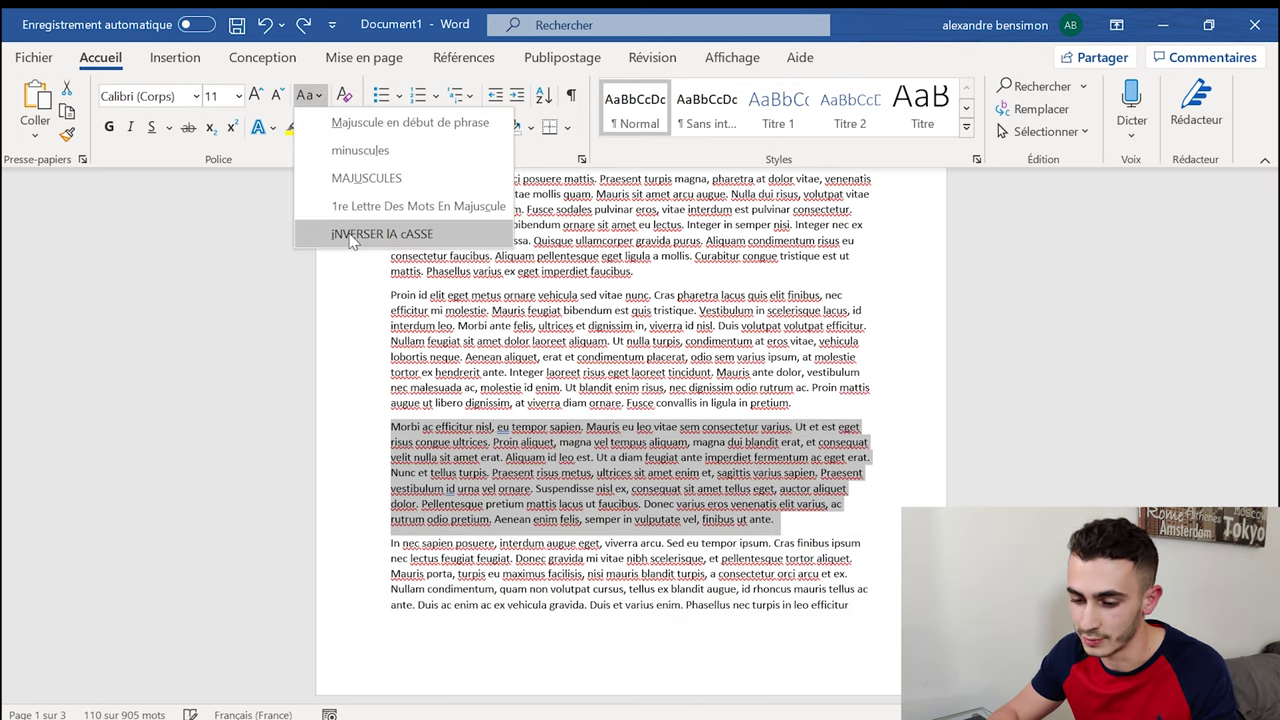
click(362, 150)
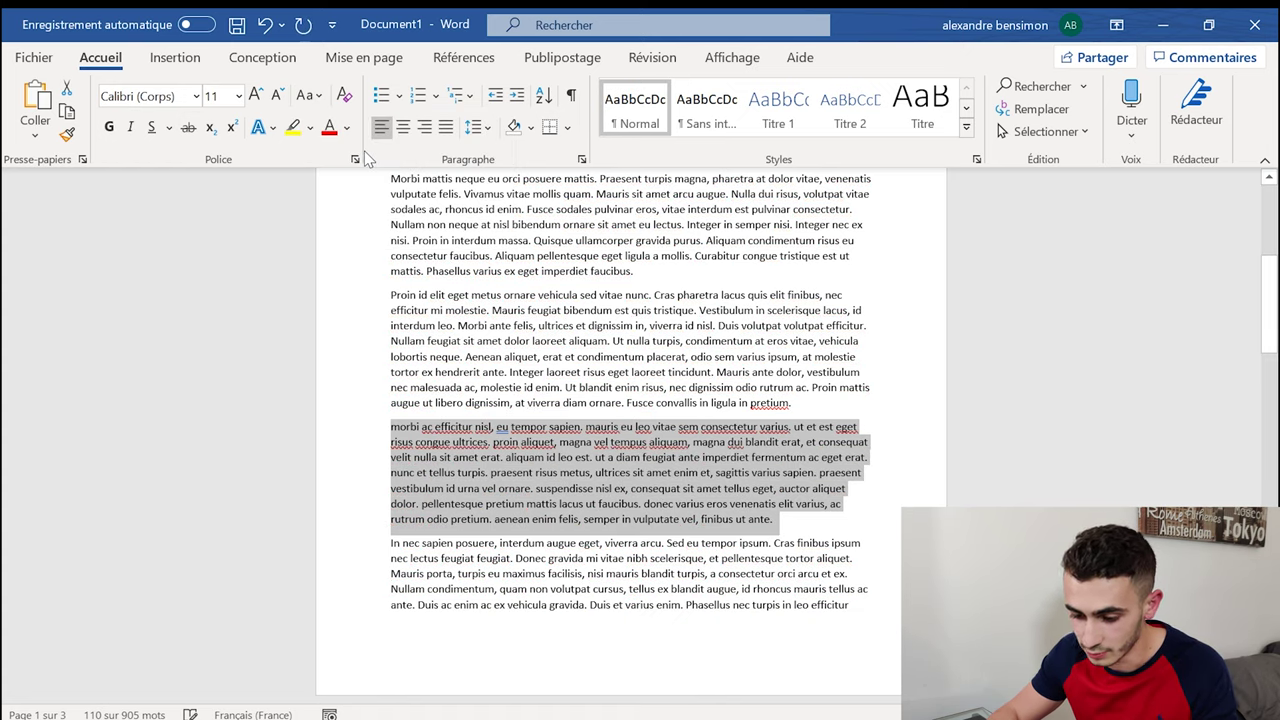
key(ctrl+z)
click(306, 95)
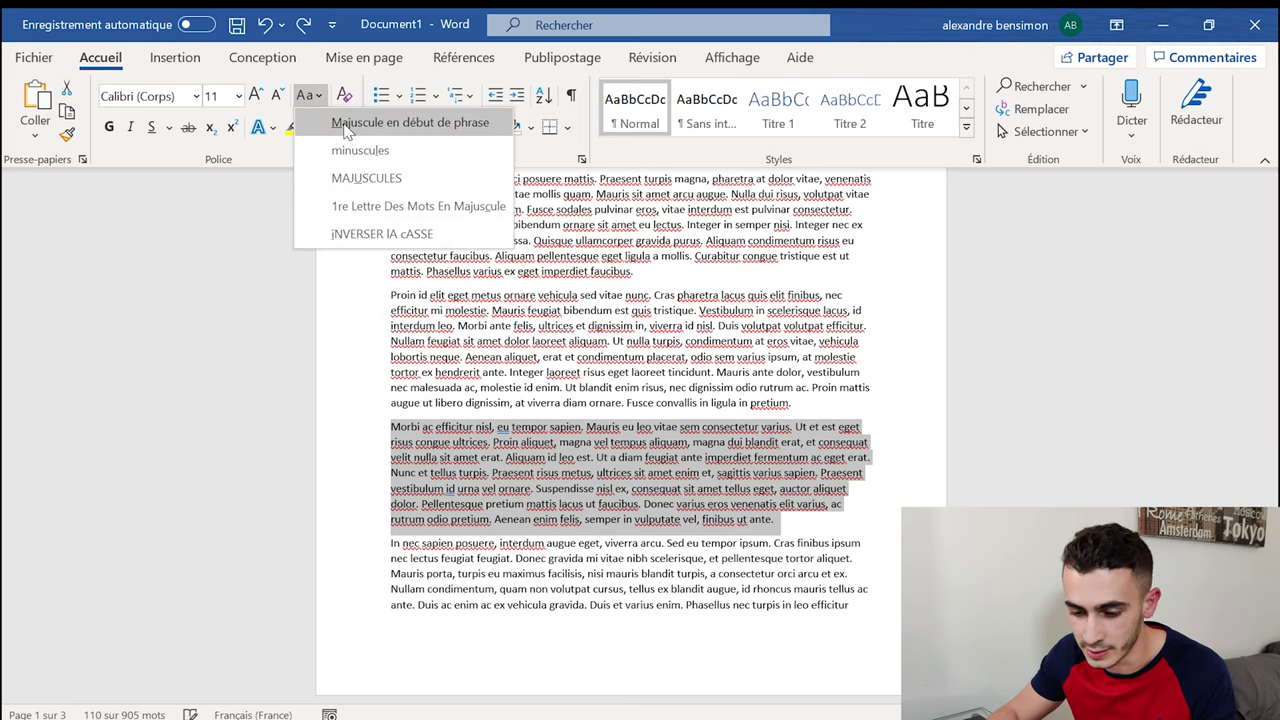
click(345, 131)
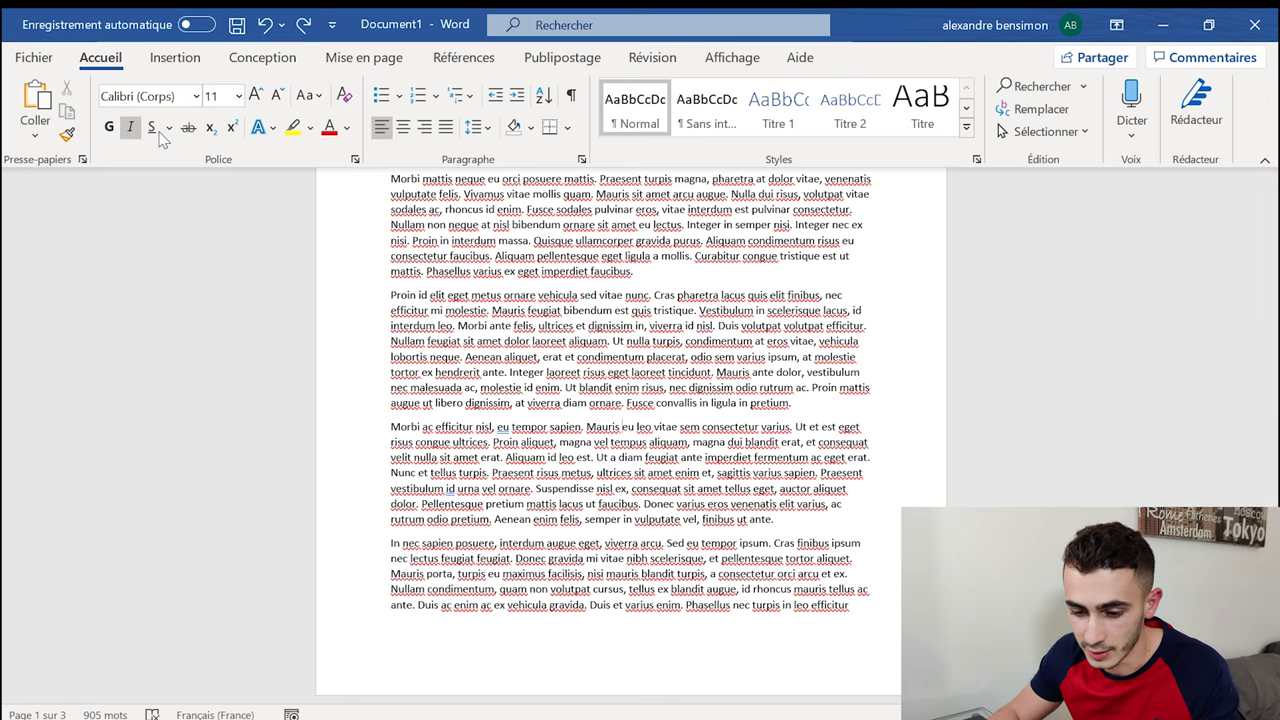
drag(419, 295, 790, 403)
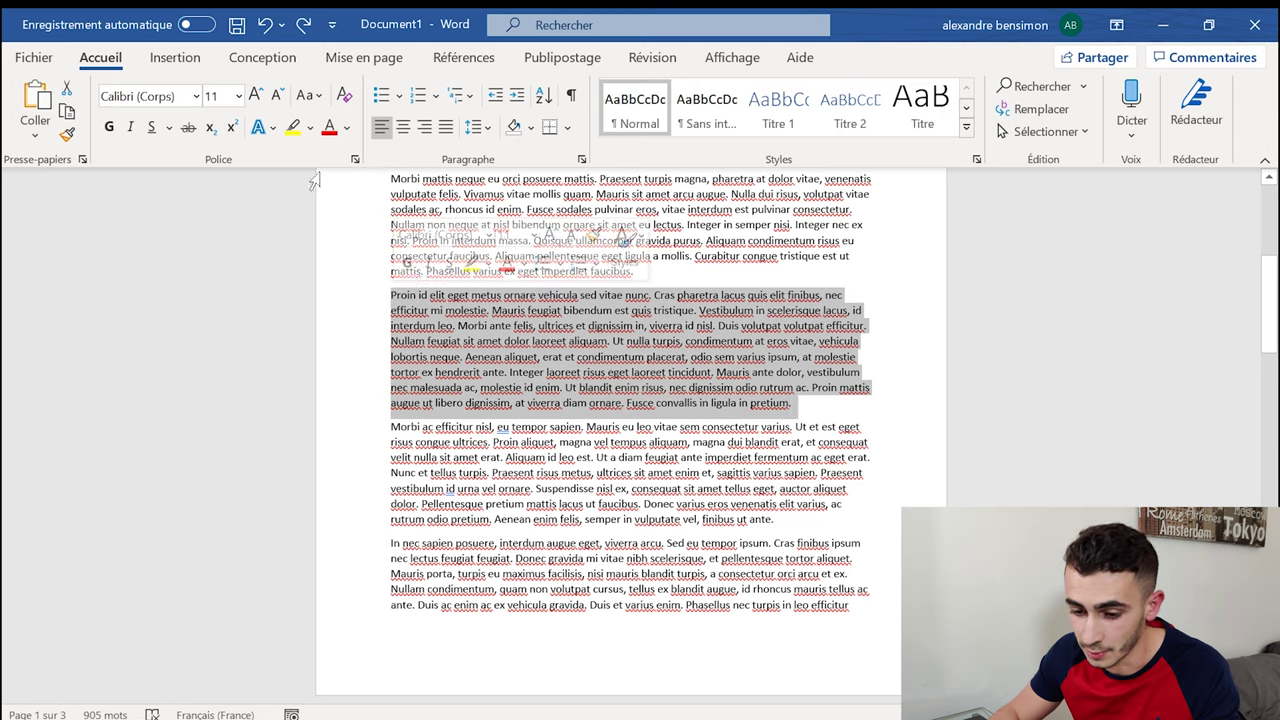
click(196, 96)
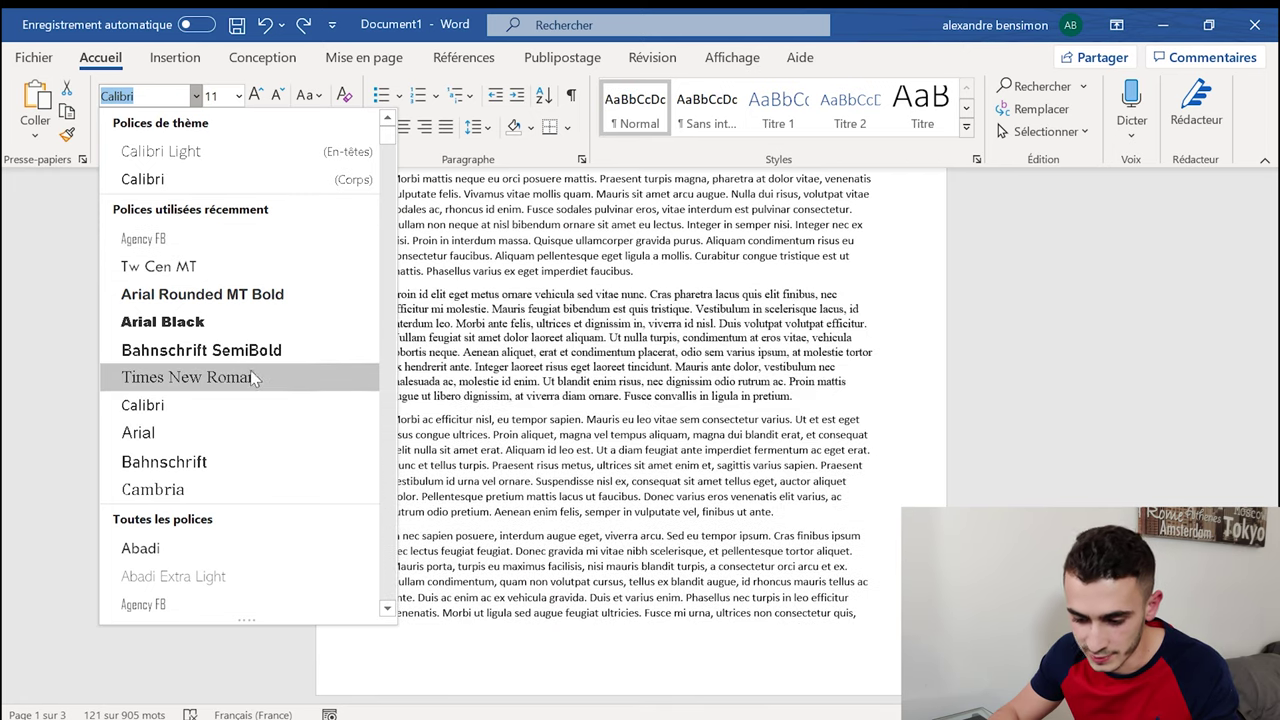
scroll(264, 440, down, 5)
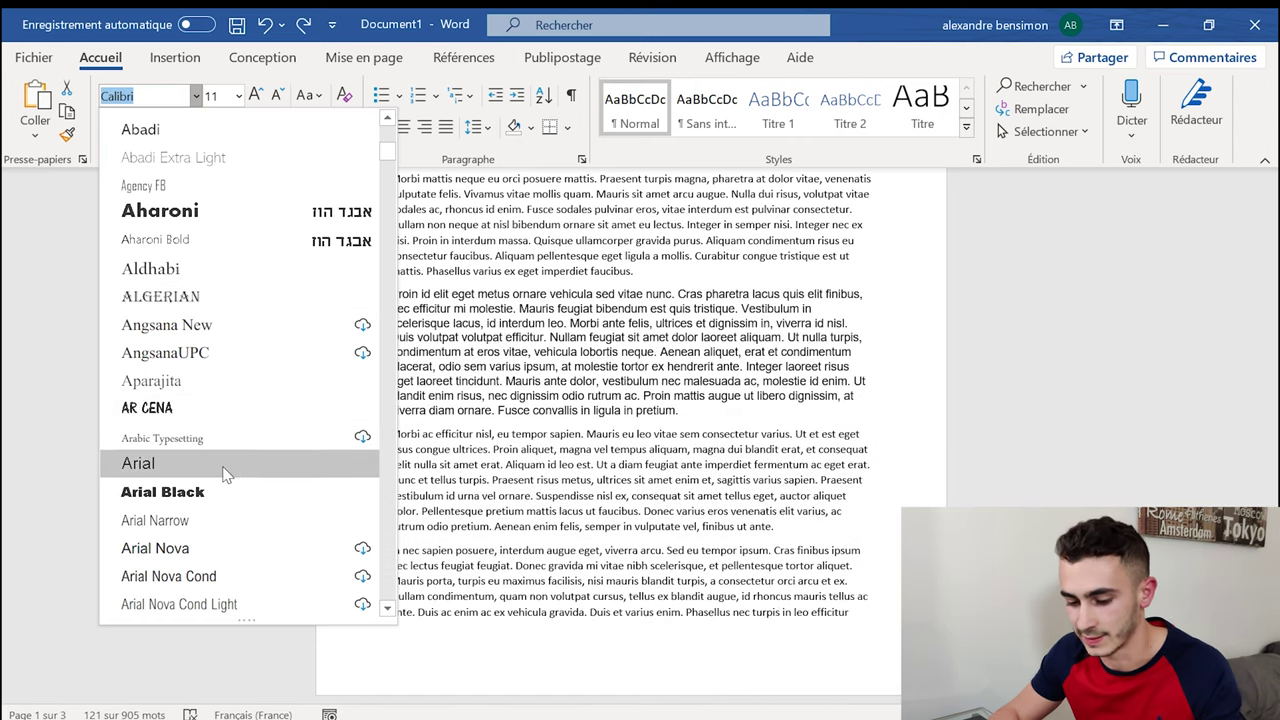
scroll(226, 470, down, 5)
scroll(226, 475, down, 4)
scroll(240, 480, down, 2)
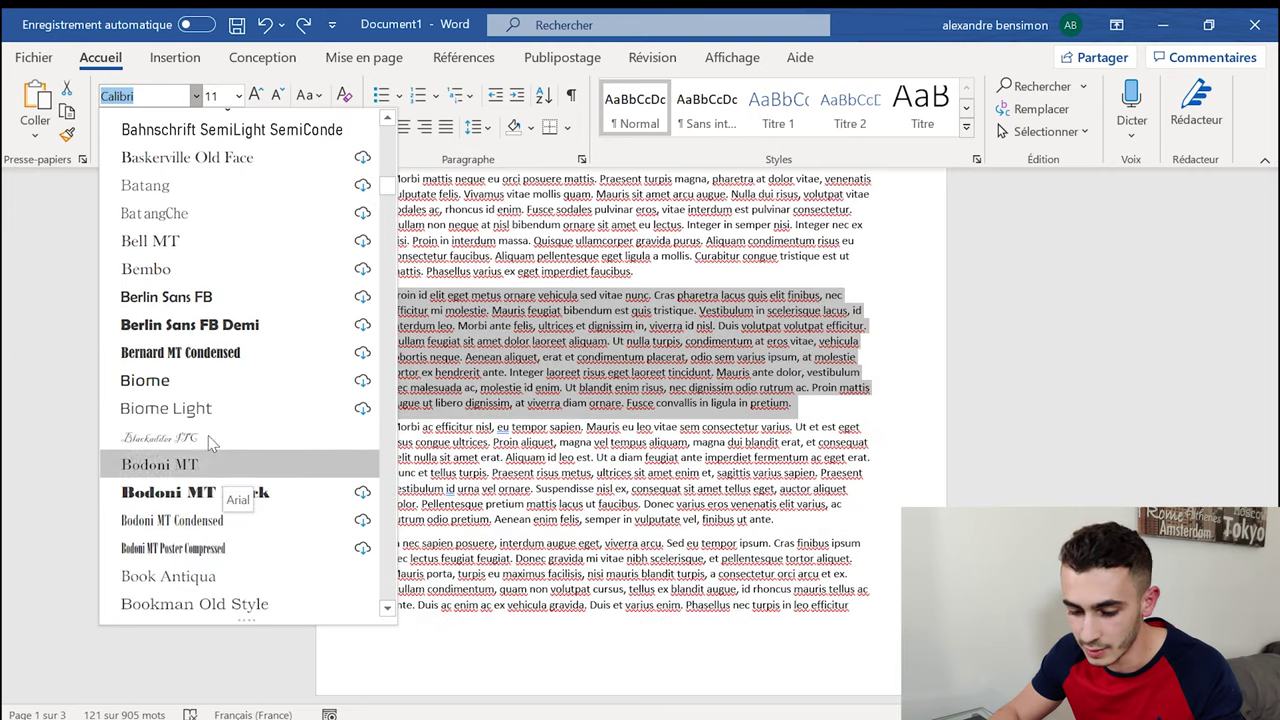
click(214, 443)
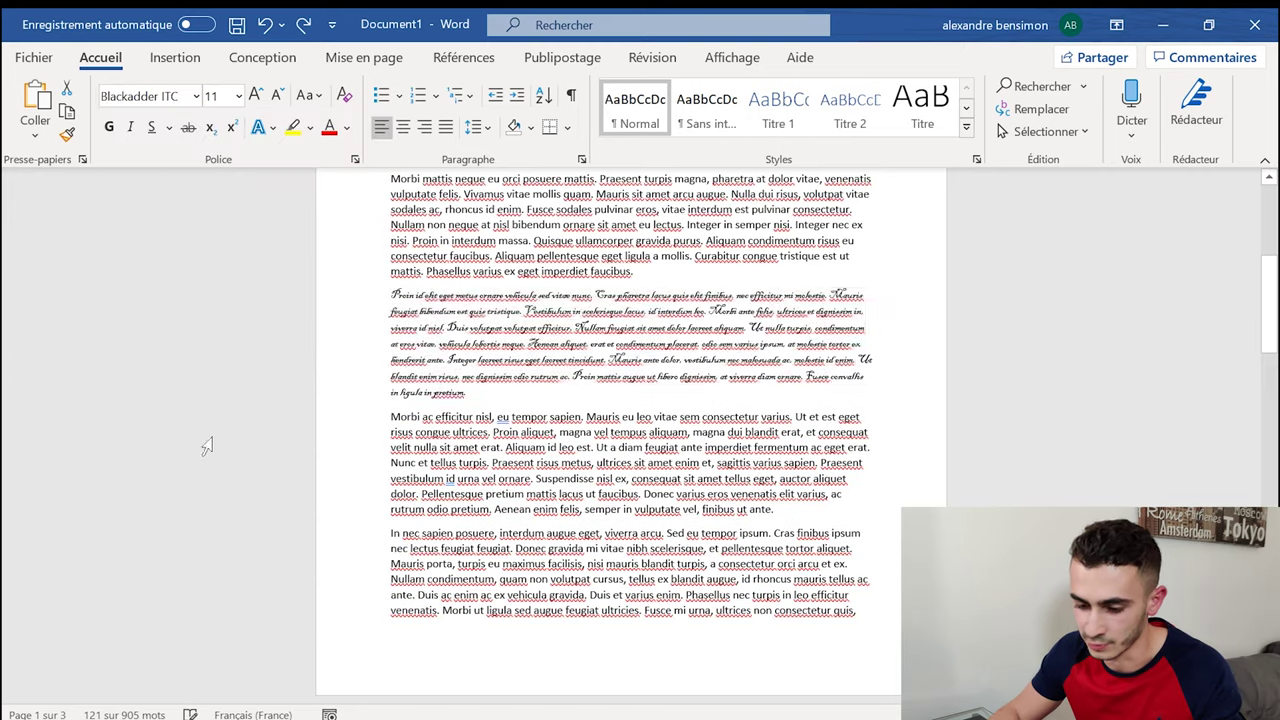
key(ctrl+shift+period)
key(ctrl+shift+period)
key(ctrl+shift+period)
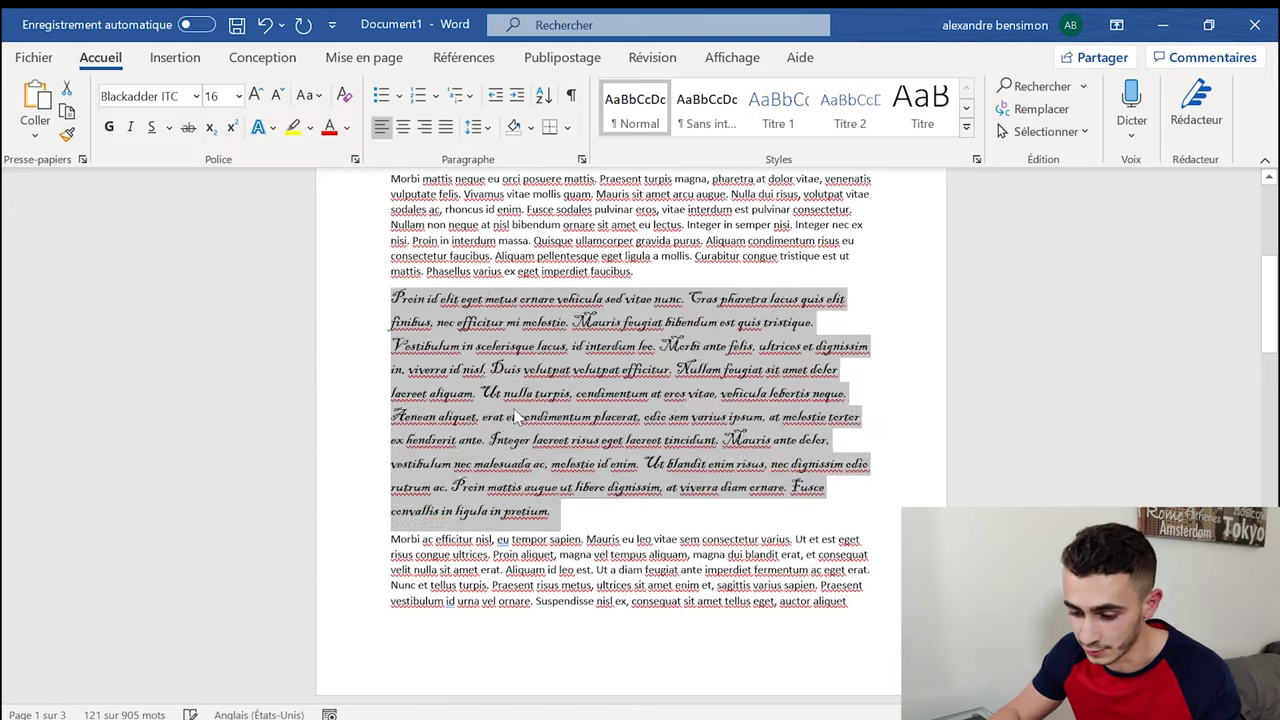
key(ctrl+shift+period)
key(Right)
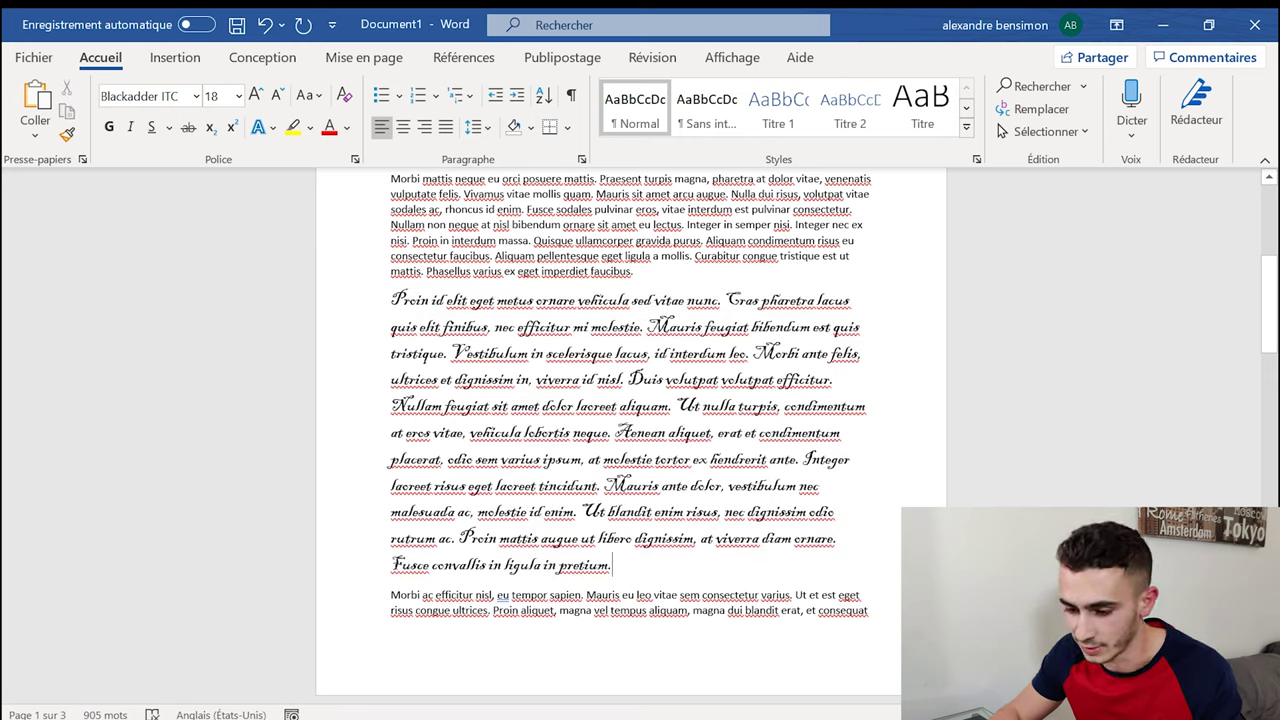
drag(612, 565, 390, 296)
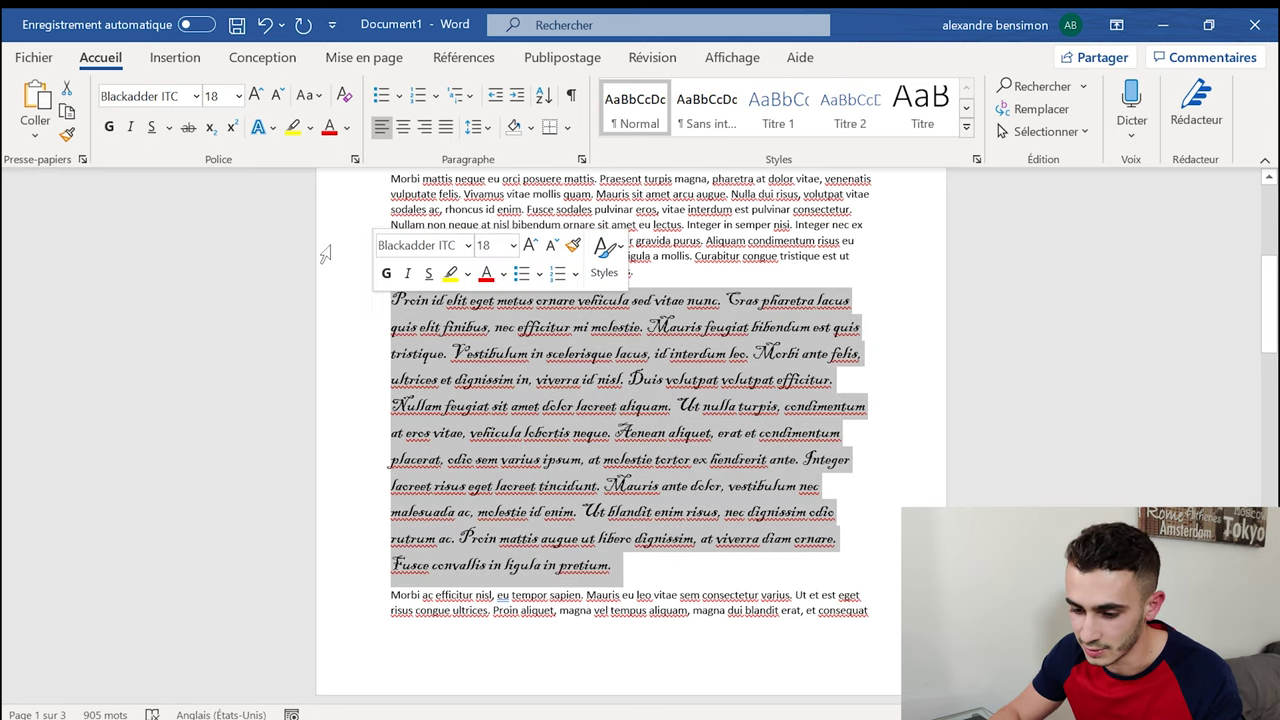
click(344, 95)
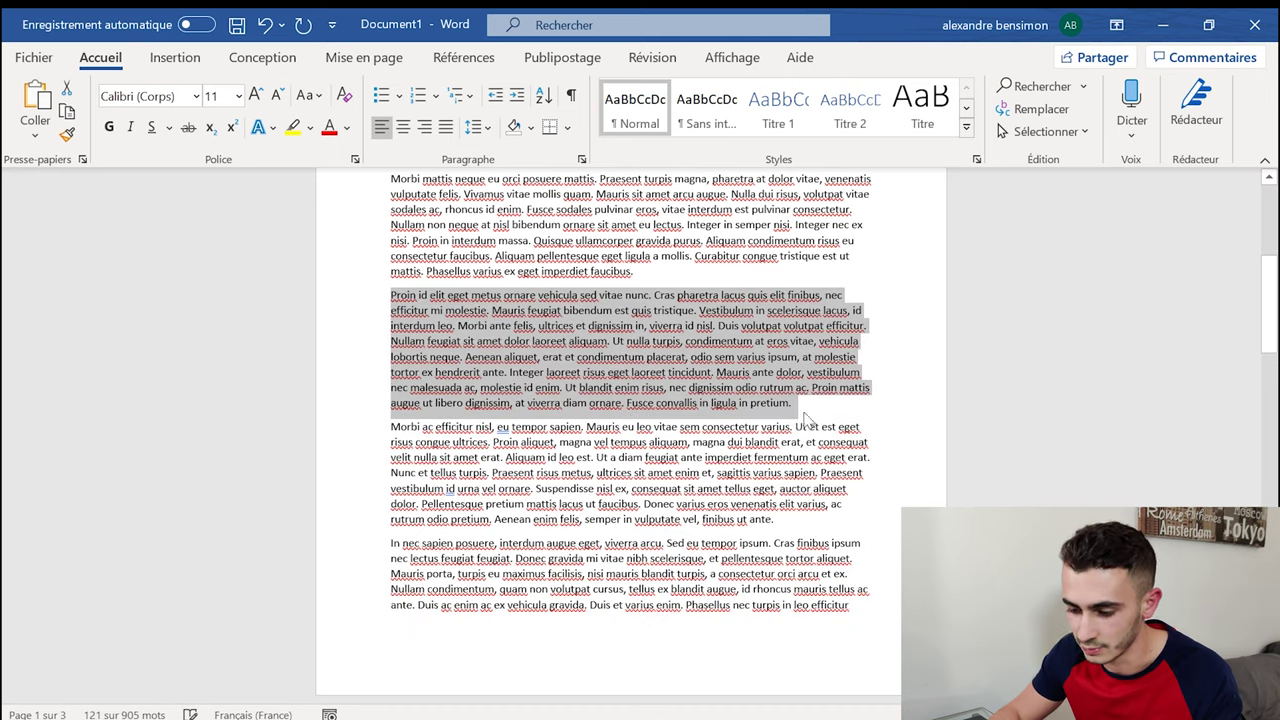
key(Right)
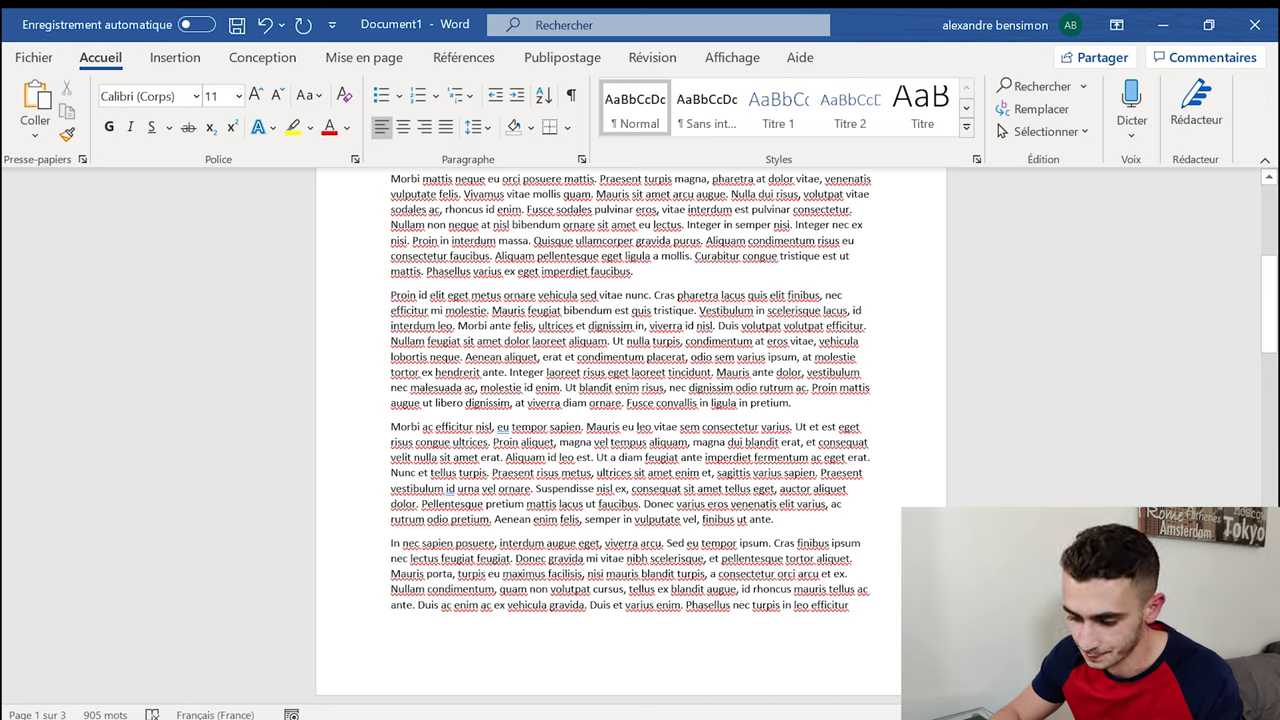
triple_click(600, 300)
click(348, 131)
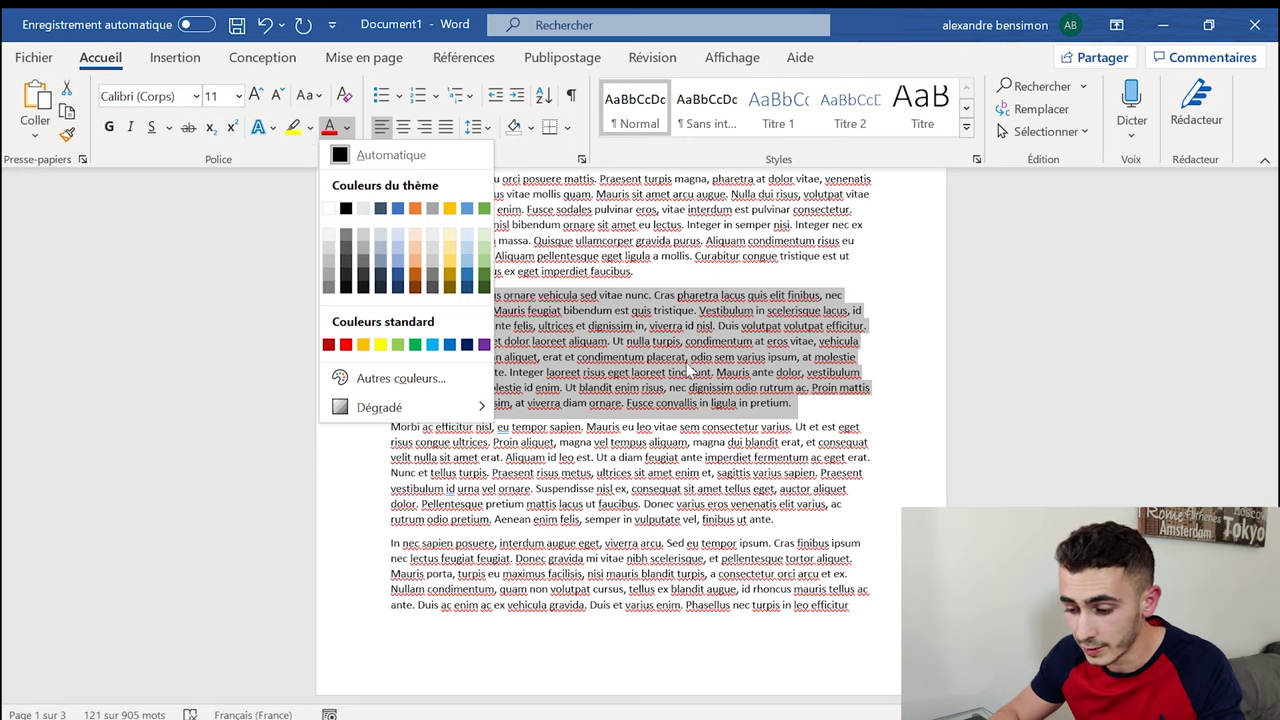
click(852, 392)
click(790, 403)
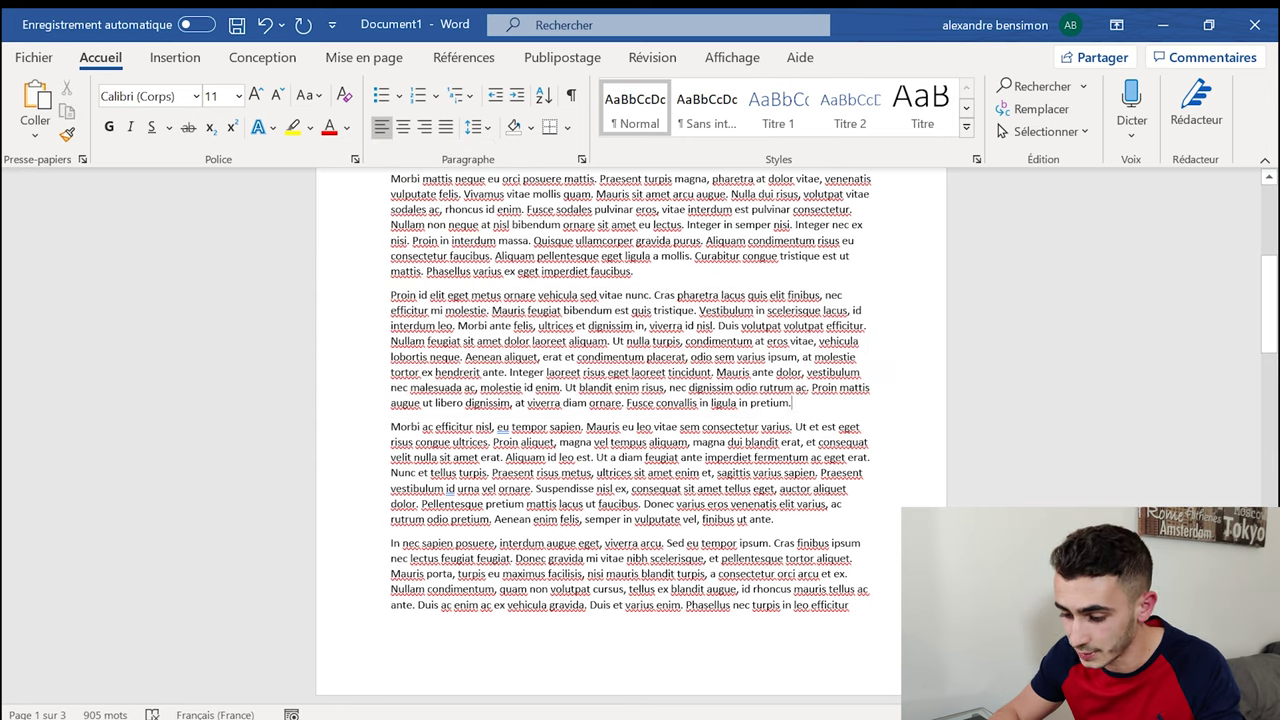
drag(790, 403, 716, 372)
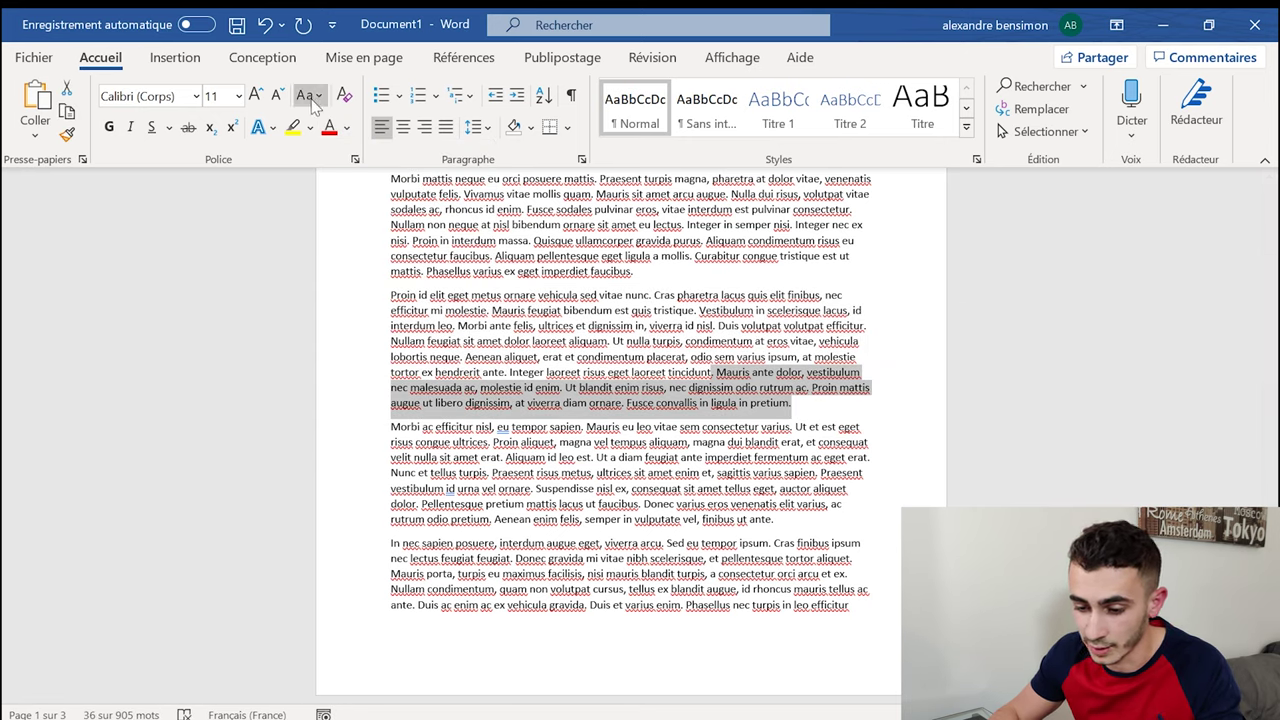
Step: Try a yellow highlight on the passage, undo it, and add blank lines after 'pretium.'
click(310, 127)
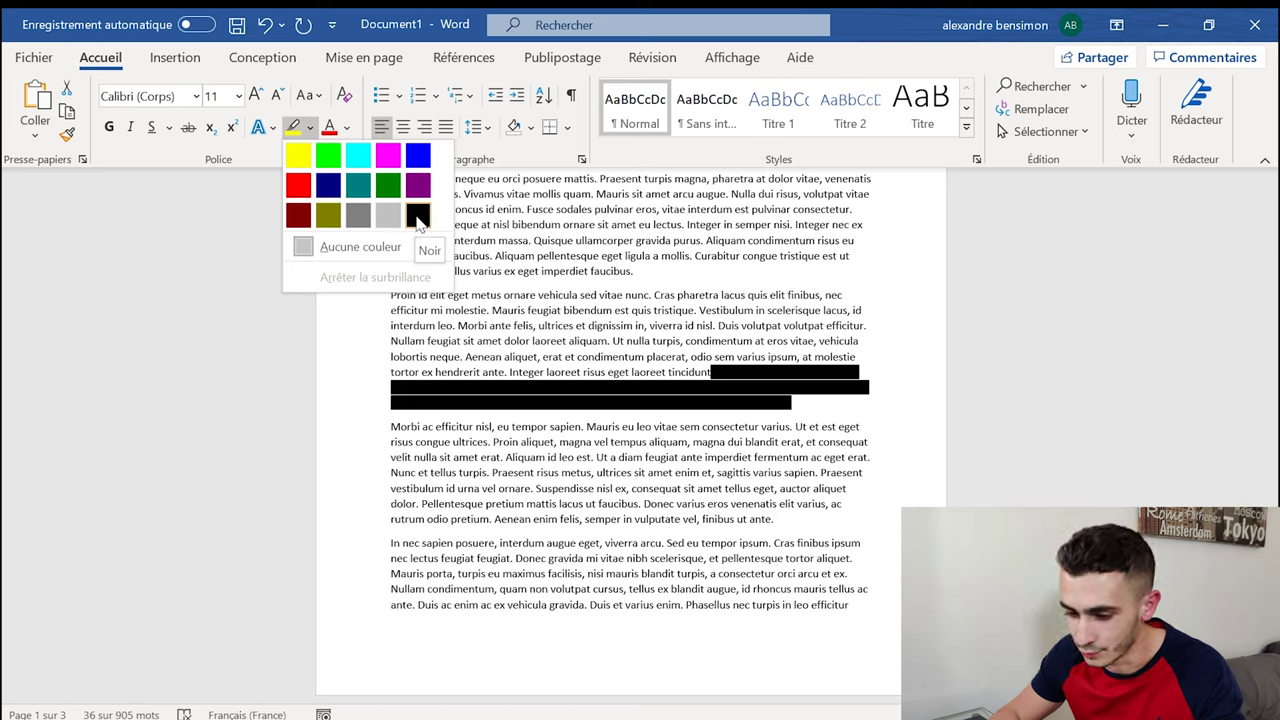
click(296, 157)
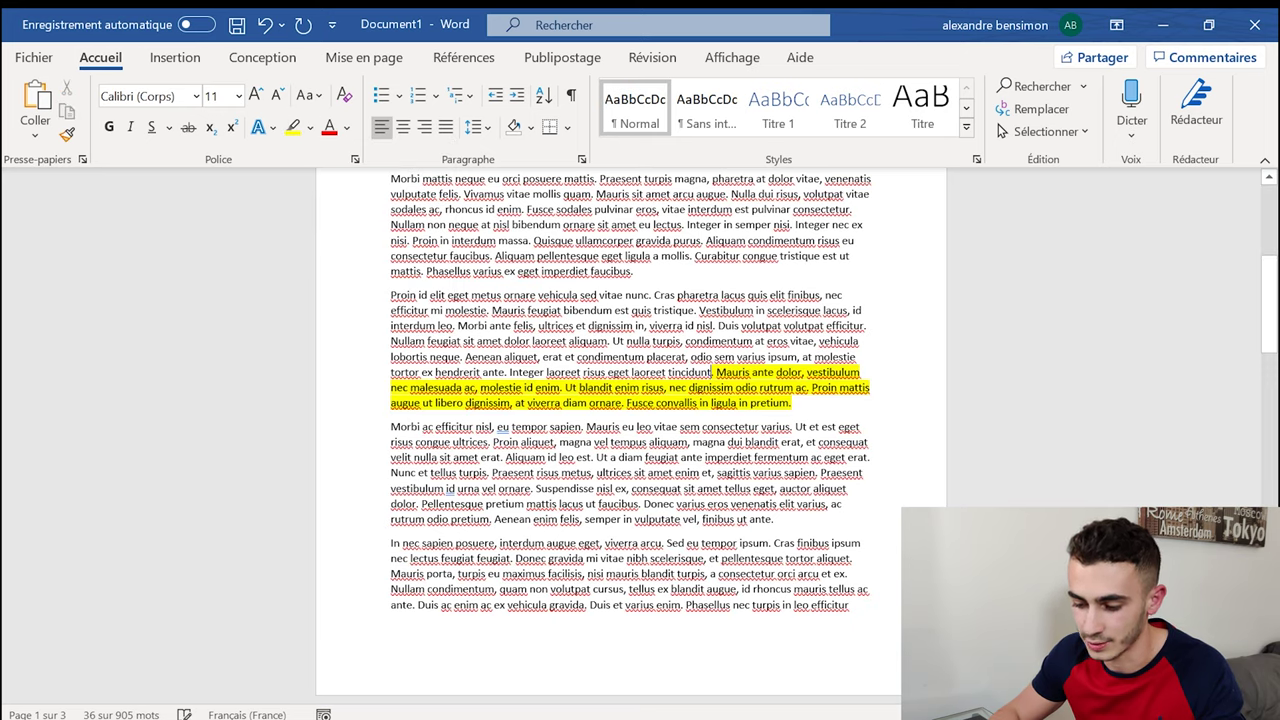
key(ctrl+z)
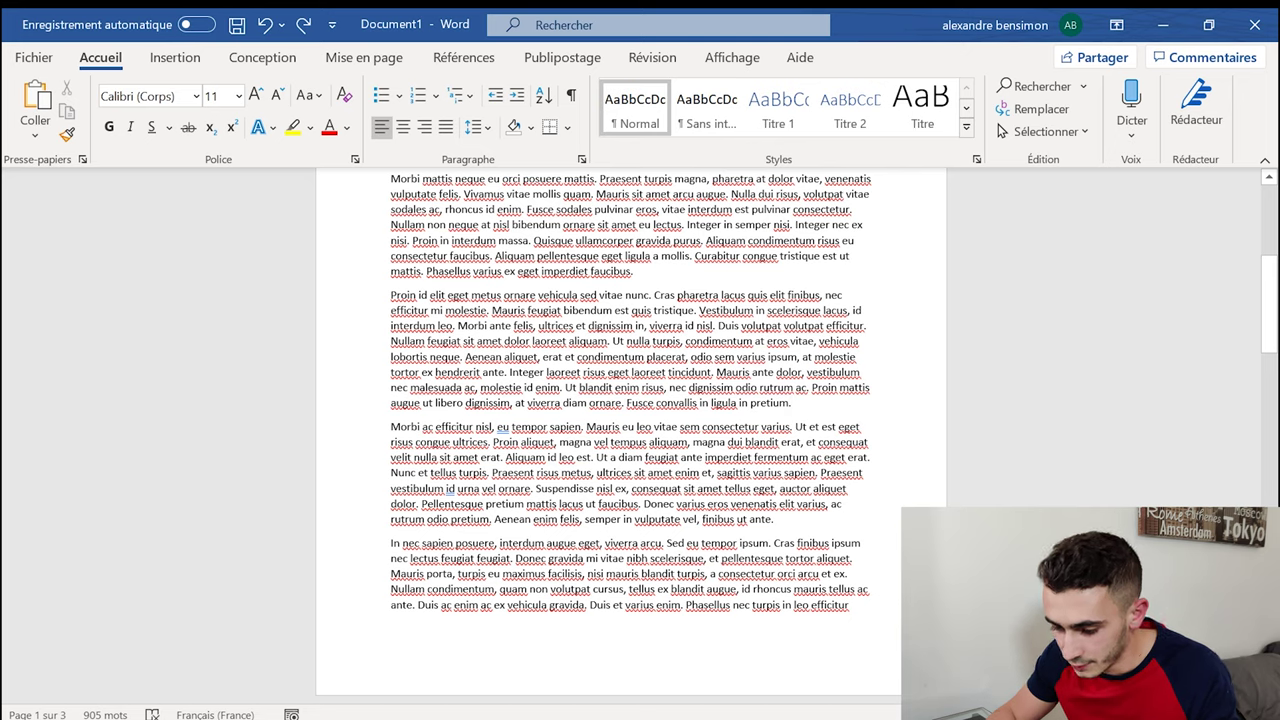
key(Return)
key(Return)
key(Return)
key(Return)
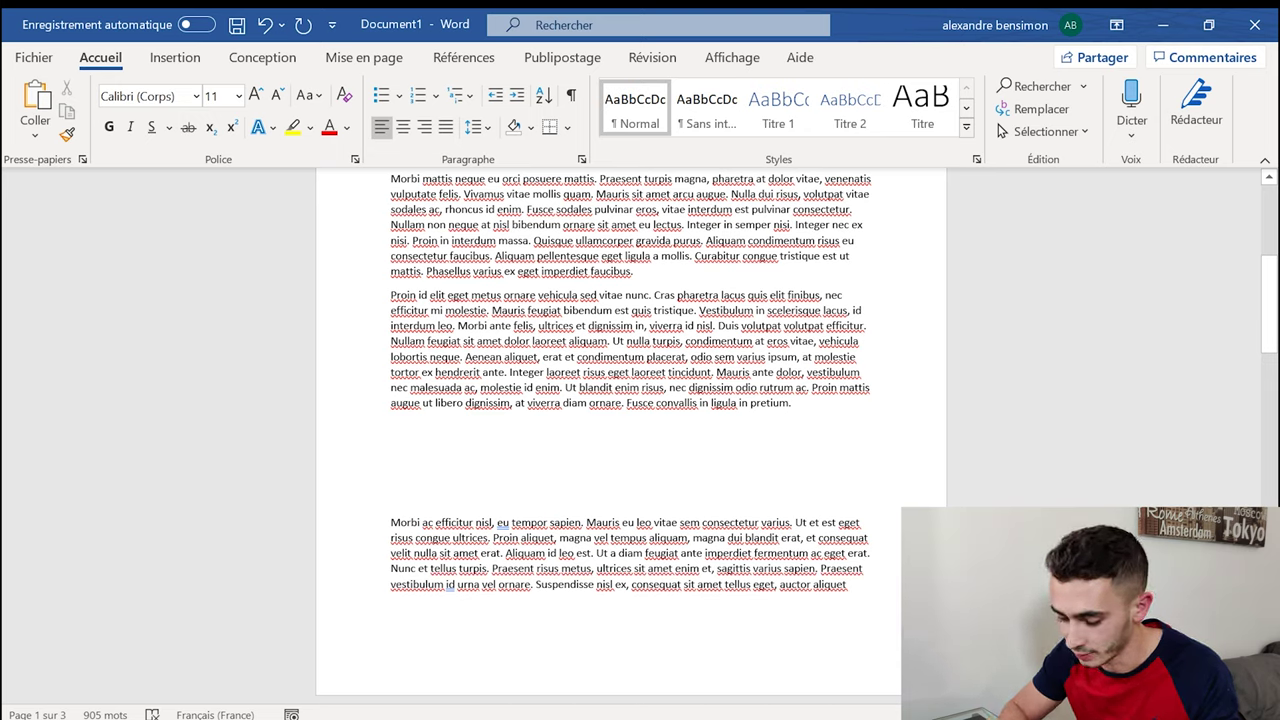
text(Alex)
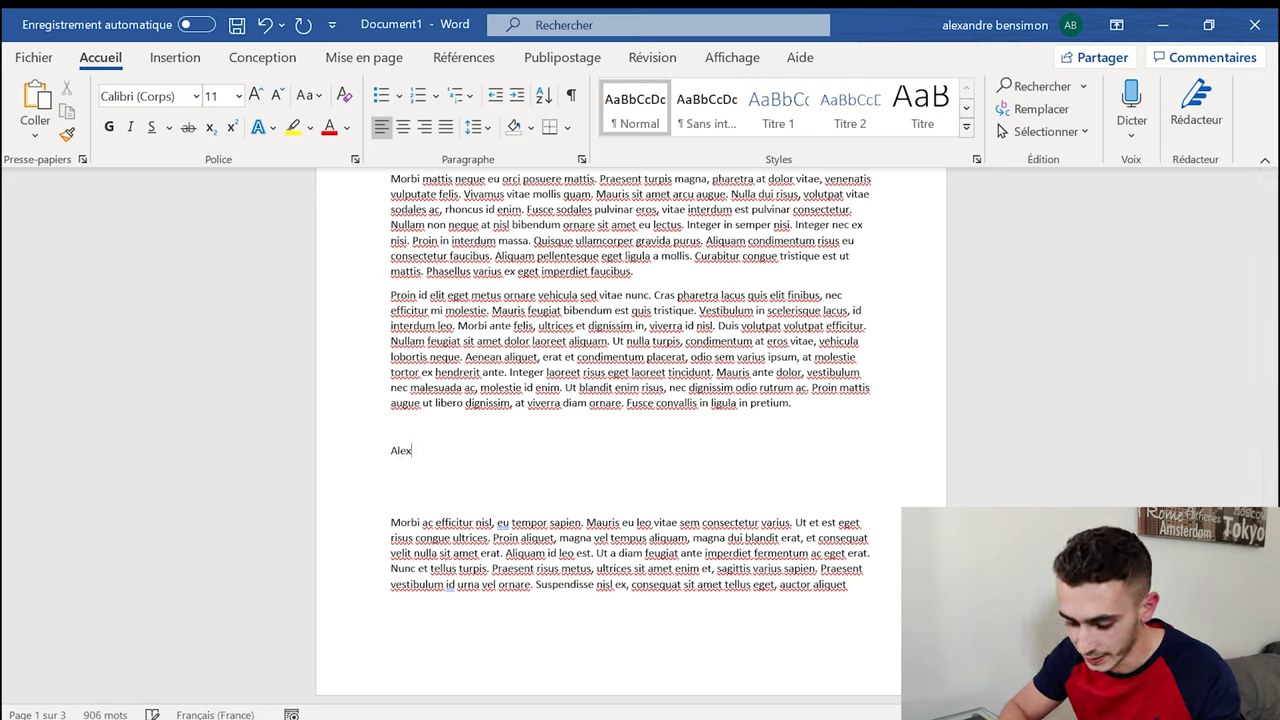
text(andre)
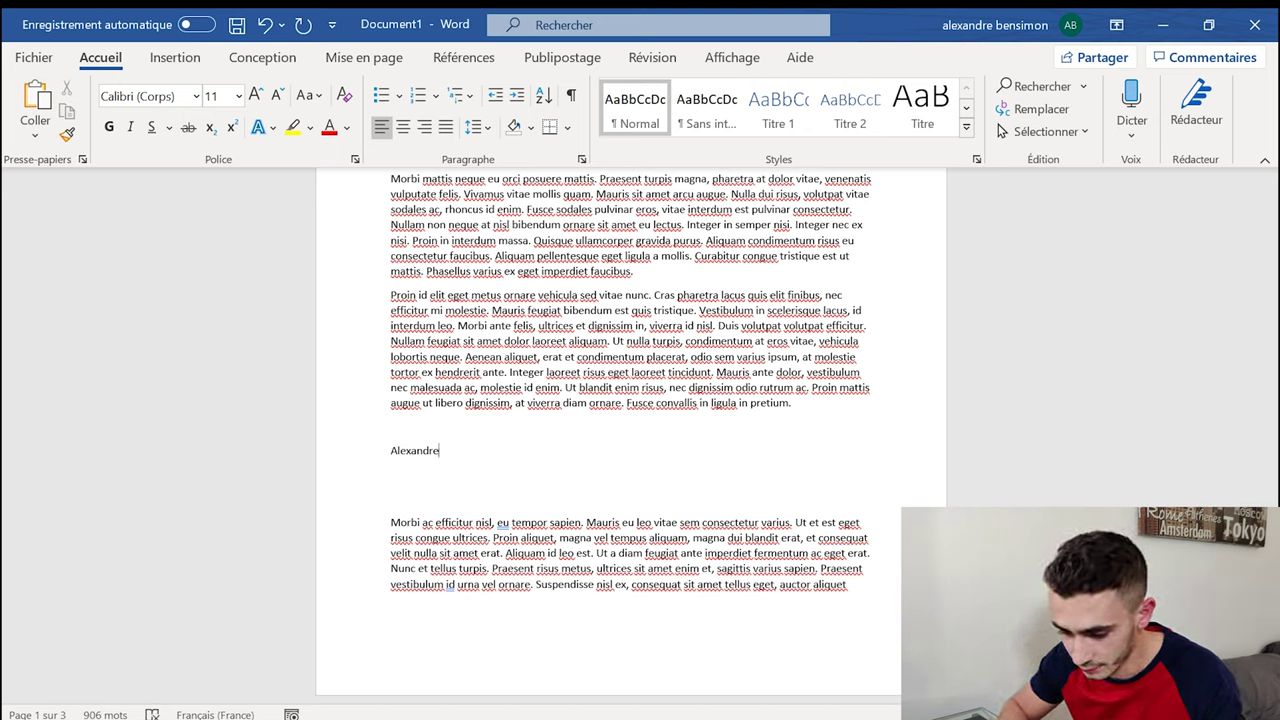
key(shift+Left)
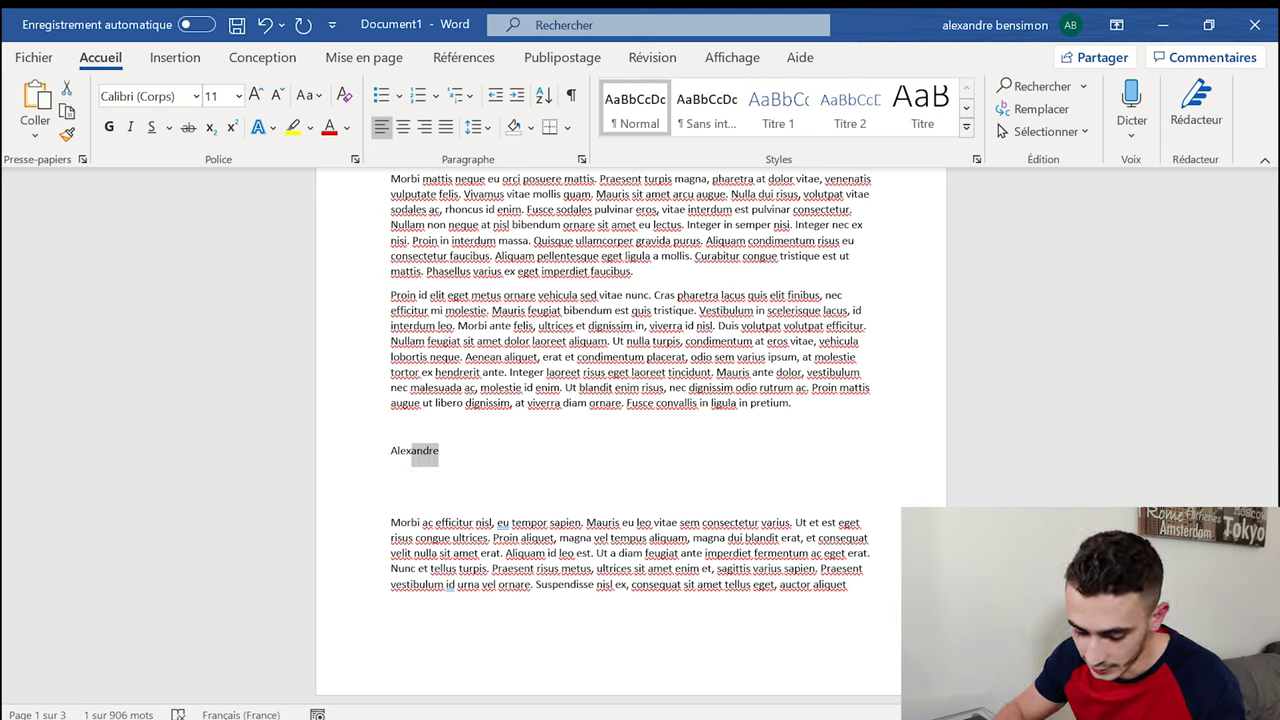
key(ctrl+equal)
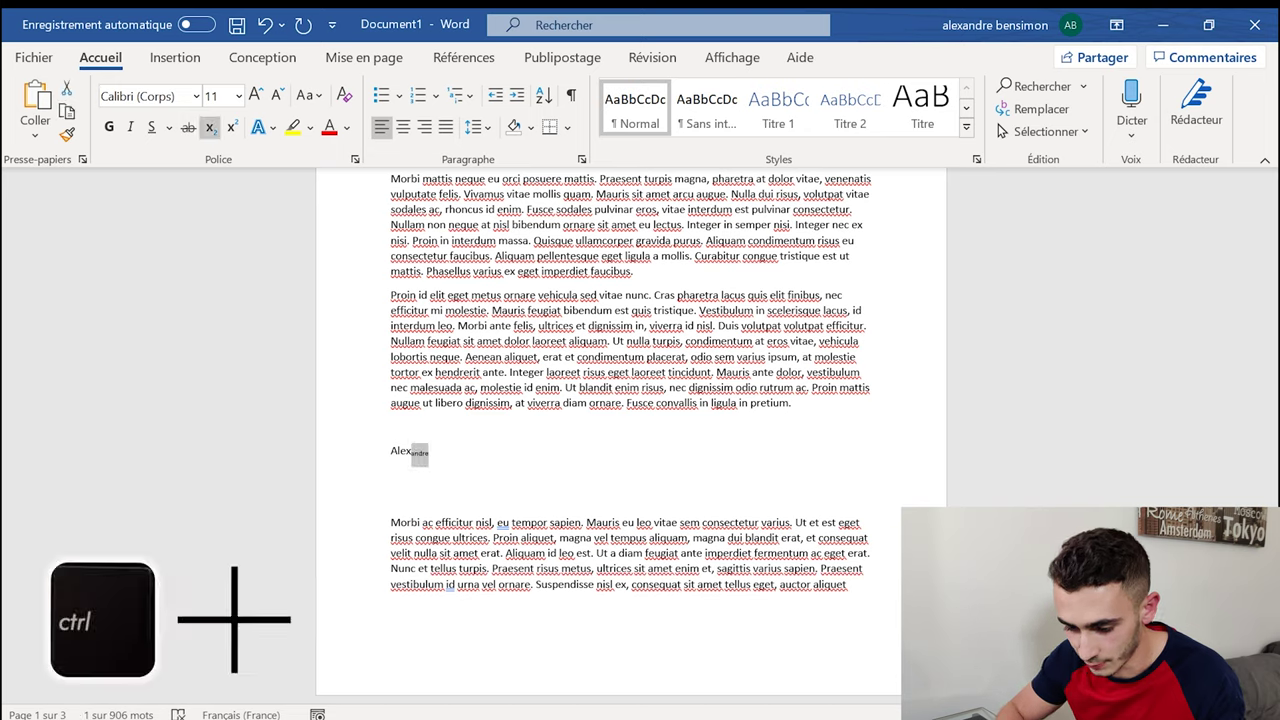
key(ctrl+shift+equal)
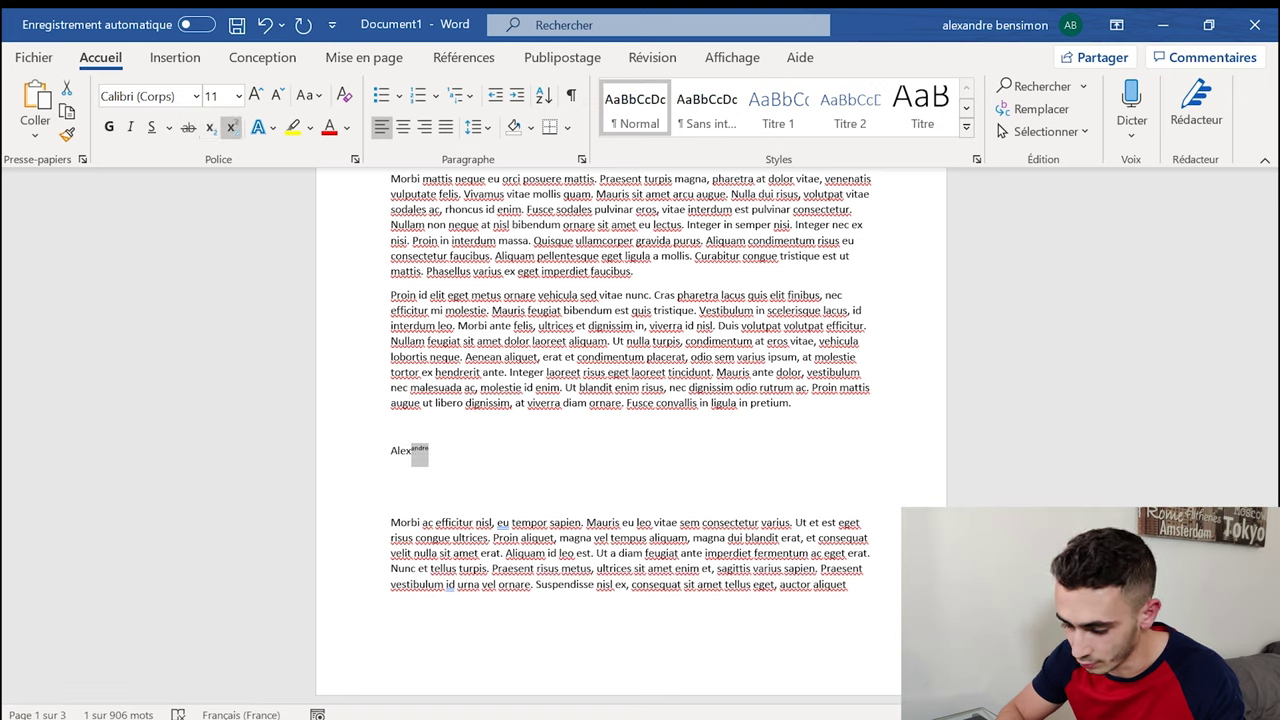
key(ctrl+shift+equal)
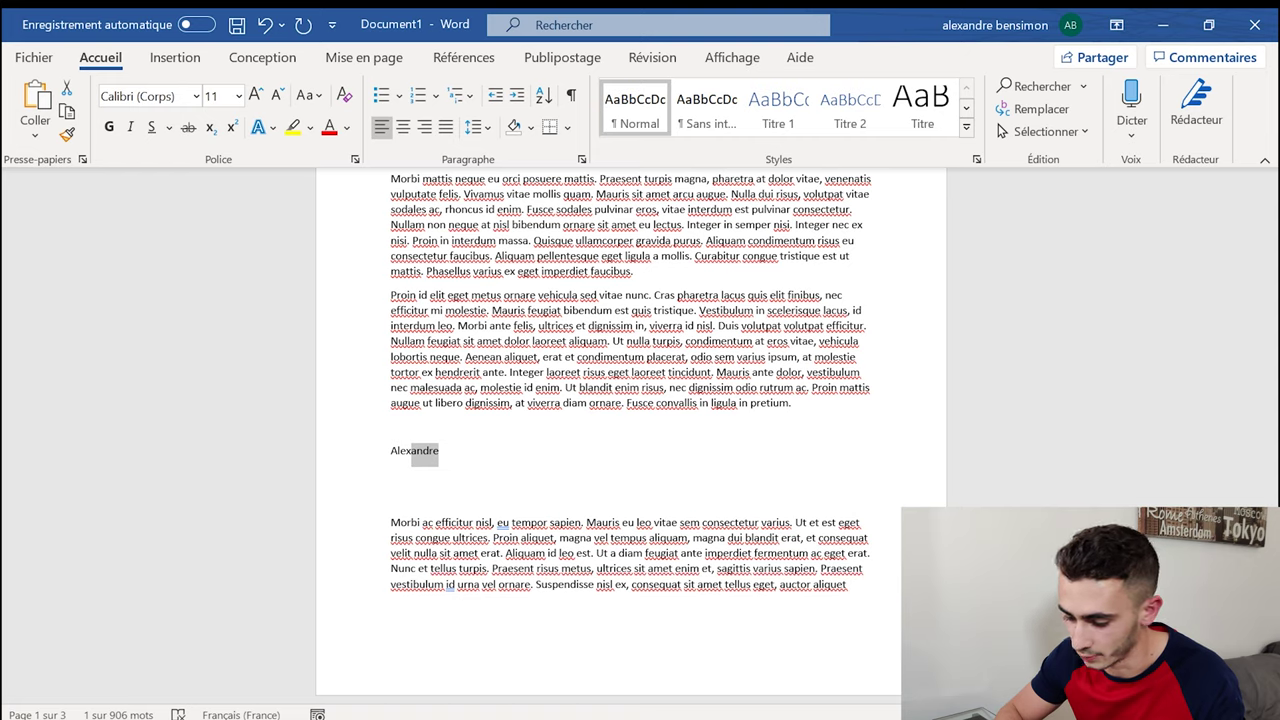
key(ctrl+equal)
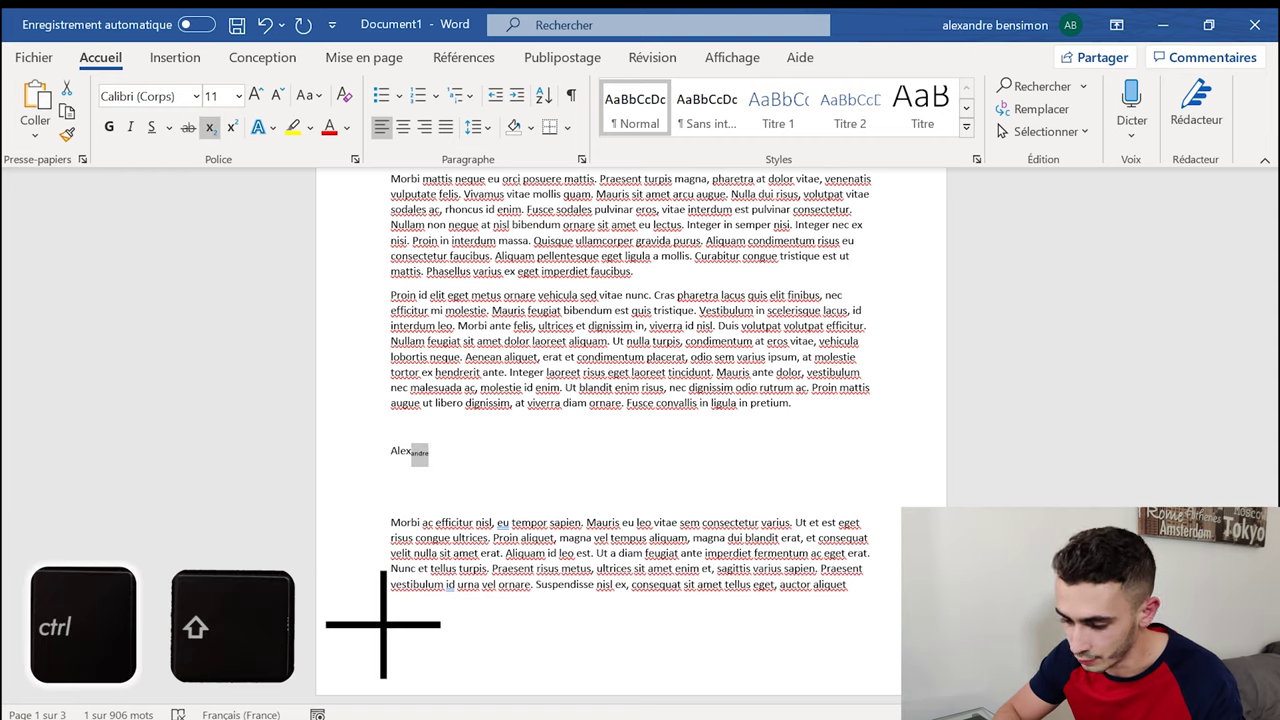
key(ctrl+shift+equal)
key(Right)
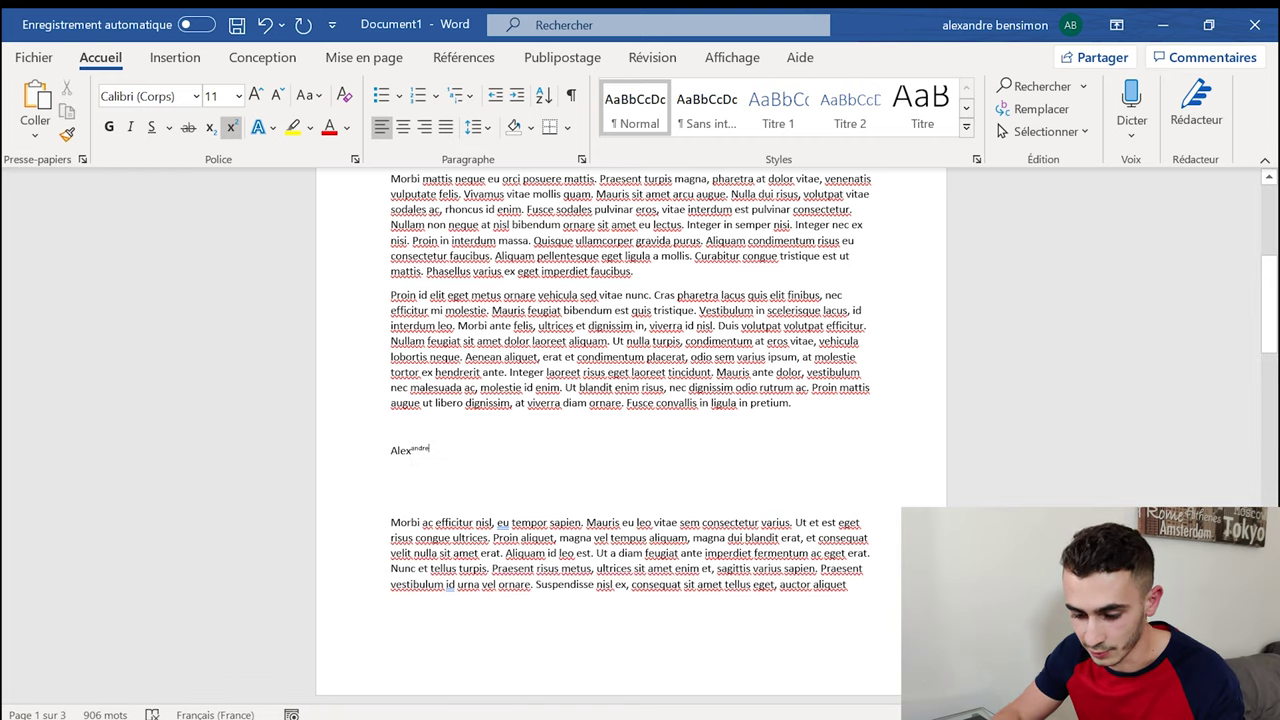
key(ctrl+z)
key(ctrl+z)
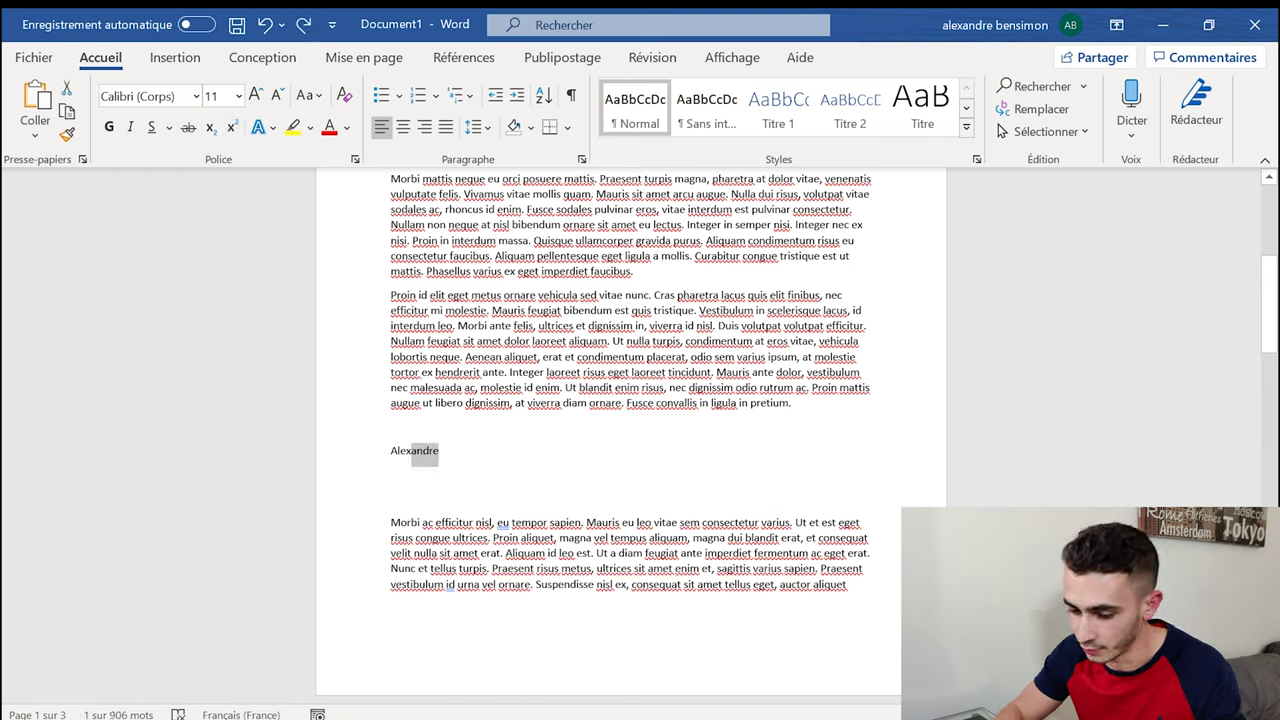
key(BackSpace)
key(BackSpace)
key(BackSpace)
key(BackSpace)
Step: Type 524 on the blank line and raise the final 4 to superscript
text(52)
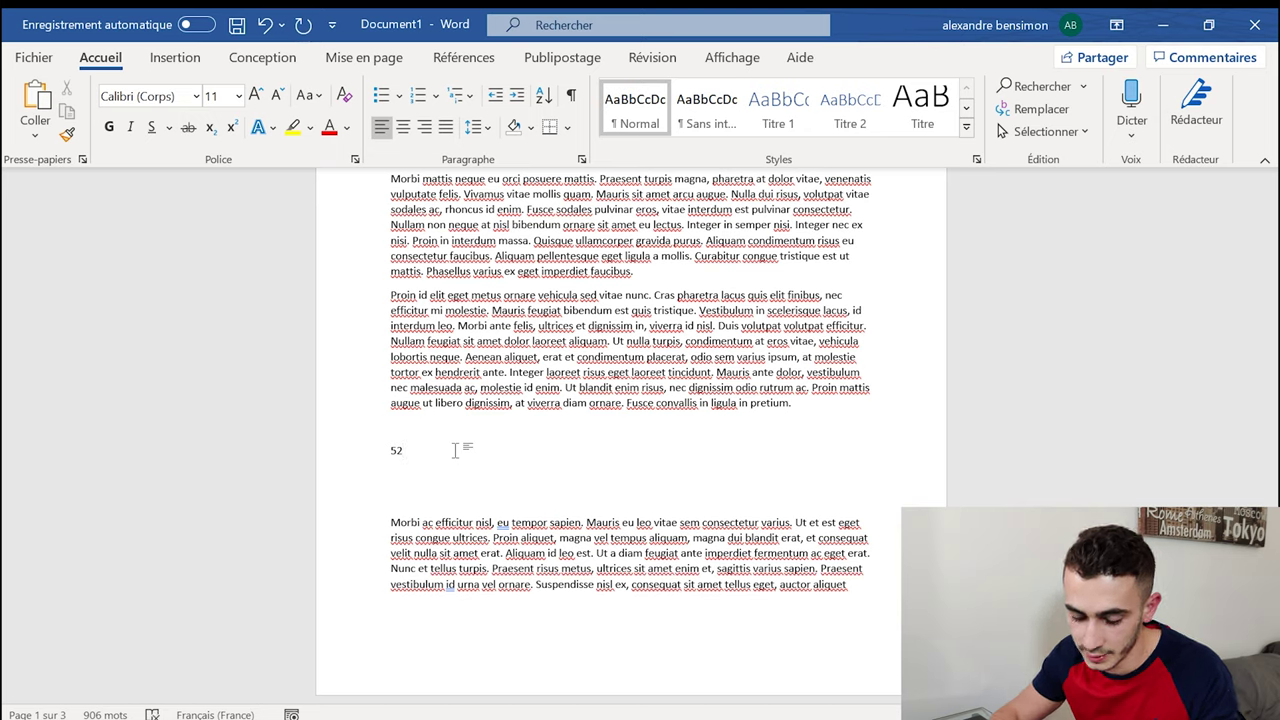
text(²)
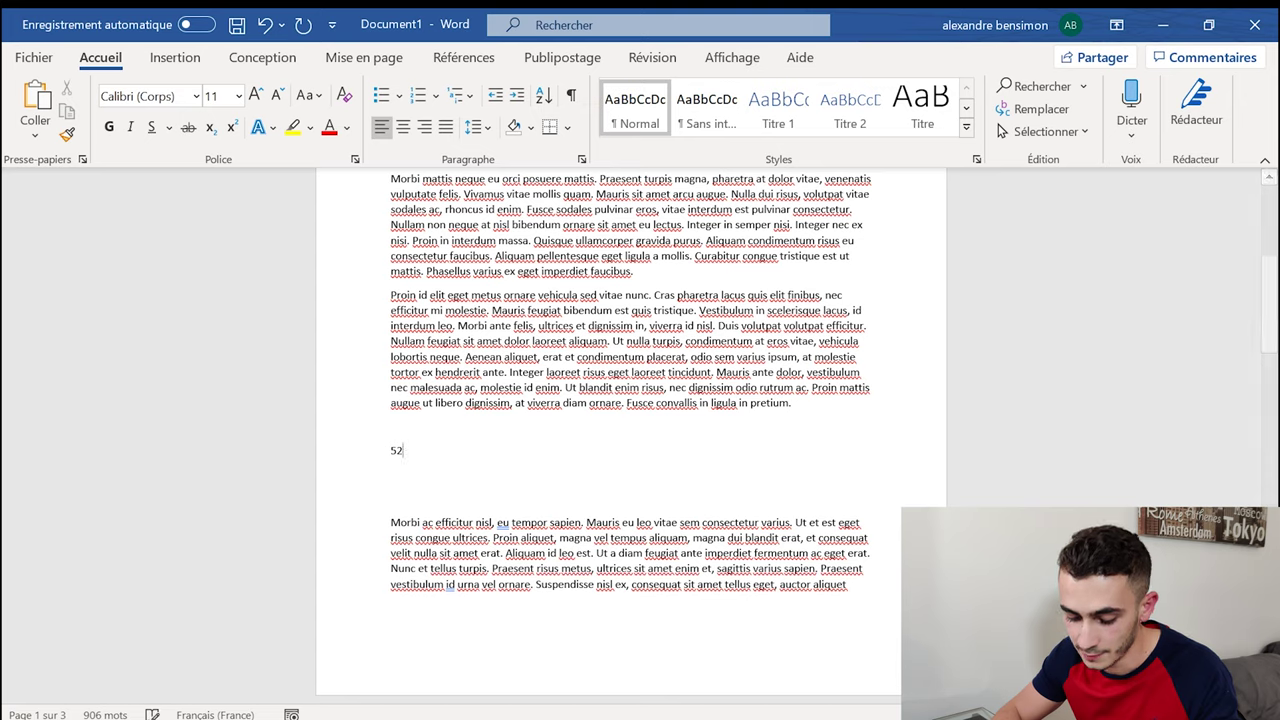
key(BackSpace)
text(4)
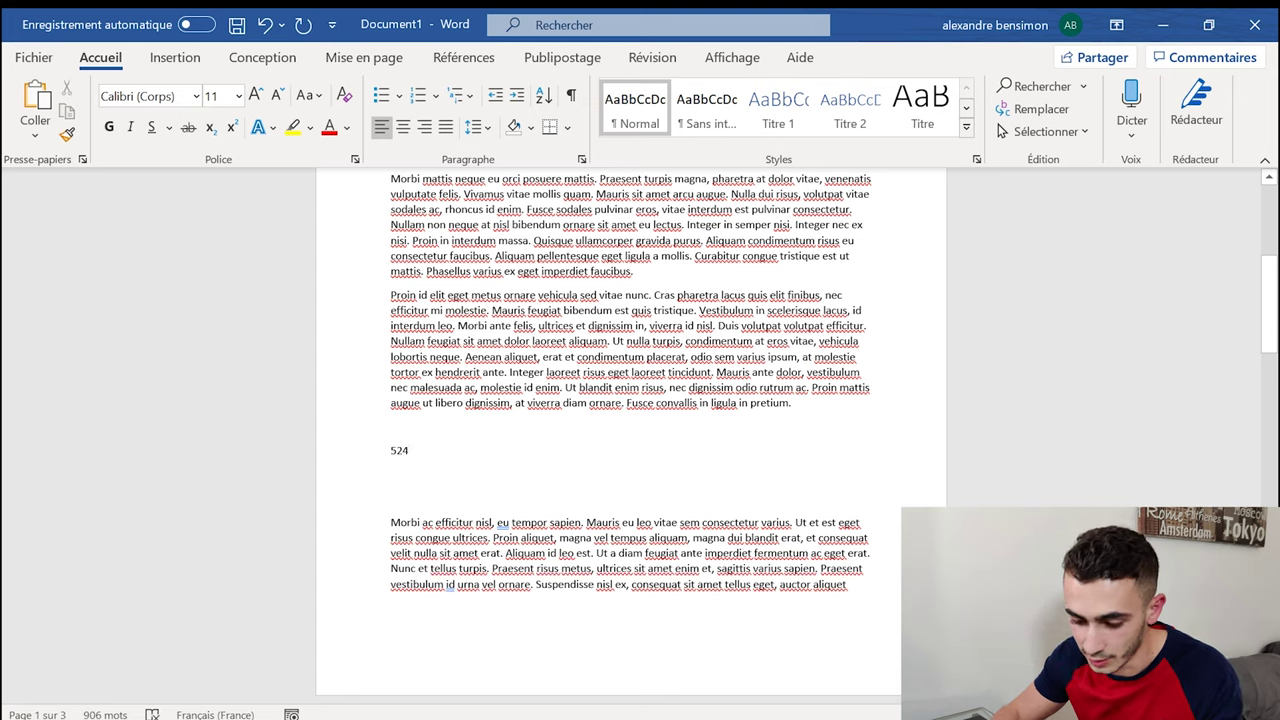
drag(410, 451, 403, 451)
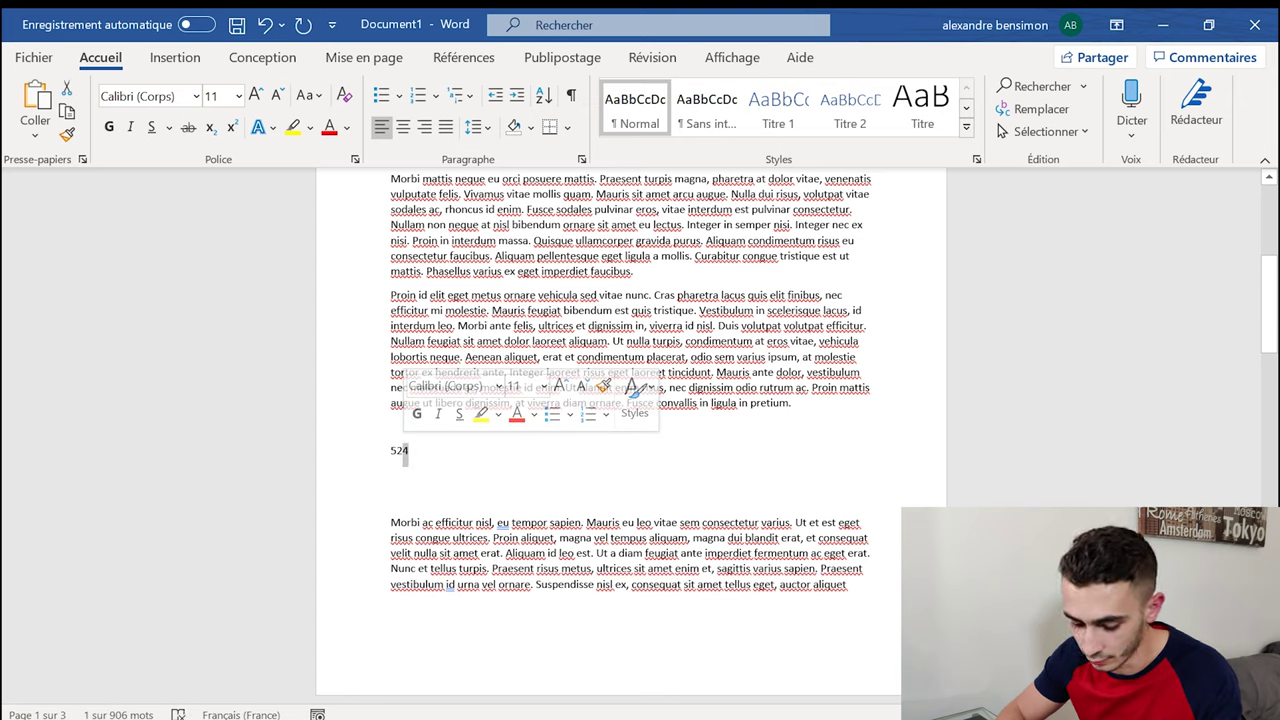
key(ctrl+shift+equal)
key(Right)
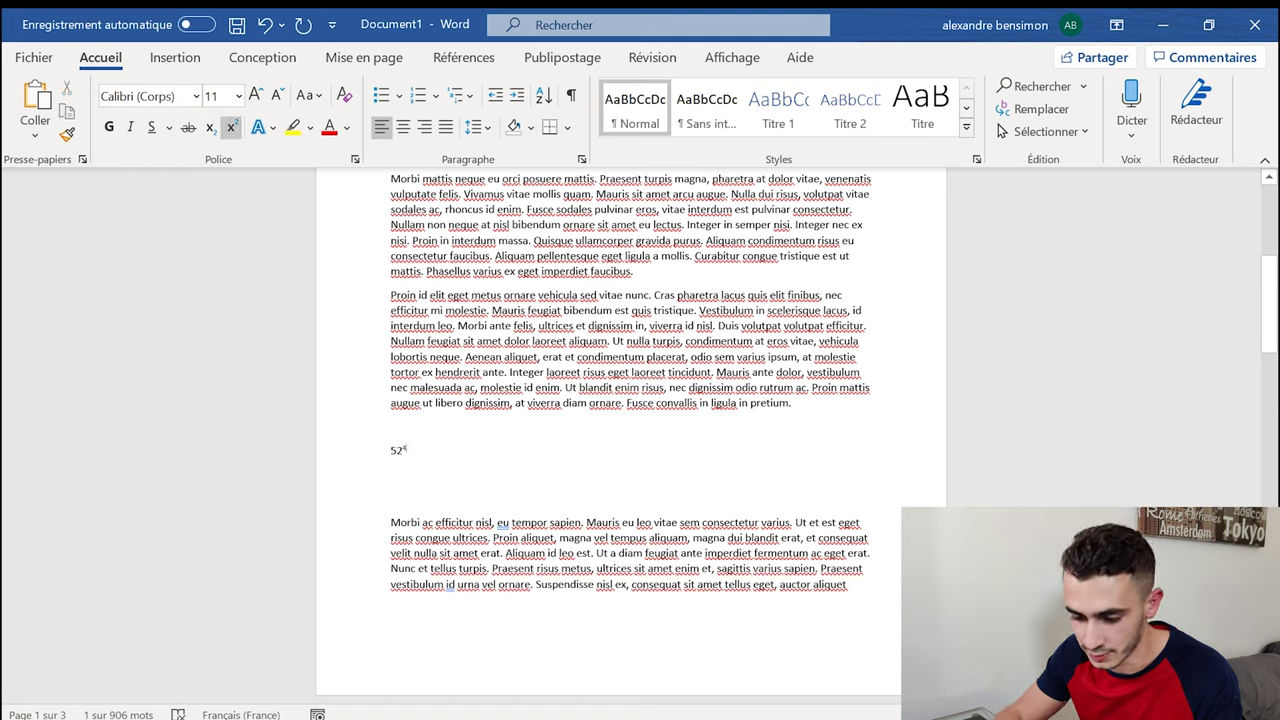
key(ctrl+shift+equal)
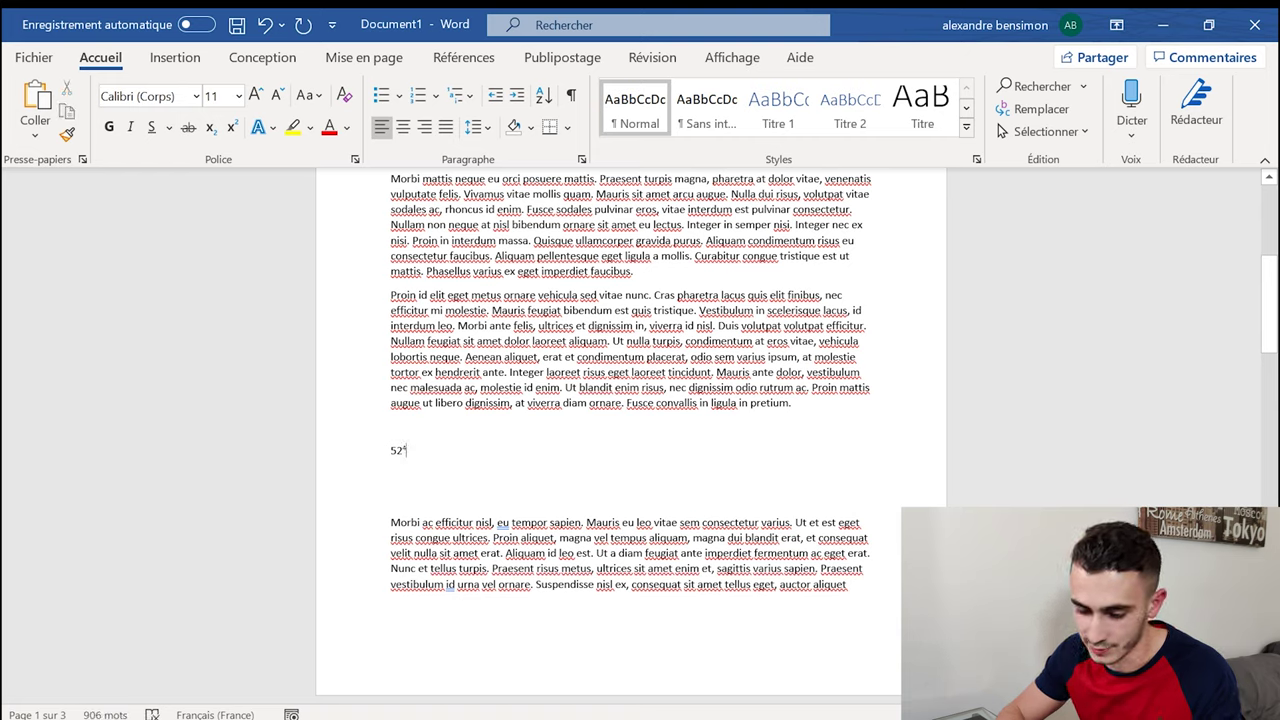
Step: Type a superscript e after 52 and delete the stray test characters
key(ctrl+shift+equal)
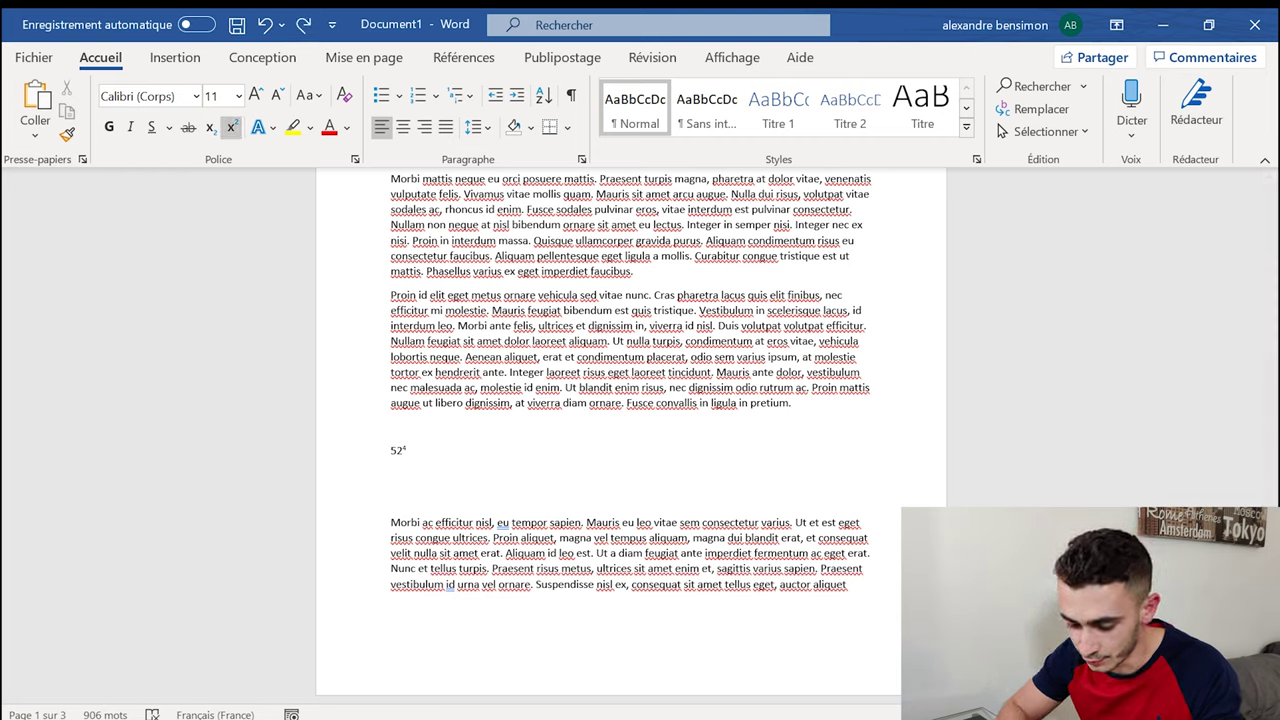
text(bdsjsdjkds)
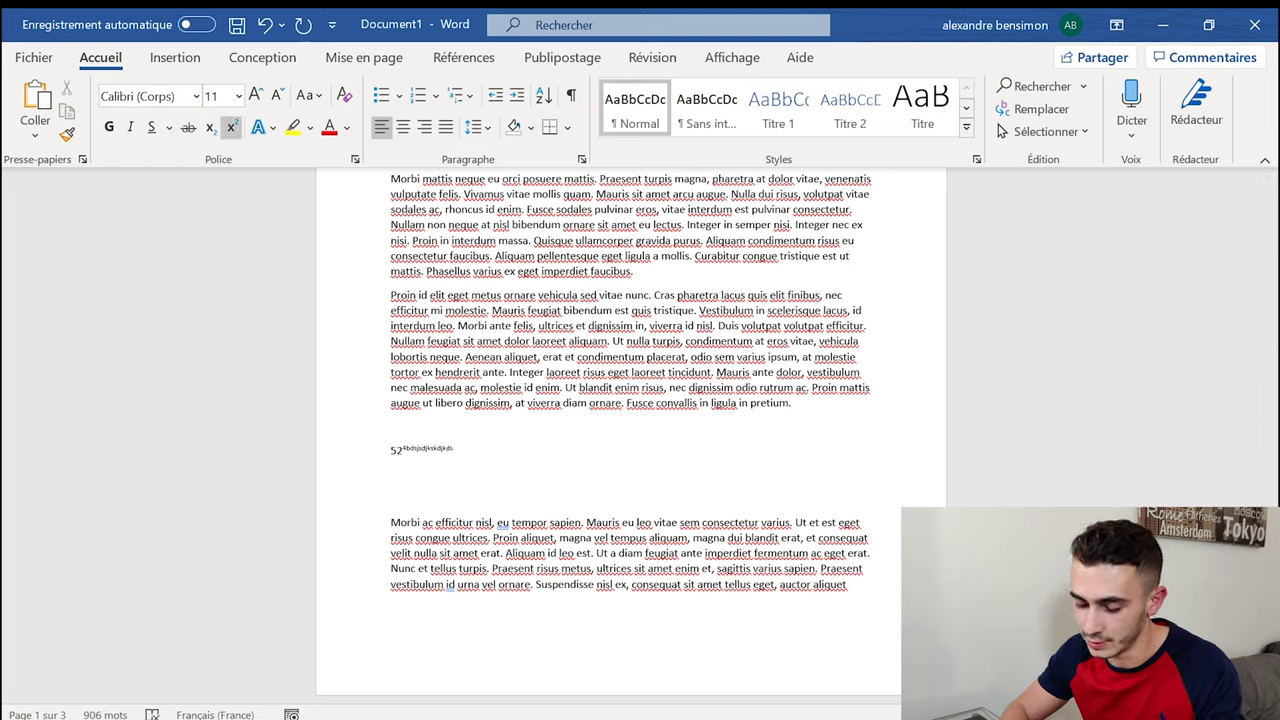
key(BackSpace)
key(BackSpace)
key(BackSpace)
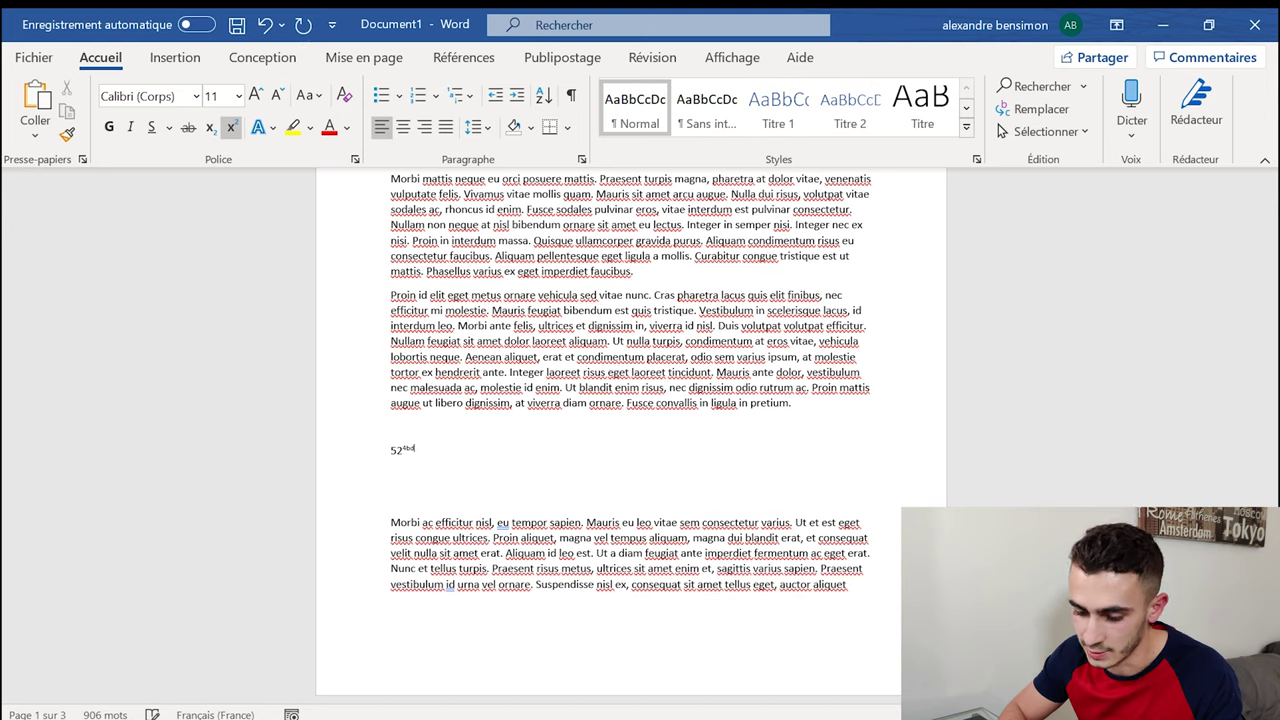
click(238, 126)
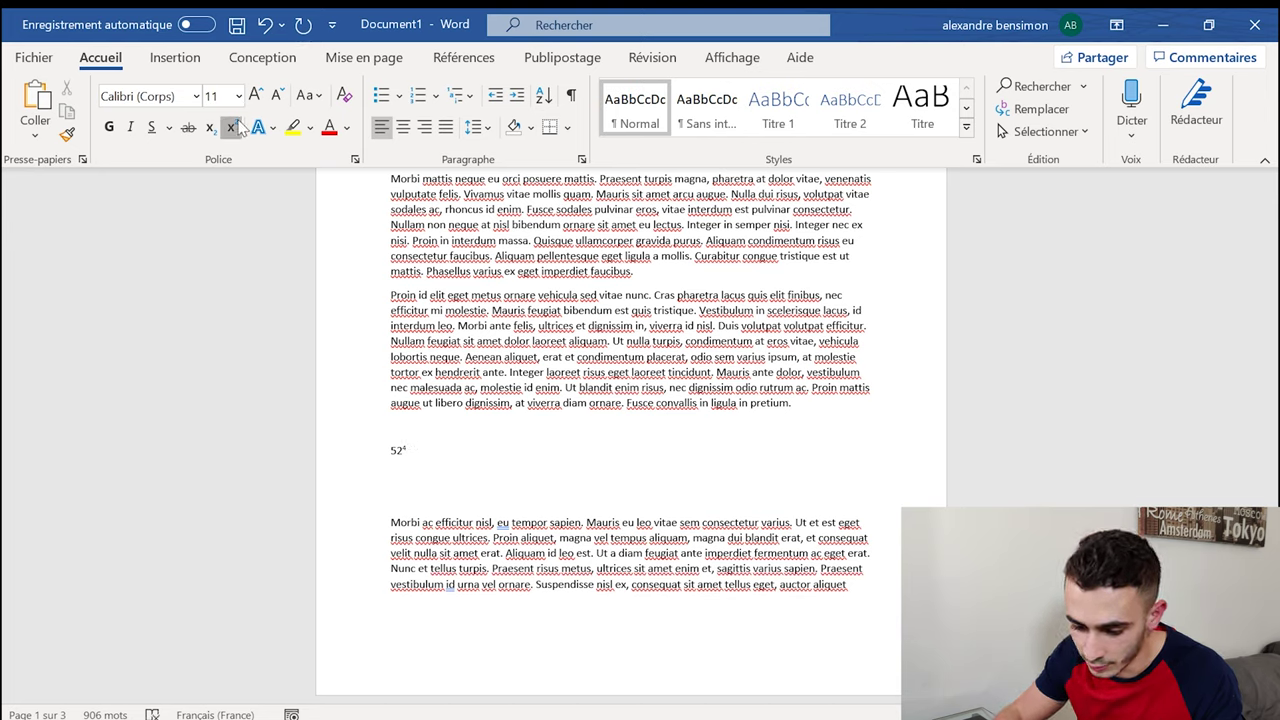
text(e)
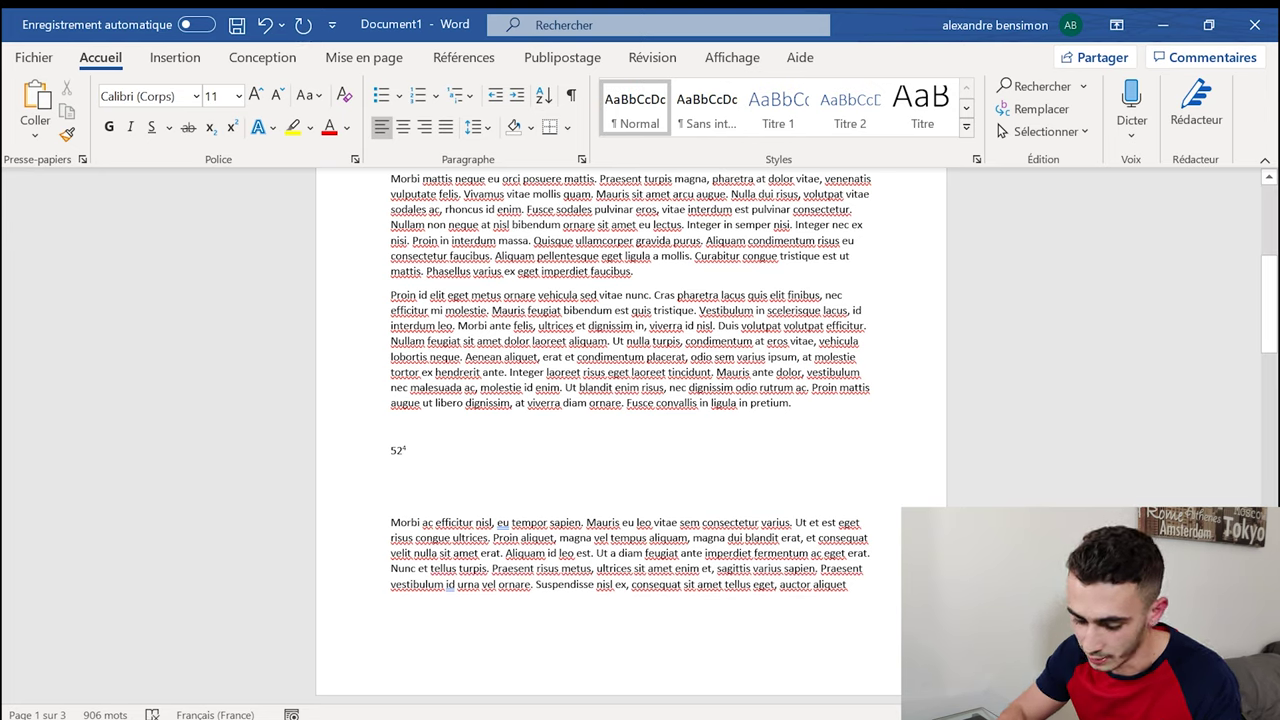
key(ctrl+z)
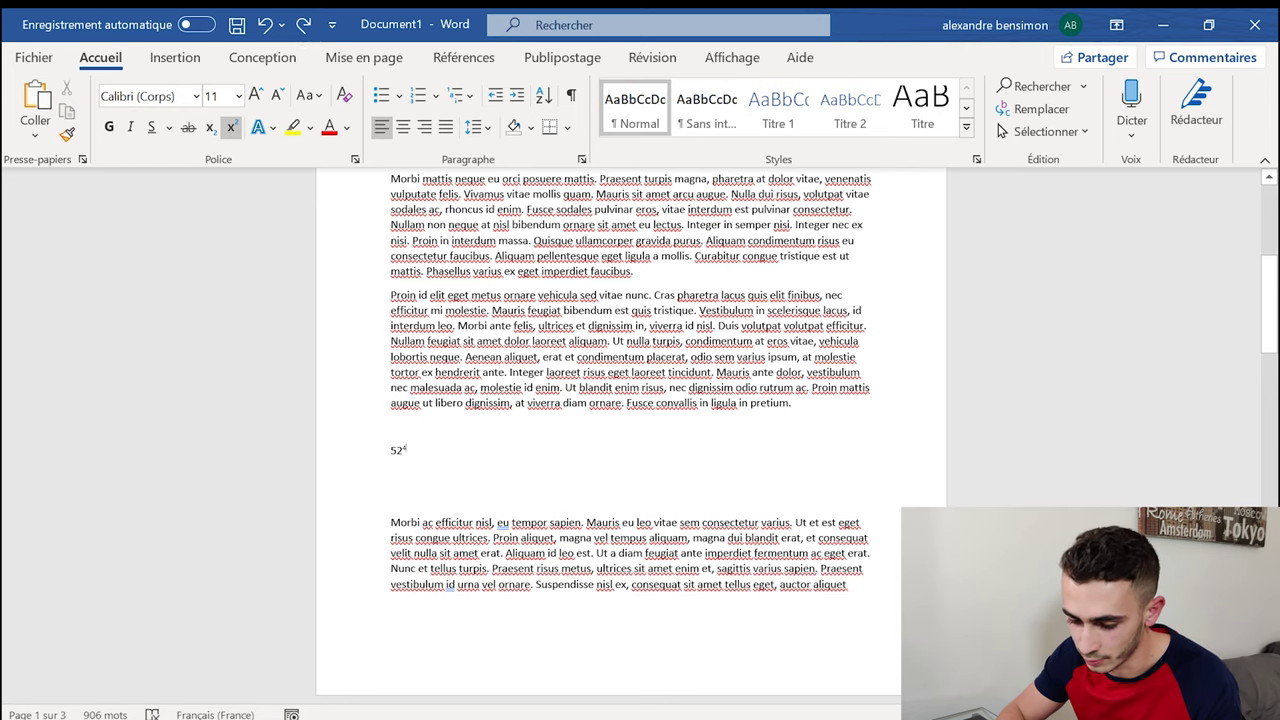
text(ejdnjznk)
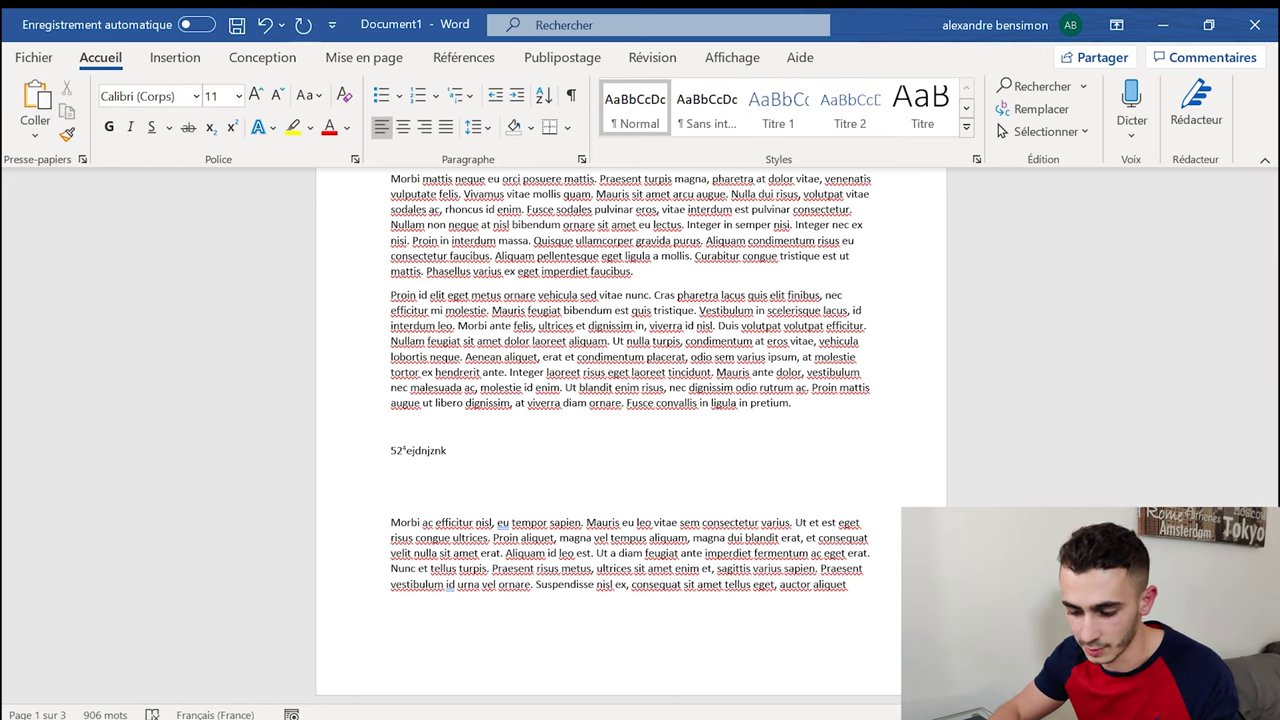
key(BackSpace)
key(BackSpace)
key(BackSpace)
Step: Save As into Téléchargements with the file name 'Premier fichier Word'
scroll(630, 440, up, 10)
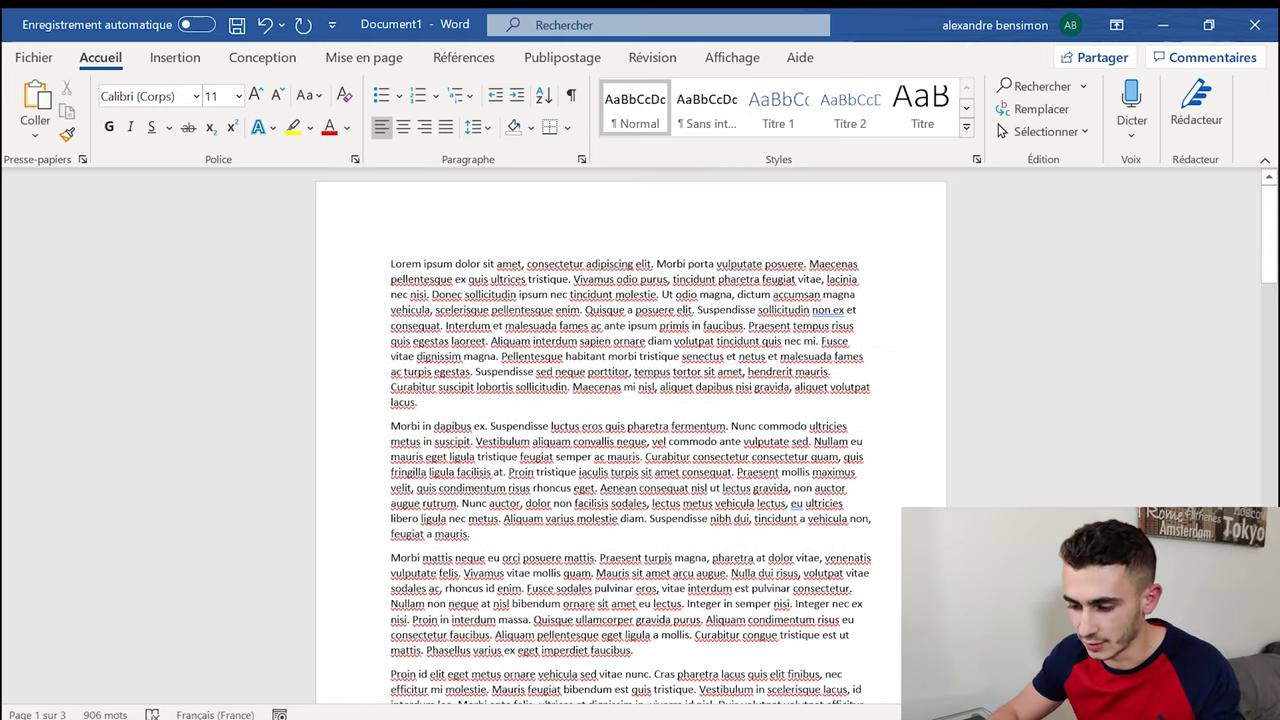
scroll(630, 440, down, 8)
scroll(630, 440, down, 8)
scroll(630, 440, down, 2)
scroll(630, 440, down, 1)
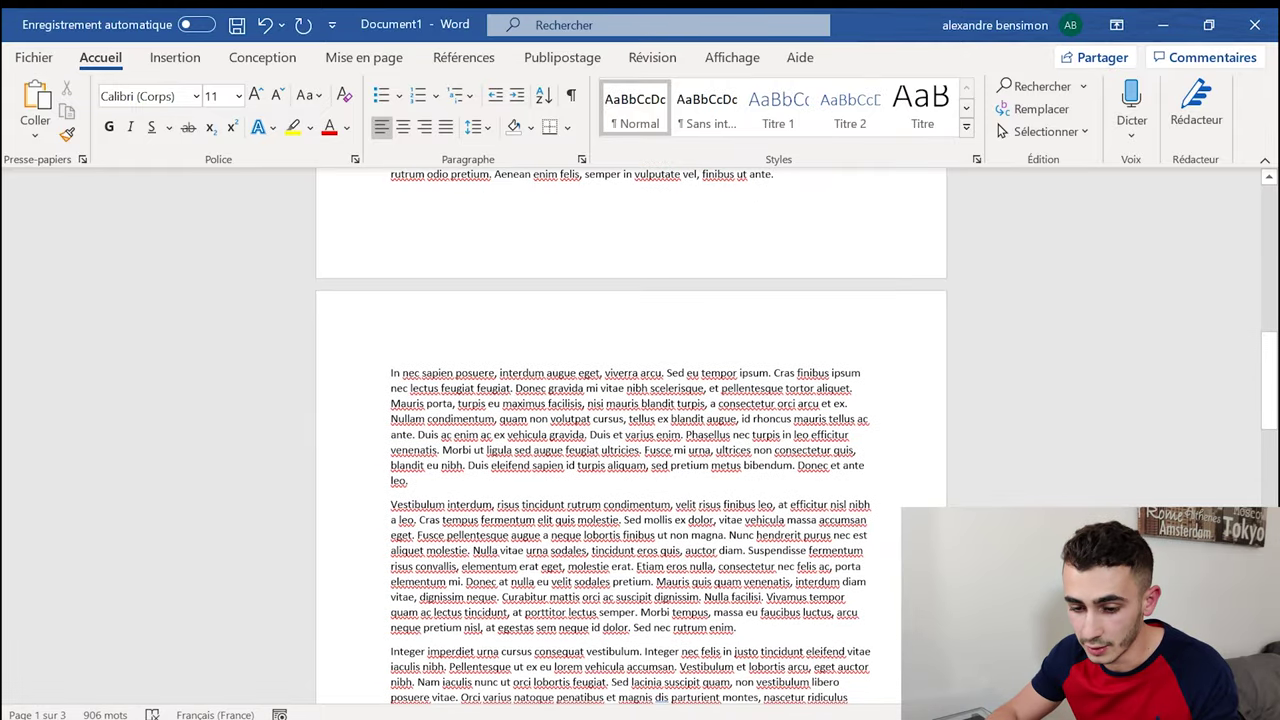
click(40, 60)
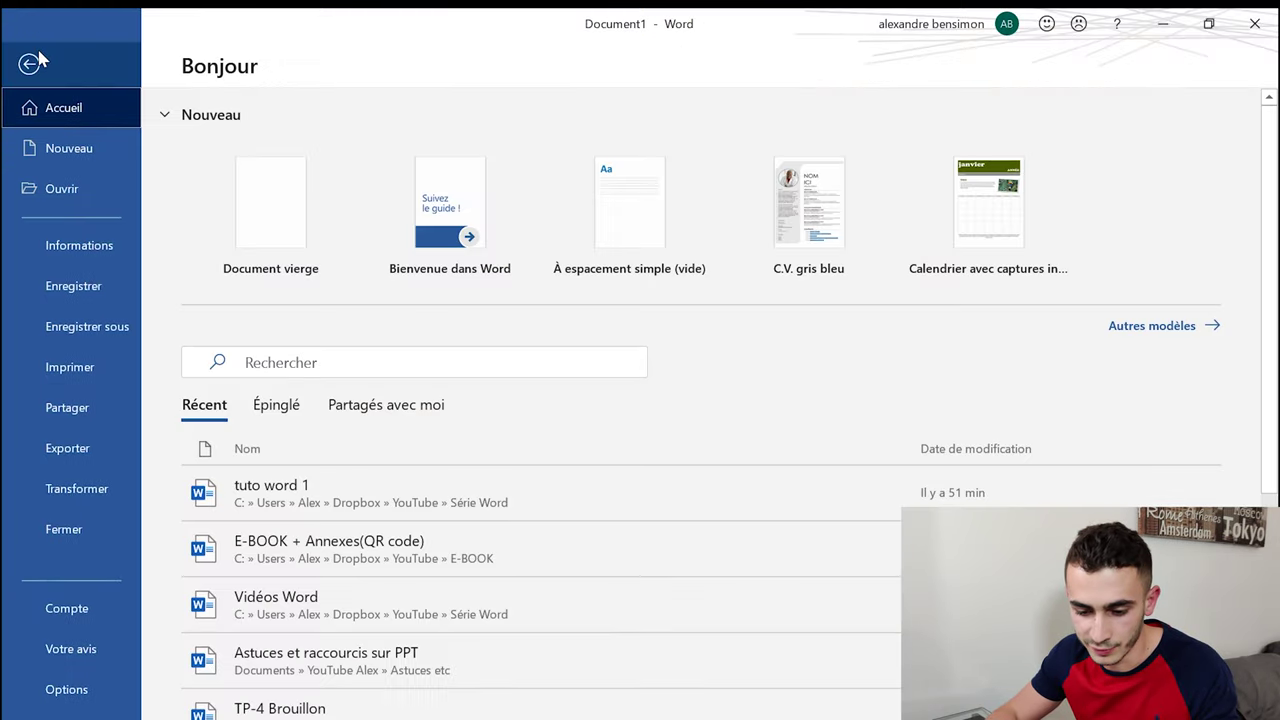
click(83, 330)
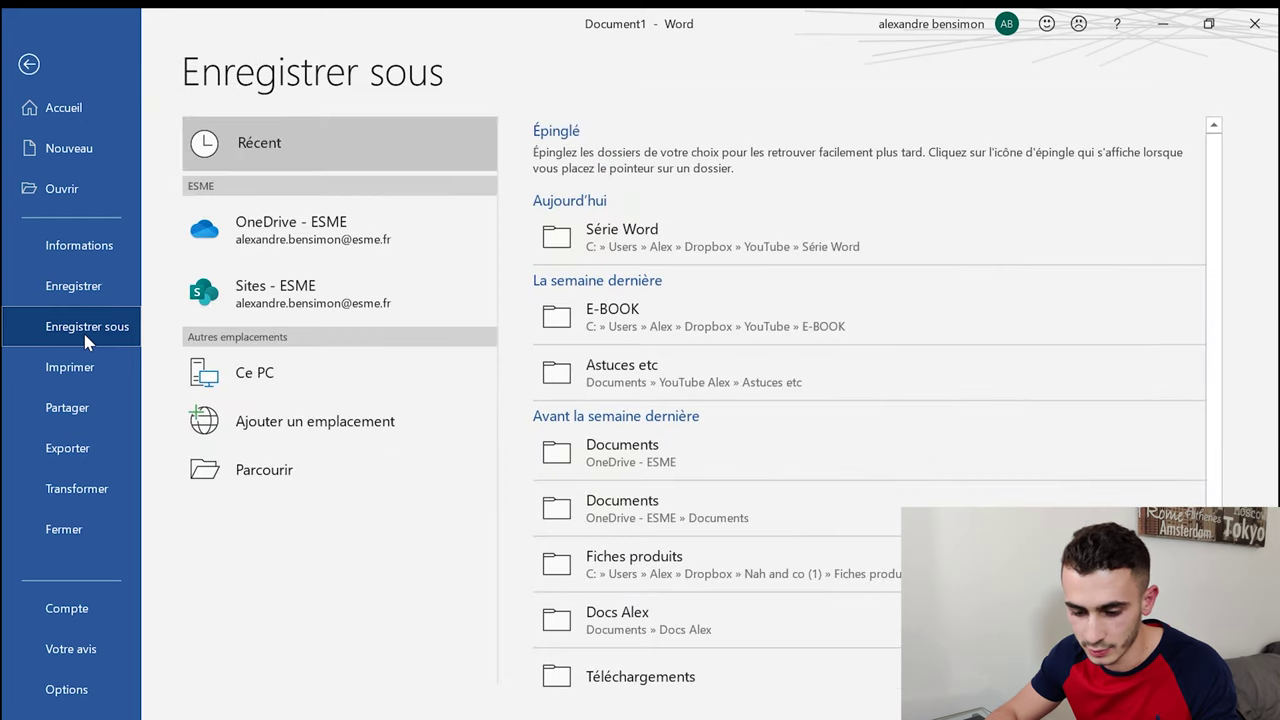
click(257, 485)
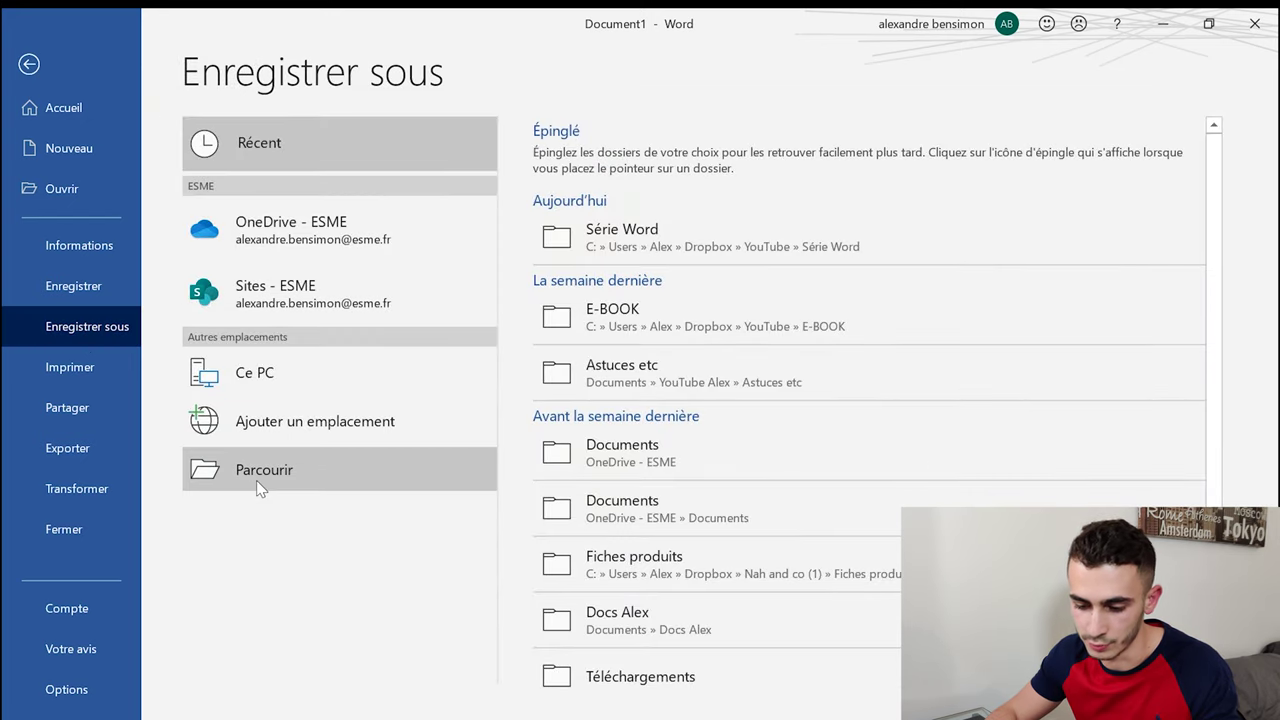
scroll(77, 294, down, 1)
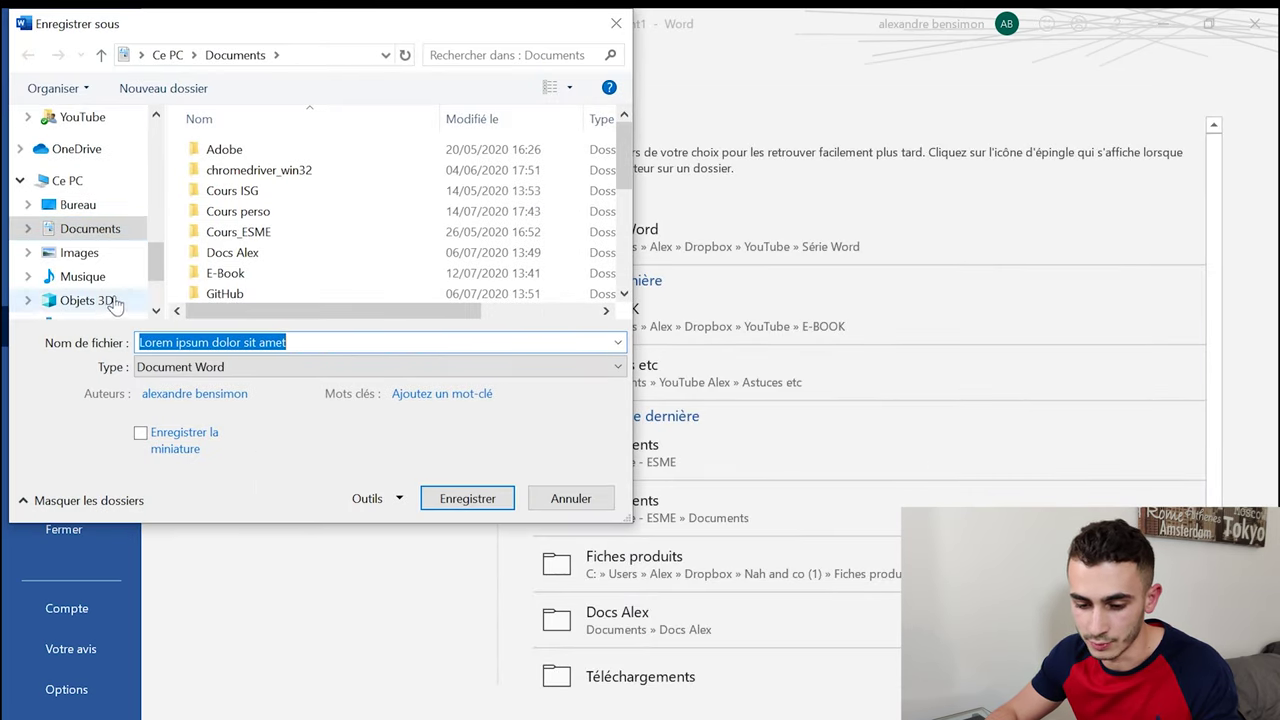
scroll(75, 270, down, 1)
click(104, 240)
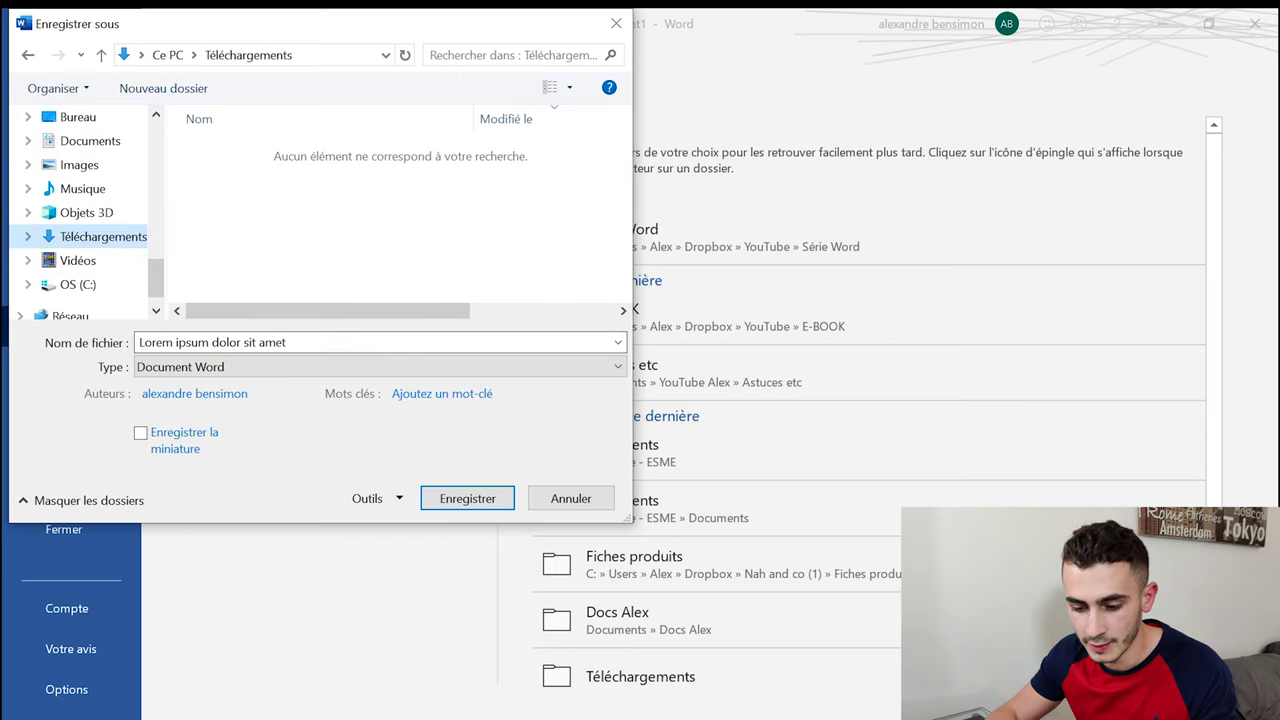
click(367, 342)
text(P)
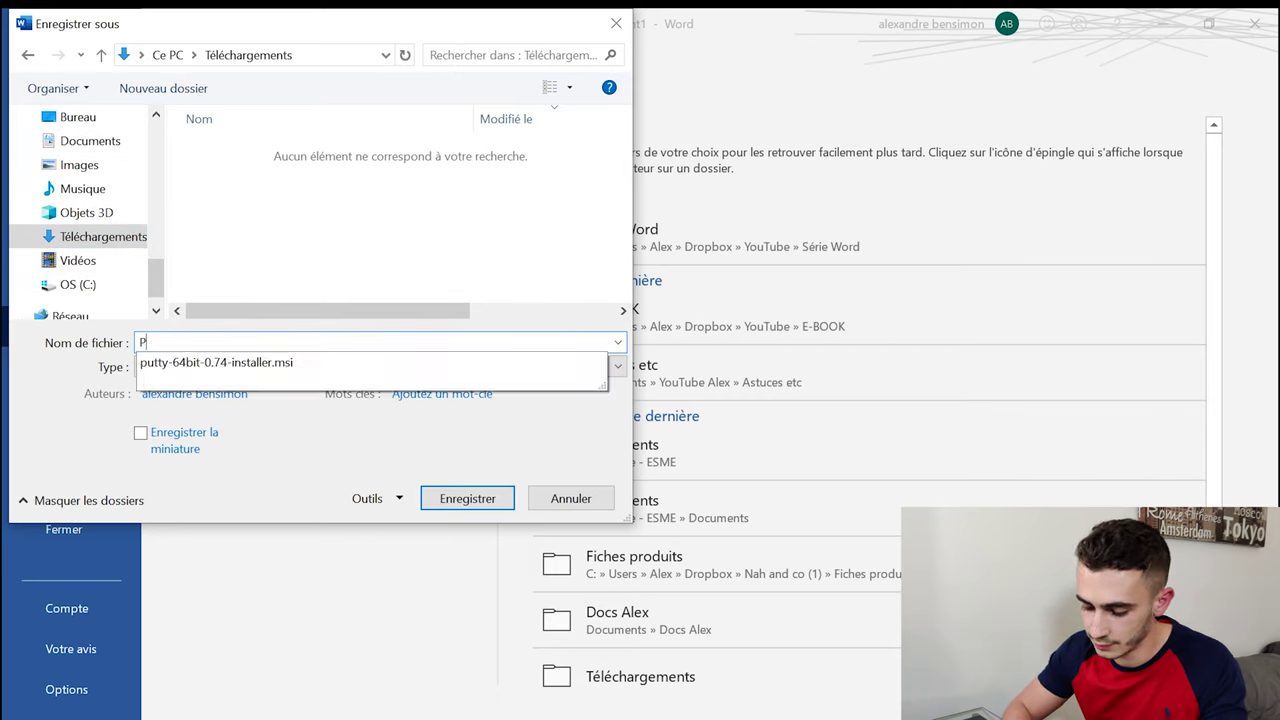
text(remier fichier Word)
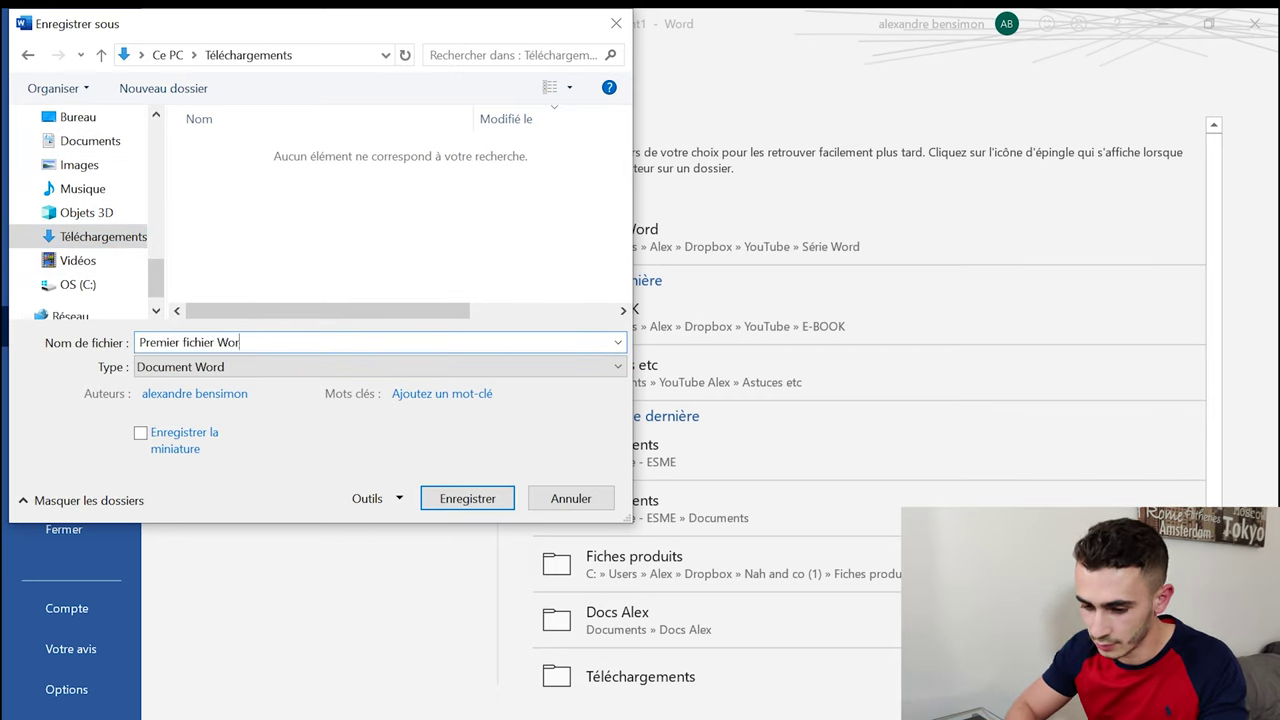
Step: Set the file type to PDF and save the document
click(322, 375)
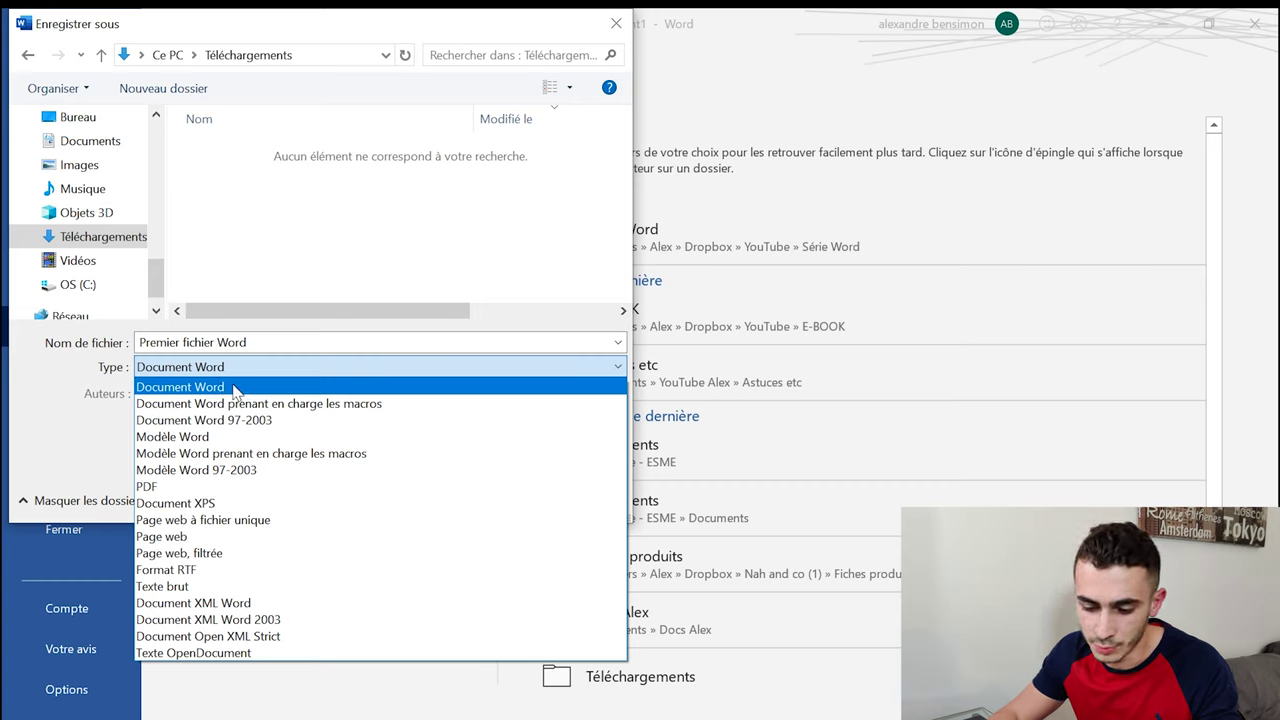
click(233, 389)
click(266, 371)
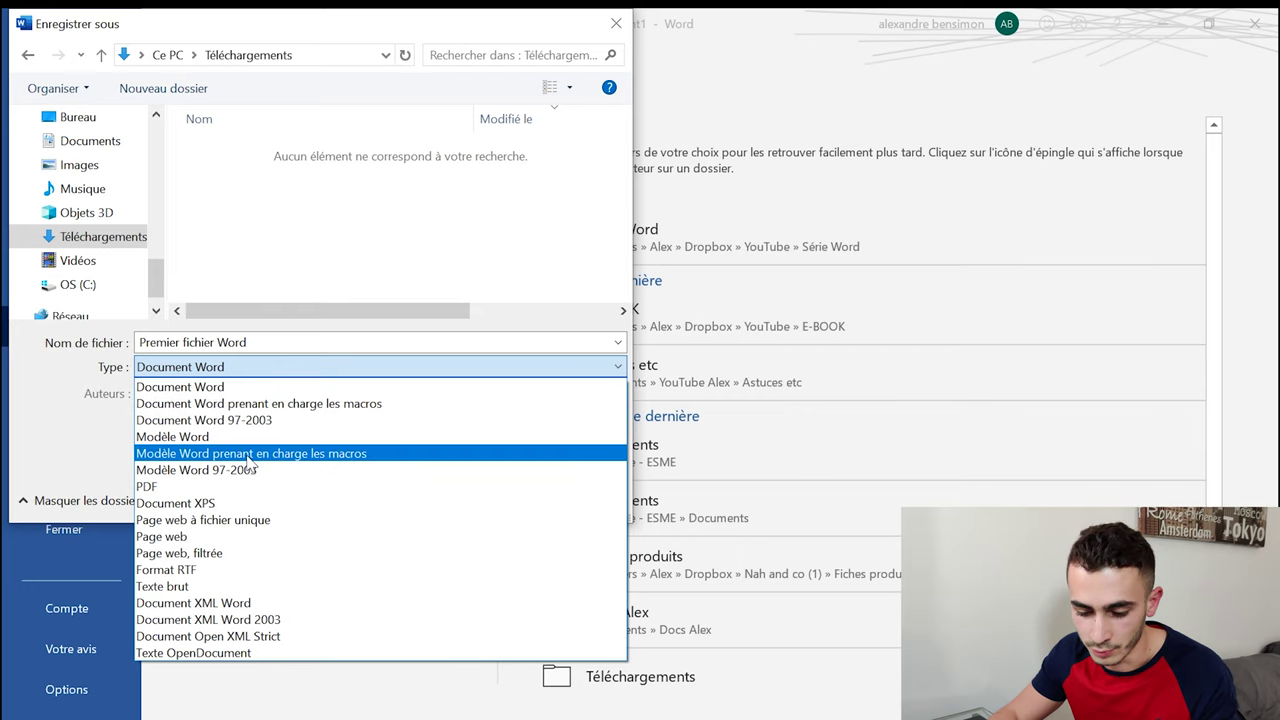
click(203, 487)
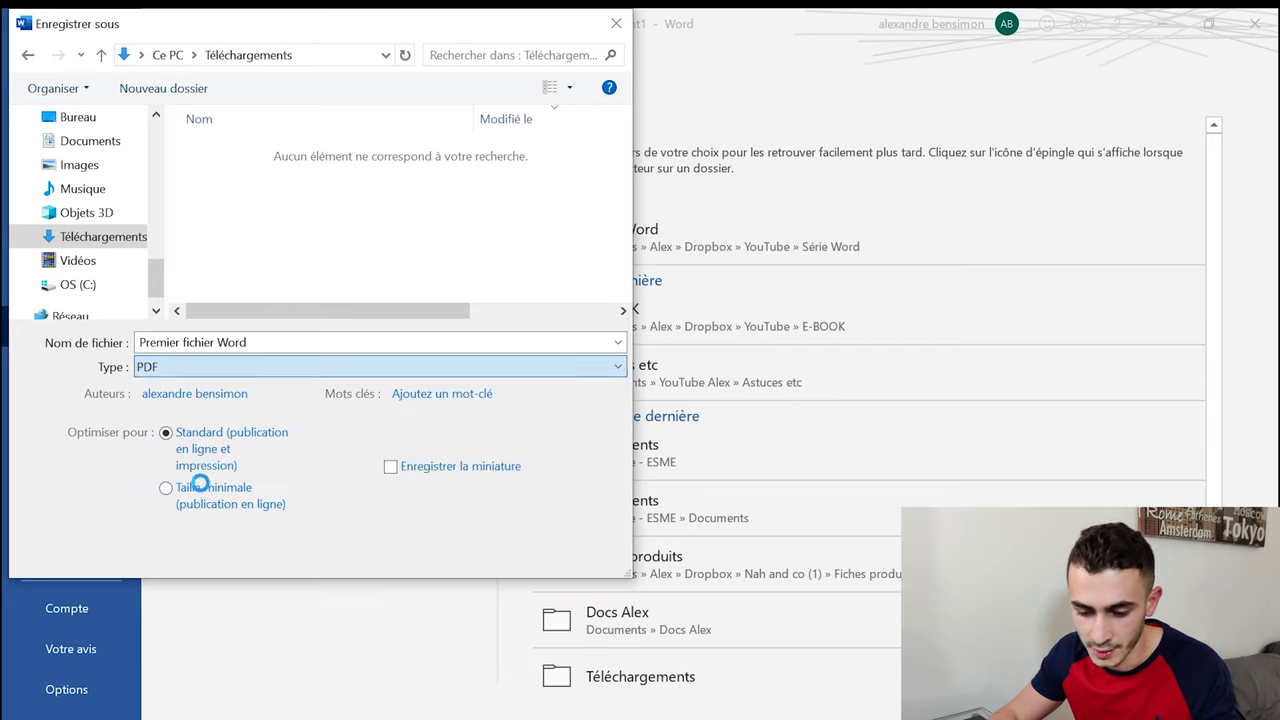
click(462, 554)
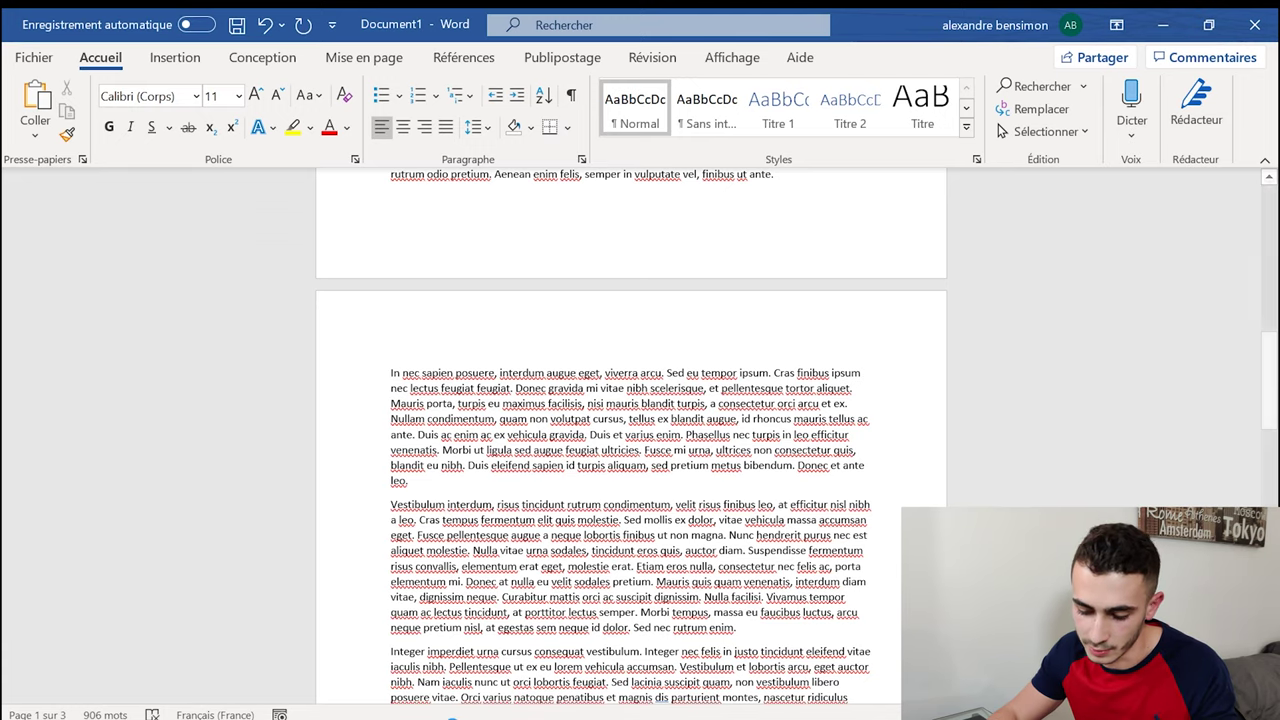
Step: Open the Premier fichier Word PDF from the Téléchargements folder
click(566, 707)
scroll(200, 428, down, 3)
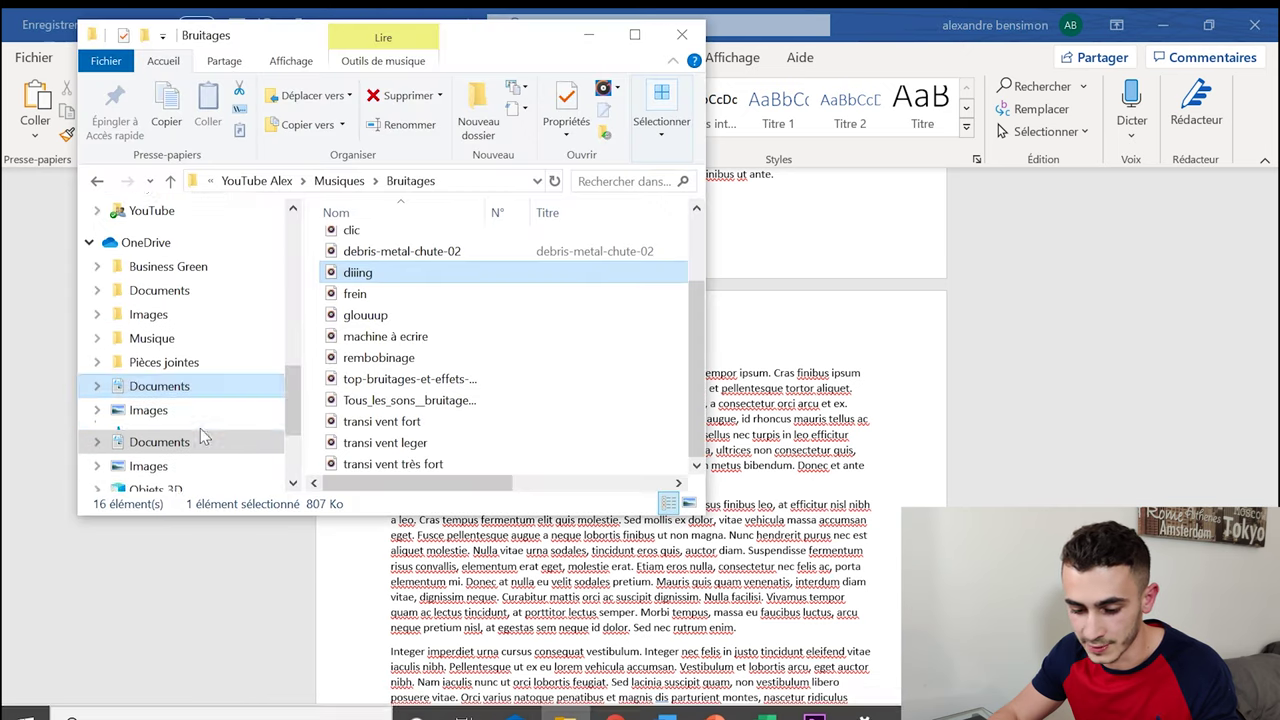
scroll(200, 428, down, 3)
click(172, 433)
click(1037, 404)
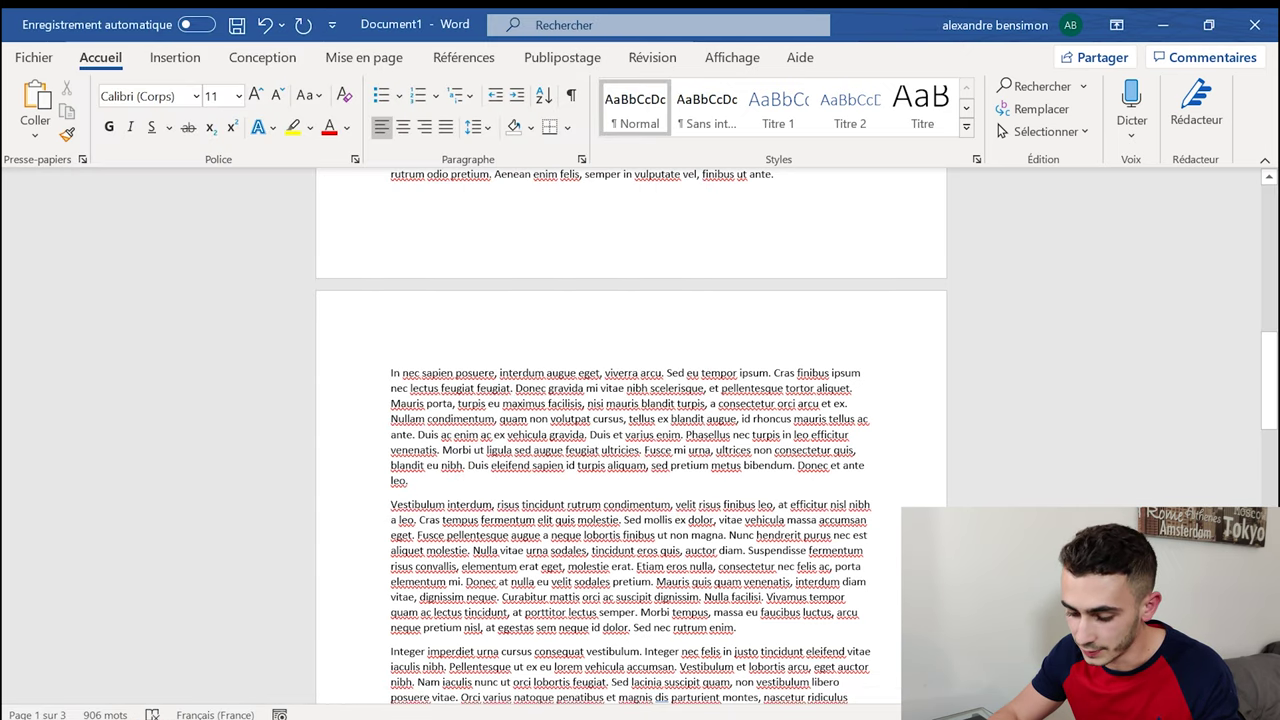
click(566, 707)
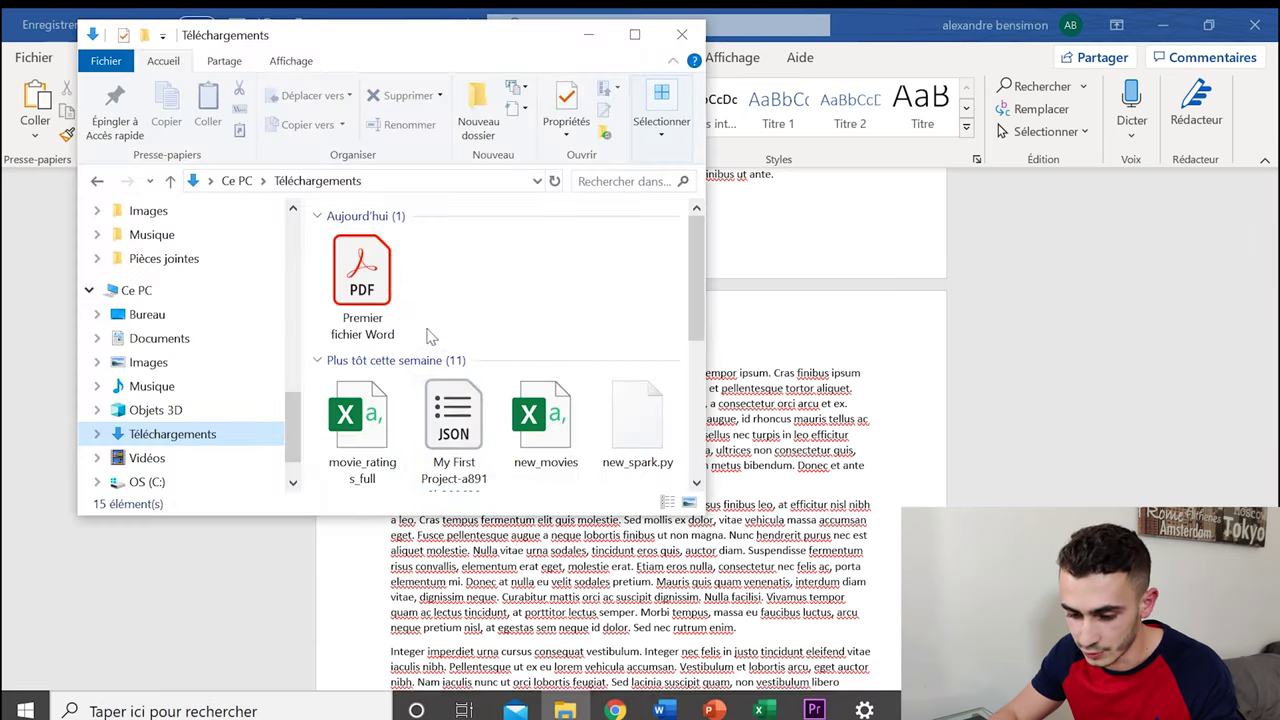
double_click(362, 282)
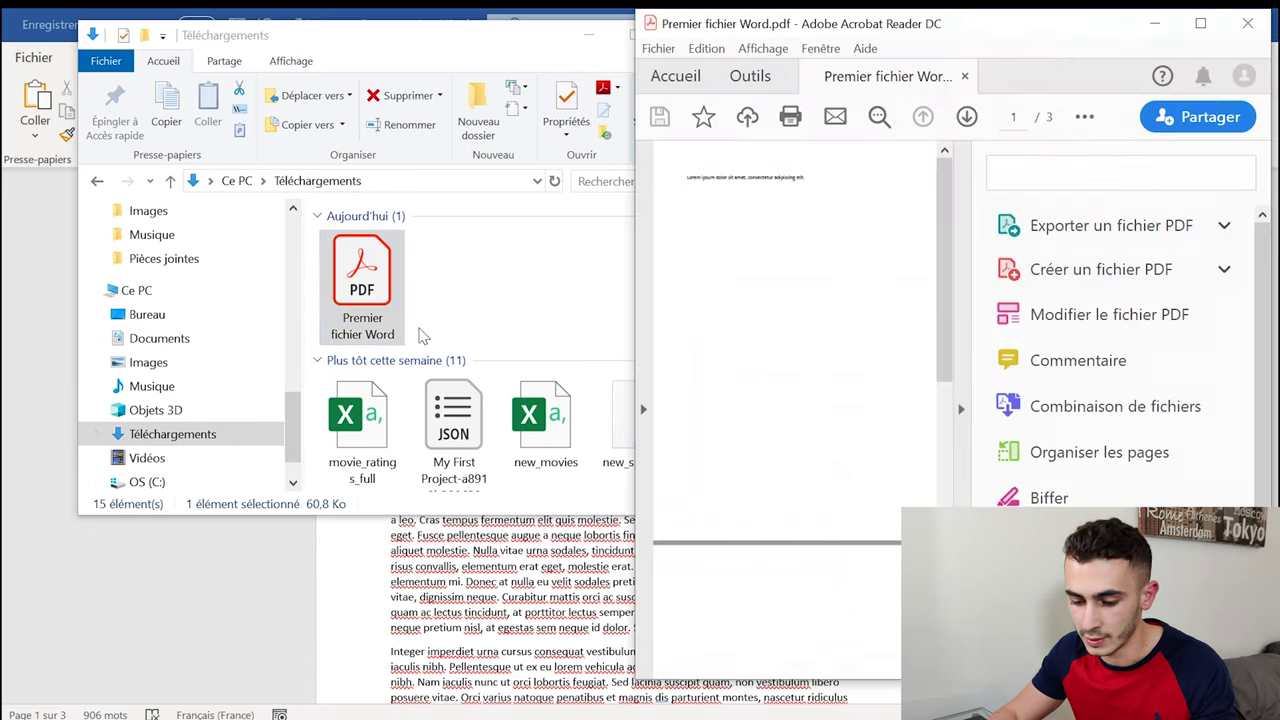
Step: Maximize the PDF in Acrobat Reader, scroll through its pages, and close it
click(1204, 30)
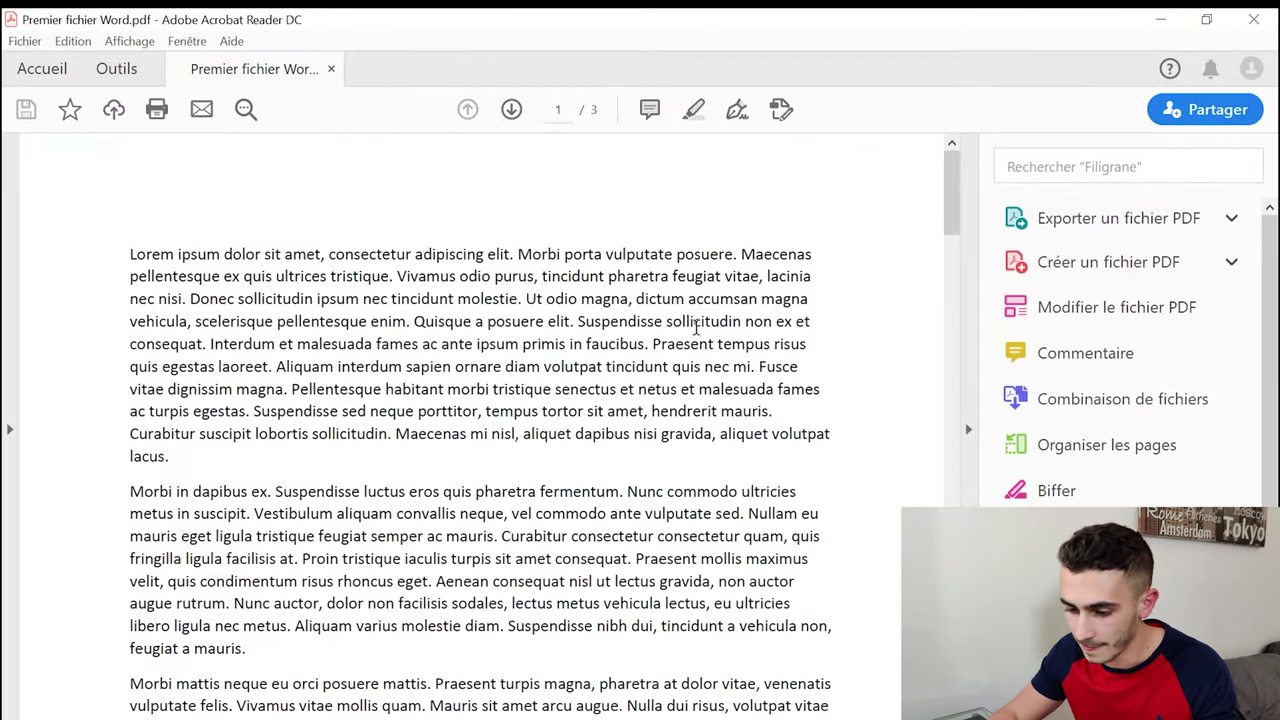
scroll(695, 336, down, 4)
scroll(695, 336, down, 5)
scroll(697, 320, down, 3)
scroll(695, 320, up, 3)
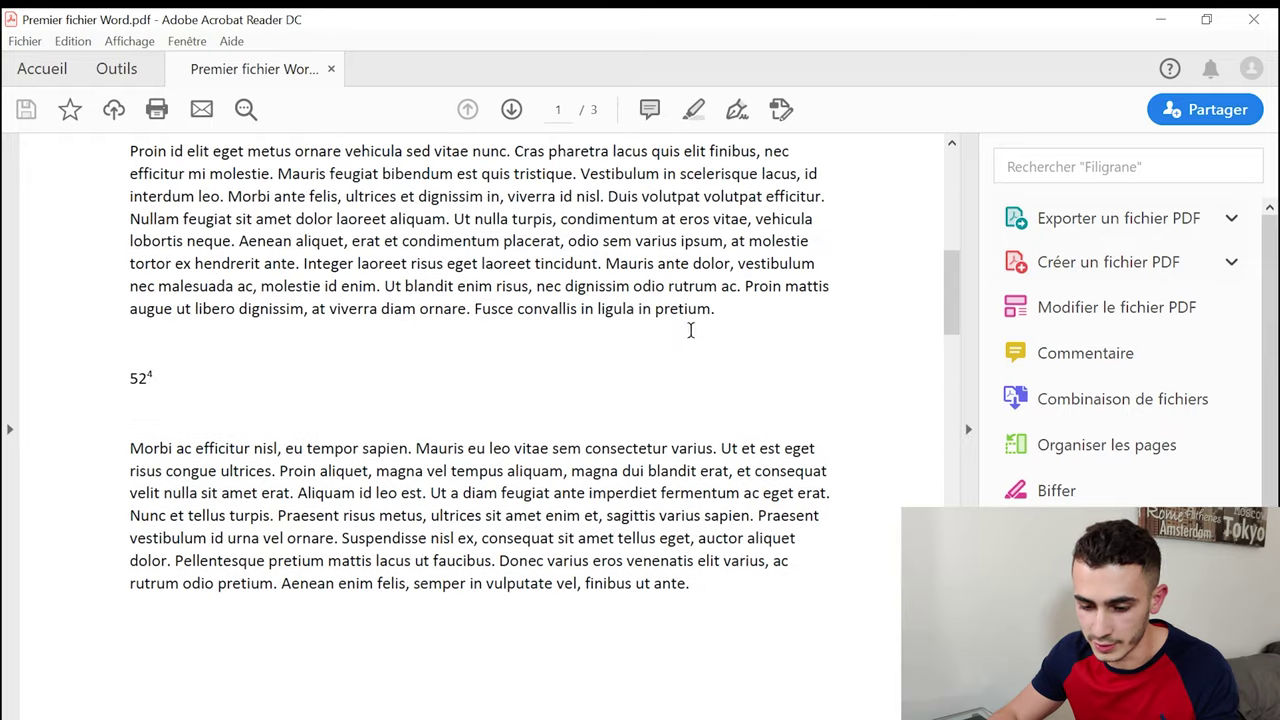
key(alt+F4)
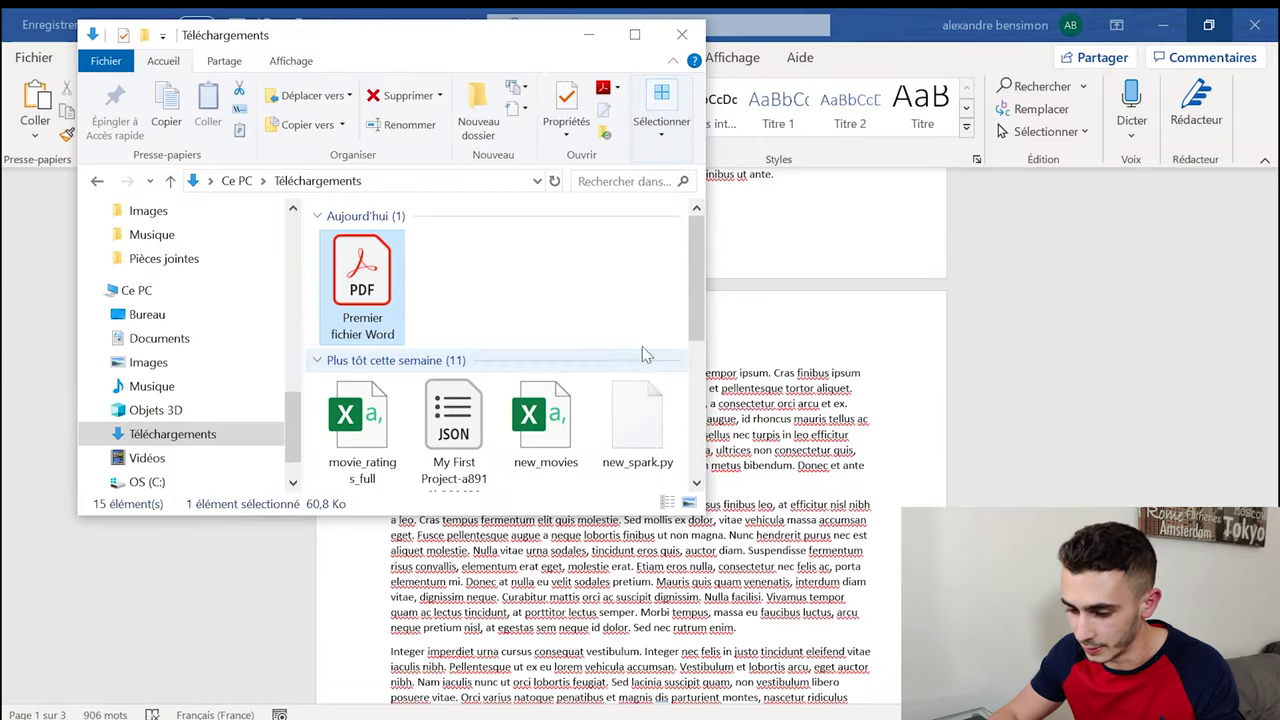
Step: Close Explorer, delete the Proin id elit paragraph, and save the document
key(alt+F4)
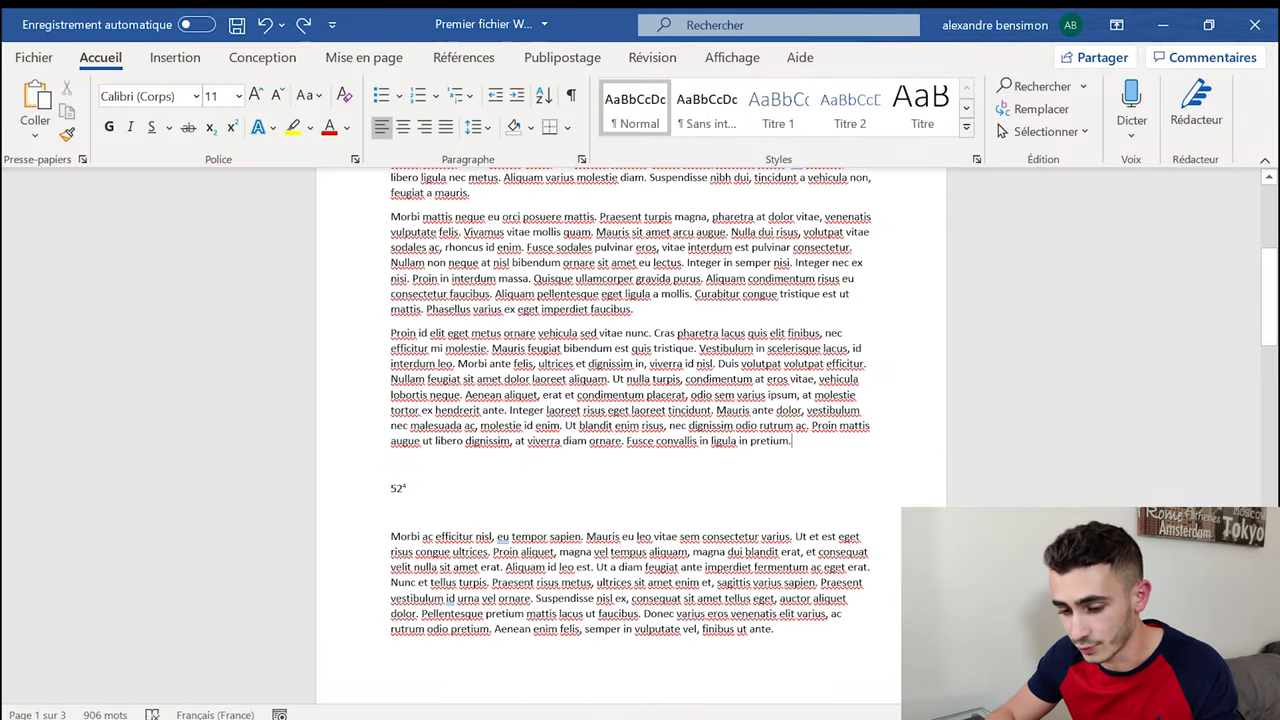
mouse_move(791, 440)
mouse_down()
mouse_move(390, 372)
mouse_move(356, 333)
mouse_up()
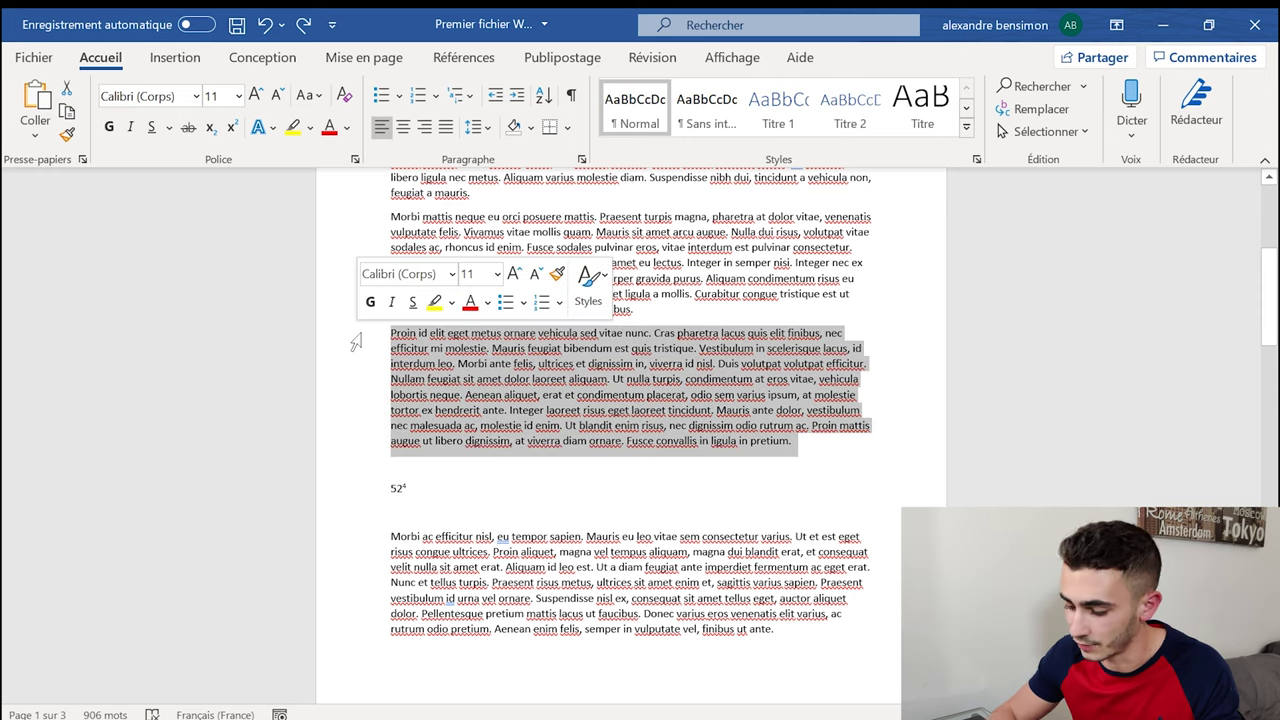
key(BackSpace)
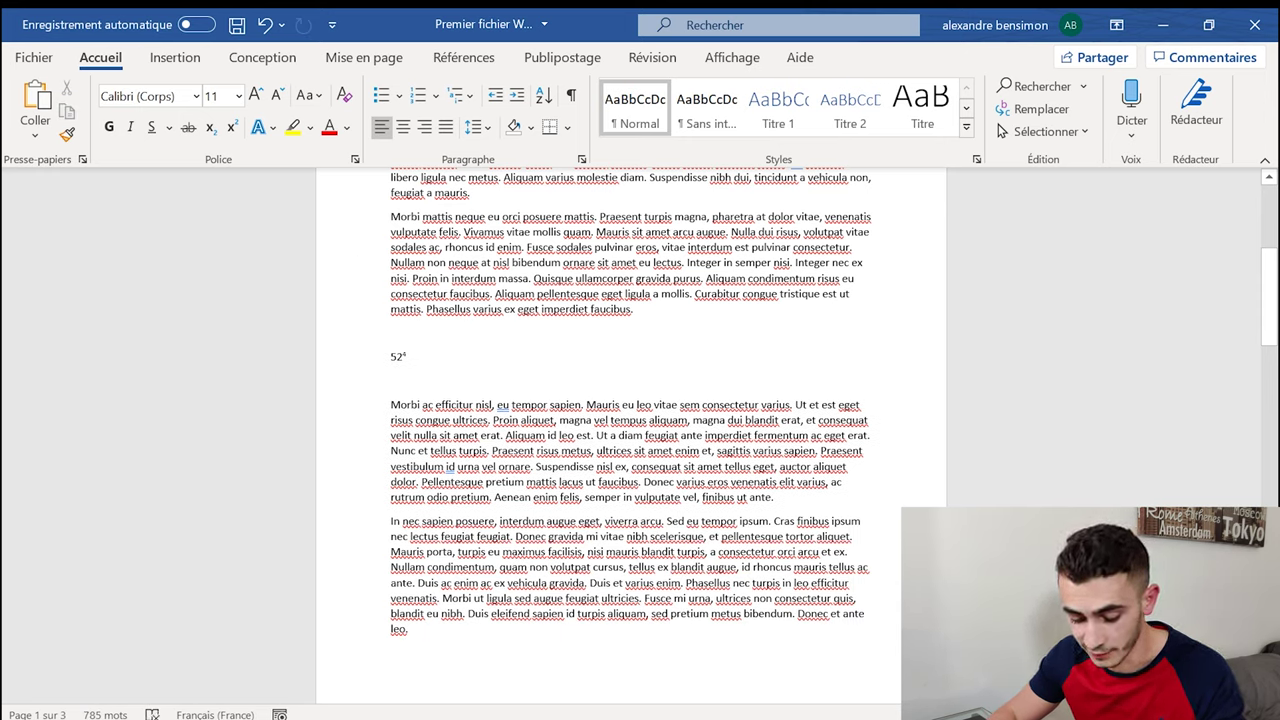
key(ctrl+s)
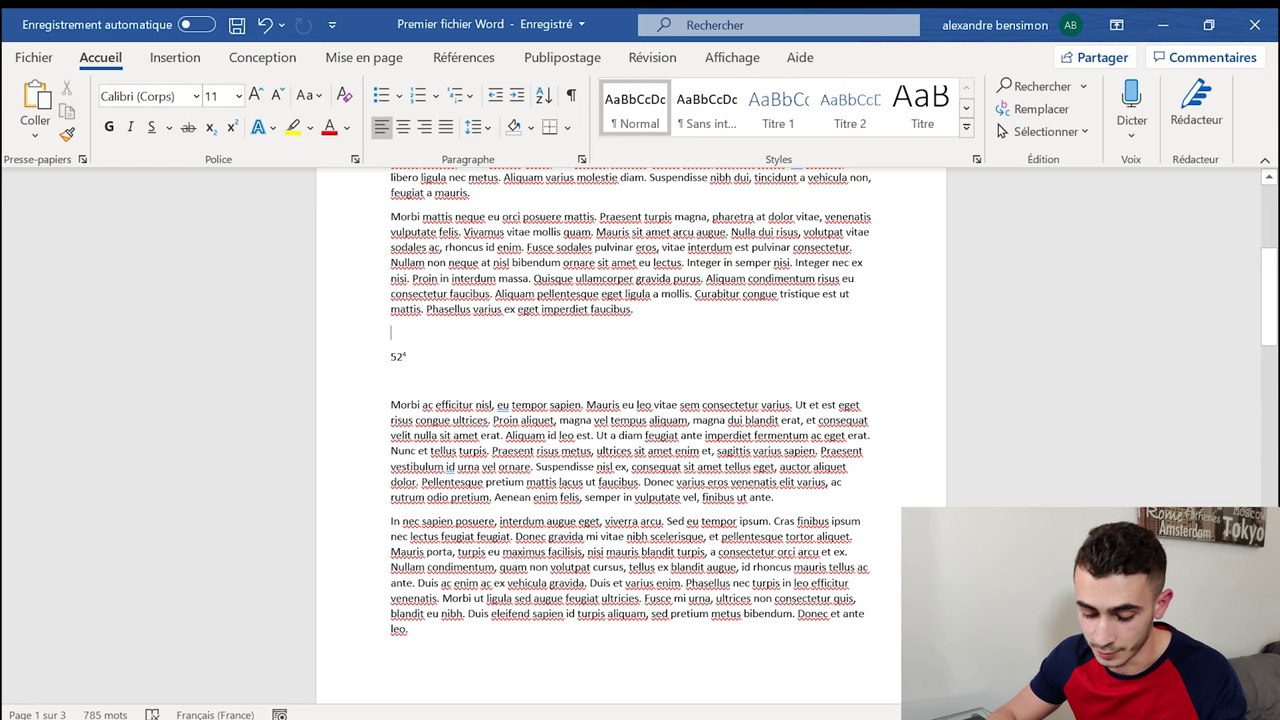
Step: Delete the Morbi mattis text from Vivamus through faucibus
drag(764, 335, 464, 232)
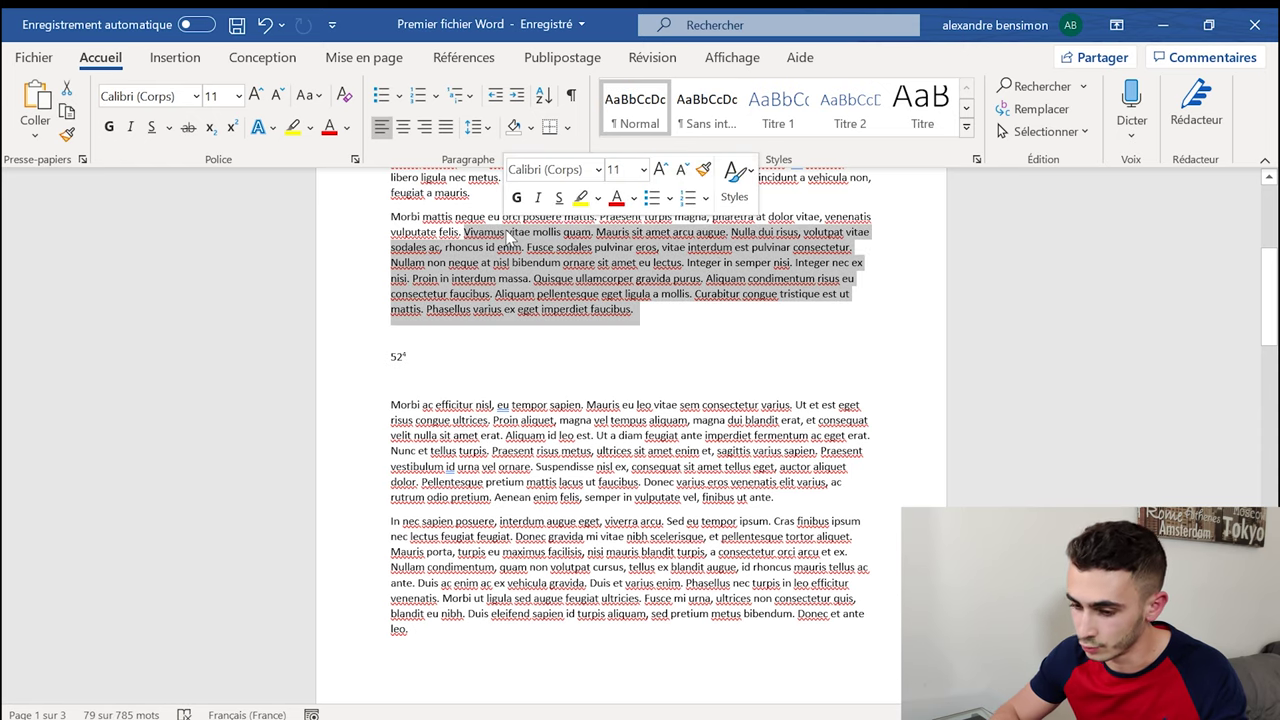
key(BackSpace)
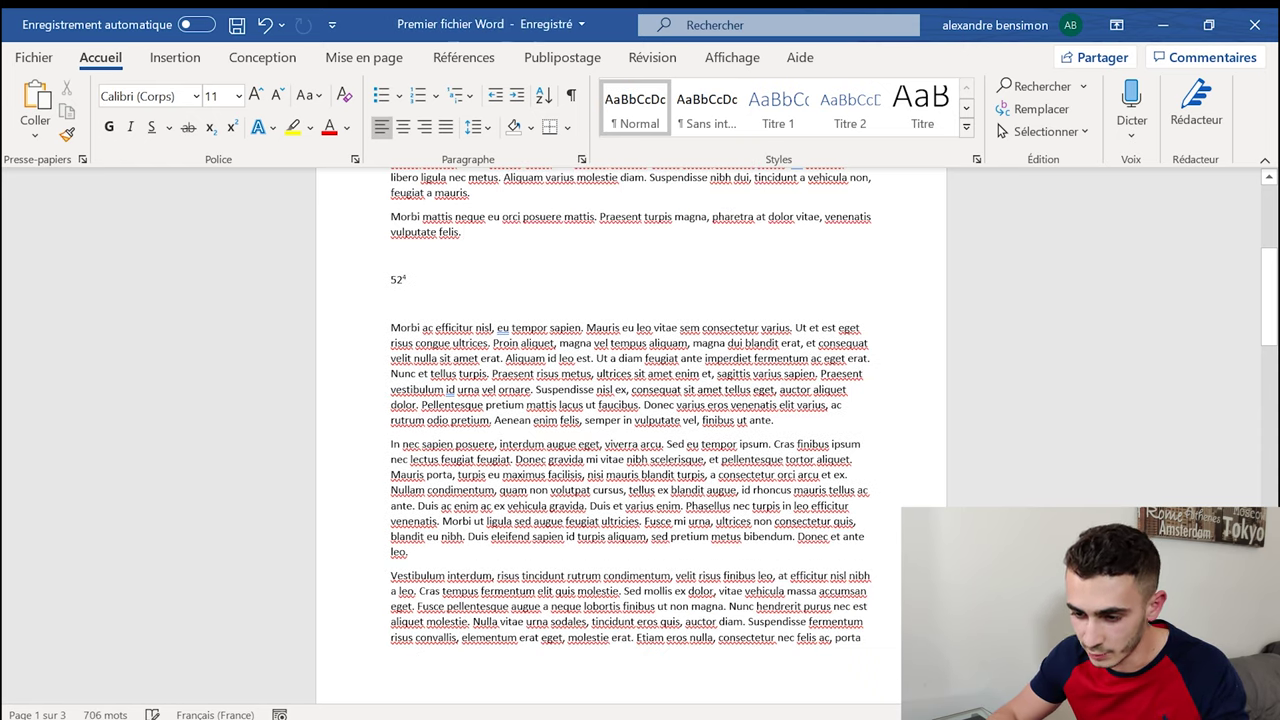
mouse_move(488, 24)
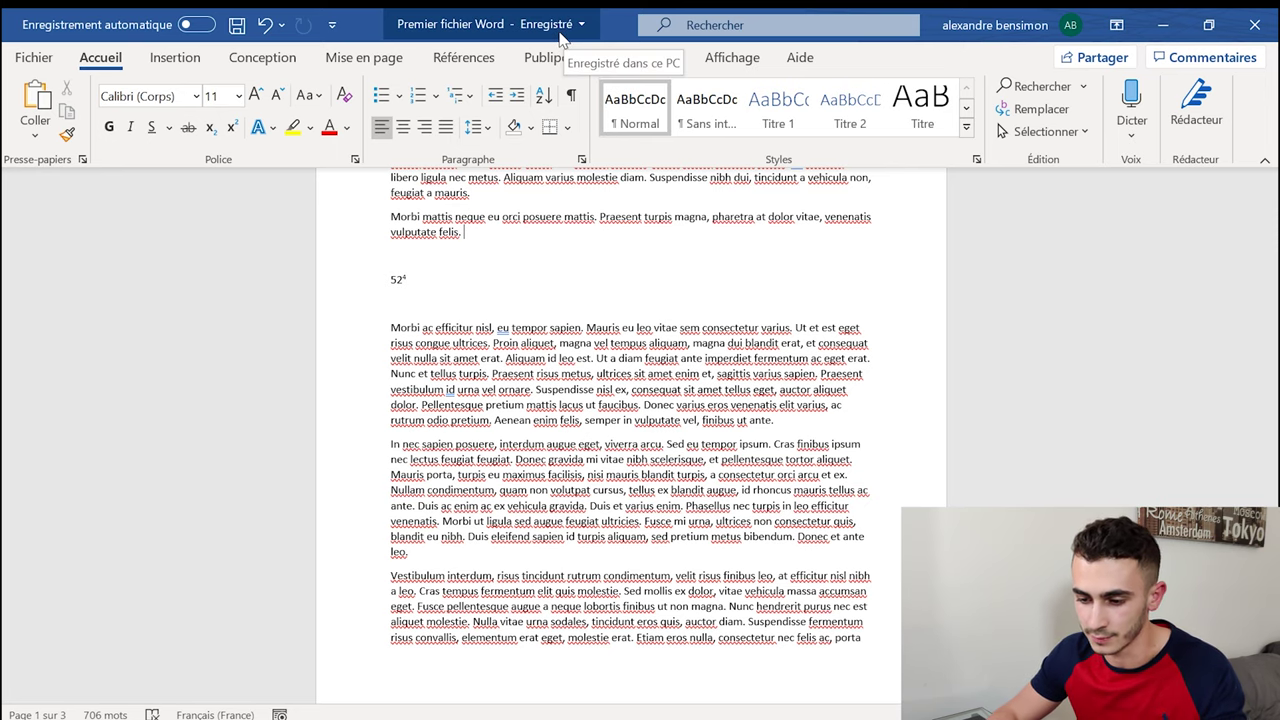
scroll(630, 400, up, 5)
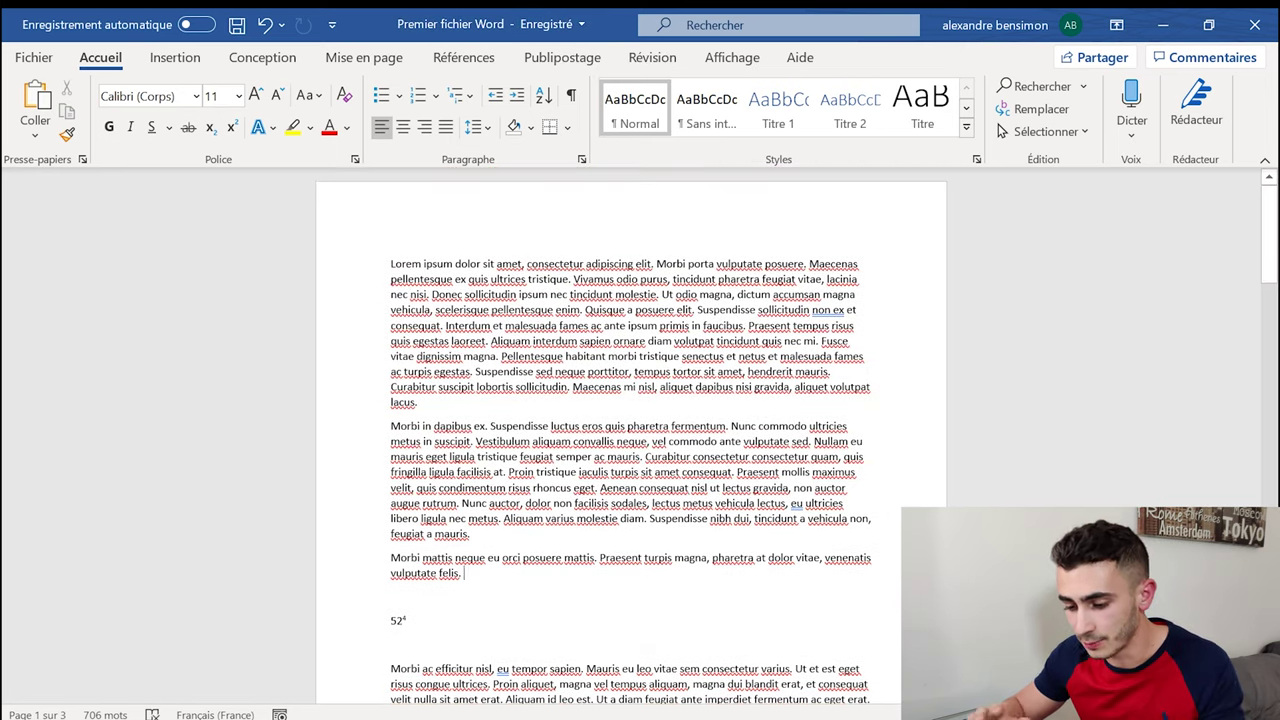